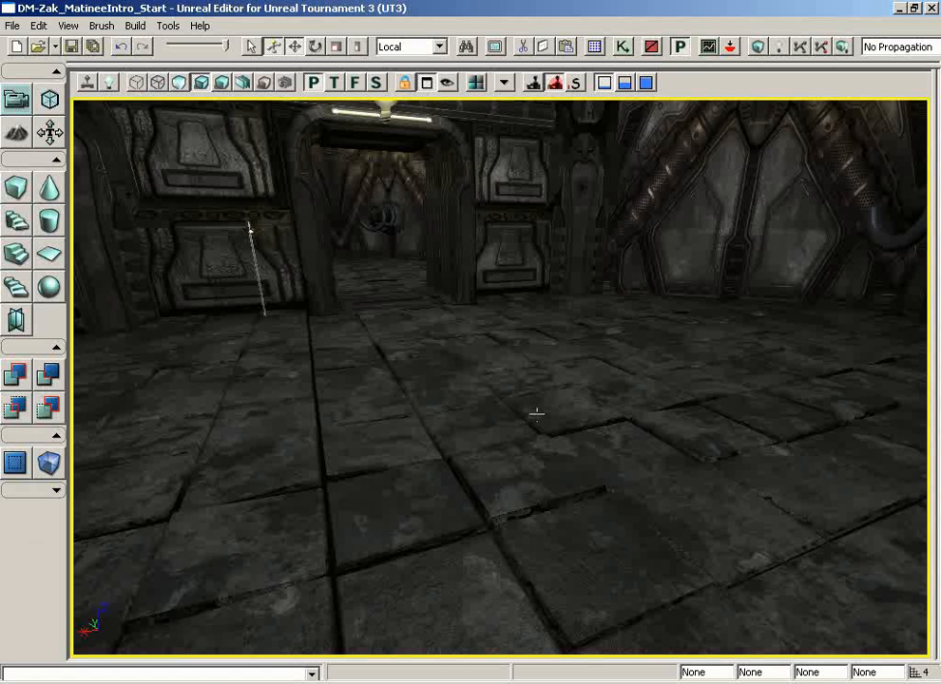
Pick the static mesh of the floor tile in front of the doorway and add a mover to the floor using that mesh.
{"action": "left_click", "coordinate": [536, 414]}
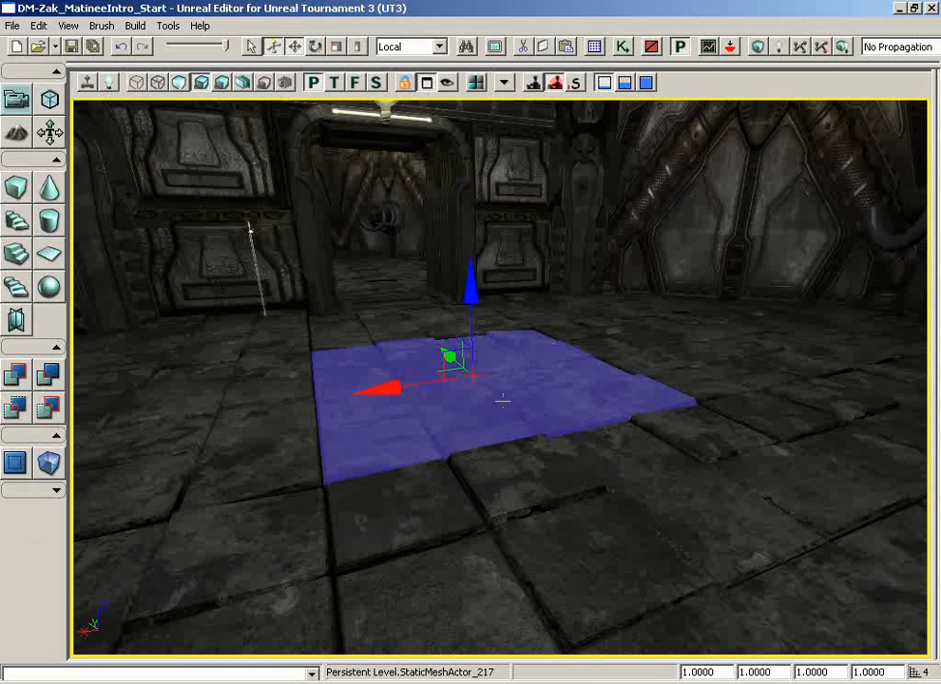
{"action": "right_click", "coordinate": [504, 404]}
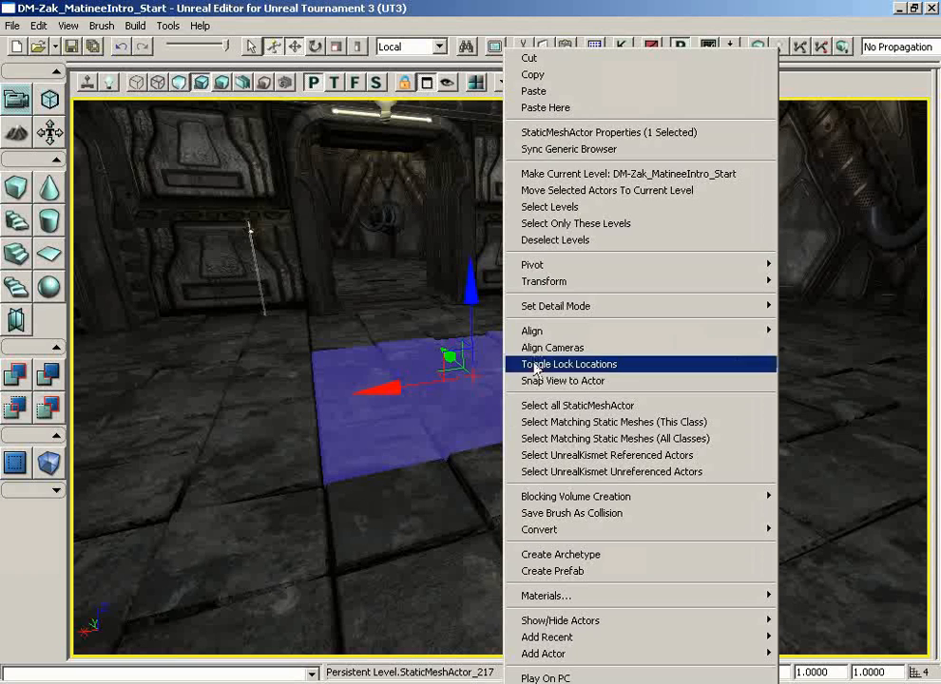
{"action": "left_click", "coordinate": [542, 149]}
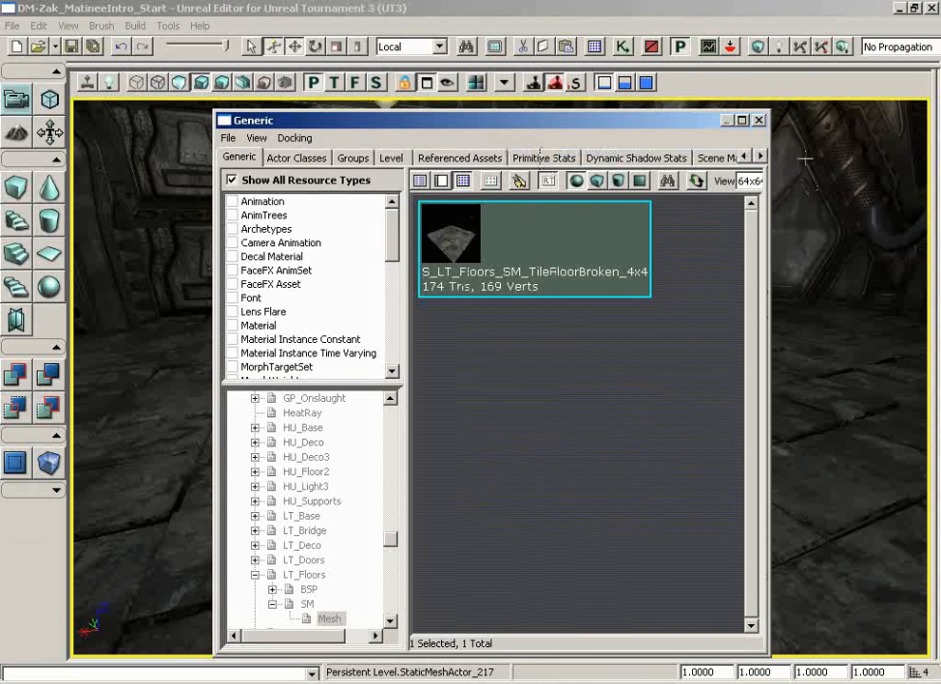
{"action": "left_click", "coordinate": [760, 121]}
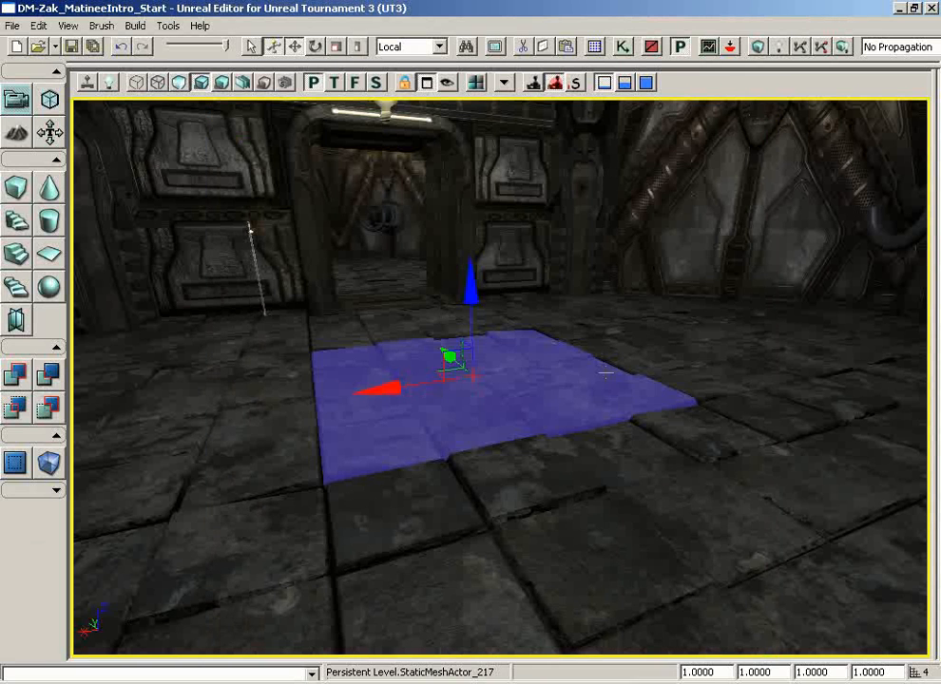
{"action": "right_click", "coordinate": [513, 481]}
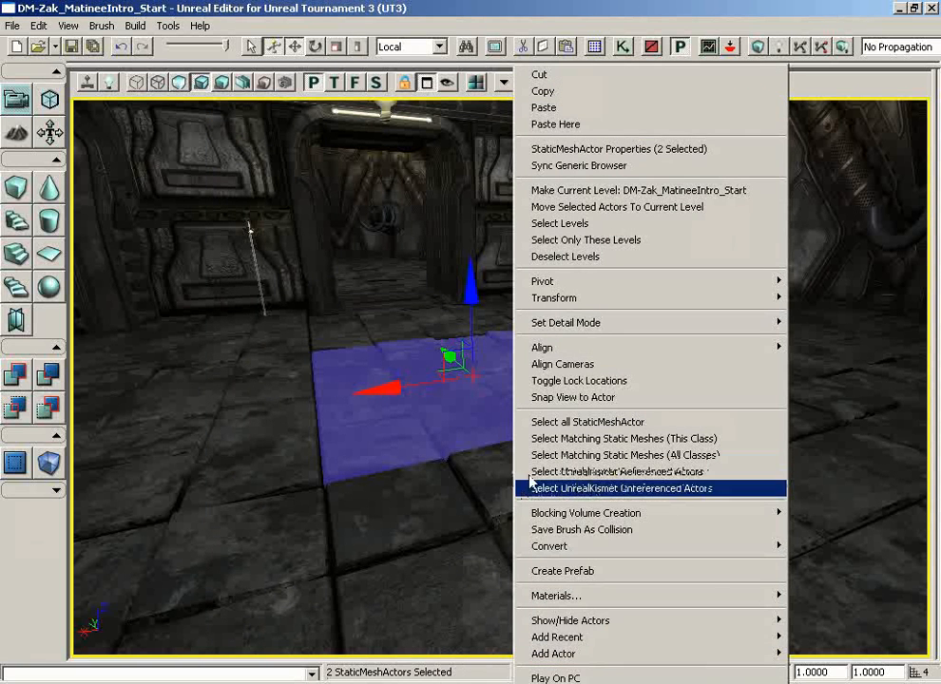
{"action": "mouse_move", "coordinate": [565, 658]}
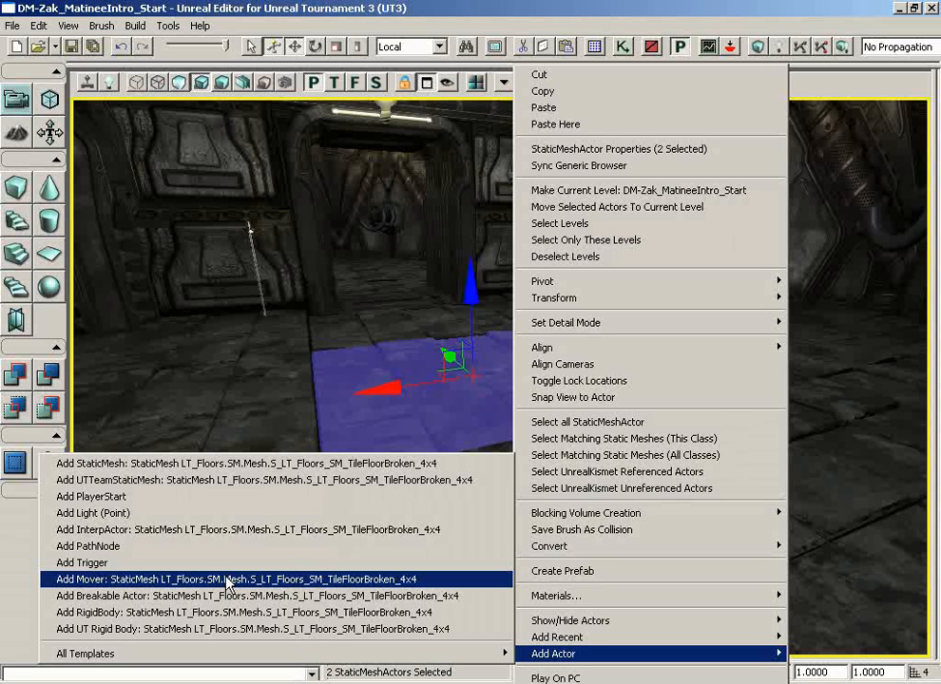
{"action": "left_click", "coordinate": [228, 580]}
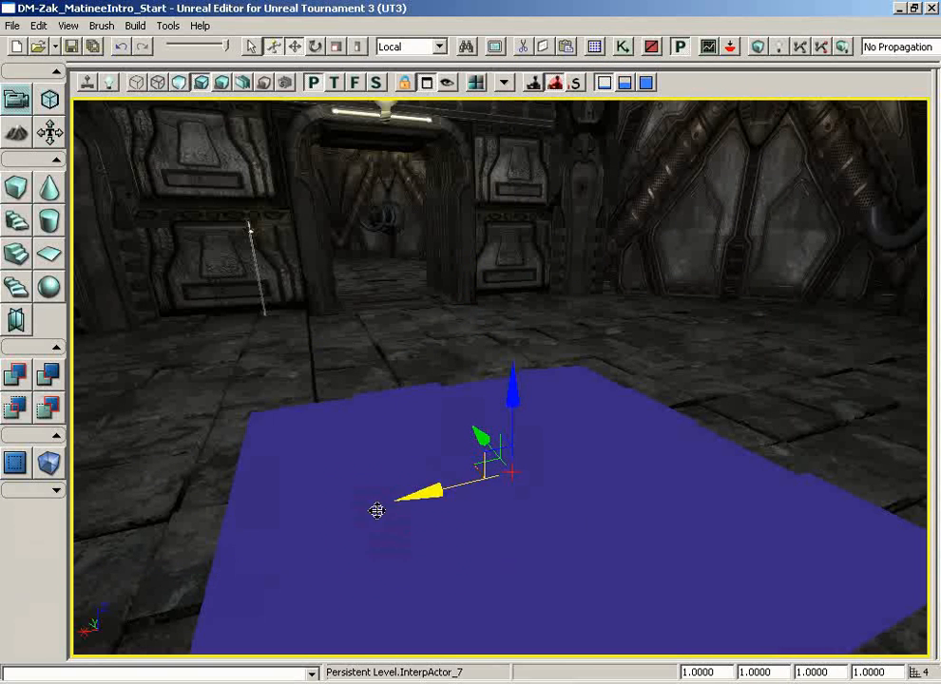
Move the new mover back across the floor toward the doorway and set its overall draw scale to 0.4.
{"action": "left_click_drag", "start_coordinate": [481, 432], "coordinate": [443, 390]}
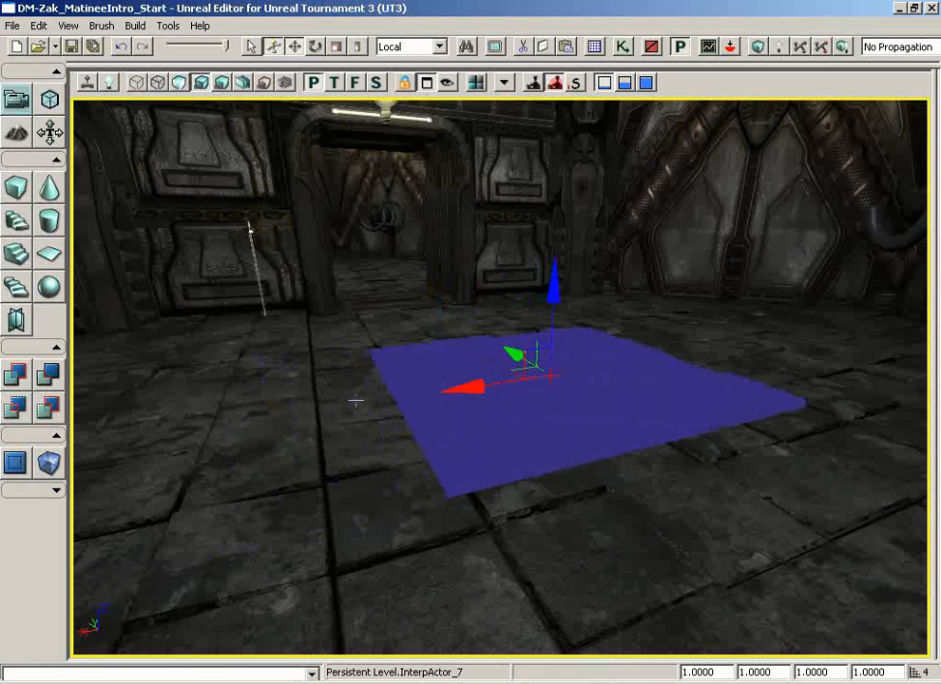
{"action": "left_click_drag", "start_coordinate": [721, 671], "coordinate": [647, 675]}
{"action": "type", "text": ".4"}
{"action": "key", "text": "Return"}
{"action": "left_click", "coordinate": [541, 487]}
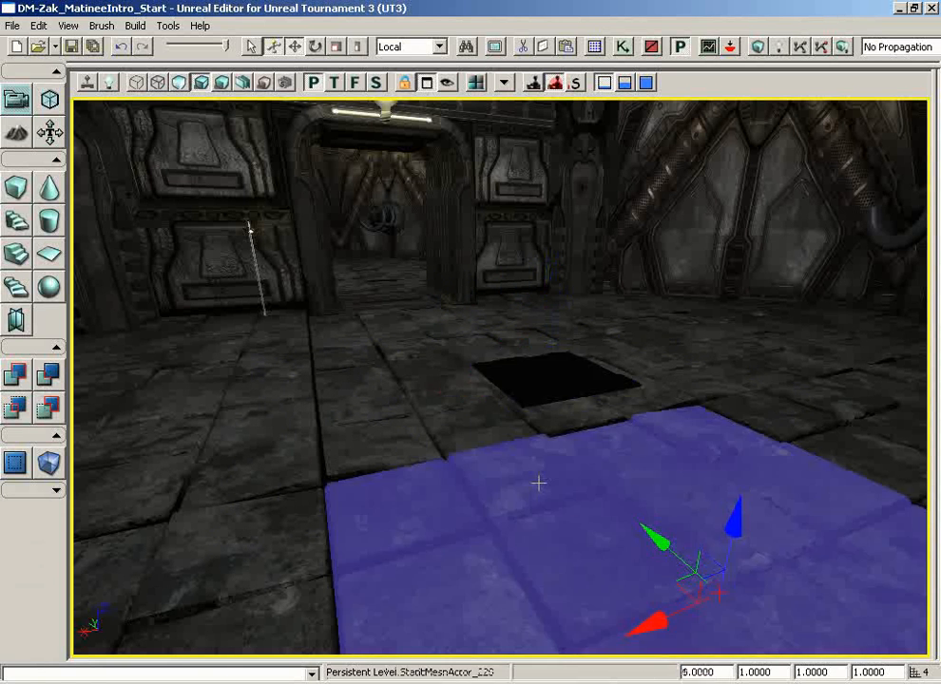
{"action": "key", "text": "Escape"}
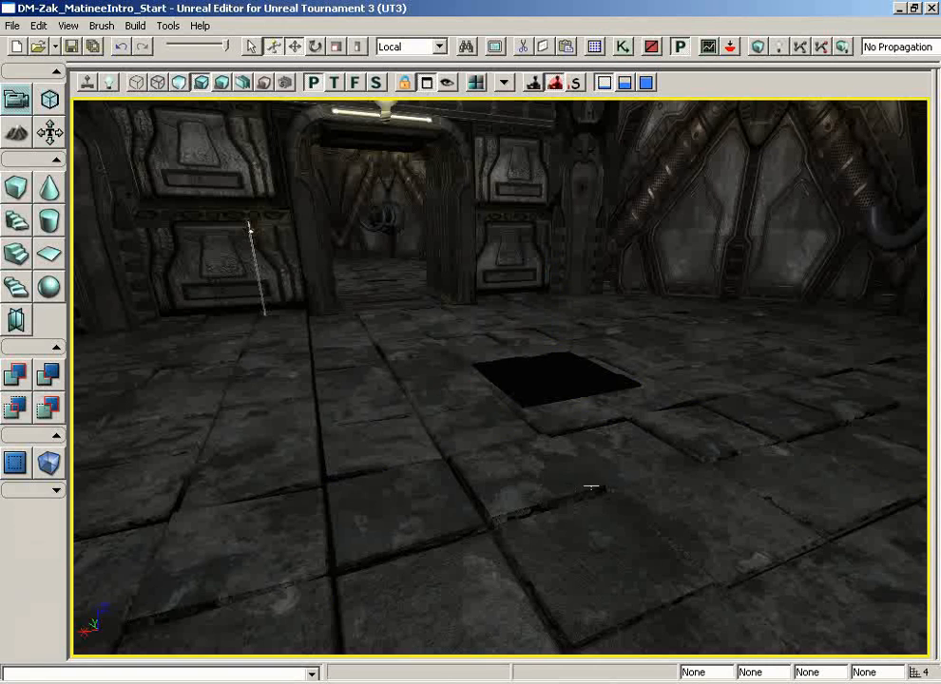
{"action": "left_click_drag", "start_coordinate": [592, 486], "coordinate": [615, 352]}
{"action": "right_click_drag", "start_coordinate": [615, 352], "coordinate": [643, 442]}
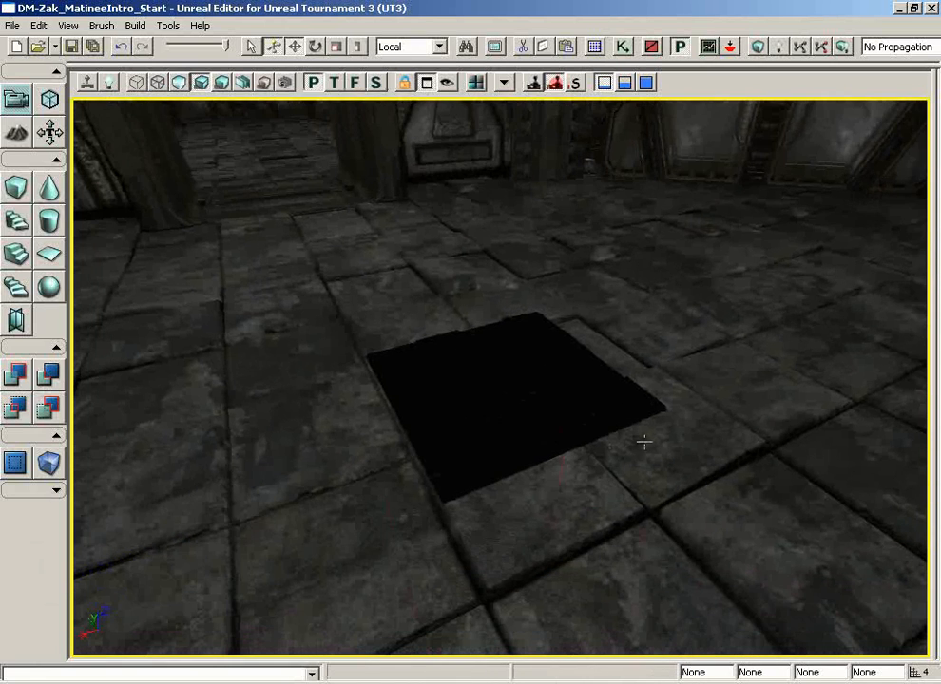
{"action": "right_click_drag", "start_coordinate": [722, 352], "coordinate": [725, 399]}
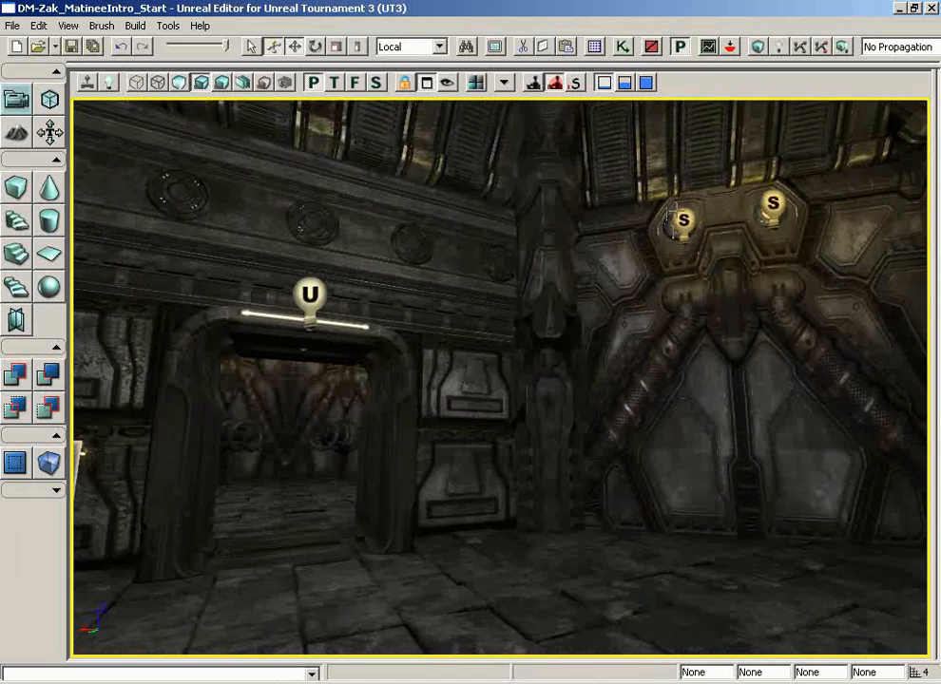
{"action": "right_click_drag", "start_coordinate": [709, 533], "coordinate": [650, 653]}
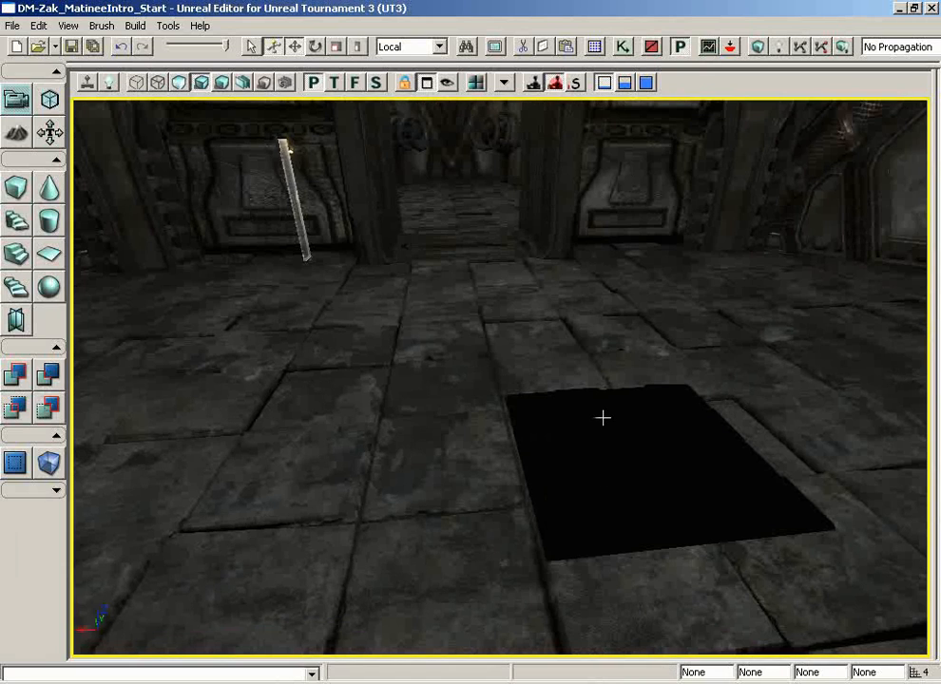
{"action": "right_click_drag", "start_coordinate": [603, 418], "coordinate": [545, 276]}
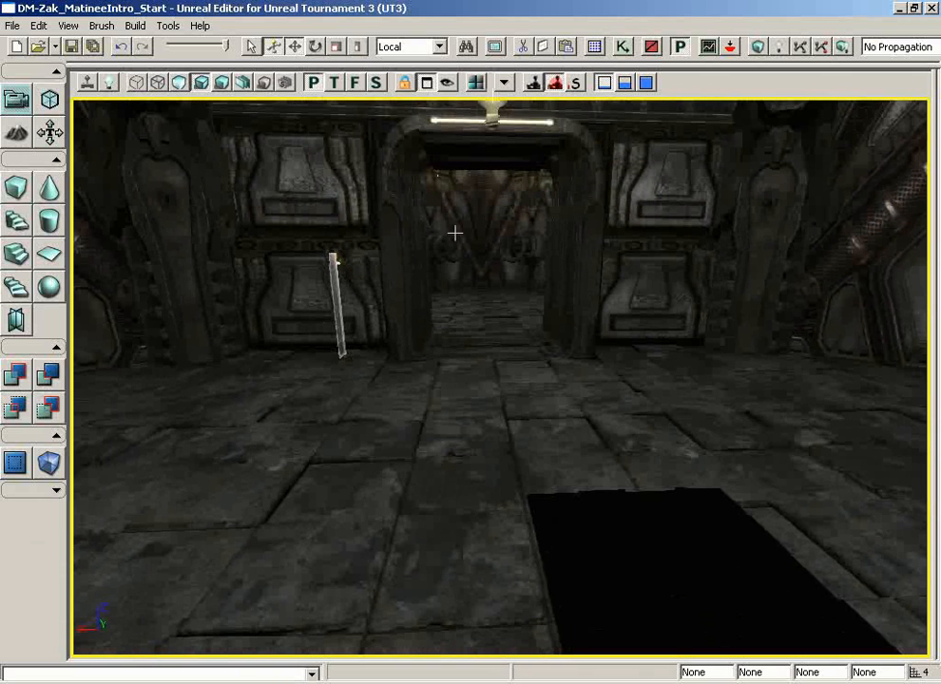
{"action": "mouse_move", "coordinate": [674, 546]}
{"action": "right_mouse_down"}
{"action": "mouse_move", "coordinate": [729, 613]}
{"action": "mouse_move", "coordinate": [672, 538]}
{"action": "right_mouse_up"}
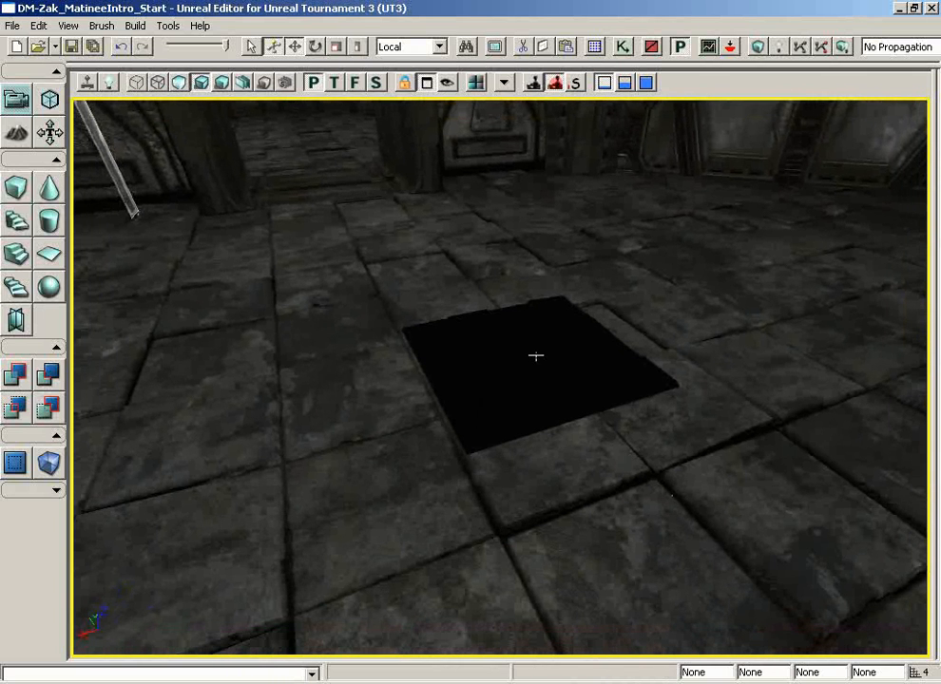
Open Kismet and enter the subsequence belonging to the new mover, InterpActor_7.
{"action": "left_click", "coordinate": [623, 46]}
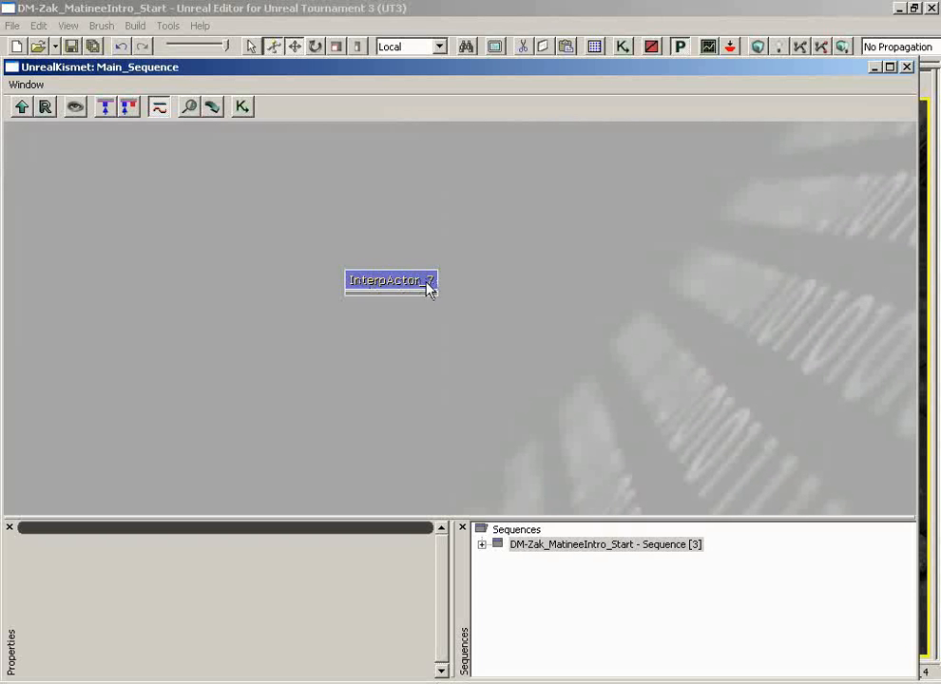
{"action": "left_click", "coordinate": [406, 290]}
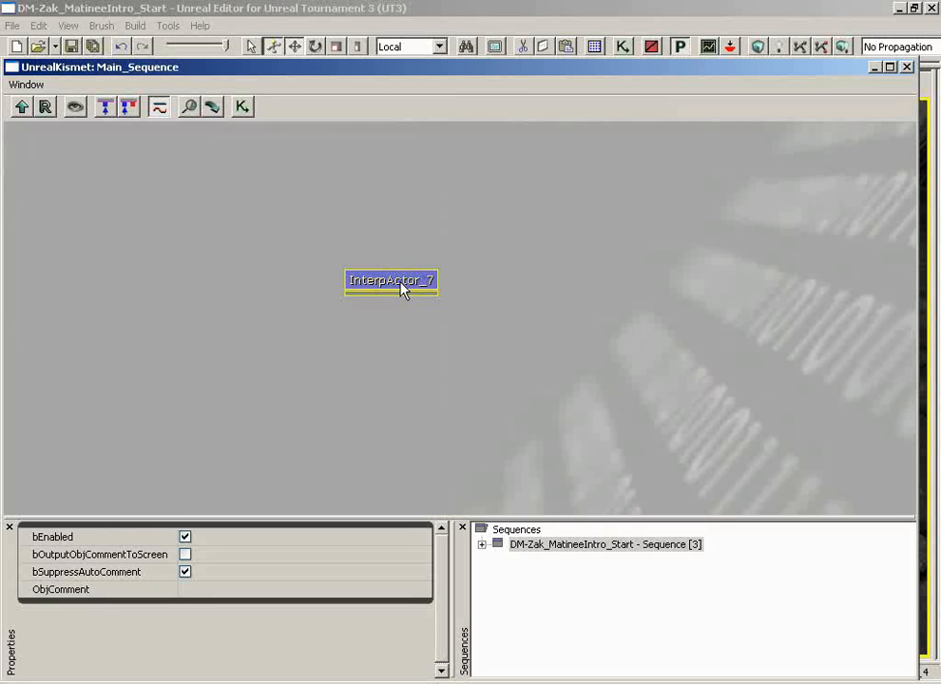
{"action": "double_click", "coordinate": [402, 290]}
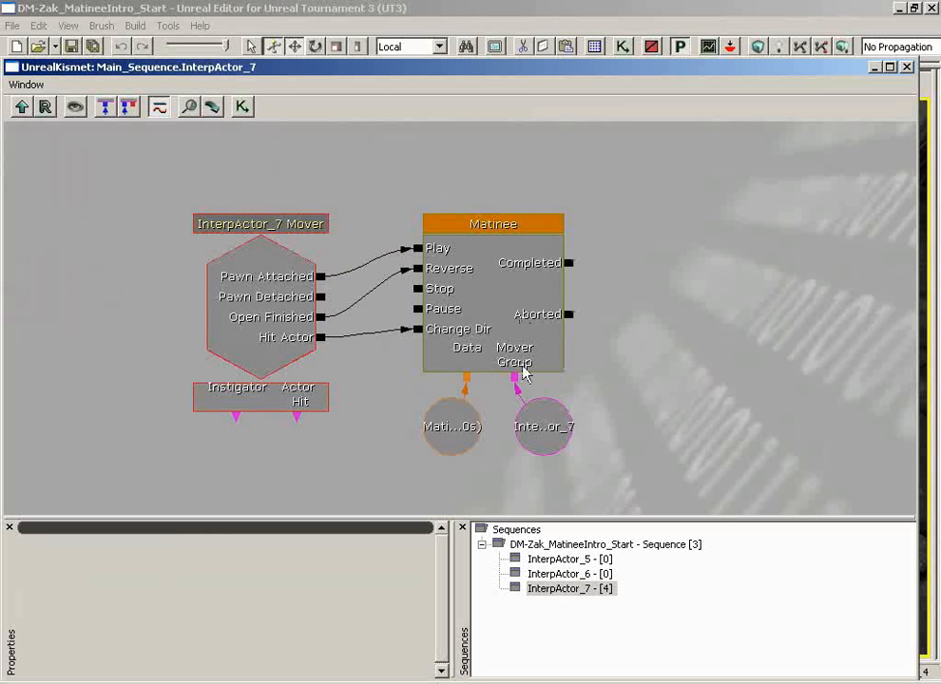
Inspect the mover's object variable and open its Matinee node for editing.
{"action": "left_click", "coordinate": [551, 432]}
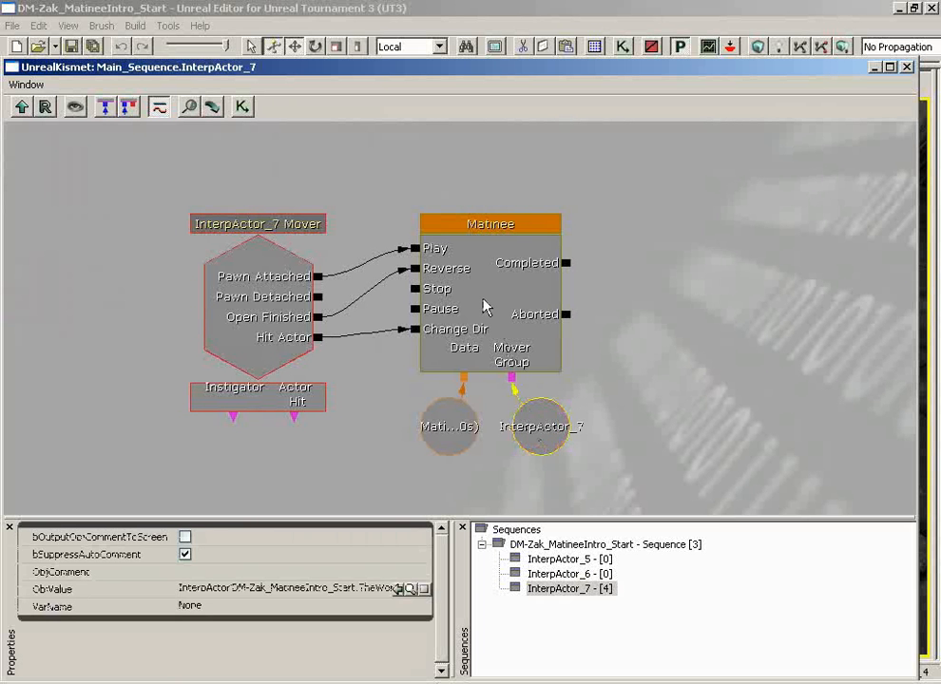
{"action": "left_click", "coordinate": [484, 306]}
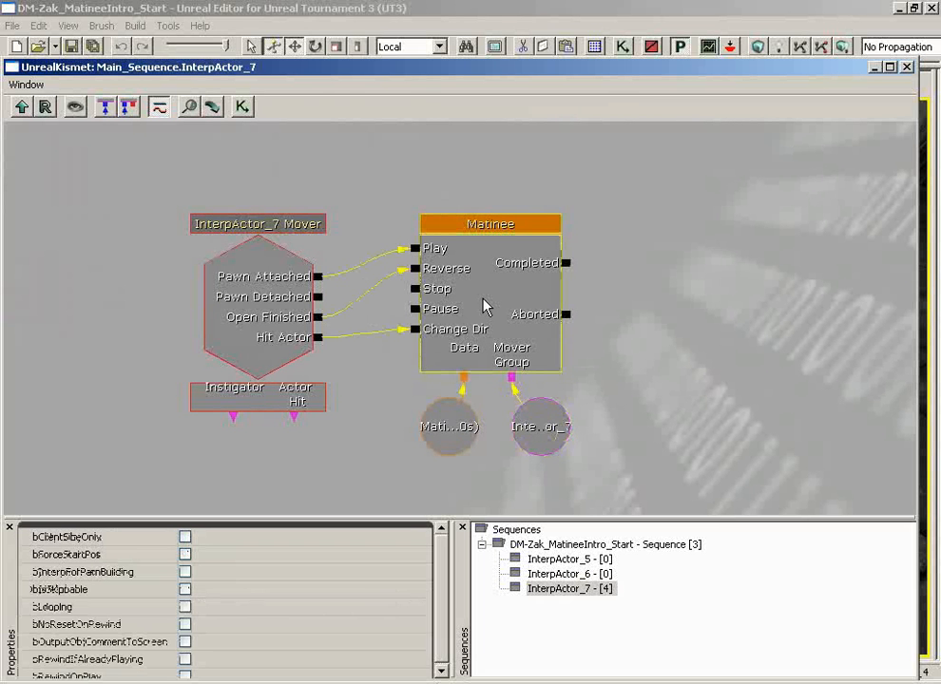
{"action": "double_click", "coordinate": [484, 302]}
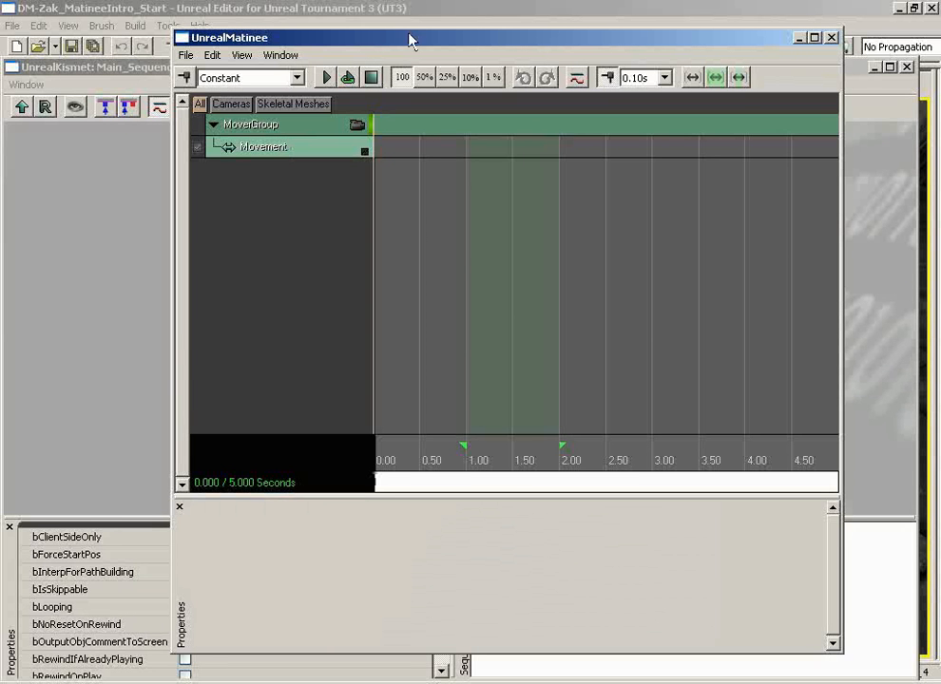
{"action": "left_click", "coordinate": [831, 38]}
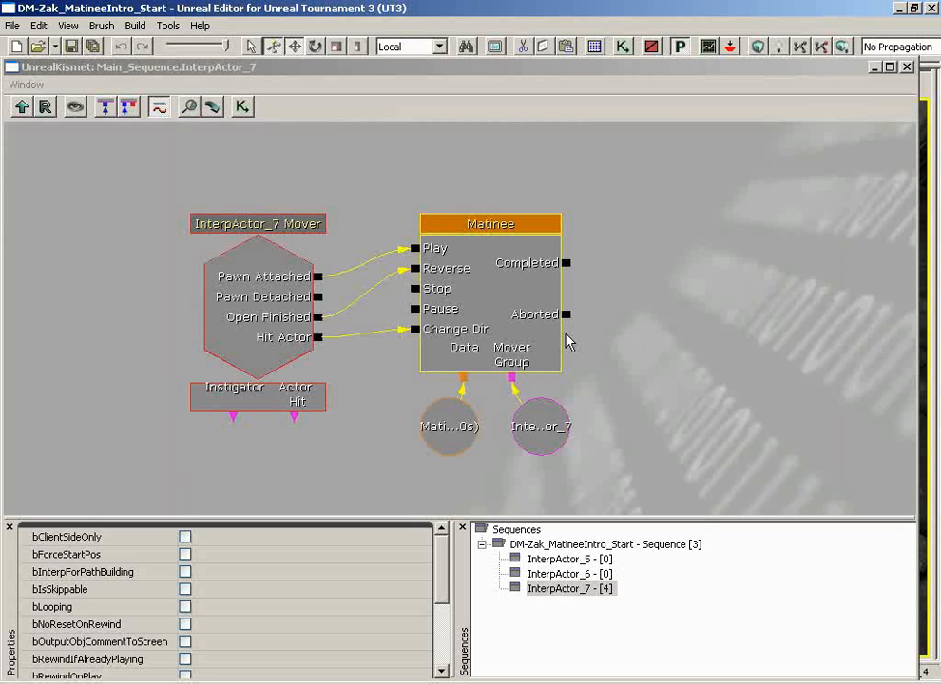
{"action": "double_click", "coordinate": [510, 320]}
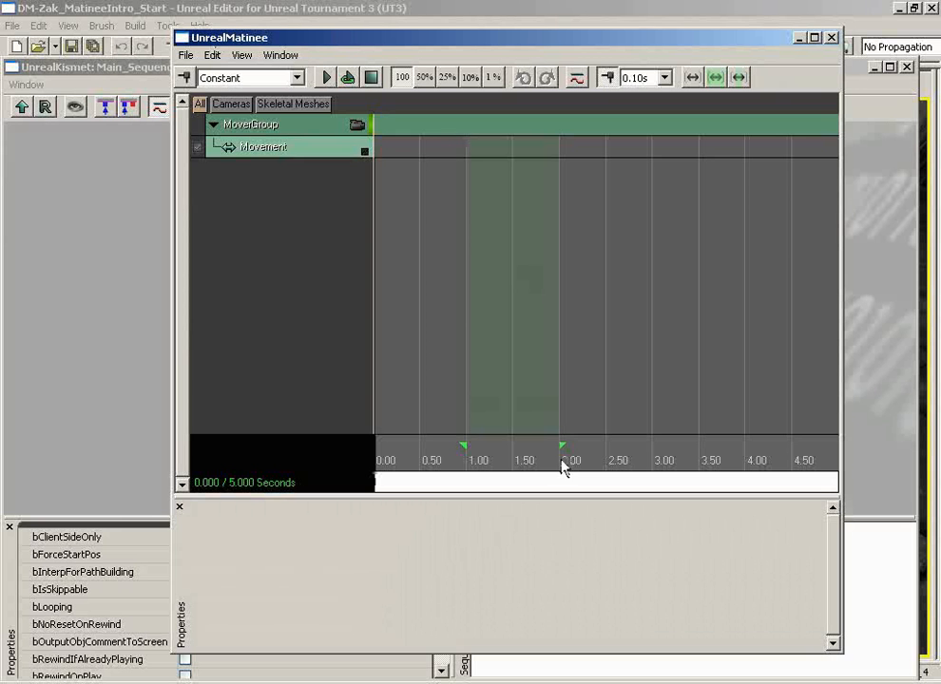
Extend the Matinee sequence to 6.4 seconds with the timeline's end marker.
{"action": "mouse_move", "coordinate": [576, 275]}
{"action": "left_mouse_down"}
{"action": "mouse_move", "coordinate": [601, 273]}
{"action": "mouse_move", "coordinate": [498, 269]}
{"action": "mouse_move", "coordinate": [586, 269]}
{"action": "mouse_move", "coordinate": [500, 300]}
{"action": "mouse_move", "coordinate": [621, 307]}
{"action": "mouse_move", "coordinate": [570, 297]}
{"action": "mouse_move", "coordinate": [579, 296]}
{"action": "mouse_move", "coordinate": [570, 296]}
{"action": "mouse_move", "coordinate": [568, 275]}
{"action": "left_mouse_up"}
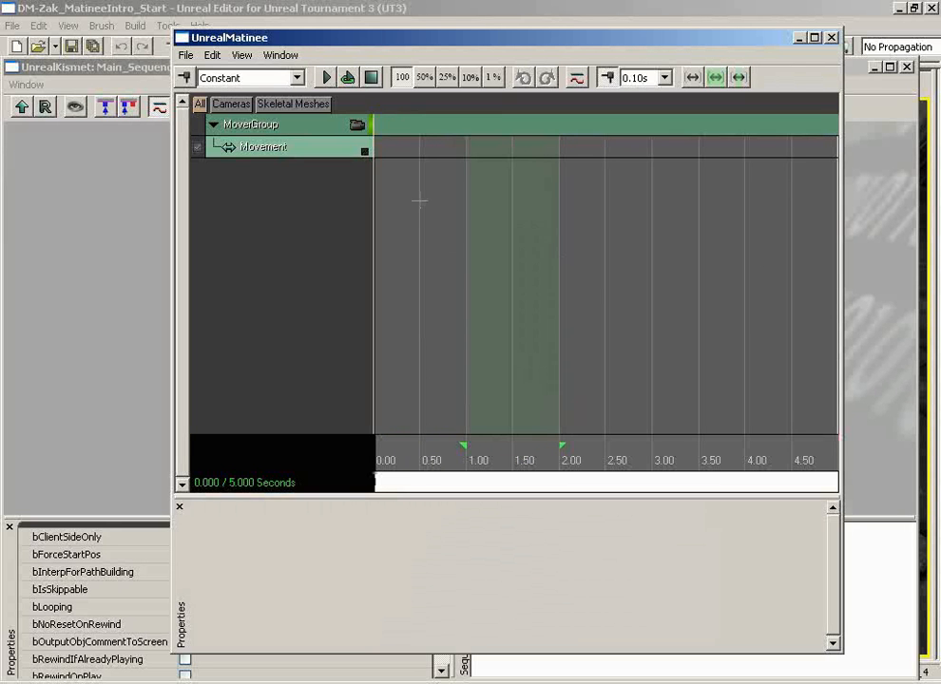
{"action": "mouse_move", "coordinate": [627, 236]}
{"action": "left_mouse_down"}
{"action": "mouse_move", "coordinate": [620, 248]}
{"action": "mouse_move", "coordinate": [625, 240]}
{"action": "left_mouse_up"}
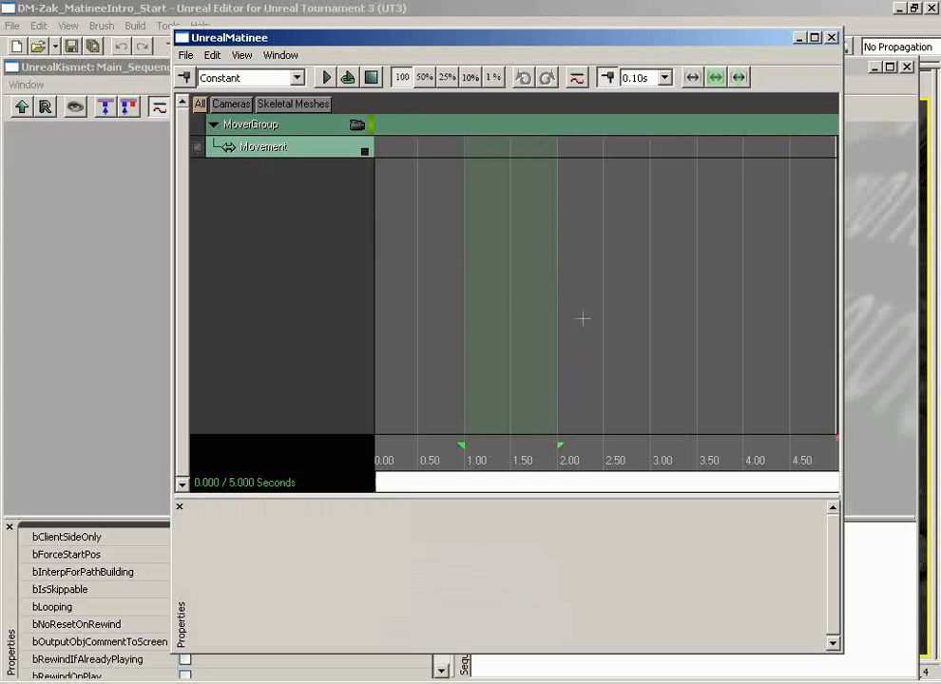
{"action": "scroll", "coordinate": [583, 311], "scroll_direction": "down", "scroll_amount": 6}
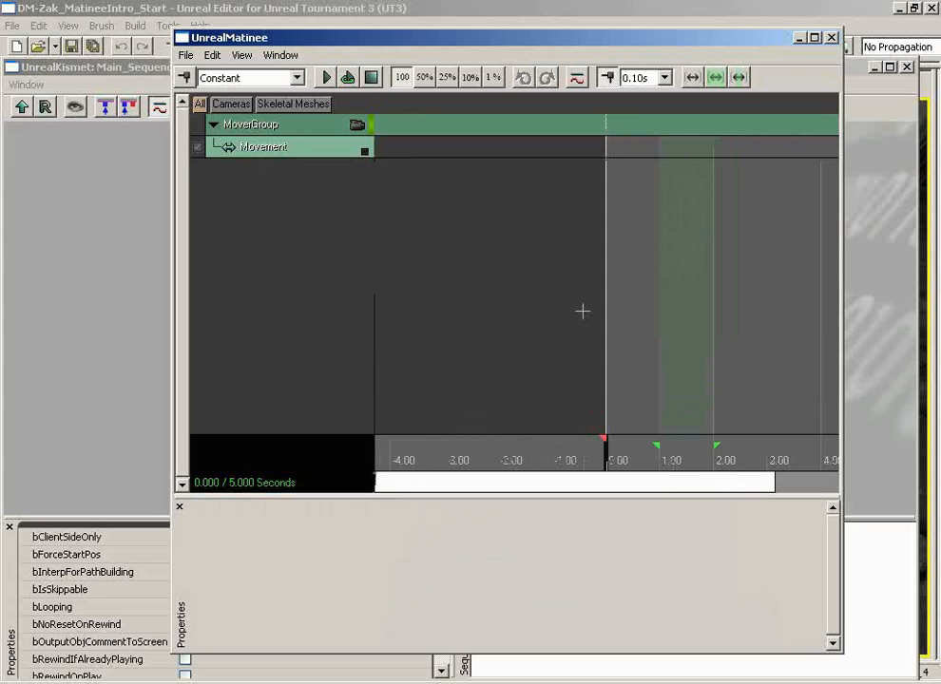
{"action": "left_click_drag", "start_coordinate": [724, 259], "coordinate": [611, 257]}
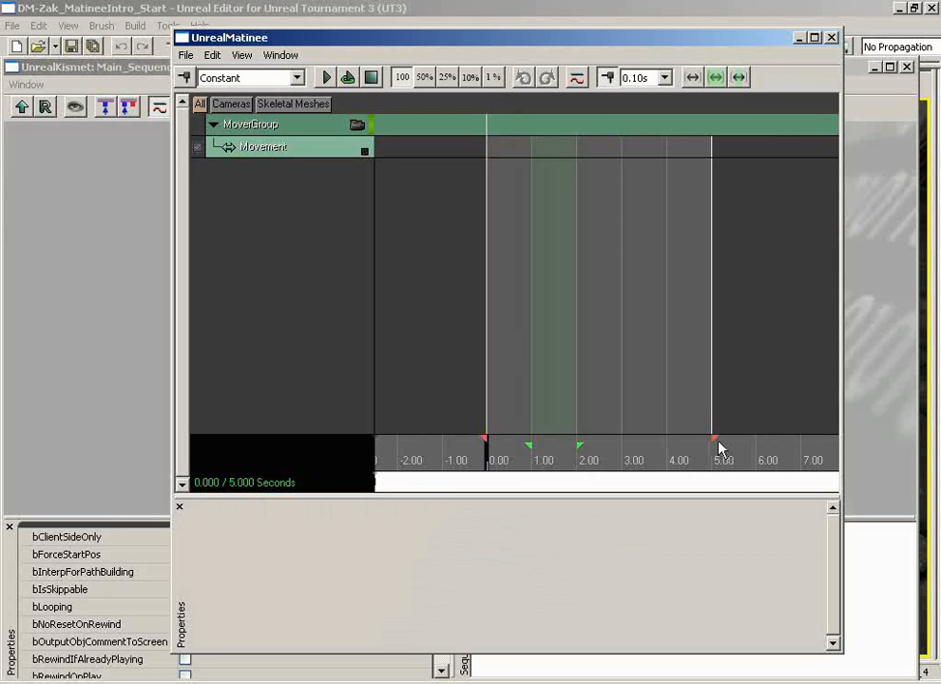
{"action": "mouse_move", "coordinate": [714, 444]}
{"action": "left_mouse_down"}
{"action": "mouse_move", "coordinate": [624, 443]}
{"action": "mouse_move", "coordinate": [622, 460]}
{"action": "mouse_move", "coordinate": [582, 462]}
{"action": "mouse_move", "coordinate": [715, 445]}
{"action": "left_mouse_up"}
{"action": "mouse_move", "coordinate": [714, 445]}
{"action": "left_mouse_down"}
{"action": "mouse_move", "coordinate": [618, 444]}
{"action": "mouse_move", "coordinate": [808, 449]}
{"action": "left_mouse_up"}
{"action": "left_click_drag", "start_coordinate": [731, 375], "coordinate": [380, 376]}
{"action": "mouse_move", "coordinate": [457, 443]}
{"action": "left_mouse_down"}
{"action": "mouse_move", "coordinate": [589, 443]}
{"action": "mouse_move", "coordinate": [434, 443]}
{"action": "left_mouse_up"}
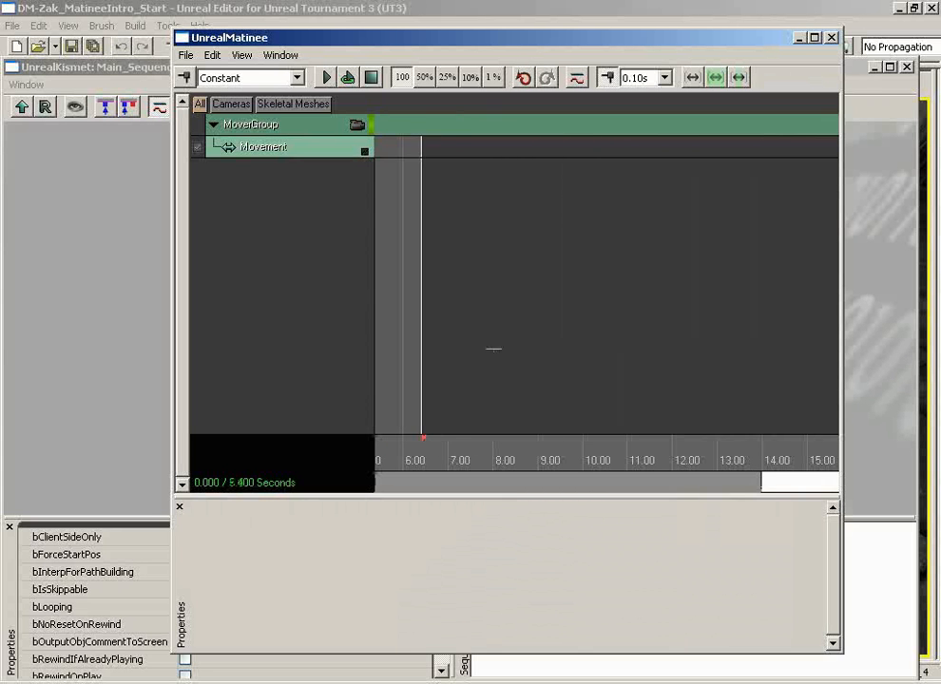
{"action": "left_click_drag", "start_coordinate": [491, 349], "coordinate": [757, 346]}
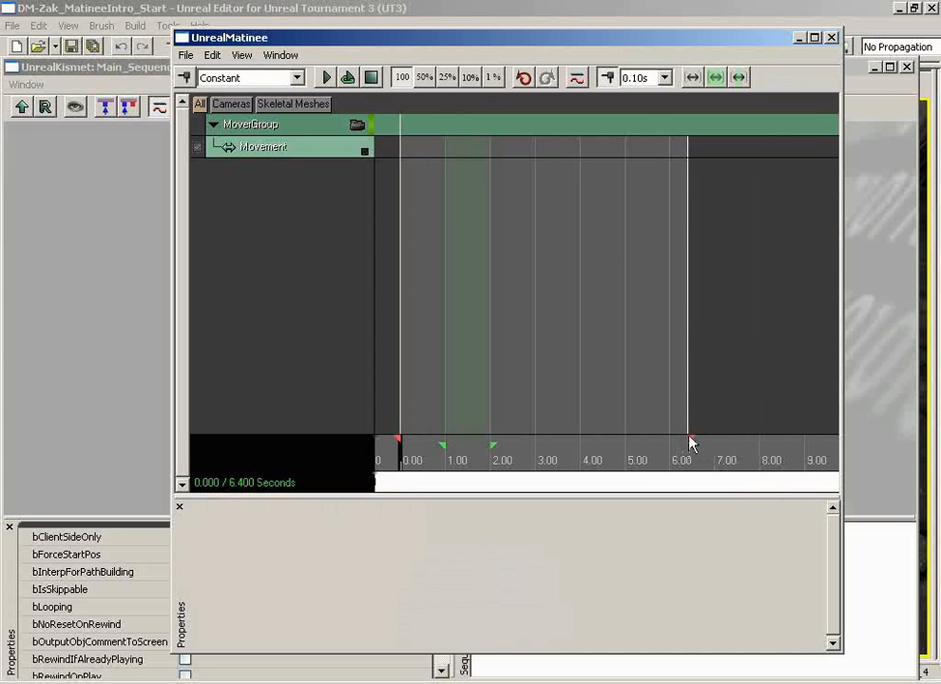
Set the end of the Matinee sequence to 3 seconds, with timeline snapping enabled at 0.10s.
{"action": "left_click_drag", "start_coordinate": [691, 443], "coordinate": [533, 442]}
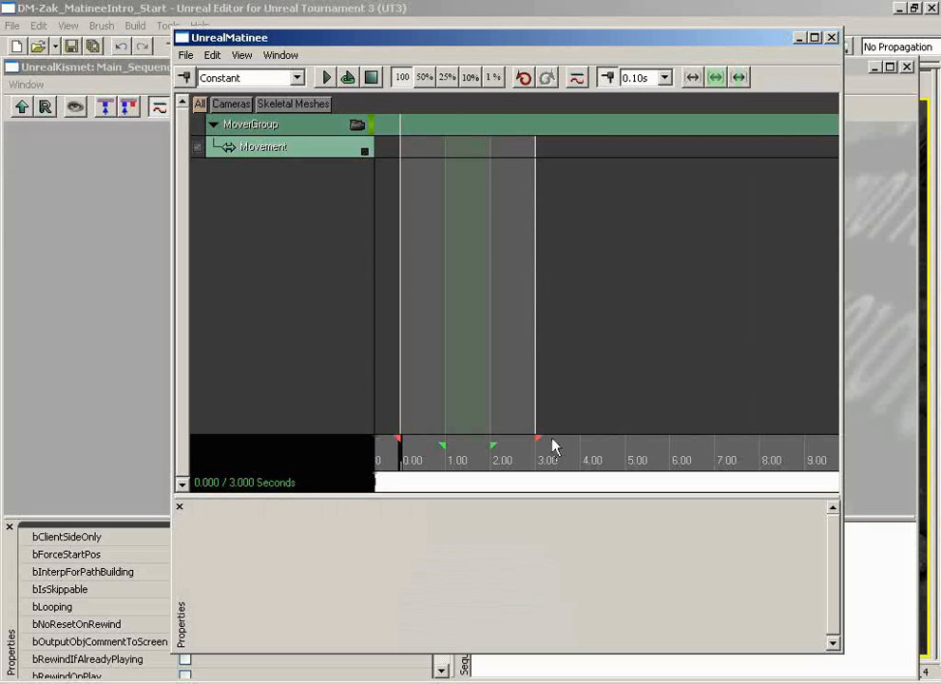
{"action": "mouse_move", "coordinate": [539, 442]}
{"action": "left_mouse_down"}
{"action": "mouse_move", "coordinate": [570, 445]}
{"action": "mouse_move", "coordinate": [535, 443]}
{"action": "left_mouse_up"}
{"action": "left_click", "coordinate": [664, 78]}
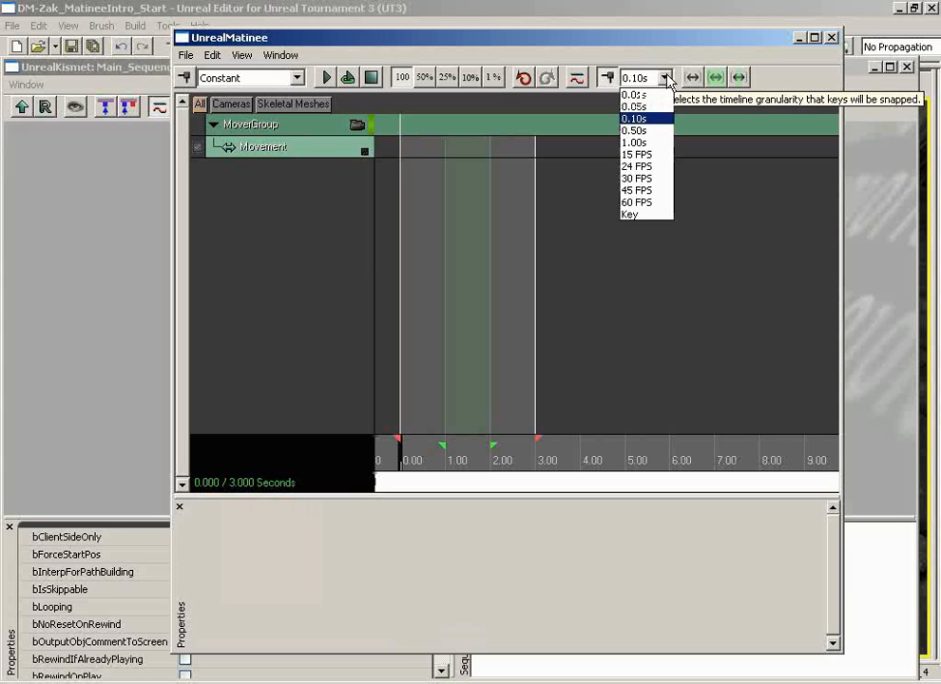
{"action": "left_click", "coordinate": [641, 121]}
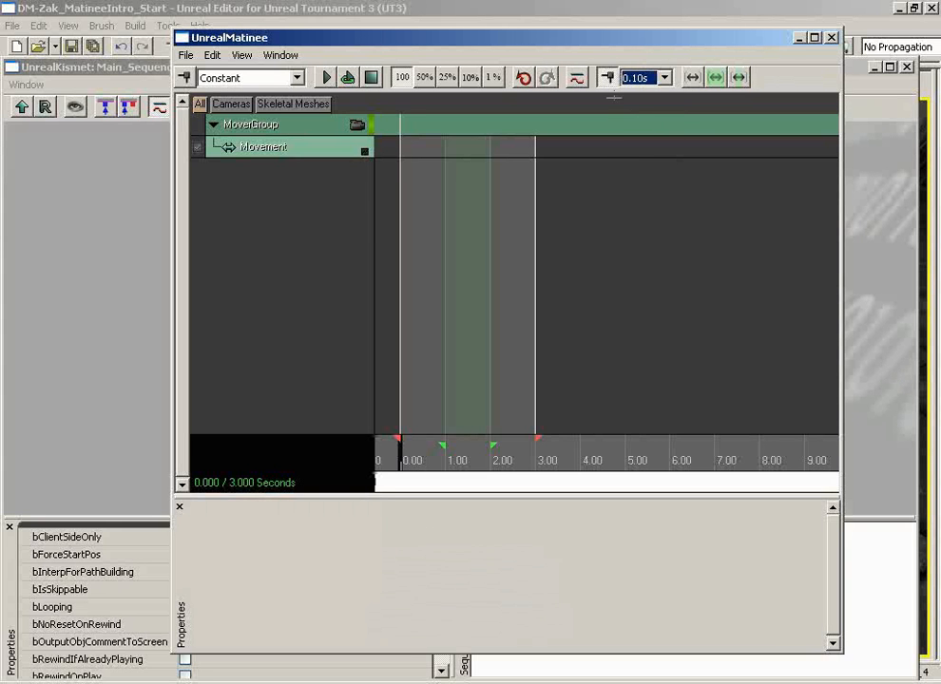
{"action": "left_click", "coordinate": [606, 80]}
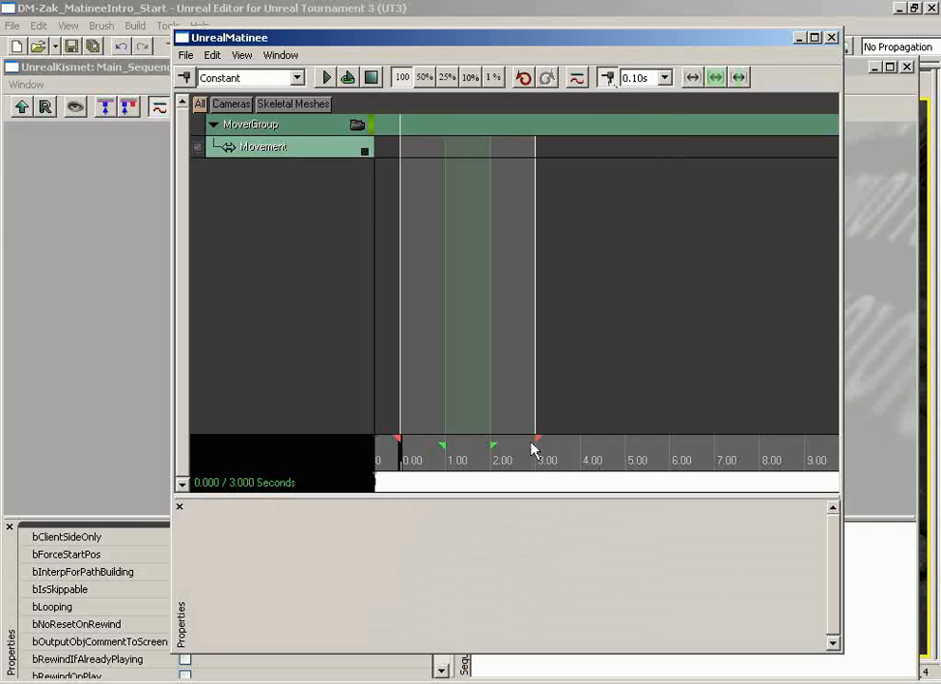
{"action": "mouse_move", "coordinate": [540, 441]}
{"action": "left_mouse_down"}
{"action": "mouse_move", "coordinate": [580, 443]}
{"action": "mouse_move", "coordinate": [539, 443]}
{"action": "mouse_move", "coordinate": [562, 458]}
{"action": "mouse_move", "coordinate": [542, 457]}
{"action": "mouse_move", "coordinate": [538, 445]}
{"action": "left_mouse_up"}
{"action": "left_click", "coordinate": [606, 78]}
{"action": "left_click_drag", "start_coordinate": [612, 351], "coordinate": [747, 351]}
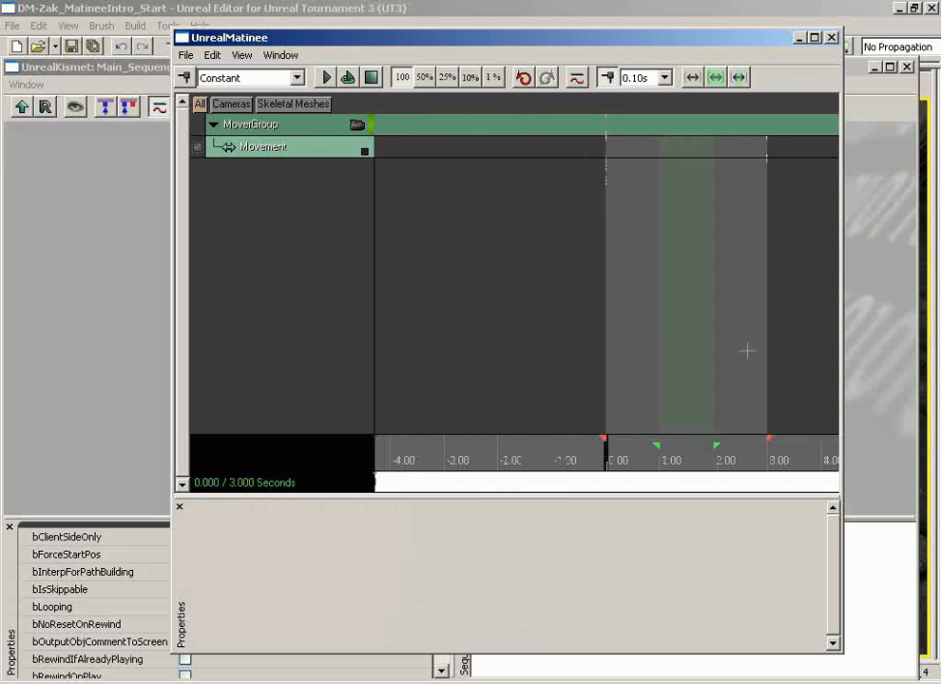
{"action": "scroll", "coordinate": [747, 351], "scroll_direction": "up", "scroll_amount": 5}
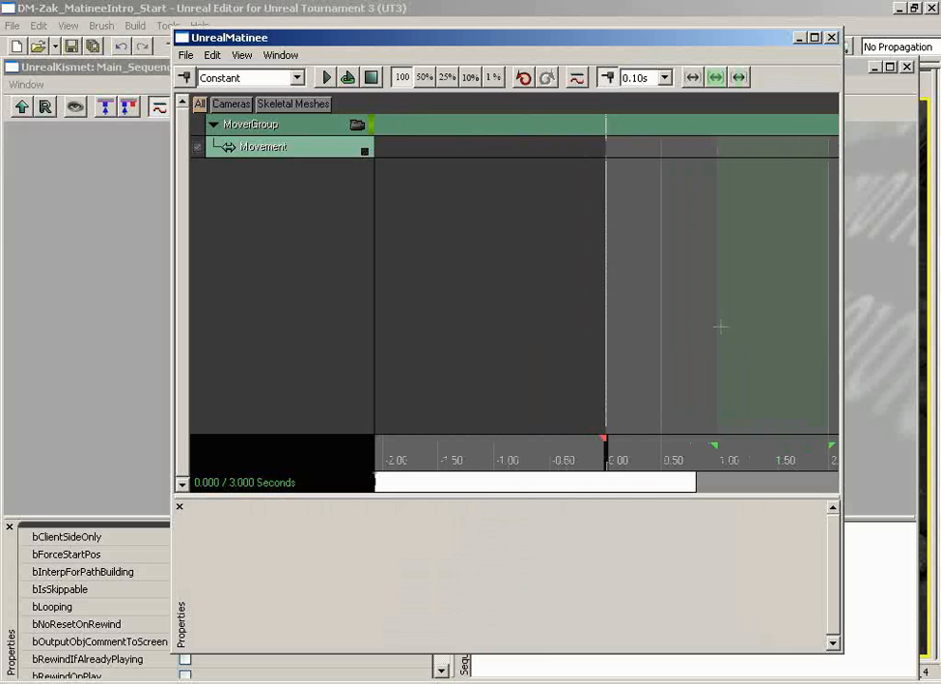
Examine the timeline's green loop markers and MoverGroup's properties, and select the group's Movement track.
{"action": "left_click_drag", "start_coordinate": [721, 327], "coordinate": [551, 317]}
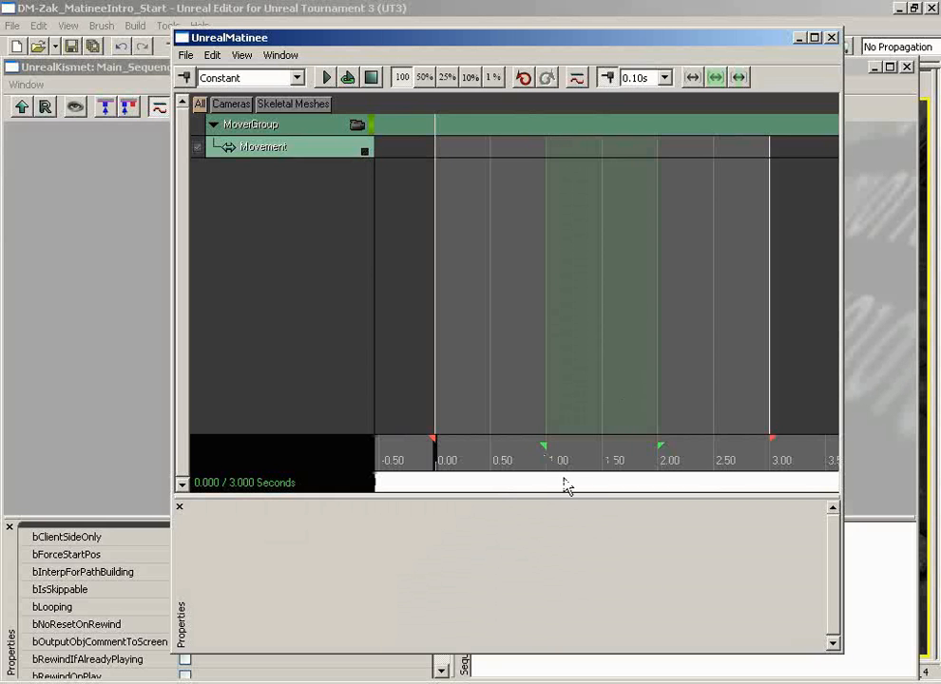
{"action": "mouse_move", "coordinate": [544, 446]}
{"action": "left_mouse_down"}
{"action": "mouse_move", "coordinate": [500, 449]}
{"action": "mouse_move", "coordinate": [544, 451]}
{"action": "left_mouse_up"}
{"action": "mouse_move", "coordinate": [661, 446]}
{"action": "left_mouse_down"}
{"action": "mouse_move", "coordinate": [607, 451]}
{"action": "mouse_move", "coordinate": [660, 450]}
{"action": "left_mouse_up"}
{"action": "mouse_move", "coordinate": [547, 452]}
{"action": "left_mouse_down"}
{"action": "mouse_move", "coordinate": [490, 450]}
{"action": "mouse_move", "coordinate": [547, 450]}
{"action": "left_mouse_up"}
{"action": "left_click", "coordinate": [313, 154]}
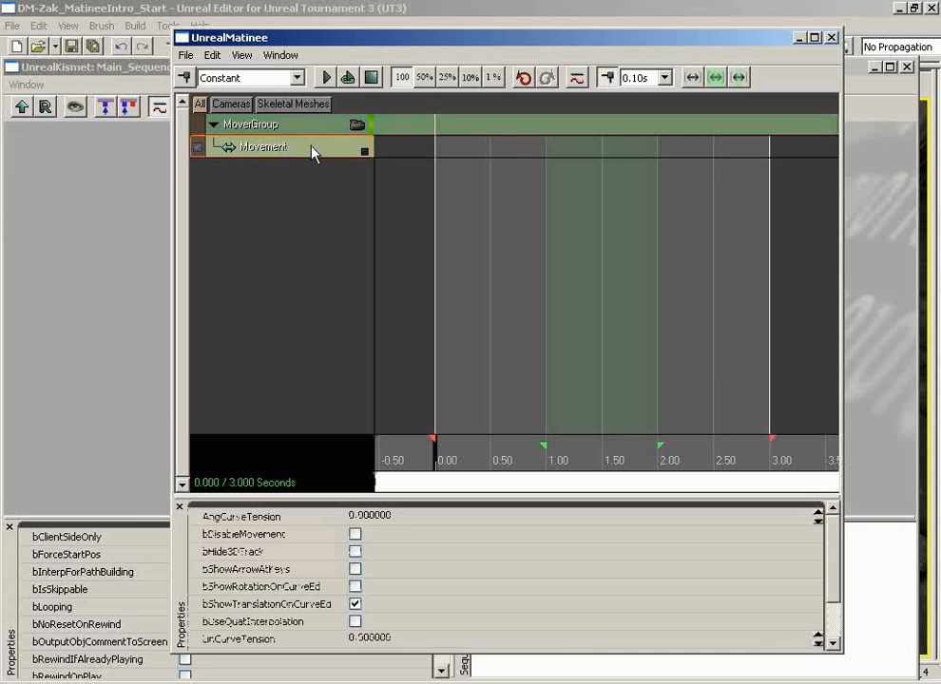
{"action": "left_click", "coordinate": [307, 131]}
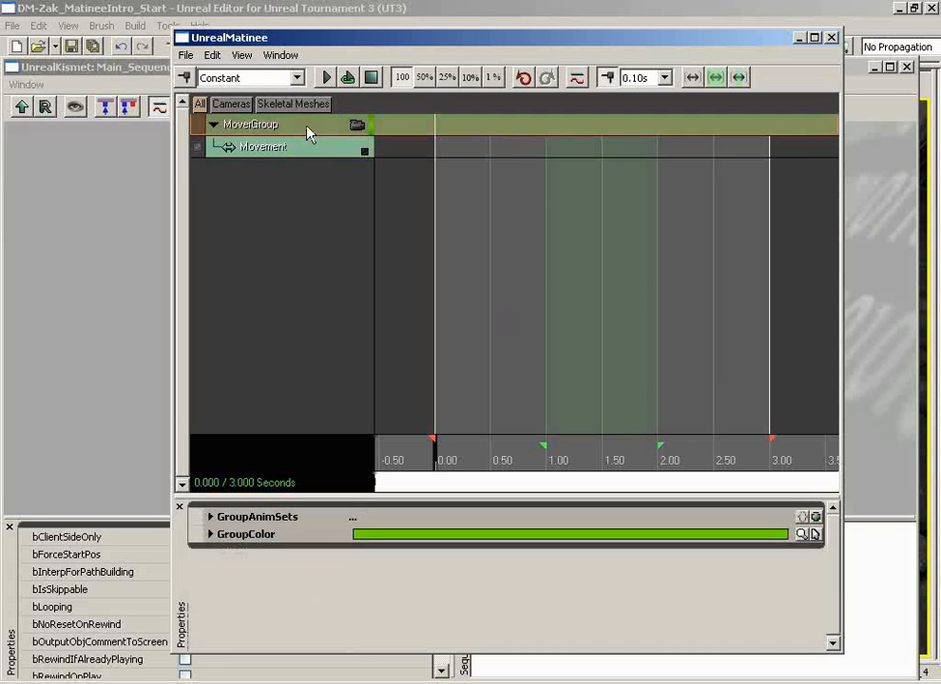
{"action": "left_click", "coordinate": [308, 154]}
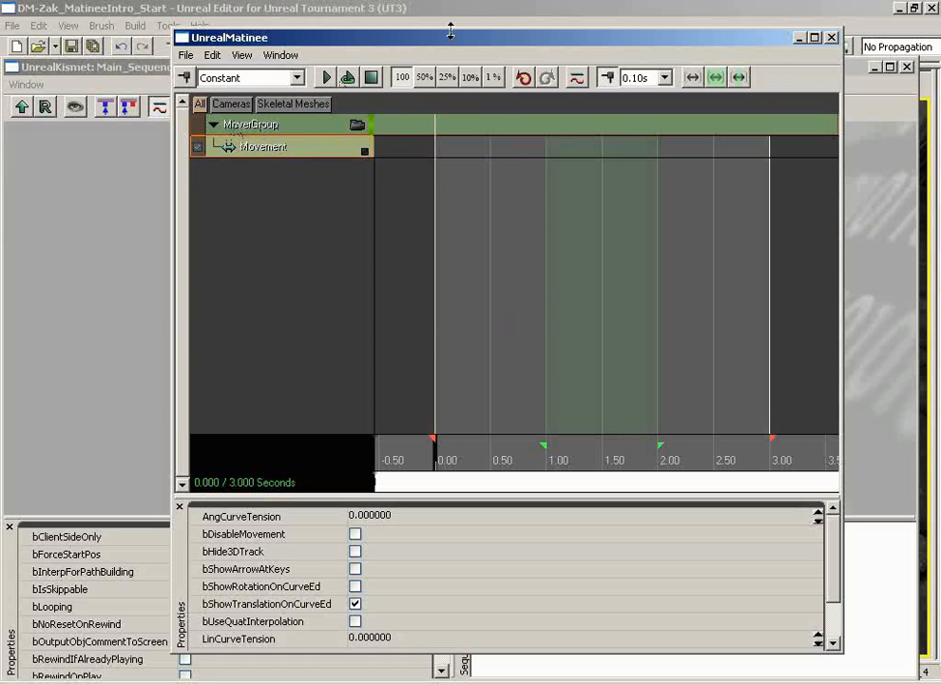
Check the object variable linked to the Matinee's Mover Group in Kismet and minimize Kismet to expose the level.
{"action": "left_click_drag", "start_coordinate": [442, 47], "coordinate": [427, 471]}
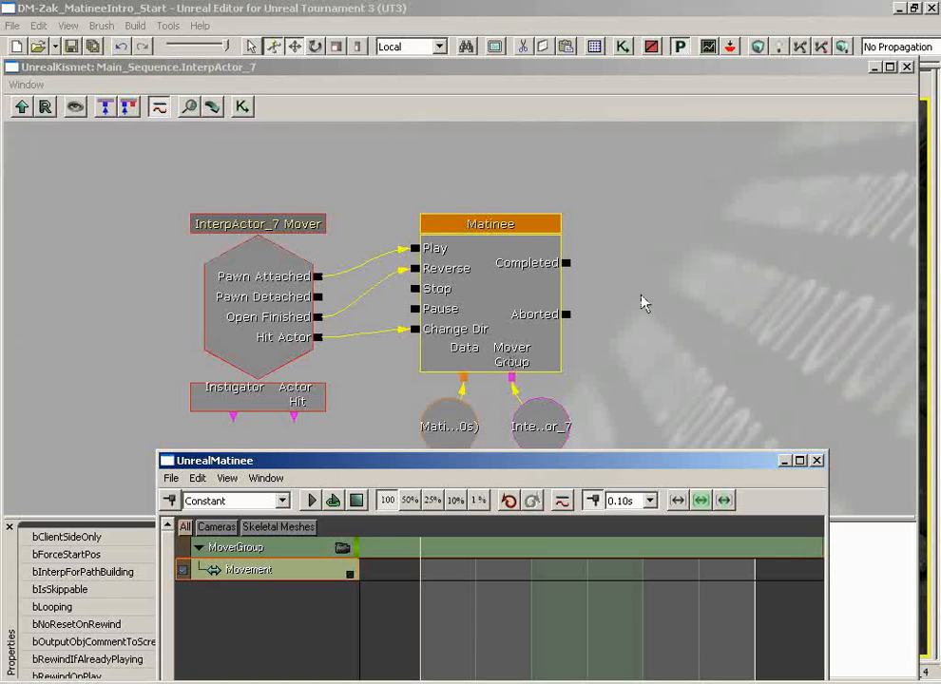
{"action": "left_click", "coordinate": [646, 335]}
{"action": "left_click", "coordinate": [522, 369]}
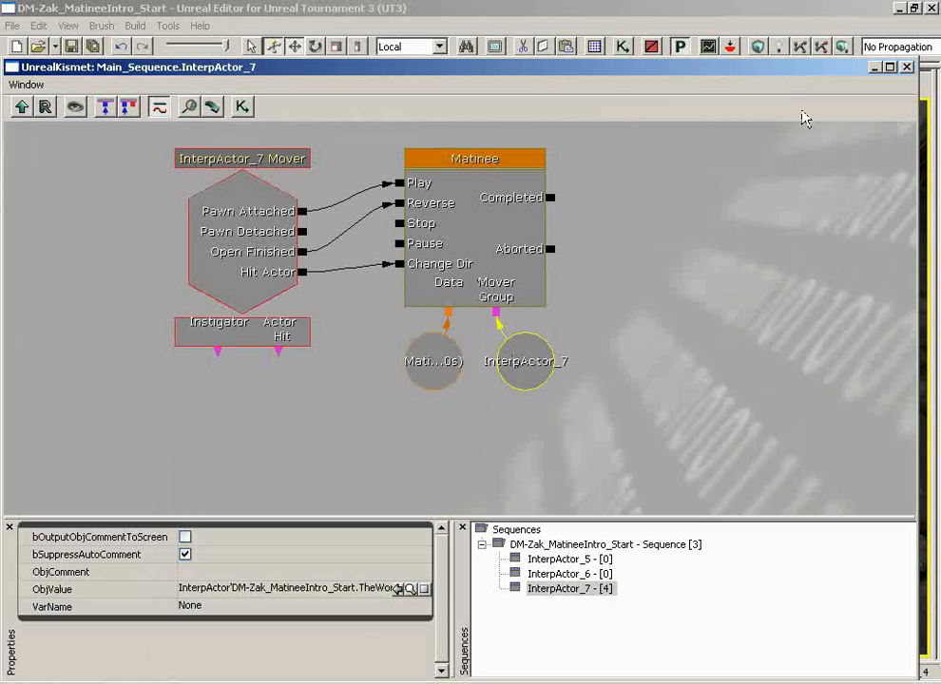
{"action": "left_click", "coordinate": [876, 67]}
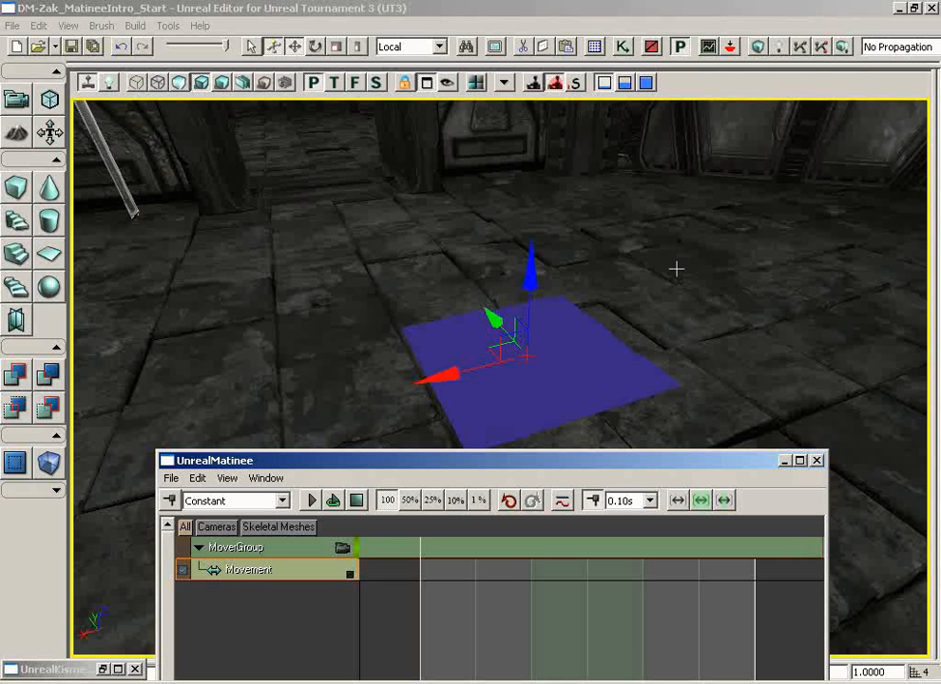
Arrange the Matinee window beside the perspective viewport so the floor tile and the 0 to 3 second timeline are both in view.
{"action": "left_click_drag", "start_coordinate": [559, 463], "coordinate": [702, 54]}
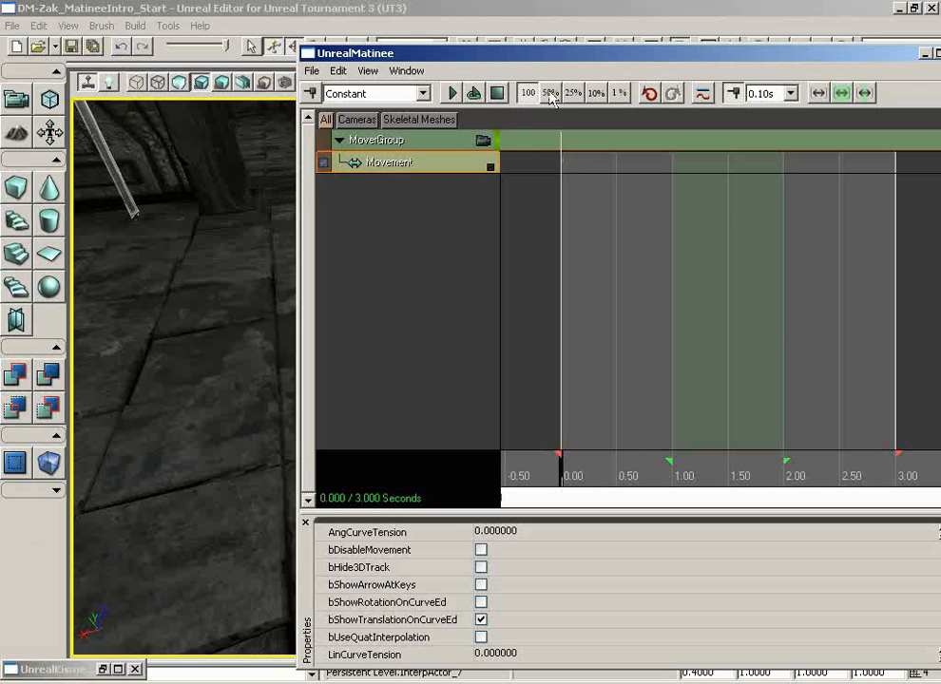
{"action": "left_click_drag", "start_coordinate": [537, 54], "coordinate": [767, 59]}
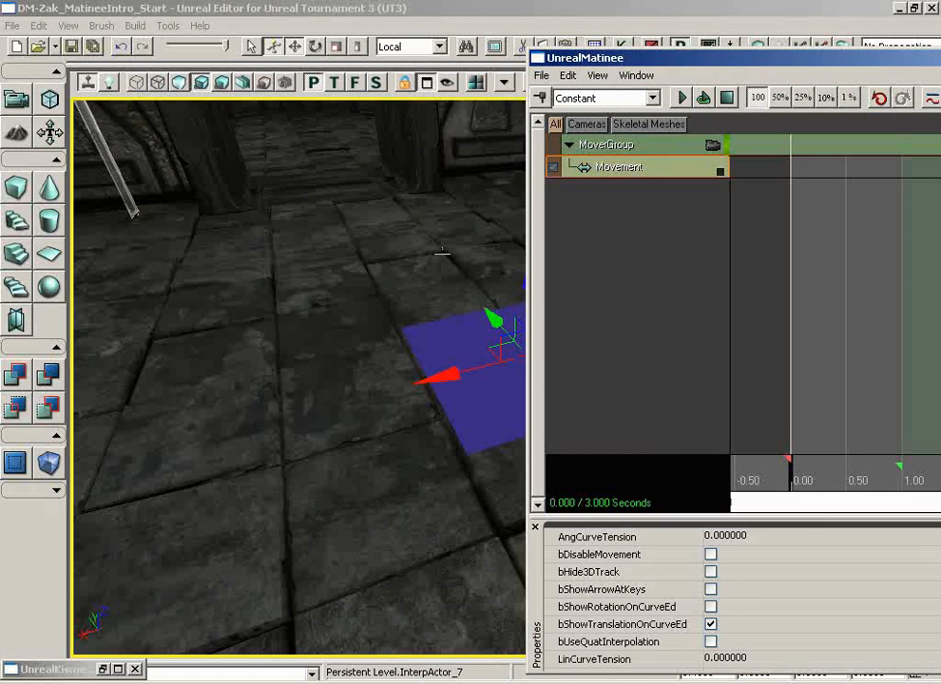
{"action": "left_click_drag", "start_coordinate": [441, 251], "coordinate": [518, 242]}
{"action": "left_click_drag", "start_coordinate": [432, 307], "coordinate": [409, 352]}
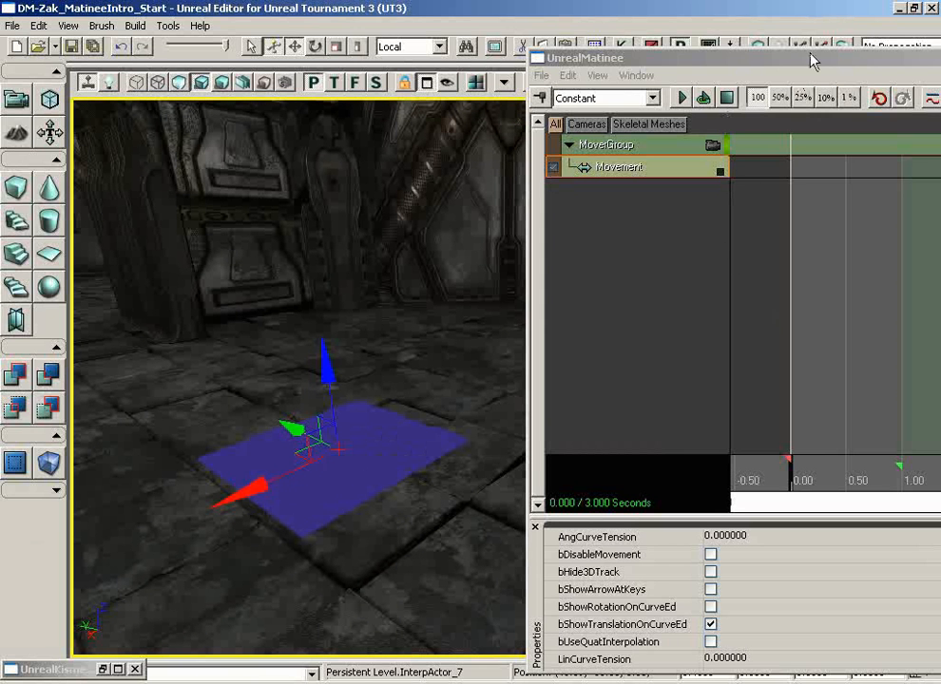
{"action": "left_click_drag", "start_coordinate": [809, 59], "coordinate": [769, 53]}
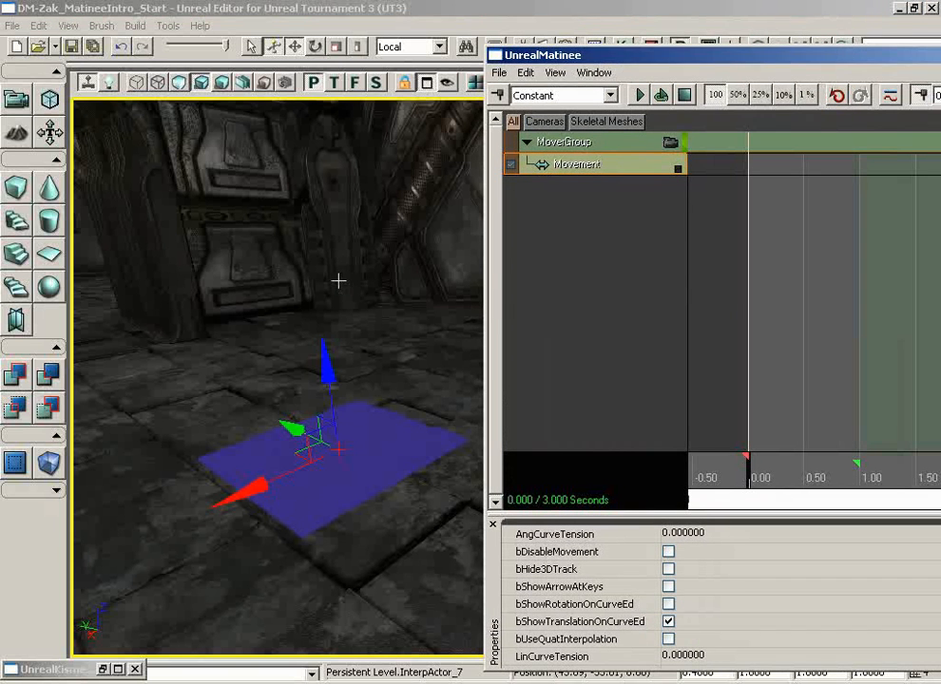
{"action": "middle_click_drag", "start_coordinate": [339, 280], "coordinate": [370, 280]}
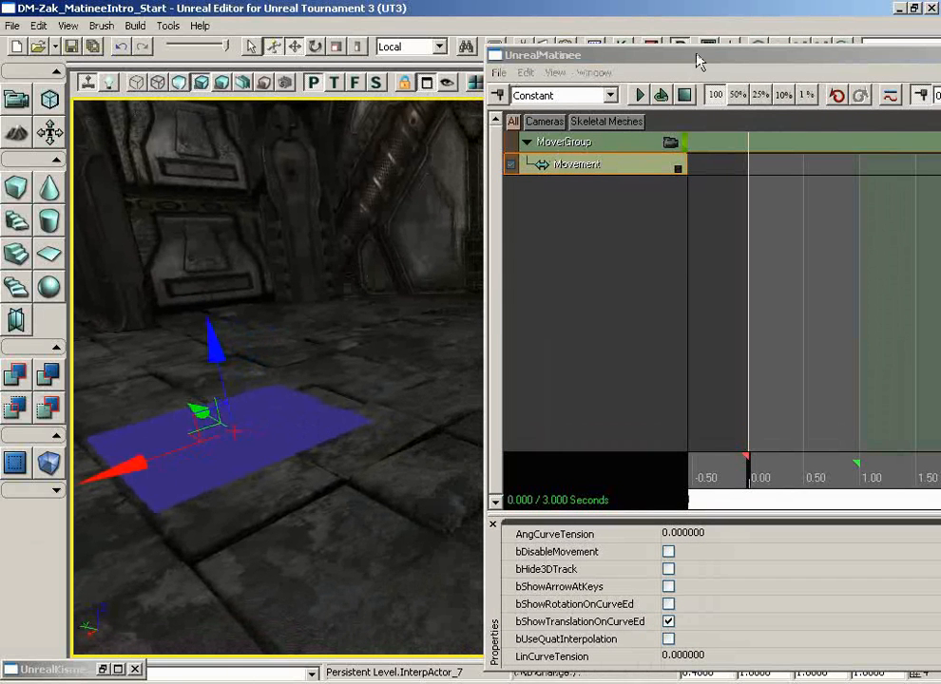
{"action": "left_click_drag", "start_coordinate": [697, 55], "coordinate": [602, 51]}
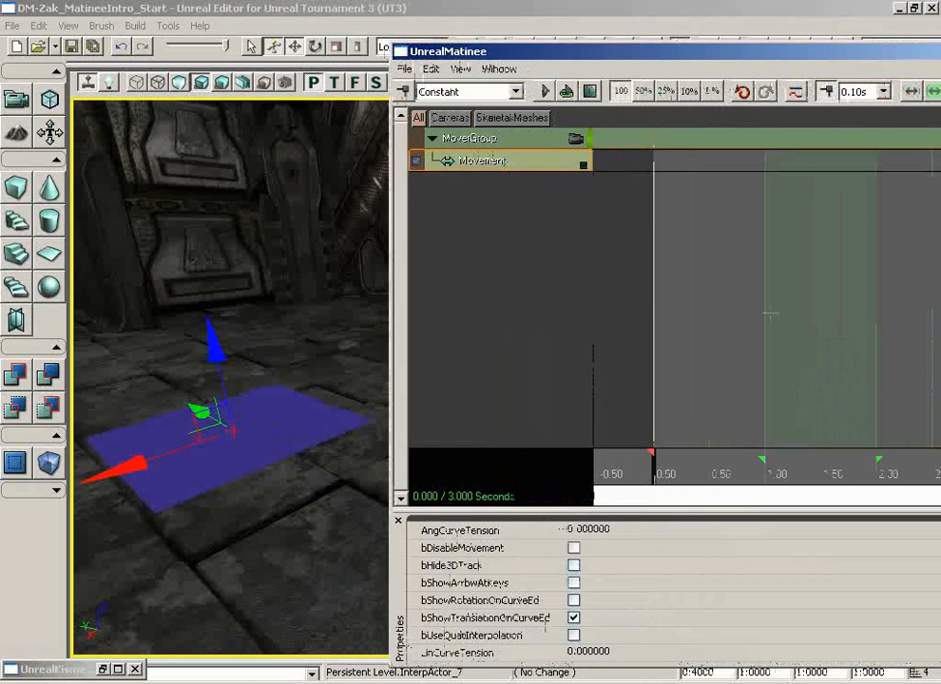
{"action": "scroll", "coordinate": [770, 313], "scroll_direction": "down", "scroll_amount": 1}
{"action": "left_click_drag", "start_coordinate": [770, 313], "coordinate": [571, 306]}
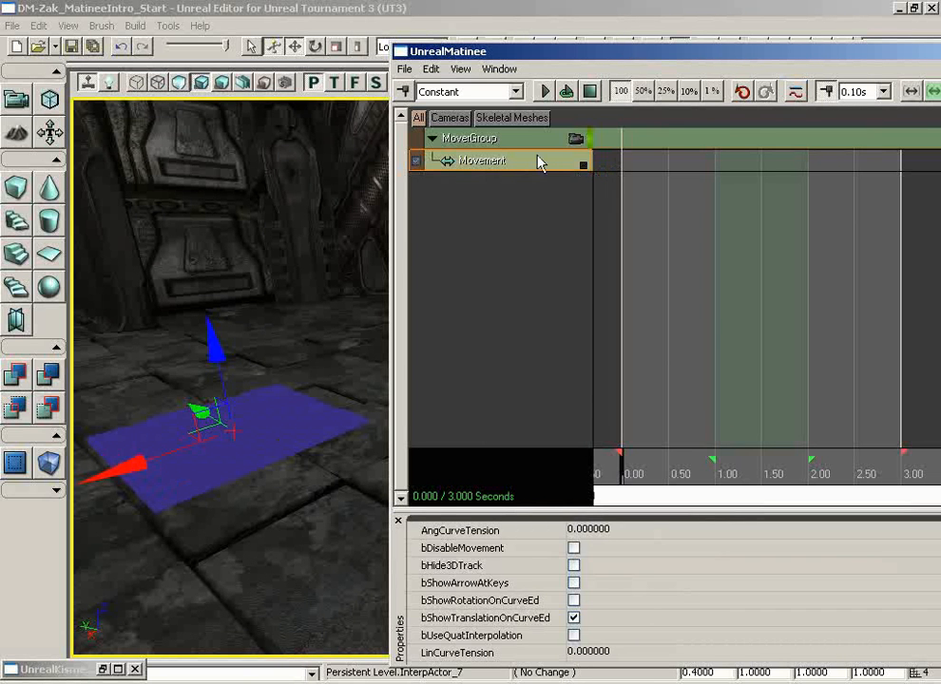
Add a key at 0.00 seconds on the Movement track, and scrub briefly off it and back to the start.
{"action": "left_click", "coordinate": [403, 92]}
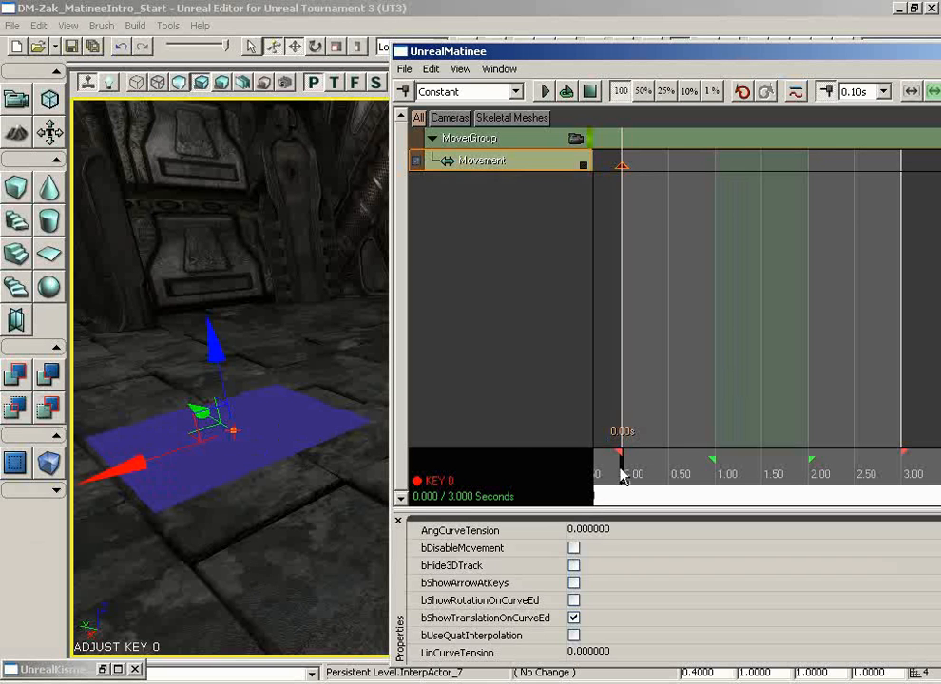
{"action": "left_click_drag", "start_coordinate": [626, 475], "coordinate": [641, 476]}
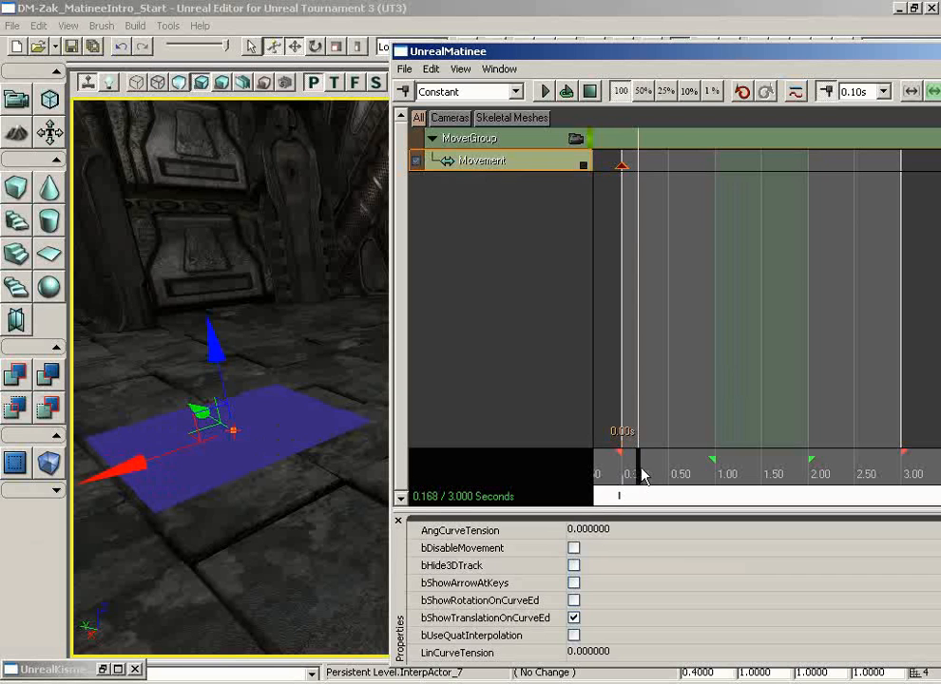
{"action": "left_click_drag", "start_coordinate": [641, 474], "coordinate": [624, 473]}
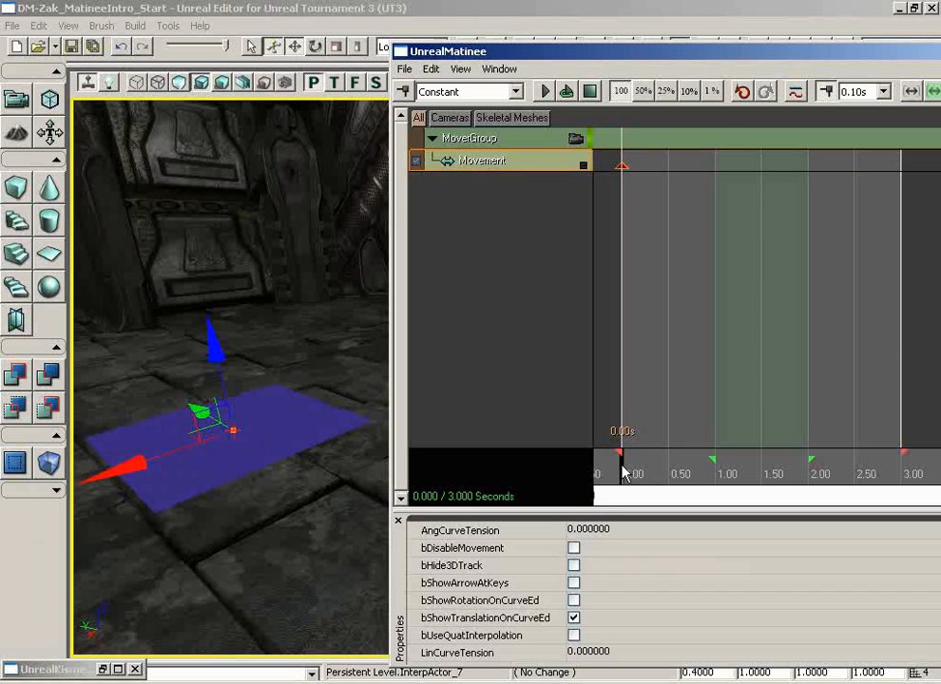
Add a second Movement key at 3.00 seconds, the end of the sequence, and scrub slightly back from it.
{"action": "left_click_drag", "start_coordinate": [624, 473], "coordinate": [903, 472]}
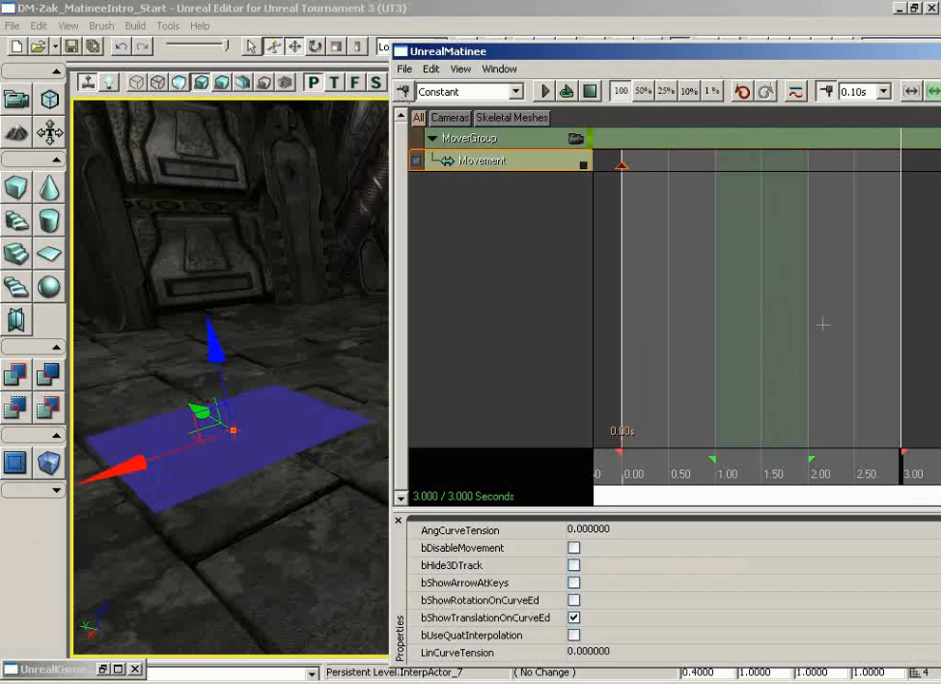
{"action": "key", "text": "Return"}
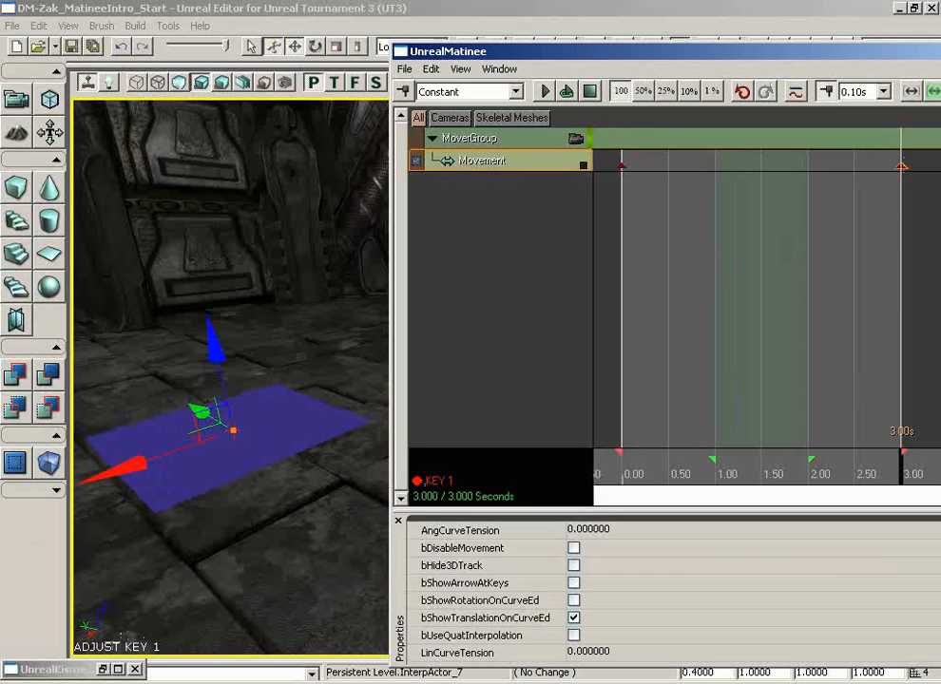
{"action": "left_click_drag", "start_coordinate": [904, 475], "coordinate": [875, 473]}
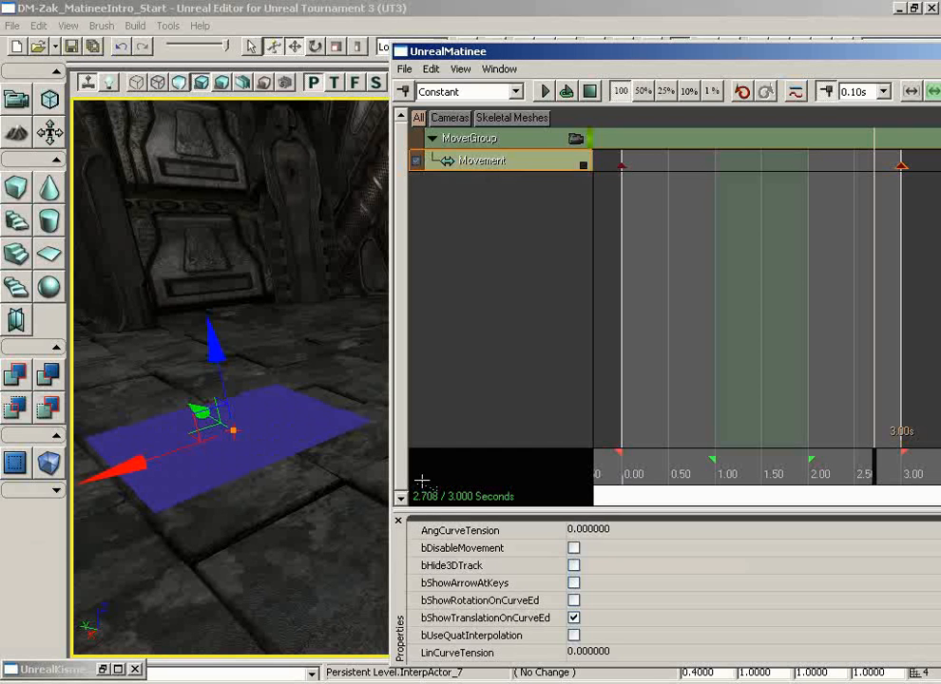
Select the 3.00-second key and raise the floor tile straight up along Z to near the ceiling.
{"action": "left_click", "coordinate": [900, 167]}
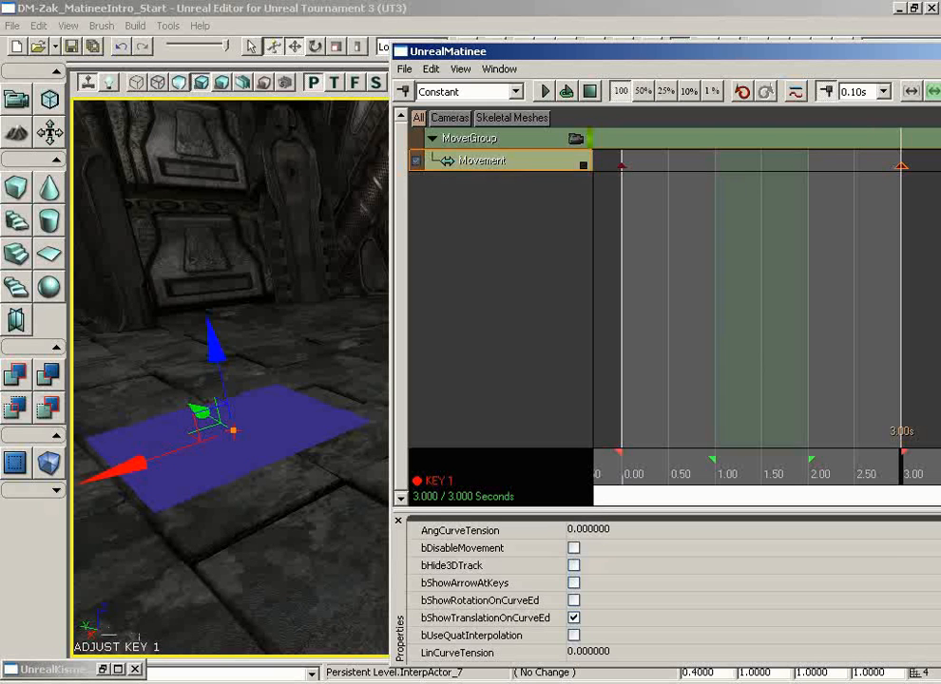
{"action": "right_click_drag", "start_coordinate": [248, 573], "coordinate": [227, 513]}
{"action": "left_click_drag", "start_coordinate": [291, 561], "coordinate": [300, 648]}
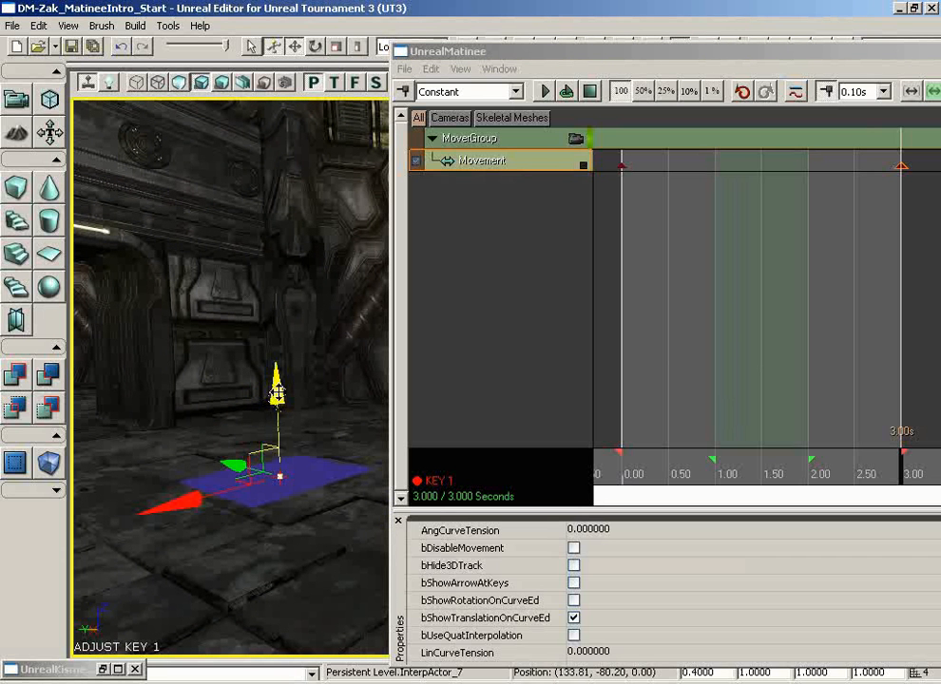
{"action": "left_click_drag", "start_coordinate": [276, 390], "coordinate": [276, 177]}
{"action": "mouse_move", "coordinate": [304, 448]}
{"action": "right_mouse_down"}
{"action": "mouse_move", "coordinate": [296, 351]}
{"action": "mouse_move", "coordinate": [303, 444]}
{"action": "right_mouse_up"}
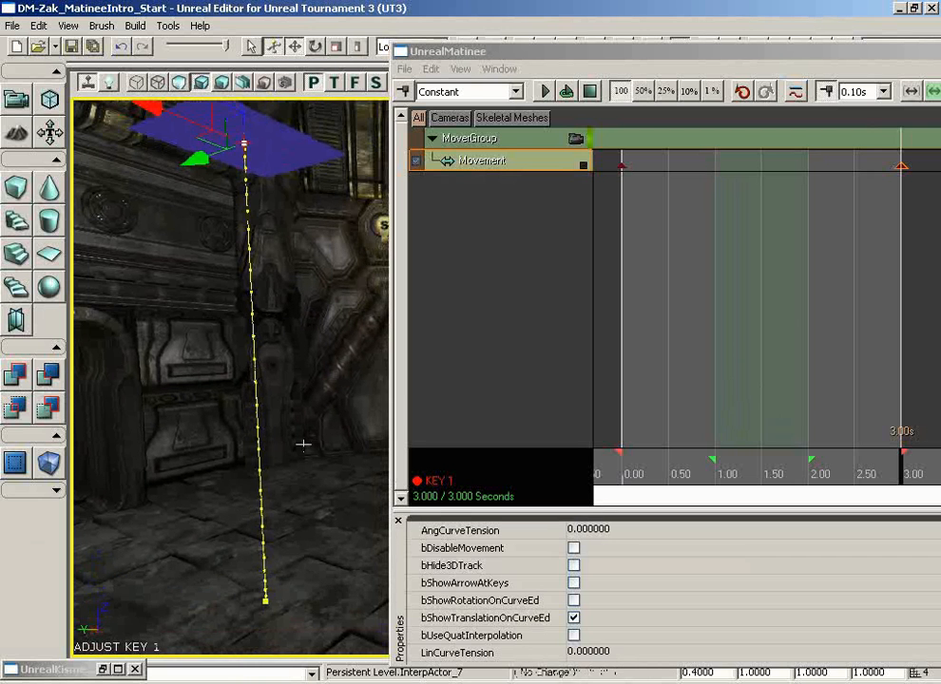
{"action": "left_click_drag", "start_coordinate": [303, 445], "coordinate": [301, 484]}
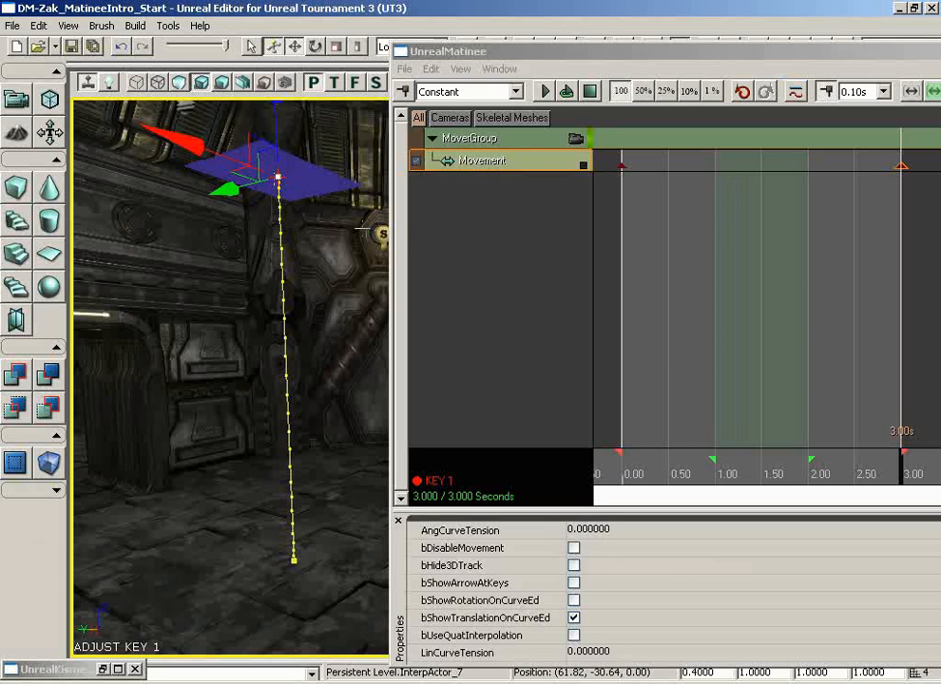
Preview the platform's movement by scrubbing back toward the start, playing the sequence and stopping it.
{"action": "mouse_move", "coordinate": [901, 480]}
{"action": "left_mouse_down"}
{"action": "mouse_move", "coordinate": [670, 472]}
{"action": "mouse_move", "coordinate": [879, 472]}
{"action": "mouse_move", "coordinate": [658, 434]}
{"action": "mouse_move", "coordinate": [823, 435]}
{"action": "mouse_move", "coordinate": [658, 410]}
{"action": "left_mouse_up"}
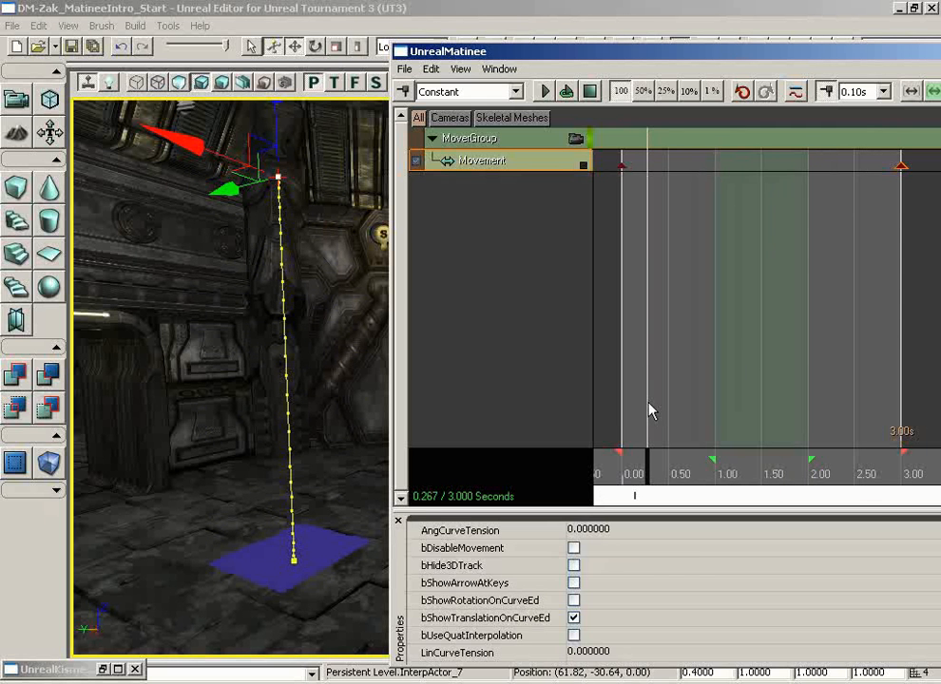
{"action": "left_click", "coordinate": [545, 92]}
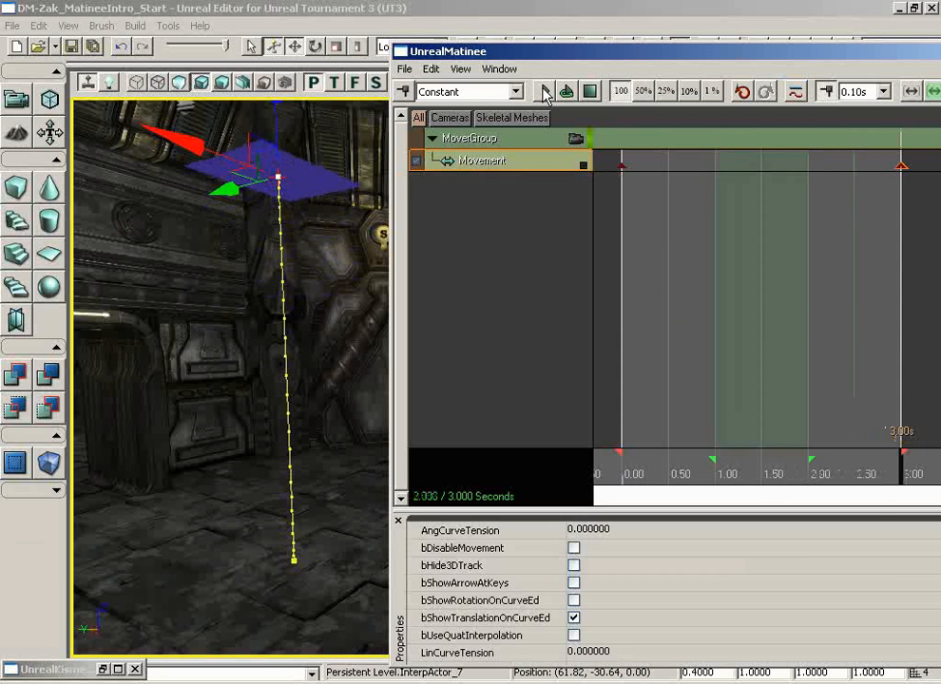
{"action": "left_click", "coordinate": [590, 92]}
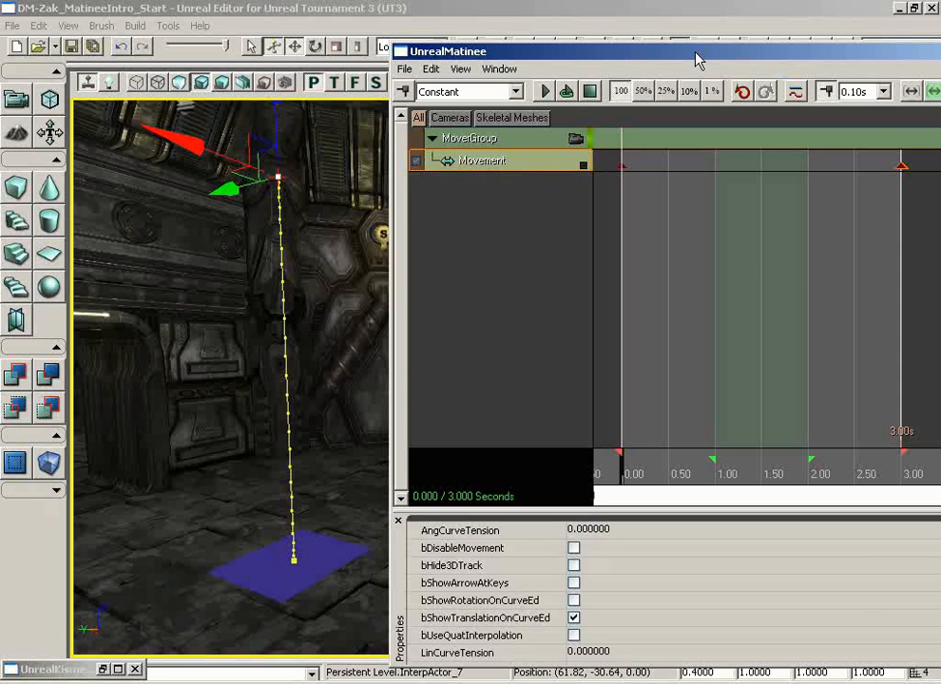
Close Matinee and start playing the level in the editor from the floor near the mover tile.
{"action": "left_click_drag", "start_coordinate": [695, 60], "coordinate": [495, 61]}
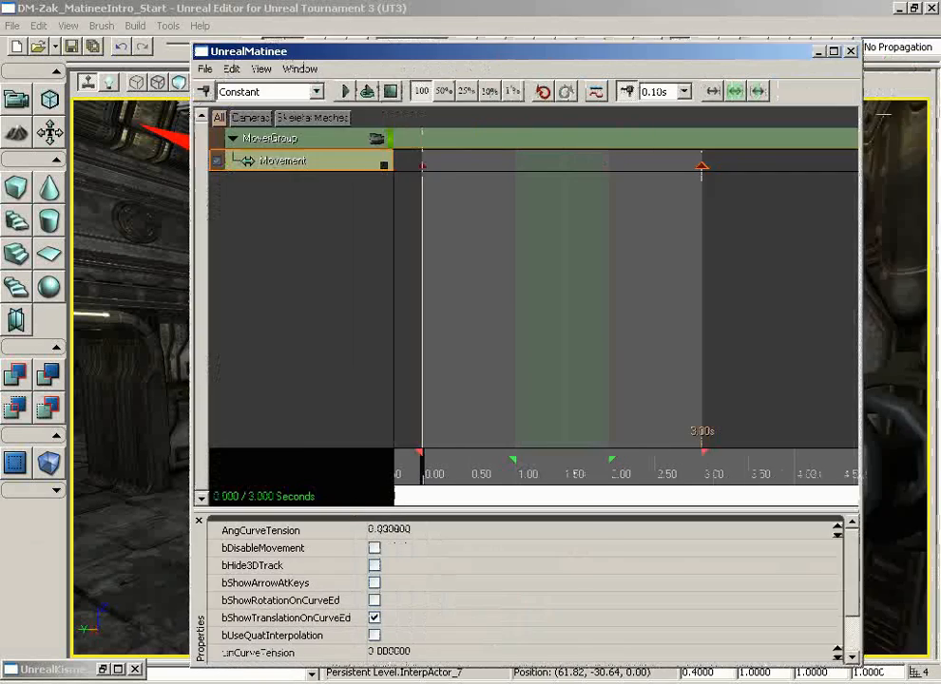
{"action": "left_click", "coordinate": [851, 52]}
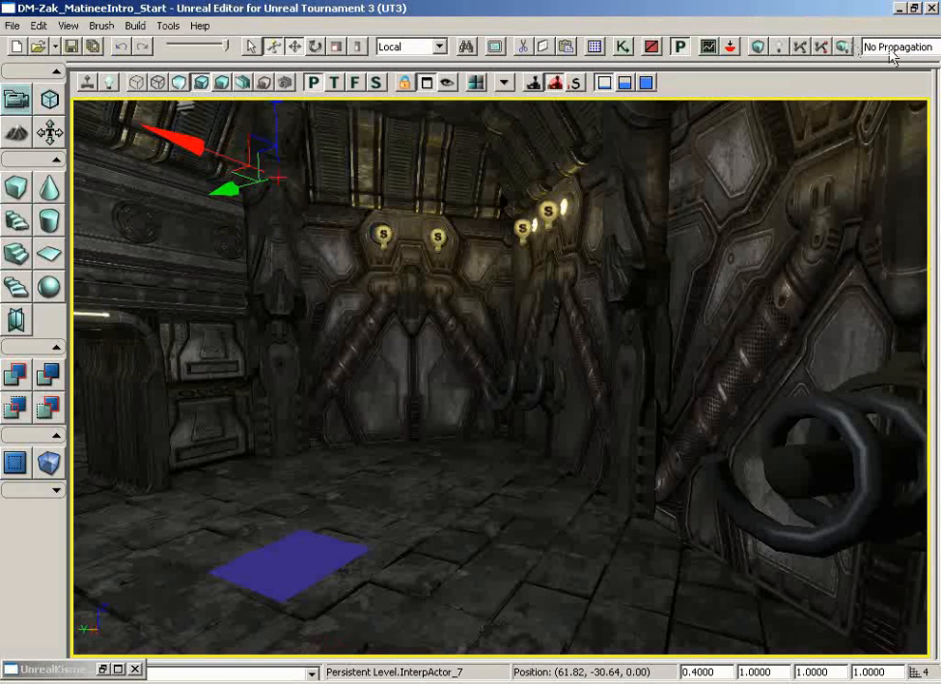
{"action": "left_click_drag", "start_coordinate": [571, 503], "coordinate": [562, 466]}
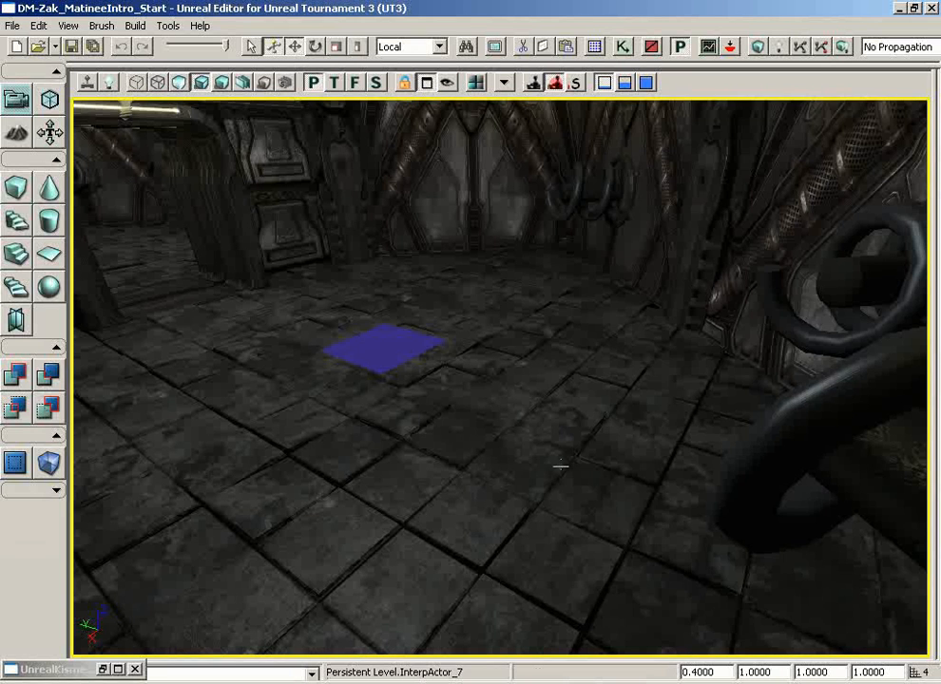
{"action": "right_click", "coordinate": [549, 461]}
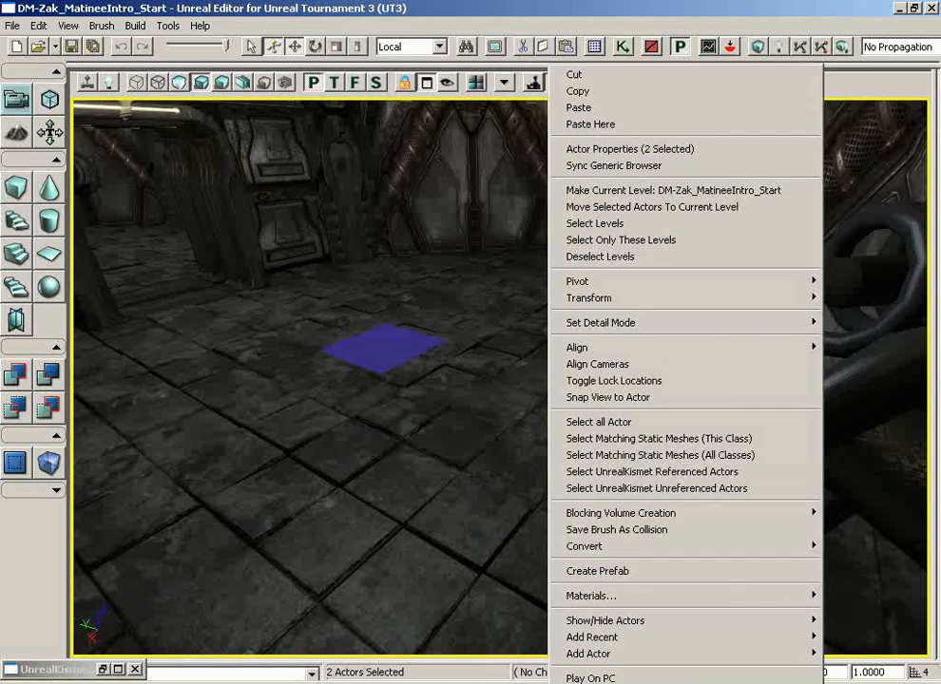
{"action": "left_click", "coordinate": [611, 683]}
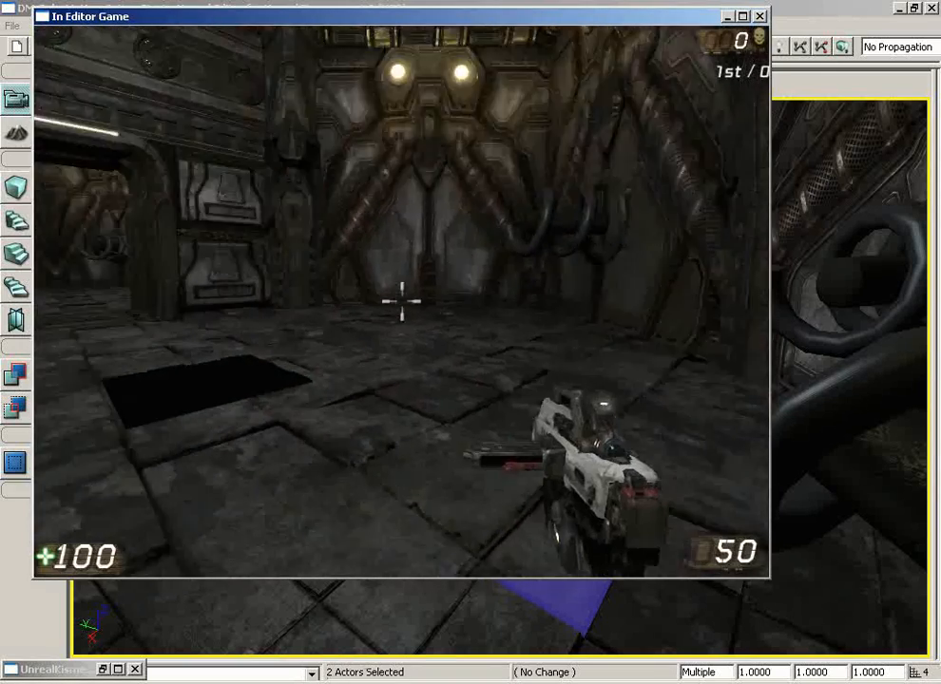
Test the mover in the in-editor game by walking up to the black tile and firing two shots.
{"action": "key", "text": "w"}
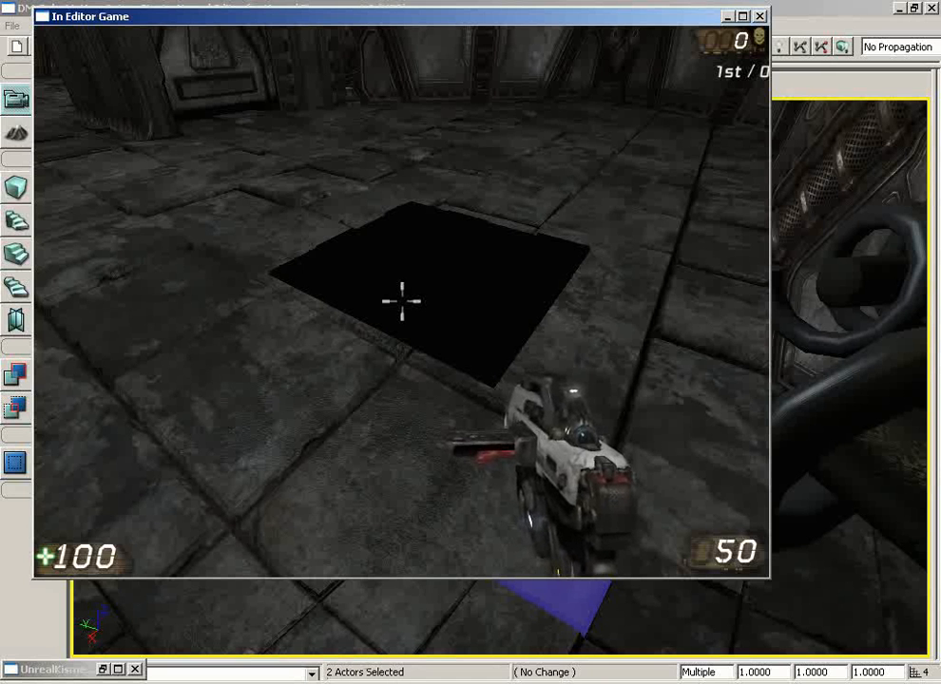
{"action": "key", "text": "w"}
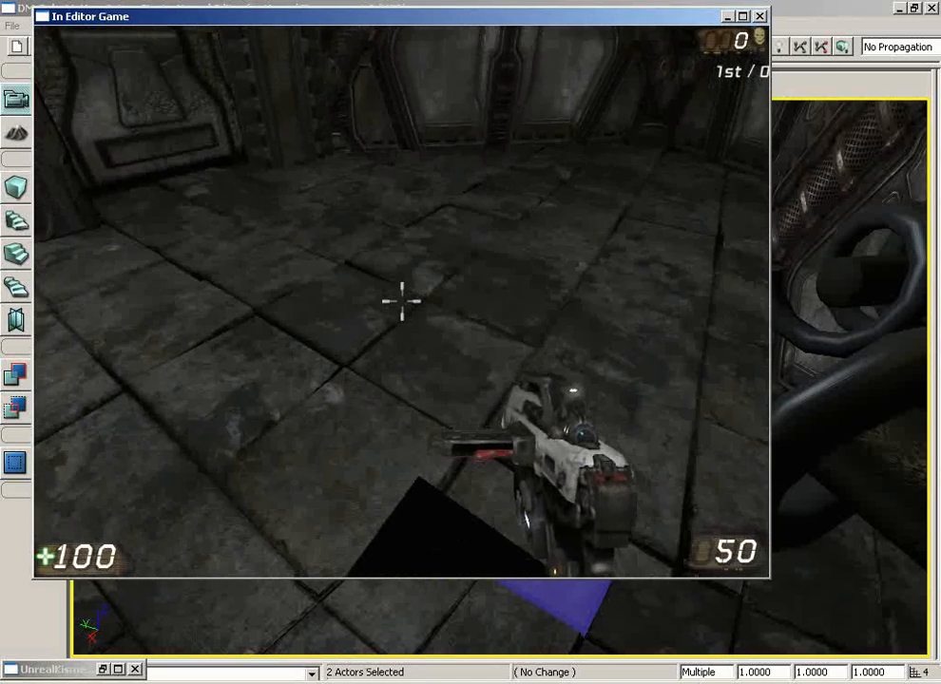
{"action": "left_click", "coordinate": [401, 301]}
{"action": "left_click", "coordinate": [401, 301]}
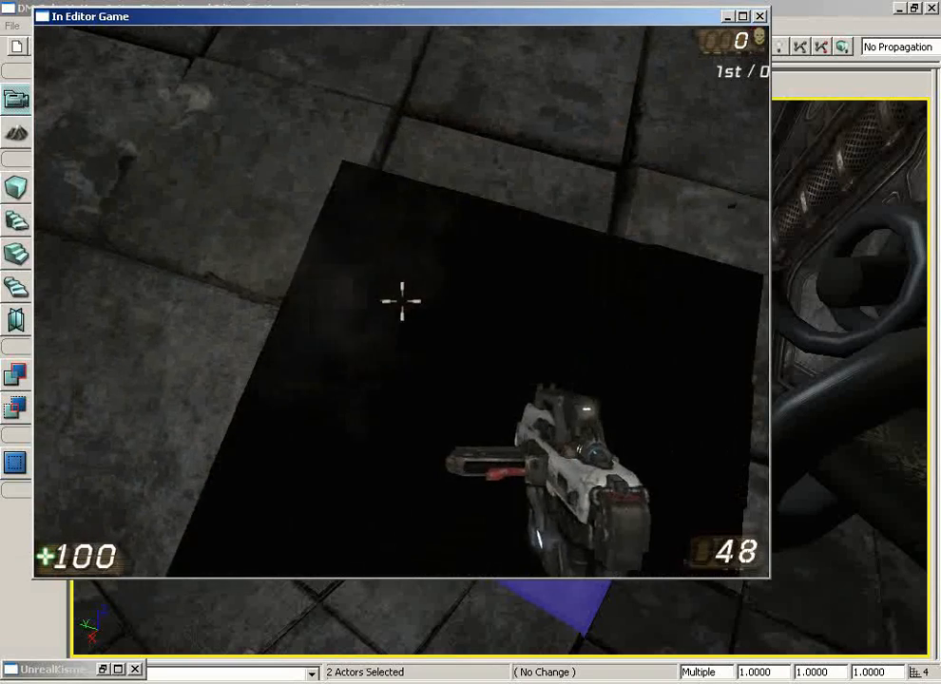
Fire more shots at the black mover tile in the in-editor game and end the play session.
{"action": "left_click", "coordinate": [402, 302]}
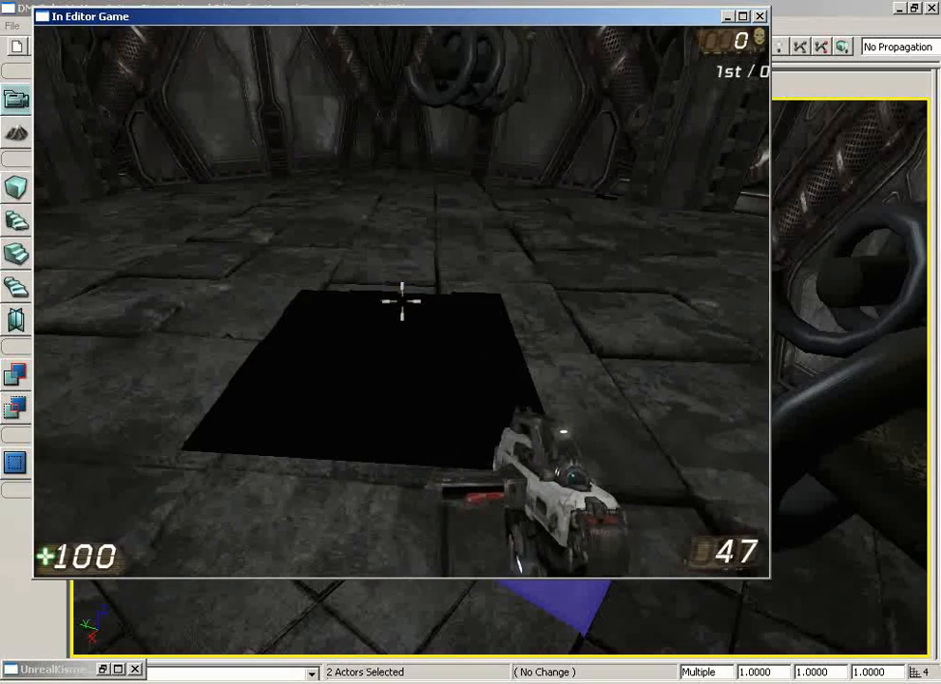
{"action": "left_click", "coordinate": [401, 302]}
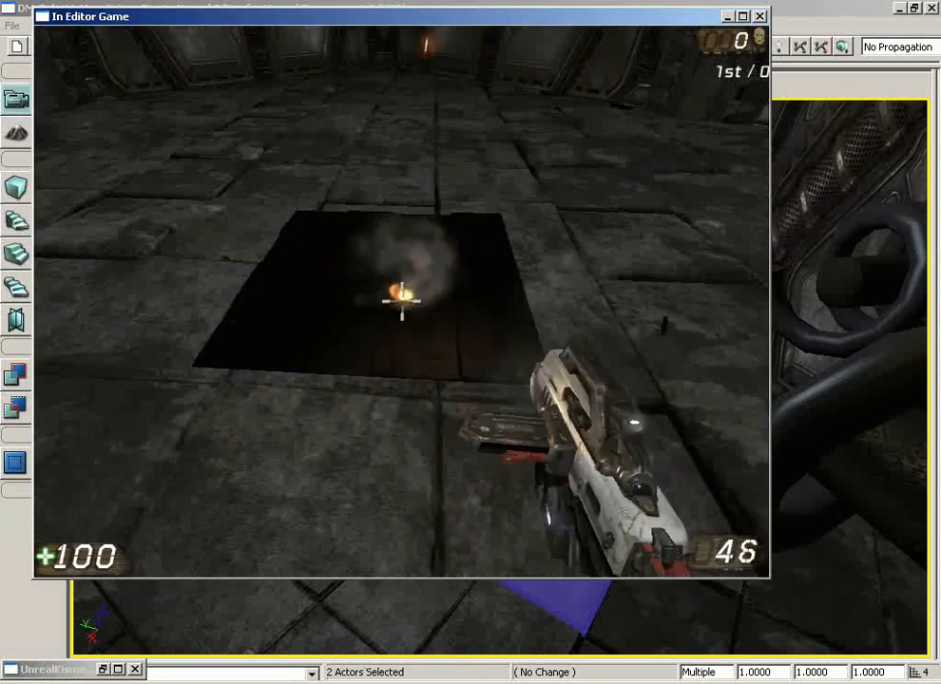
{"action": "left_click", "coordinate": [401, 302]}
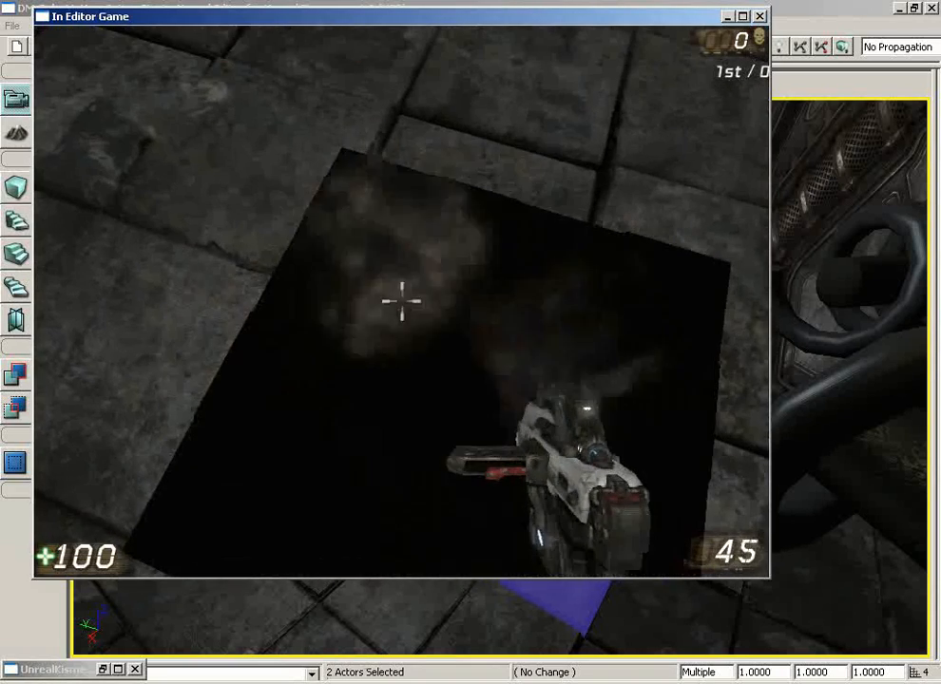
{"action": "left_click", "coordinate": [401, 301]}
{"action": "left_click", "coordinate": [402, 301]}
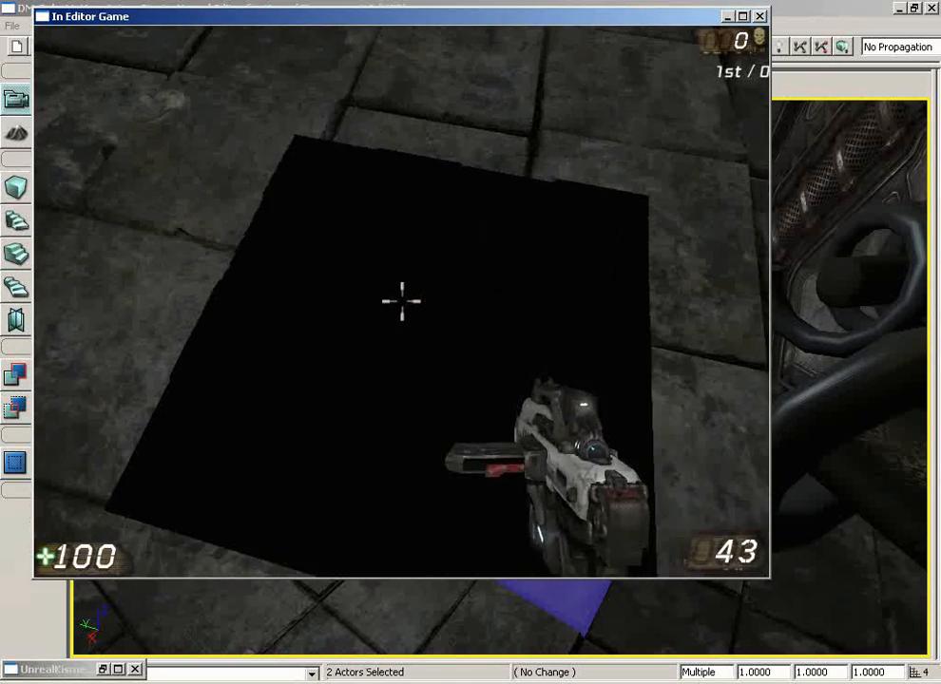
{"action": "left_click", "coordinate": [401, 302]}
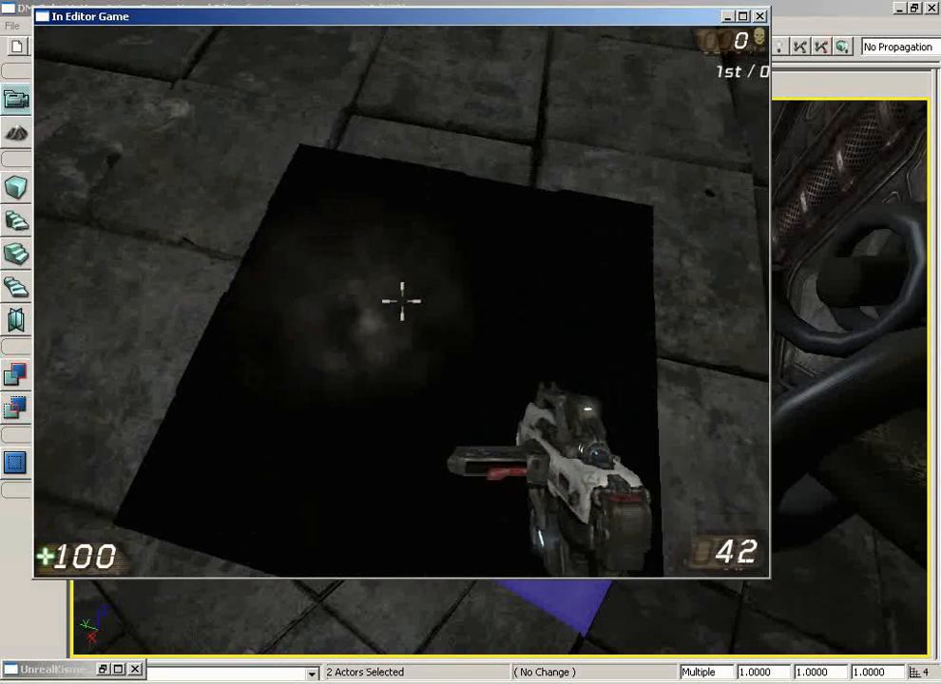
{"action": "key", "text": "Escape"}
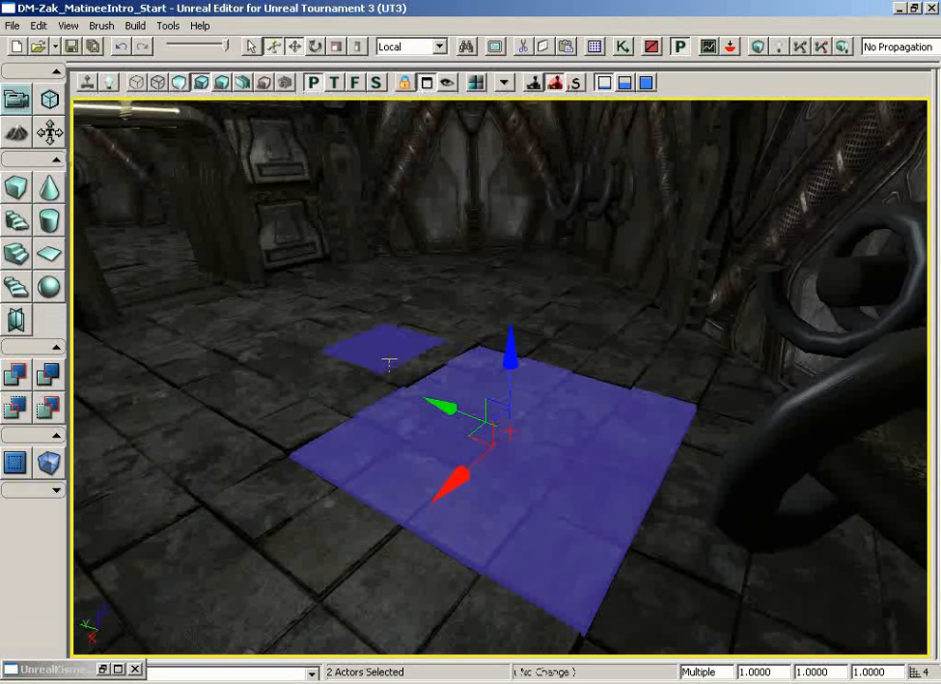
Select only the small floor-tile mover and set its CollisionType to COLLIDE_BlockAll in its actor properties.
{"action": "left_click", "coordinate": [389, 364]}
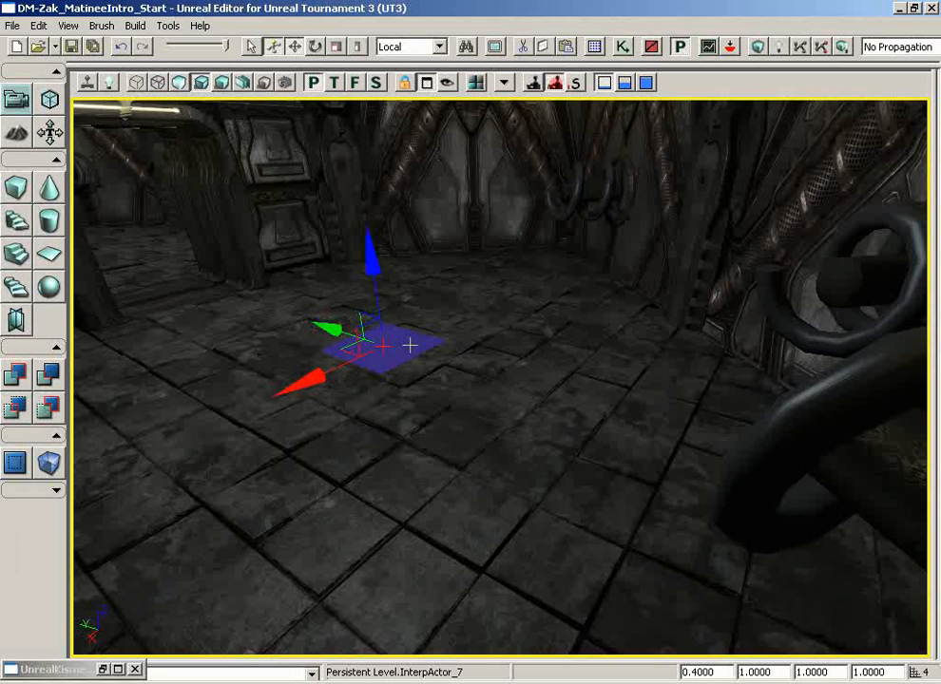
{"action": "double_click", "coordinate": [410, 346]}
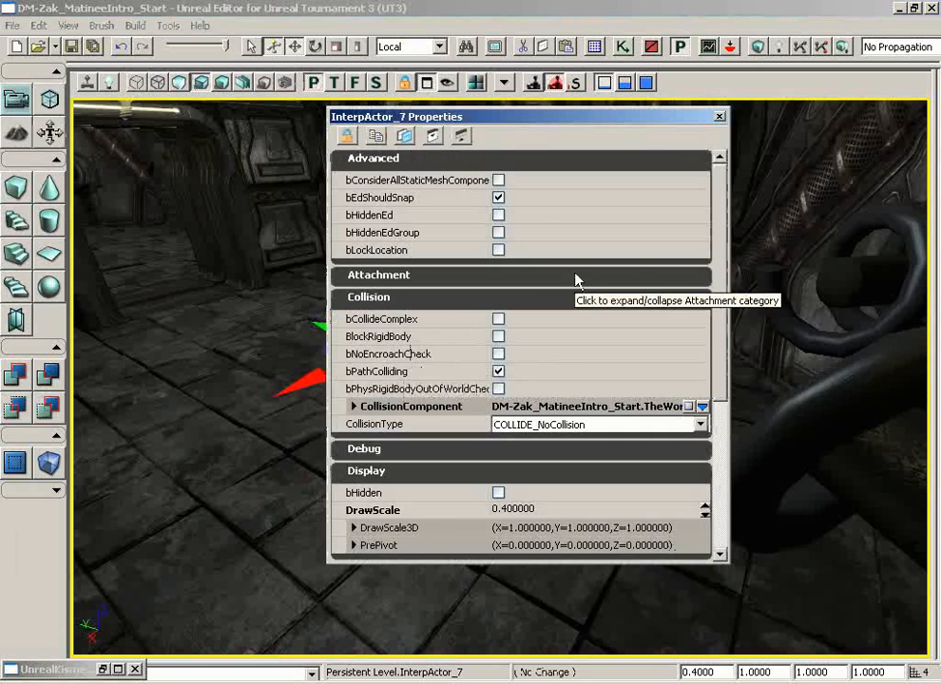
{"action": "left_click", "coordinate": [461, 136]}
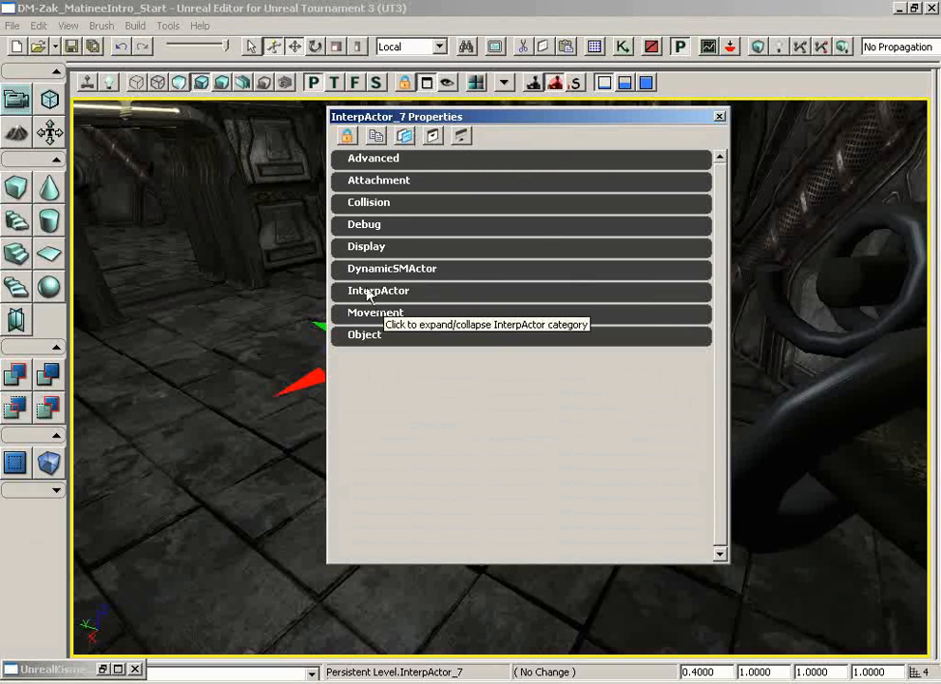
{"action": "left_click", "coordinate": [368, 204]}
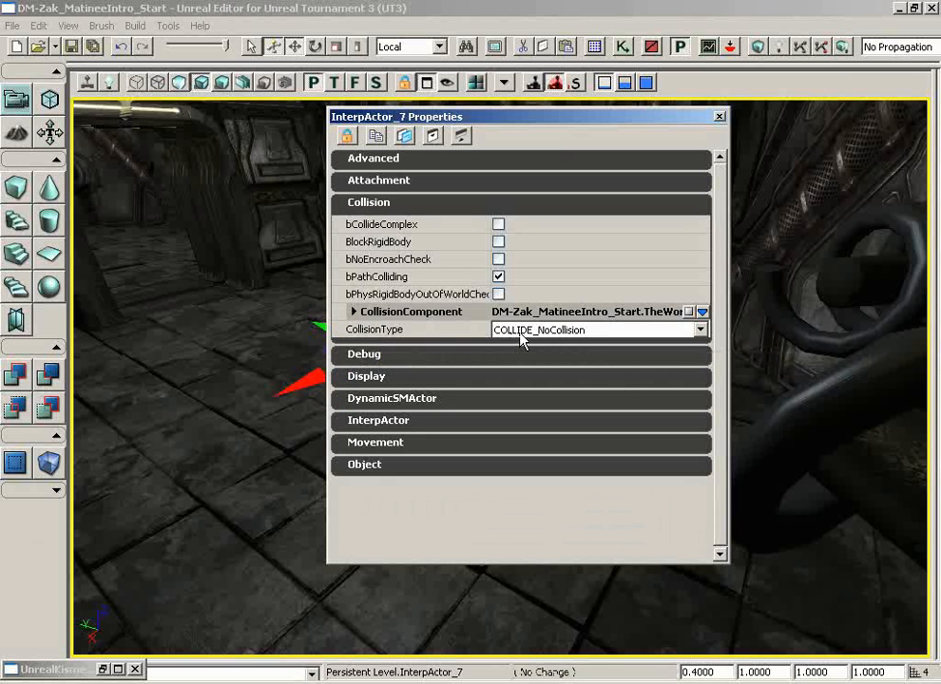
{"action": "left_click", "coordinate": [596, 333]}
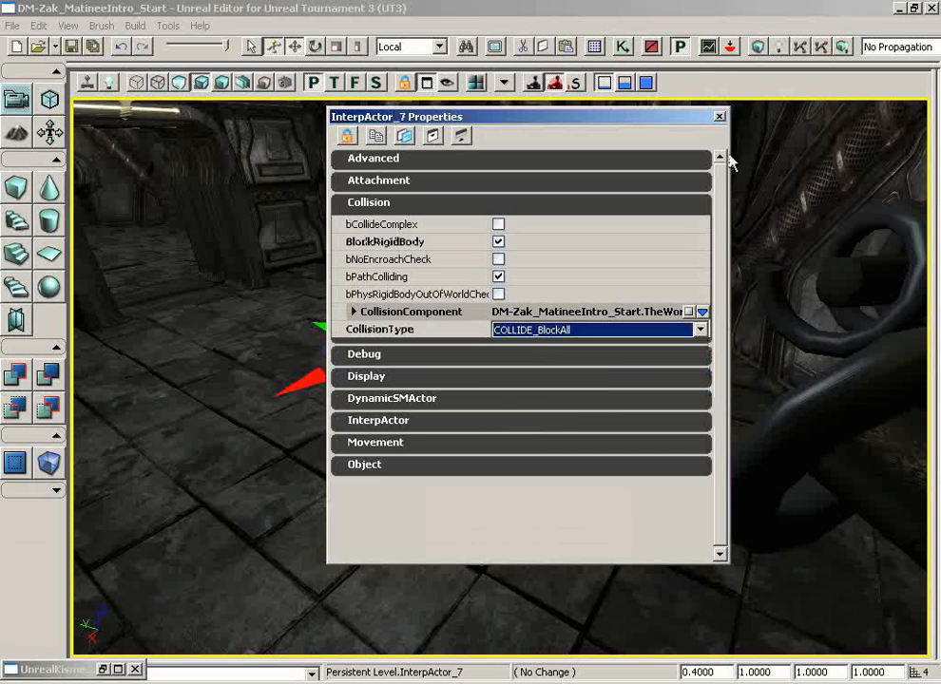
{"action": "left_click", "coordinate": [719, 117]}
Play the level from the floor near the tile, test riding the platform, back away from it and end the session.
{"action": "right_click", "coordinate": [456, 537]}
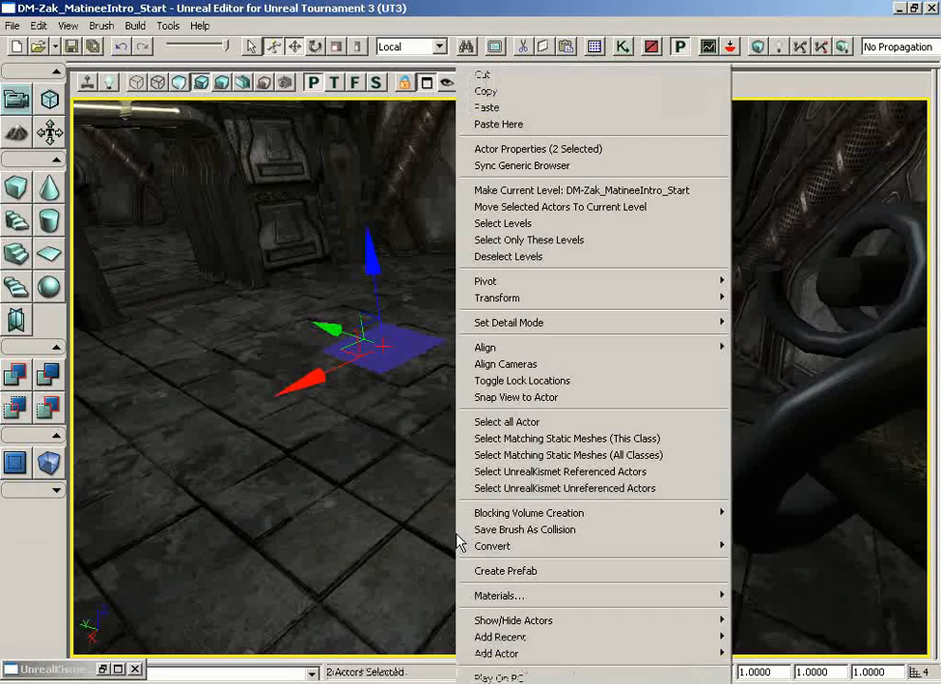
{"action": "left_click", "coordinate": [494, 678]}
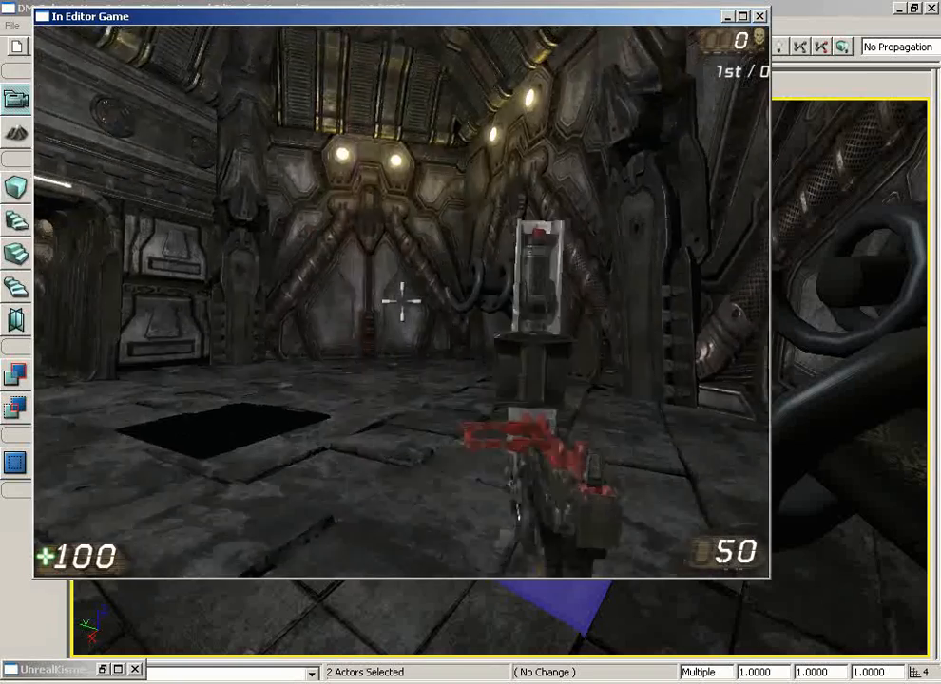
{"action": "key", "text": "w"}
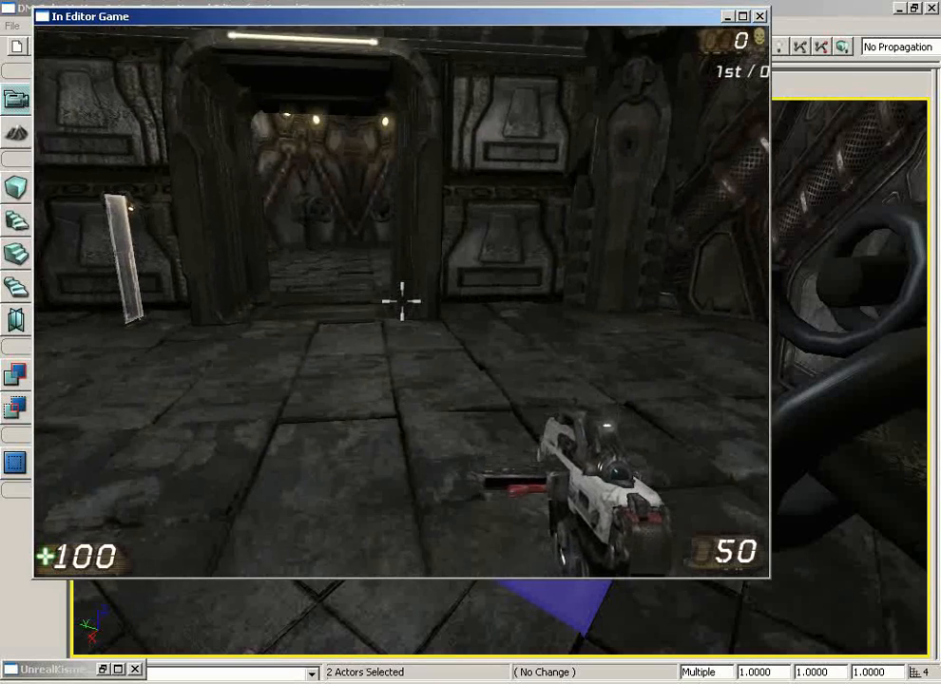
{"action": "key", "text": "s"}
{"action": "key", "text": "s"}
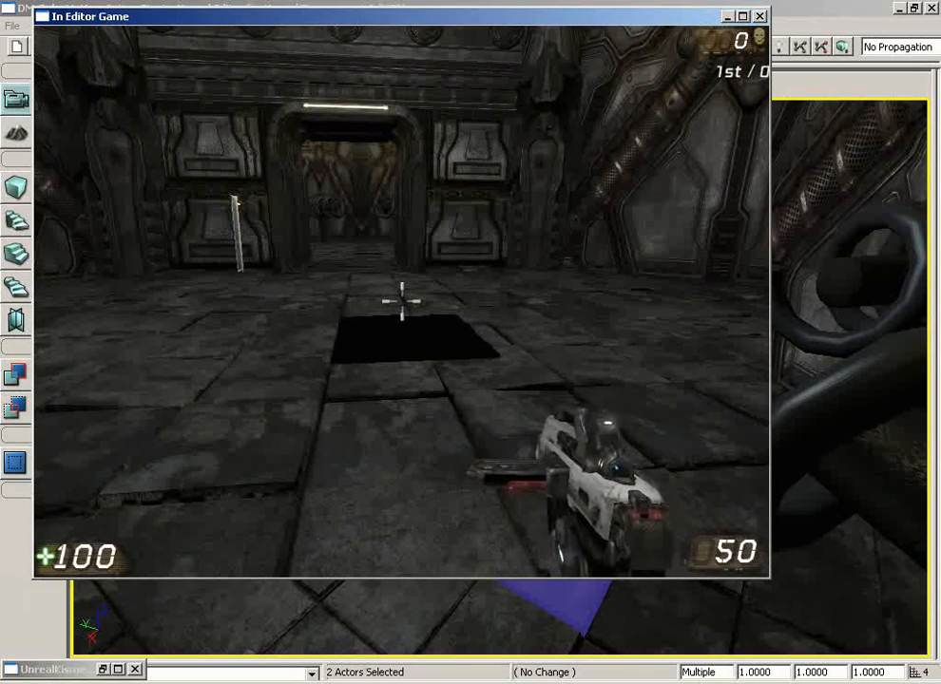
{"action": "key", "text": "Escape"}
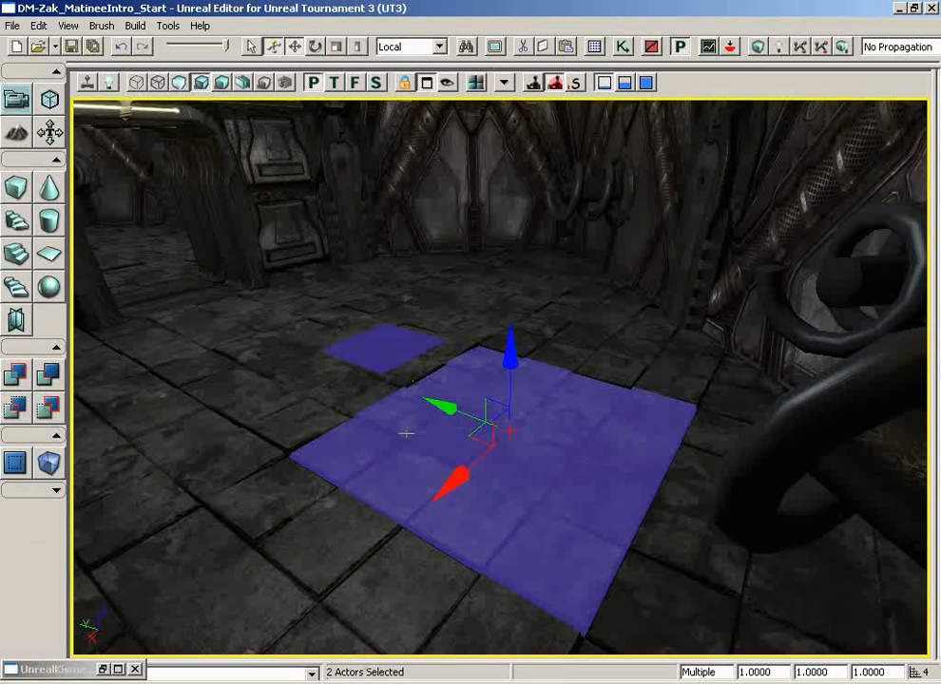
In Kismet, set the StayOpenTime of the InterpActor_7 Mover event to 0.5 and minimize the Kismet window.
{"action": "left_click", "coordinate": [407, 433], "text": "ctrl"}
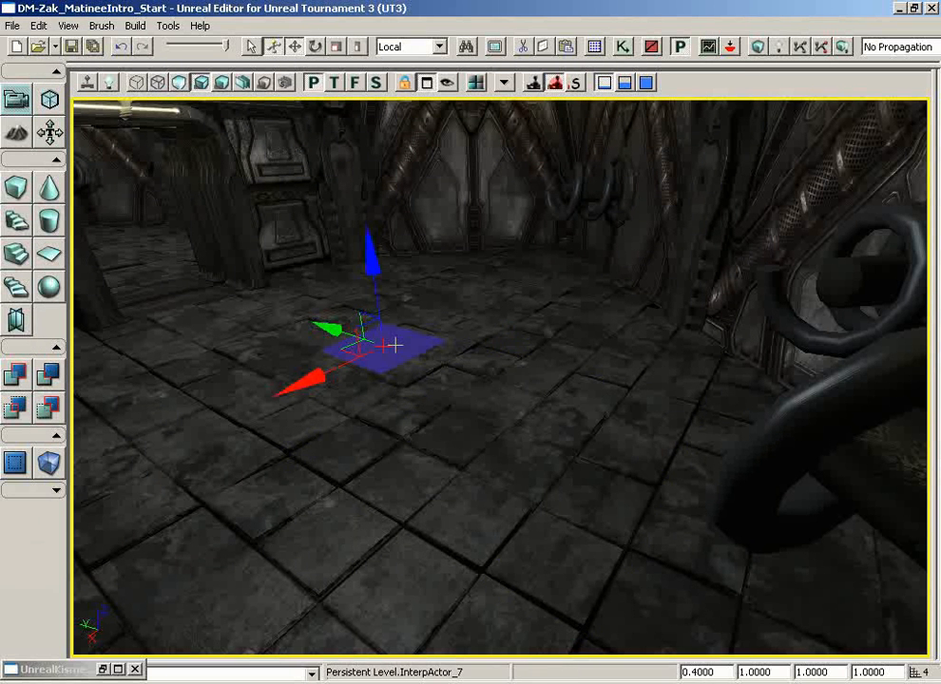
{"action": "left_click", "coordinate": [116, 669]}
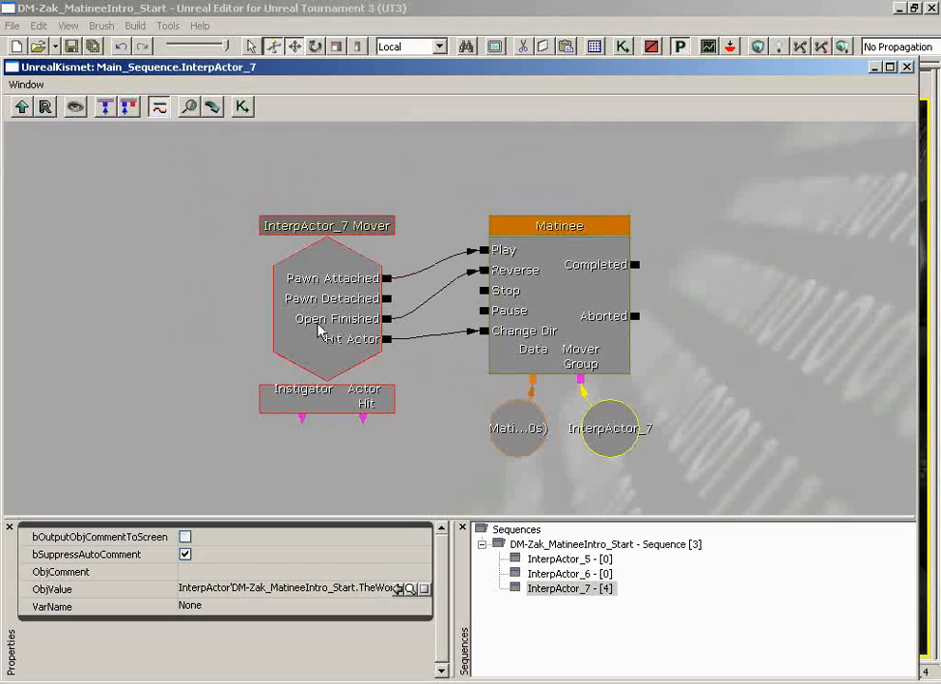
{"action": "left_click_drag", "start_coordinate": [386, 318], "coordinate": [485, 271]}
{"action": "left_click", "coordinate": [330, 293]}
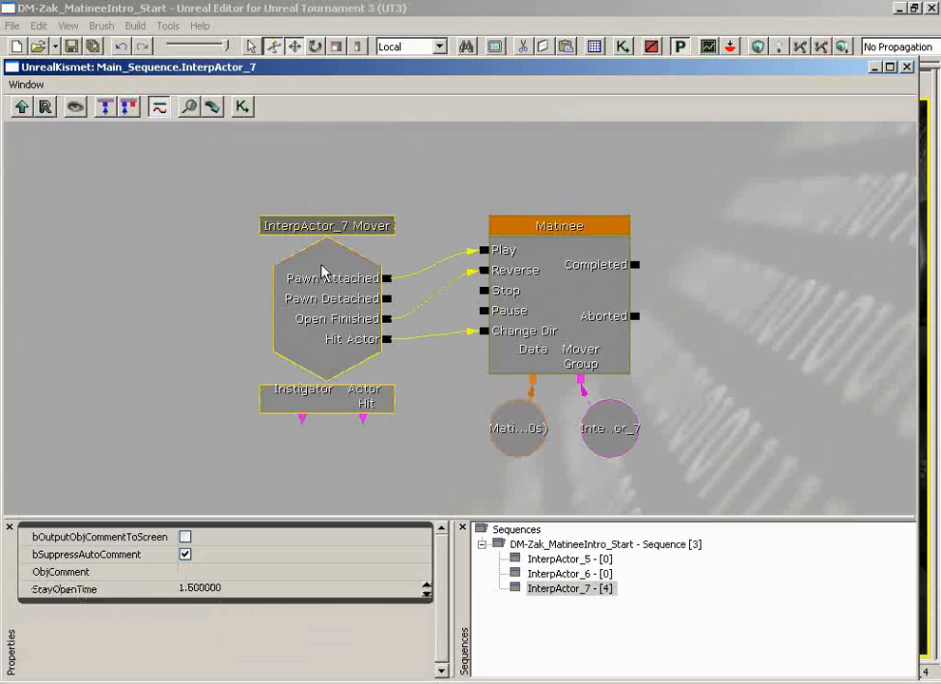
{"action": "mouse_move", "coordinate": [157, 599]}
{"action": "left_click", "coordinate": [228, 589]}
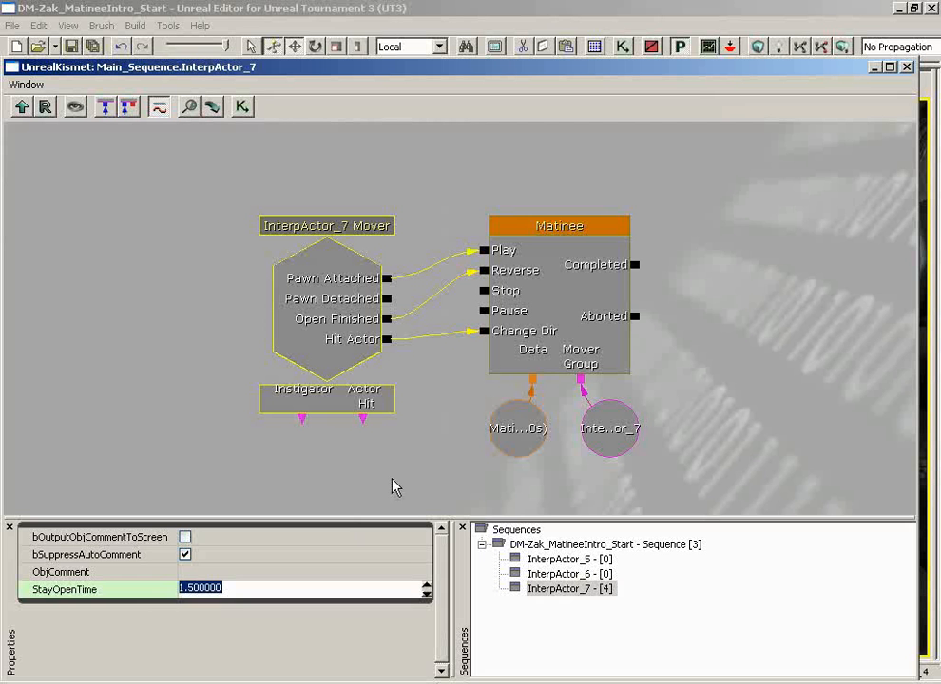
{"action": "key", "text": "BackSpace"}
{"action": "type", "text": "0.5"}
{"action": "key", "text": "Return"}
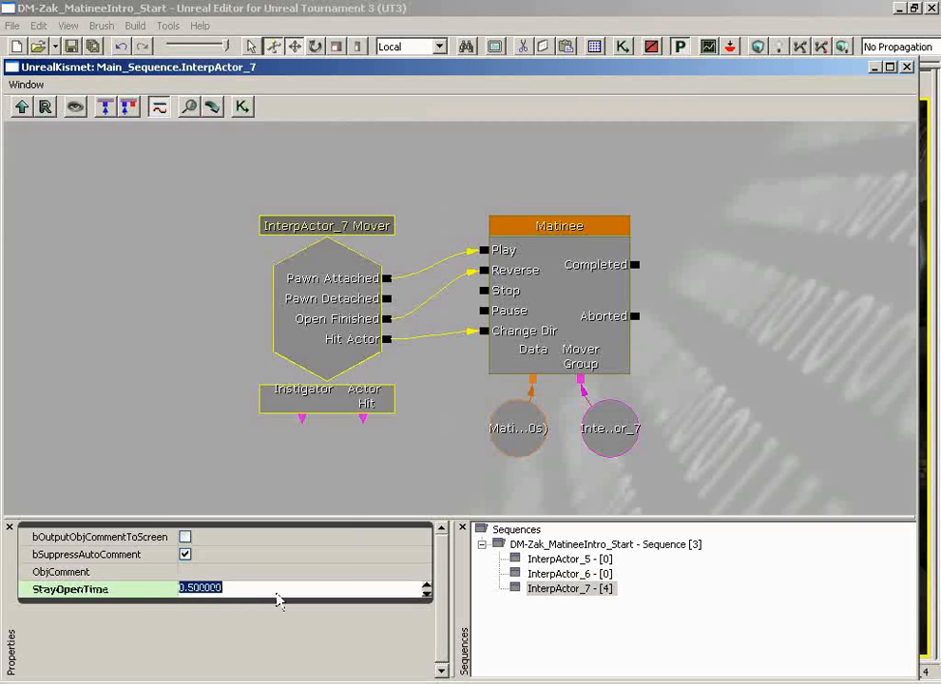
{"action": "left_click", "coordinate": [875, 68]}
Play from the floor again, ride the platform to check the shorter stay-open time, step back off and end the session.
{"action": "right_click", "coordinate": [455, 470]}
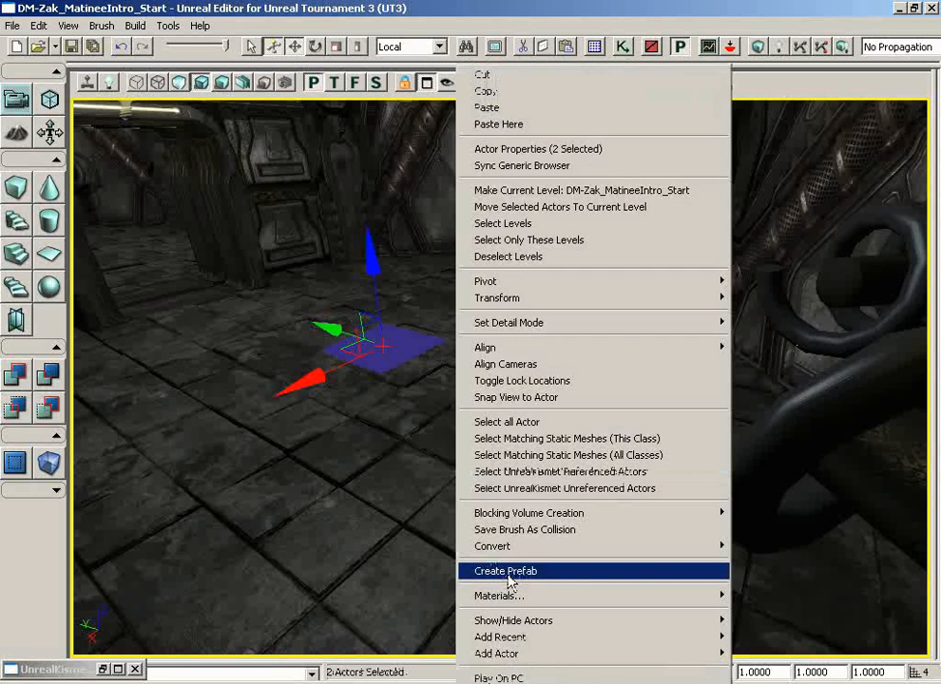
{"action": "left_click", "coordinate": [518, 656]}
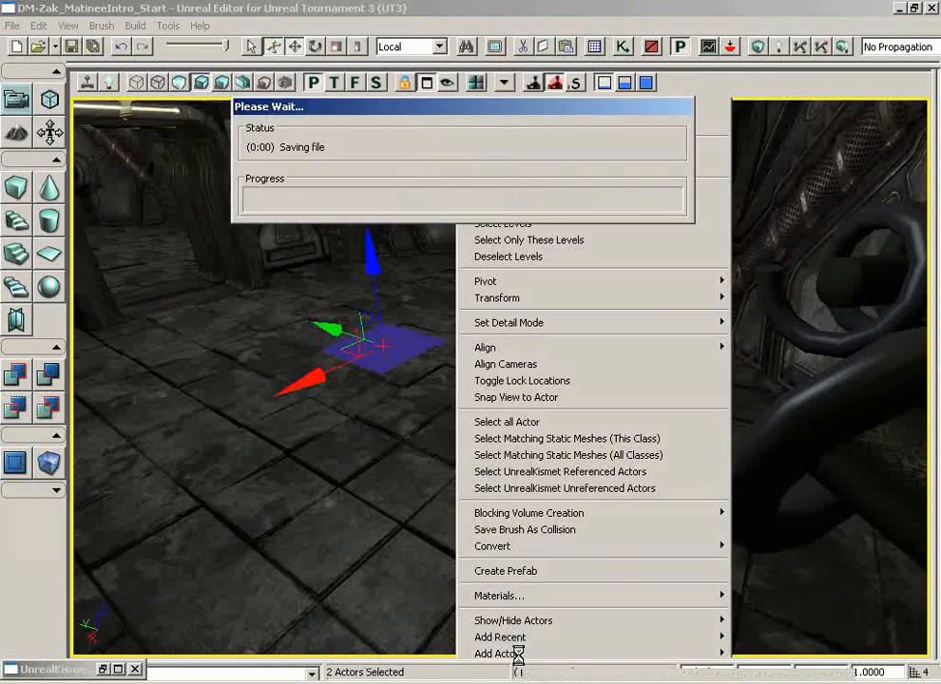
{"action": "key", "text": "w"}
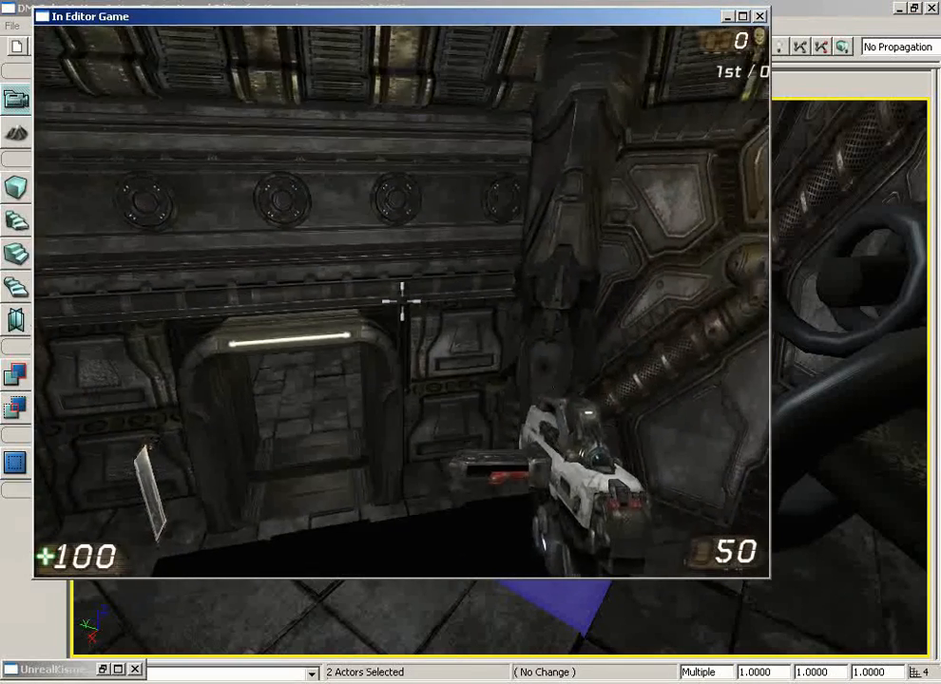
{"action": "key", "text": "w"}
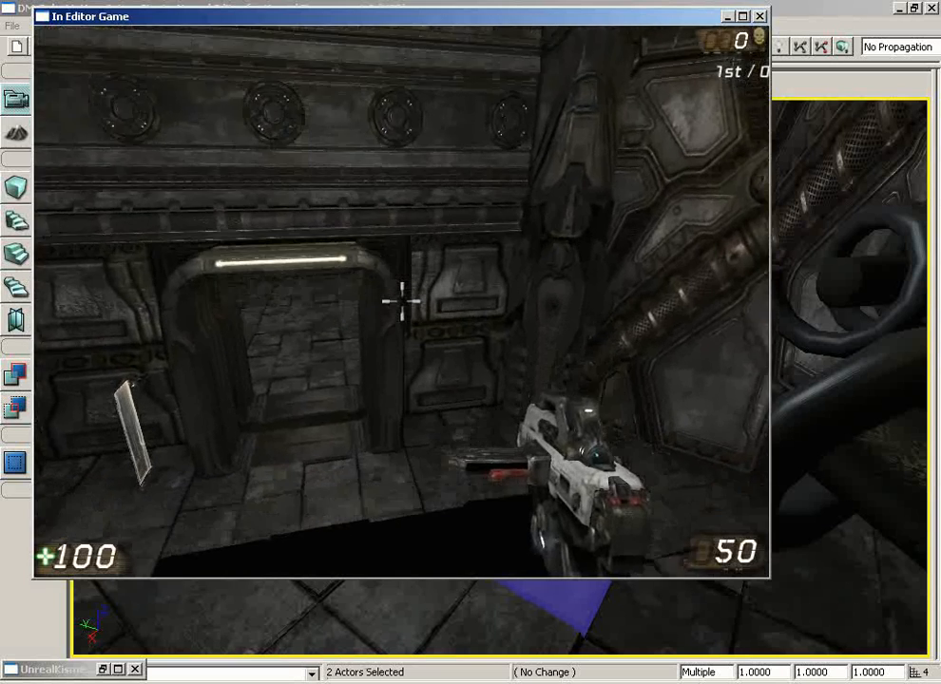
{"action": "key", "text": "s"}
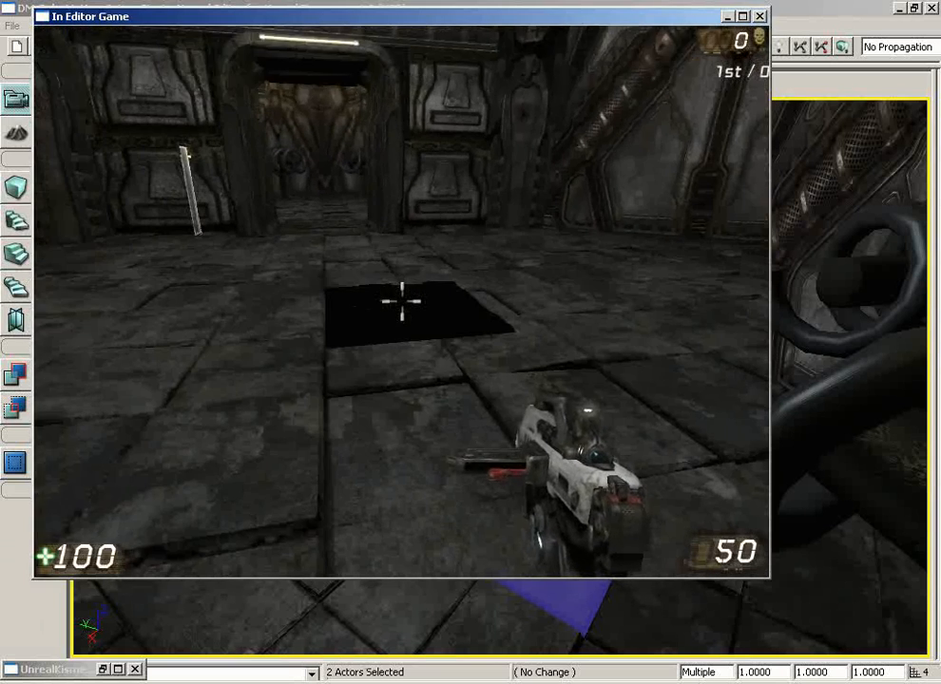
{"action": "key", "text": "Escape"}
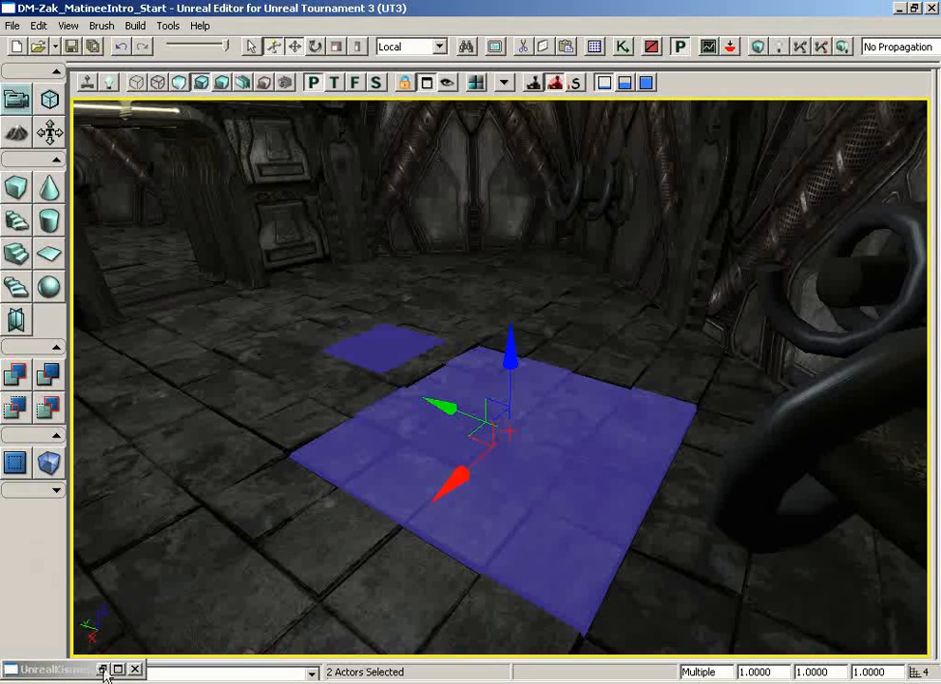
Review the mover's Hit Actor to Change Dir link in Kismet and play the level again to trigger the platform.
{"action": "left_click", "coordinate": [103, 670]}
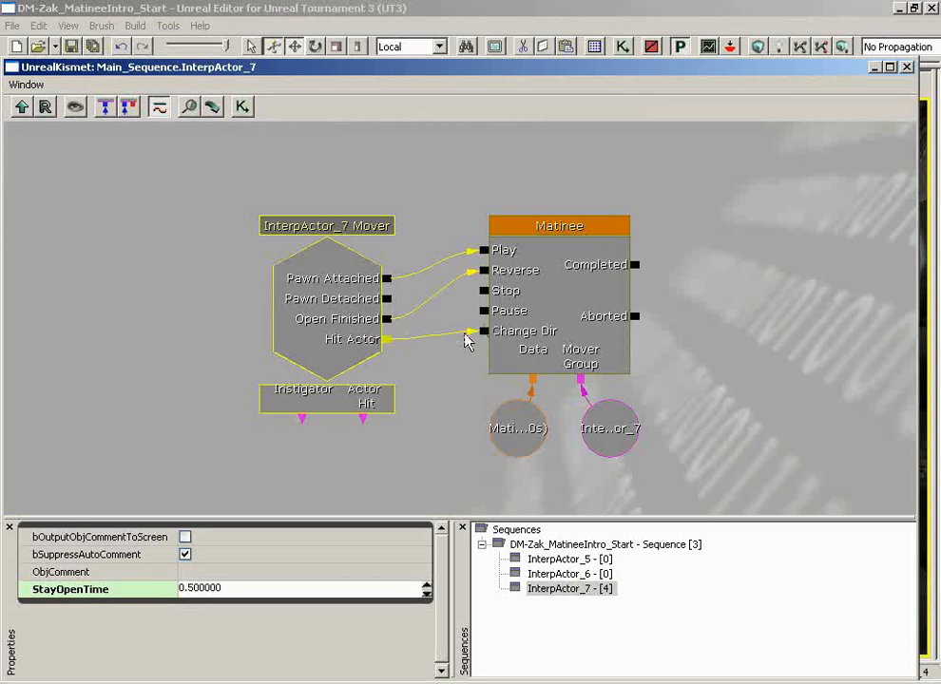
{"action": "left_click", "coordinate": [875, 67]}
{"action": "right_click", "coordinate": [322, 527]}
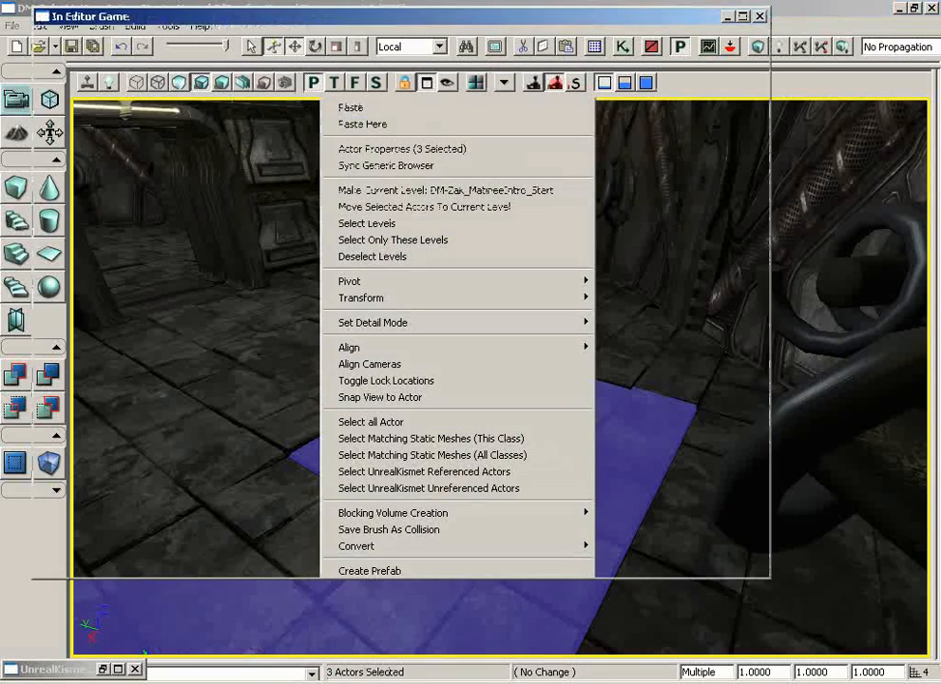
{"action": "key", "text": "w"}
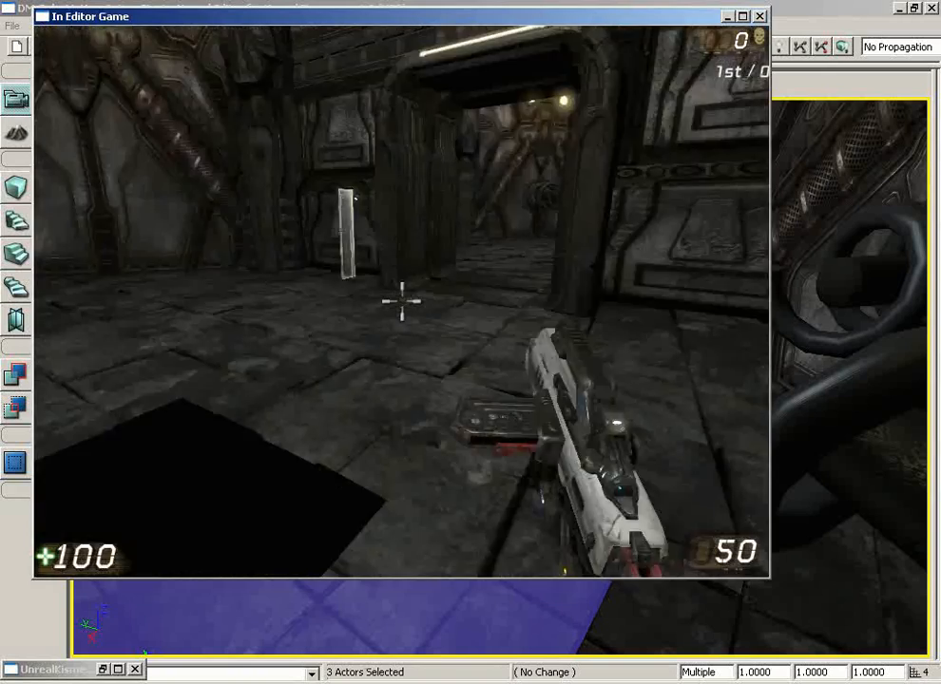
{"action": "key", "text": "w"}
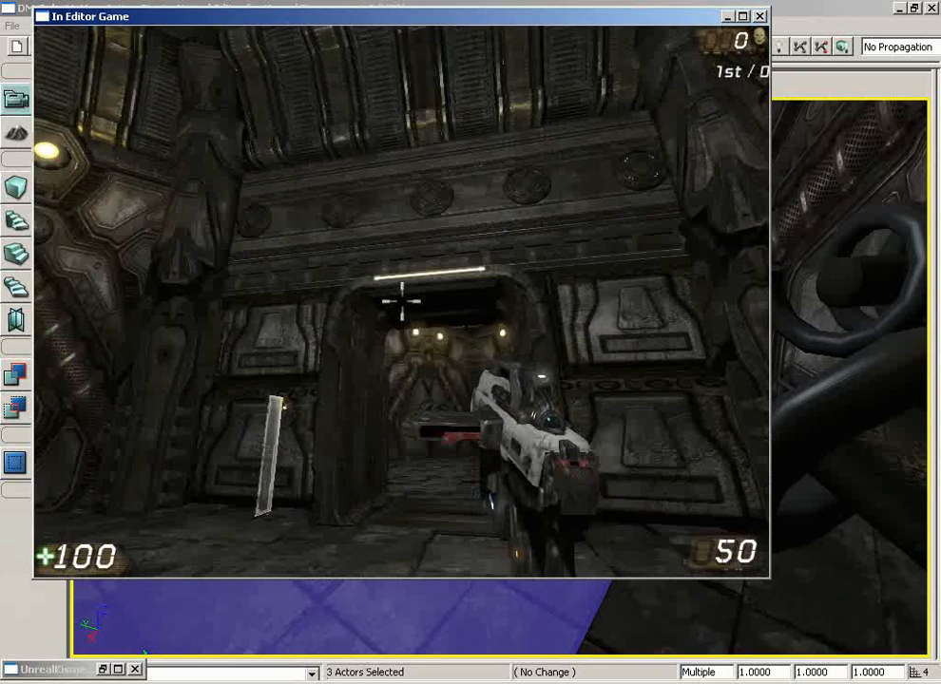
Switch the game to third-person view with the console command behindview 1, check the platform's collision behaviour and end the session.
{"action": "key", "text": "grave"}
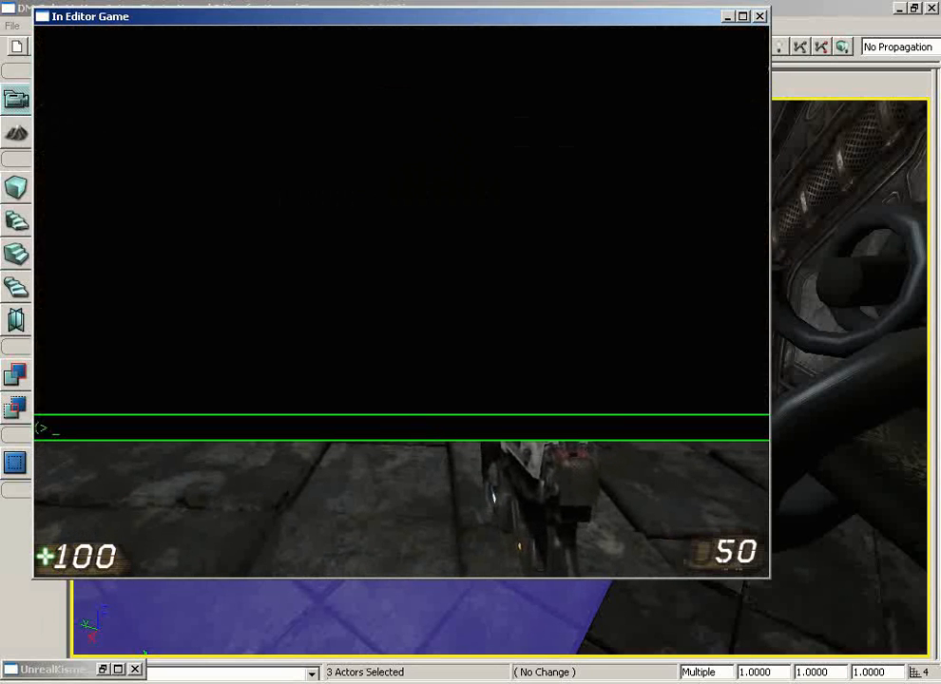
{"action": "type", "text": "behindview 1"}
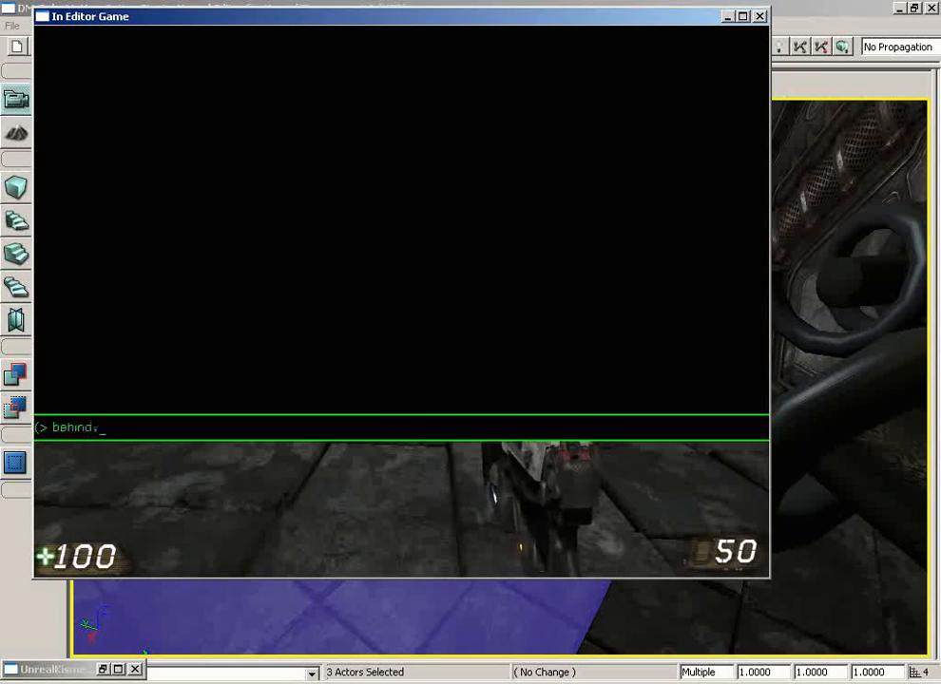
{"action": "key", "text": "Return"}
{"action": "key", "text": "grave"}
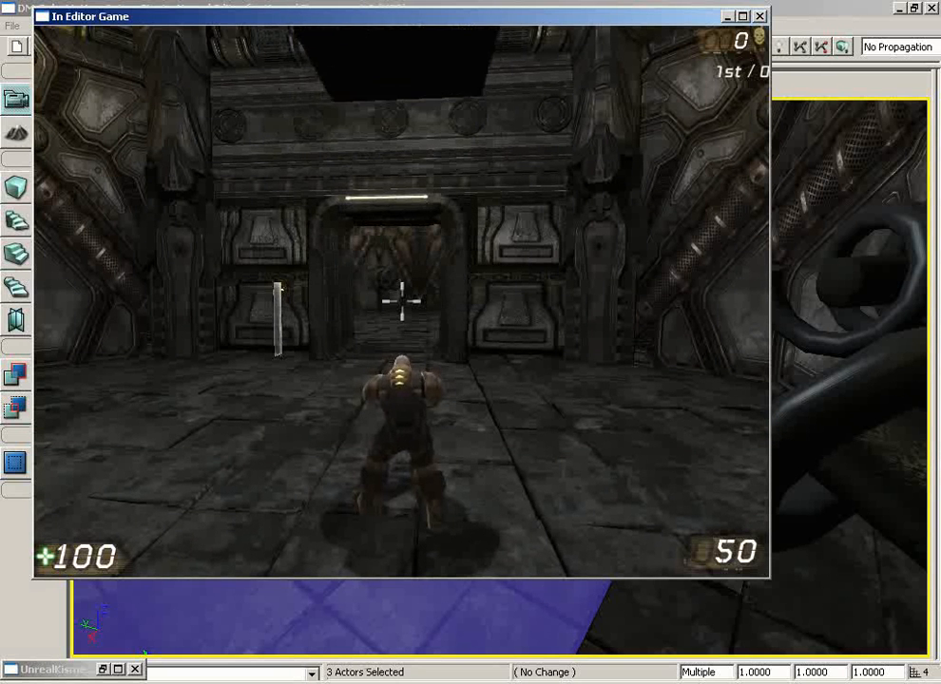
{"action": "key", "text": "Escape"}
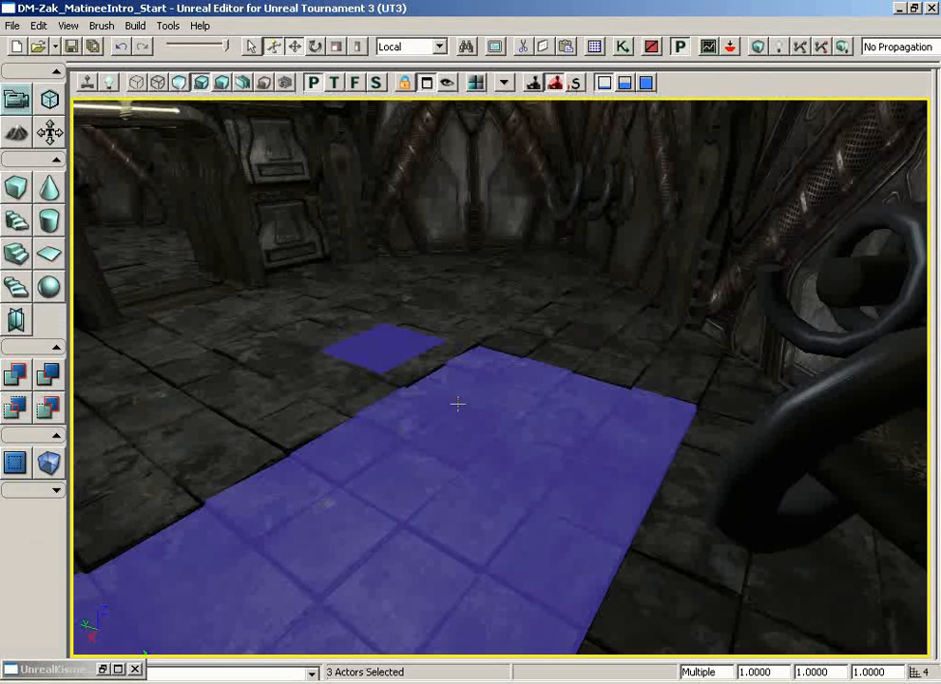
Open InterpActor_7's Matinee from Kismet and move the final Movement key to 1.50 seconds.
{"action": "left_click", "coordinate": [375, 508]}
{"action": "key", "text": "Delete"}
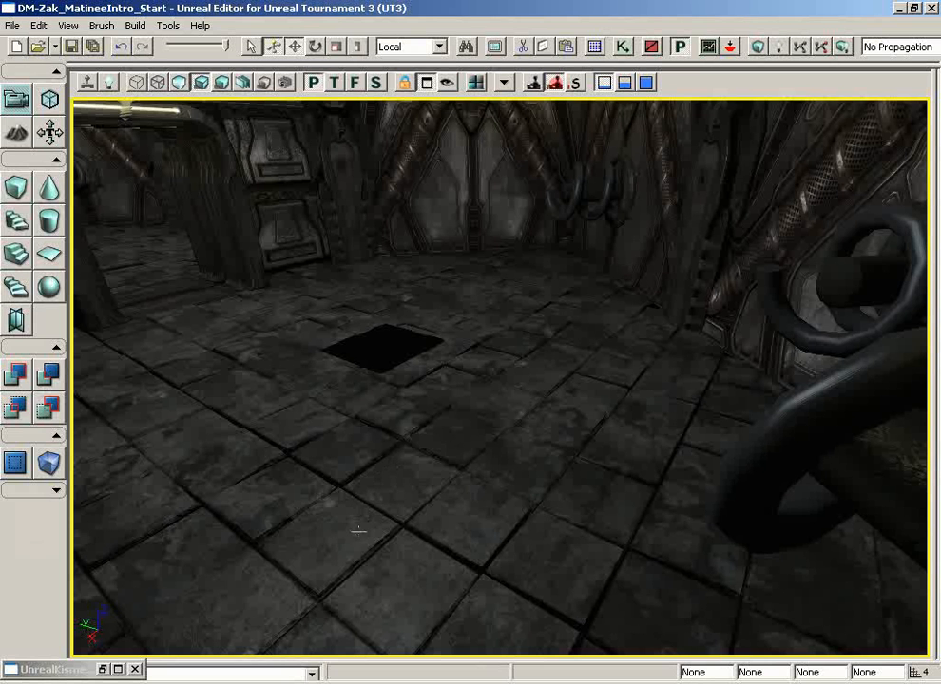
{"action": "left_click", "coordinate": [104, 670]}
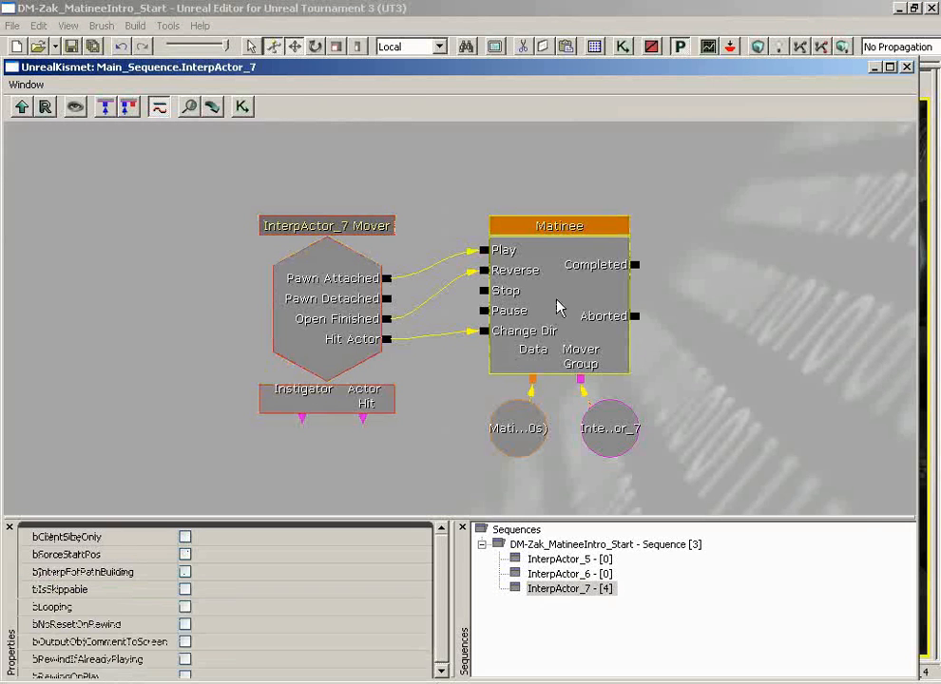
{"action": "double_click", "coordinate": [559, 307]}
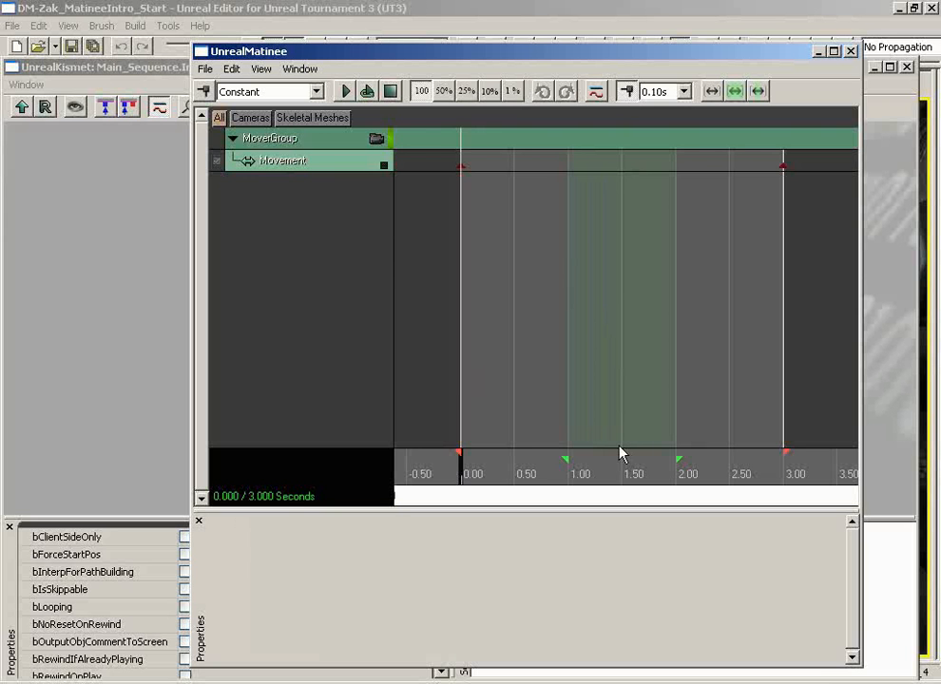
{"action": "left_click", "coordinate": [783, 168]}
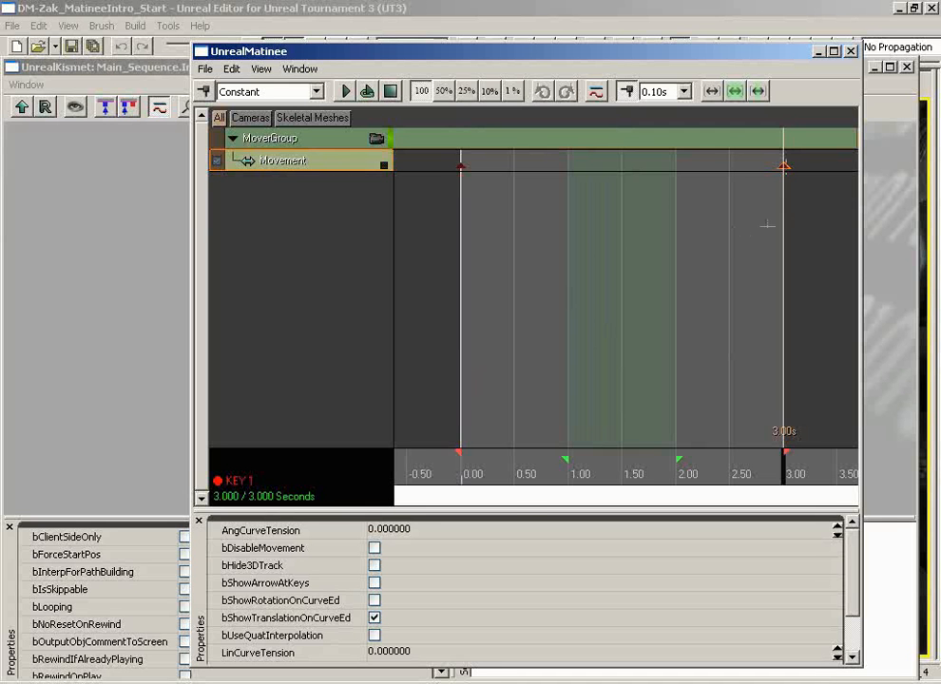
{"action": "left_click_drag", "start_coordinate": [768, 228], "coordinate": [764, 267]}
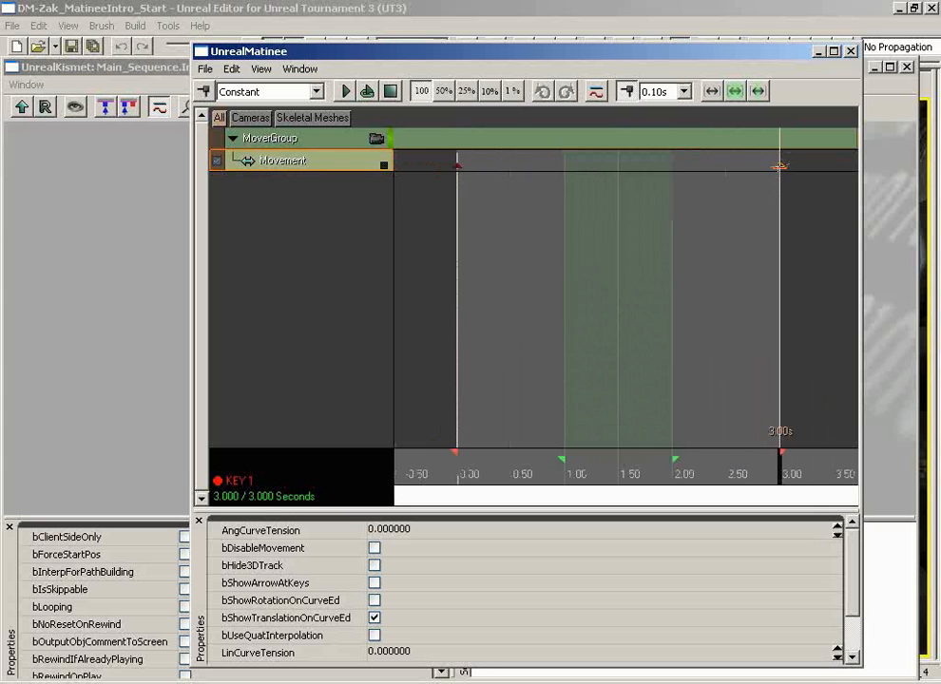
{"action": "left_click_drag", "start_coordinate": [780, 168], "coordinate": [737, 165]}
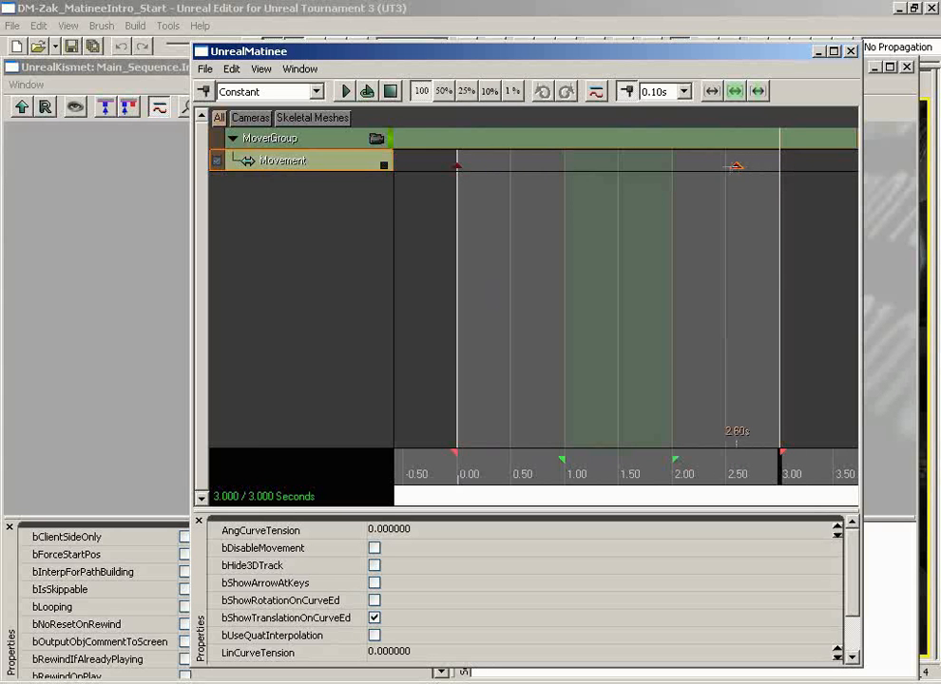
{"action": "left_click", "coordinate": [629, 92]}
{"action": "left_click_drag", "start_coordinate": [736, 167], "coordinate": [619, 167]}
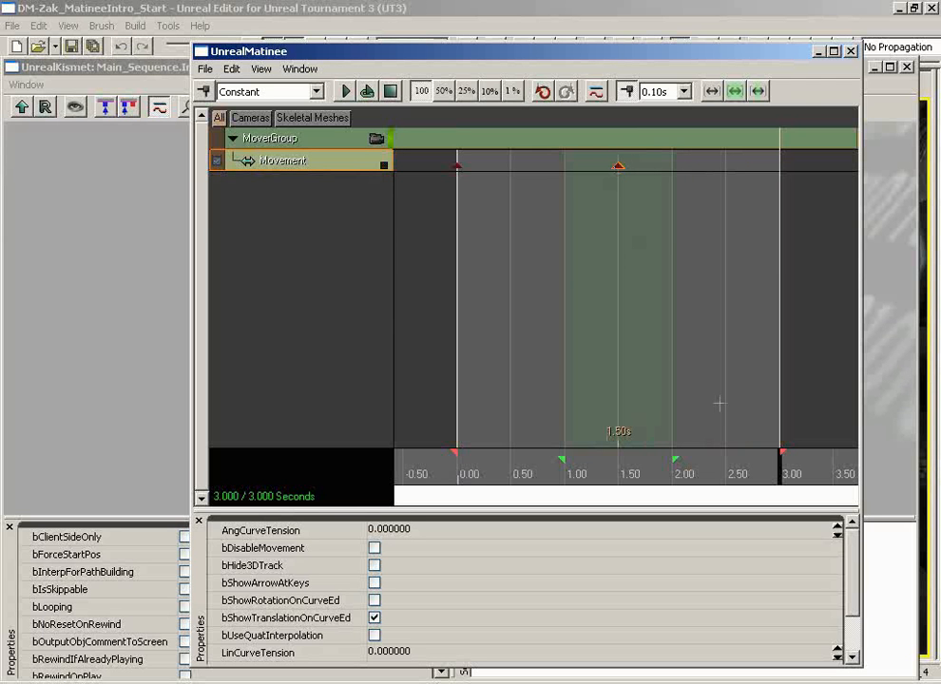
Shorten the Matinee sequence to 1.50 seconds, extend the loop section's start back to 0.00, and close Matinee and Kismet.
{"action": "left_click_drag", "start_coordinate": [778, 473], "coordinate": [458, 472]}
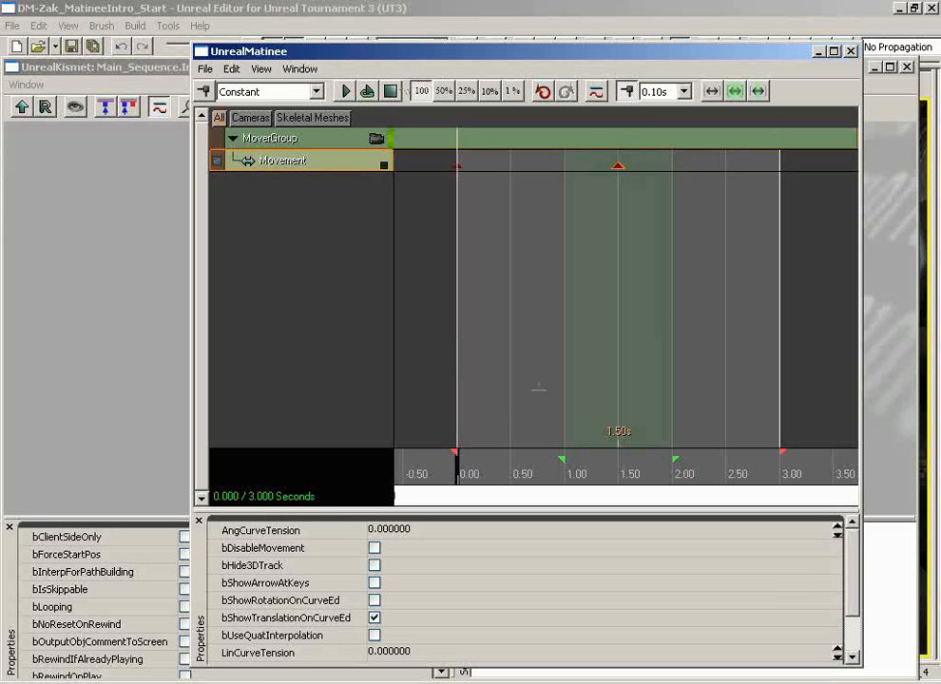
{"action": "left_click_drag", "start_coordinate": [460, 474], "coordinate": [824, 468]}
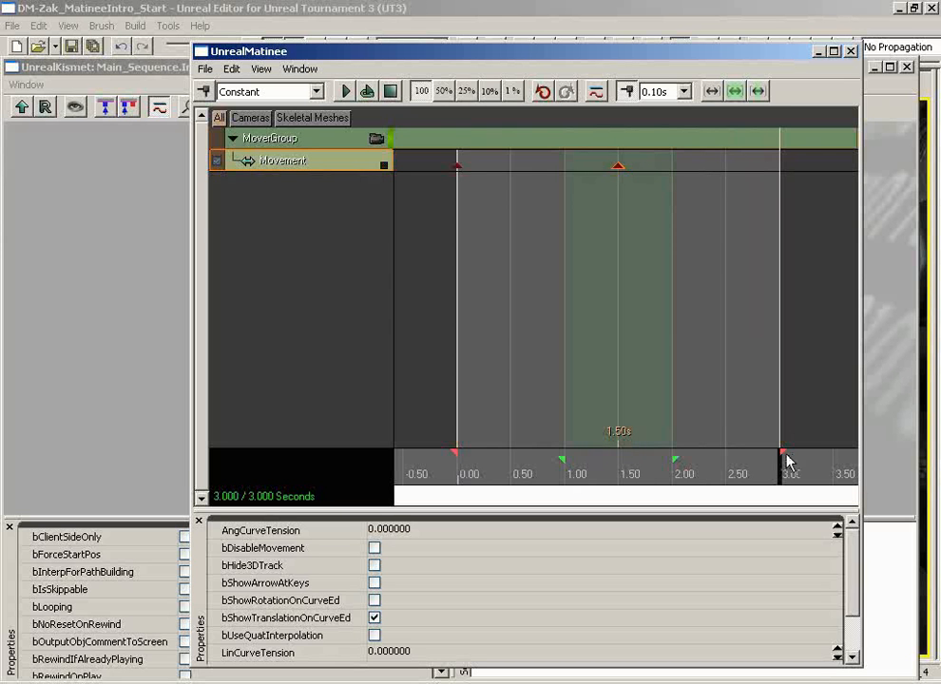
{"action": "left_click_drag", "start_coordinate": [783, 457], "coordinate": [622, 458]}
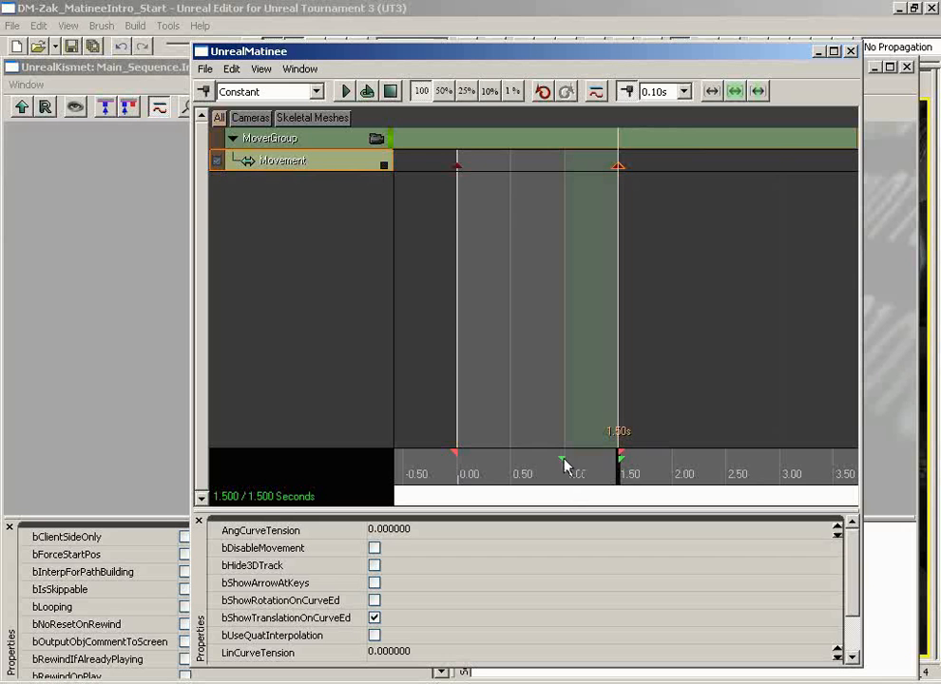
{"action": "left_click_drag", "start_coordinate": [559, 458], "coordinate": [456, 458]}
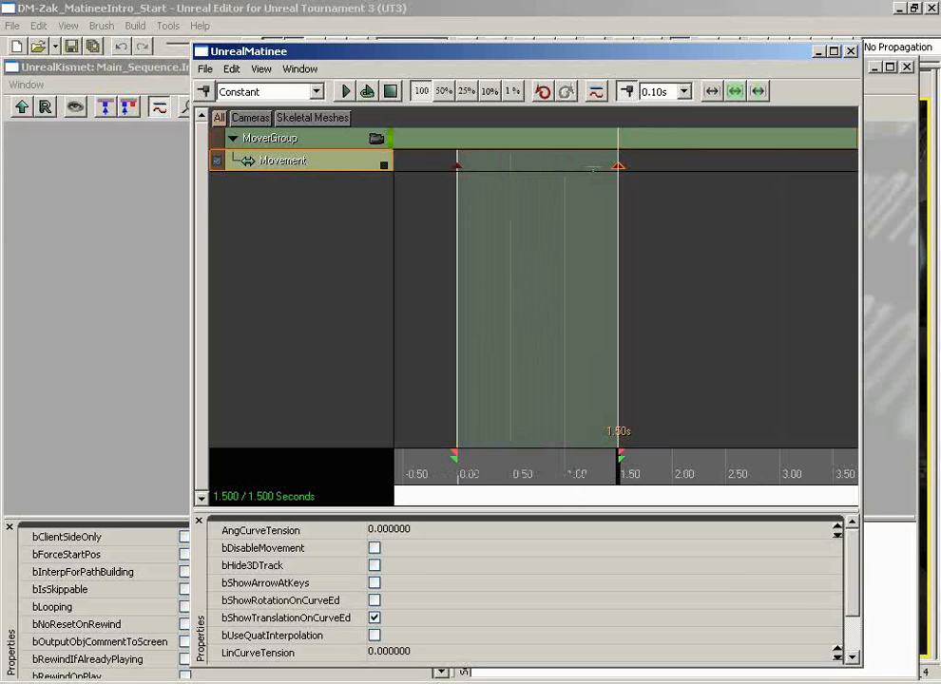
{"action": "left_click_drag", "start_coordinate": [549, 213], "coordinate": [631, 231]}
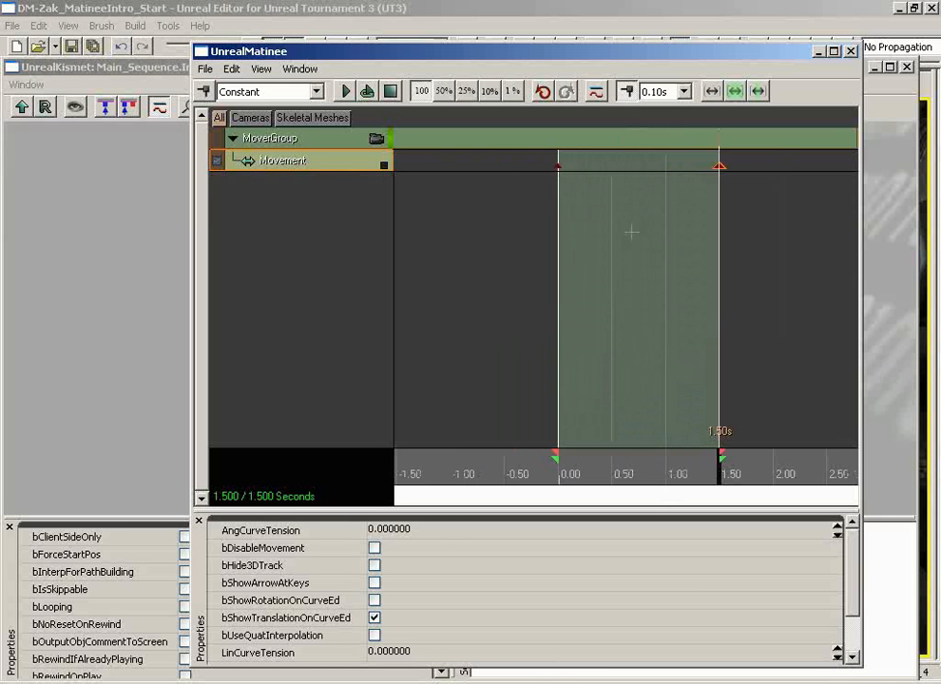
{"action": "scroll", "coordinate": [668, 337], "scroll_direction": "up", "scroll_amount": 1}
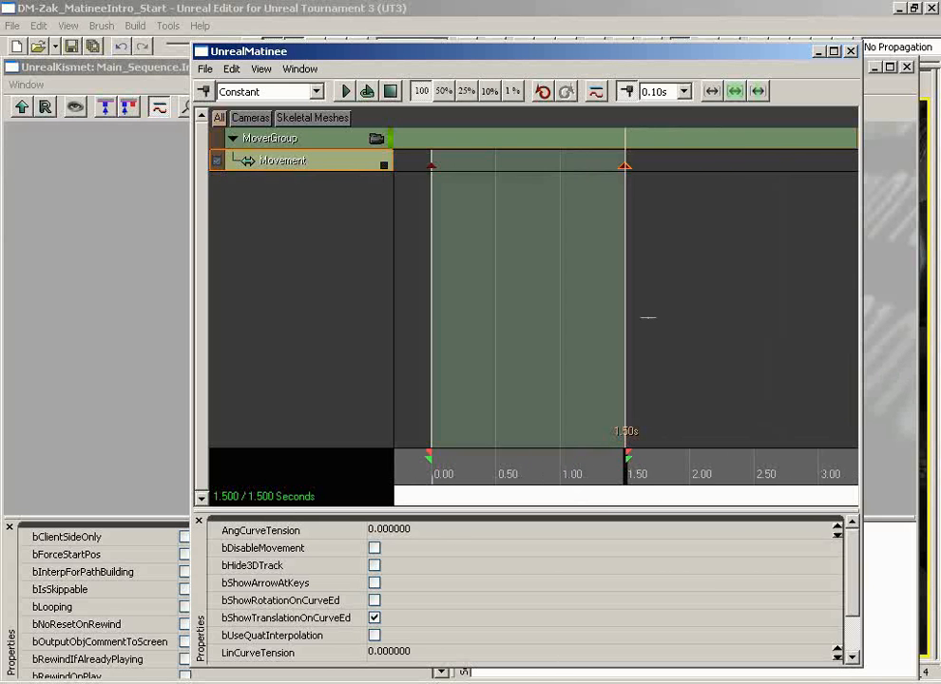
{"action": "scroll", "coordinate": [648, 317], "scroll_direction": "up", "scroll_amount": 3}
{"action": "left_click_drag", "start_coordinate": [513, 309], "coordinate": [672, 308]}
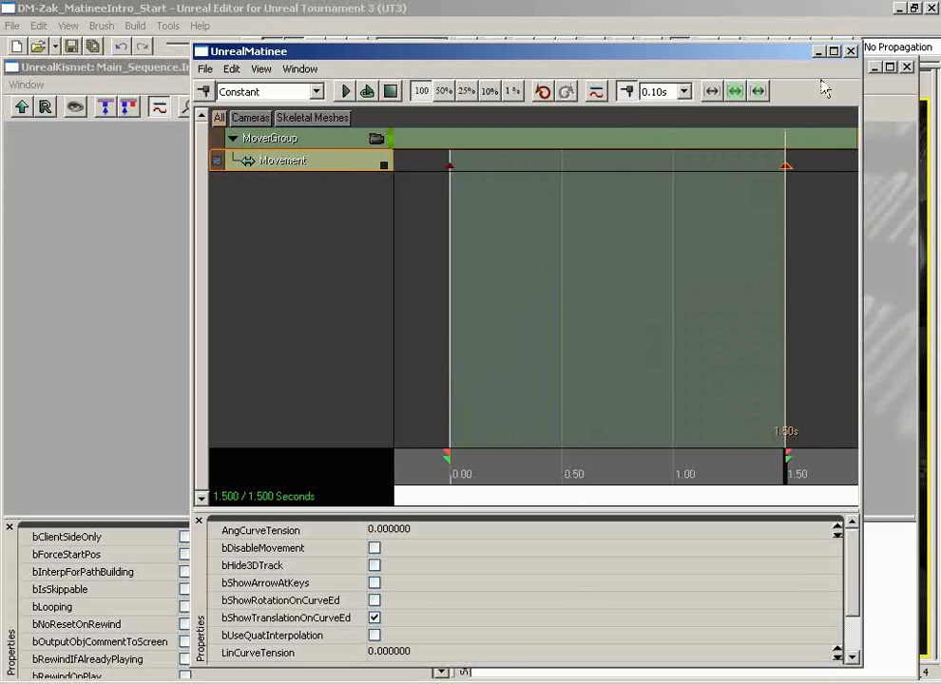
{"action": "left_click", "coordinate": [850, 51]}
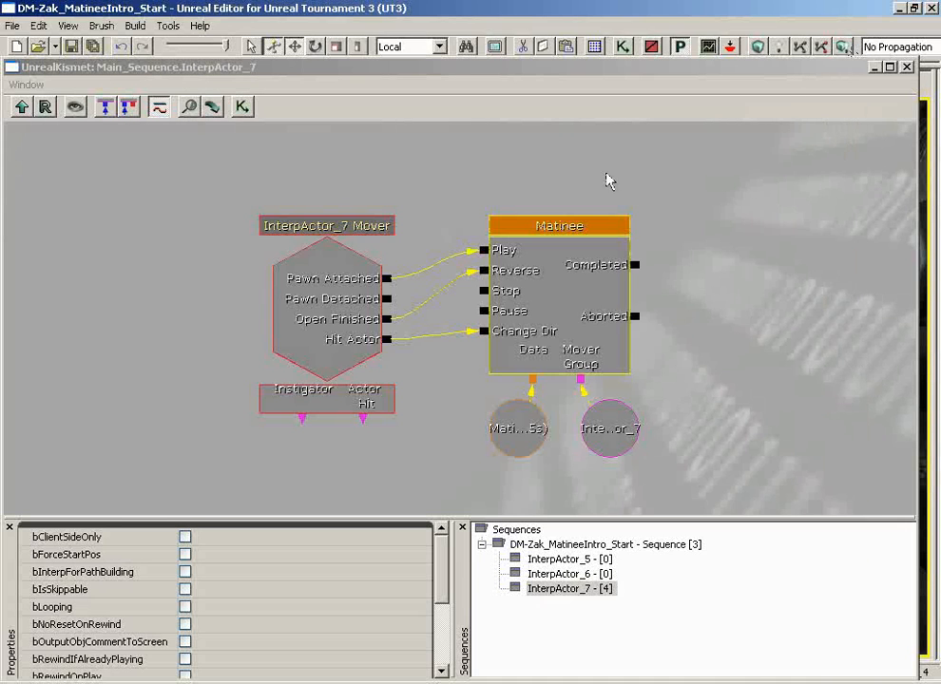
{"action": "left_click", "coordinate": [907, 67]}
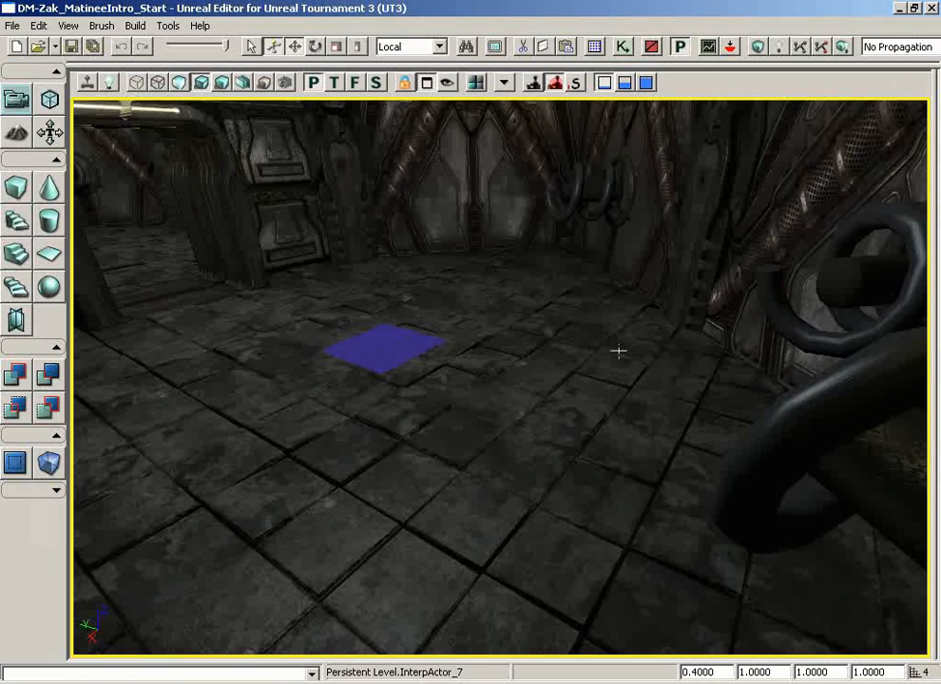
Play the level from the floor near the platform, step onto it to test the faster movement, and end the session.
{"action": "right_click", "coordinate": [391, 496]}
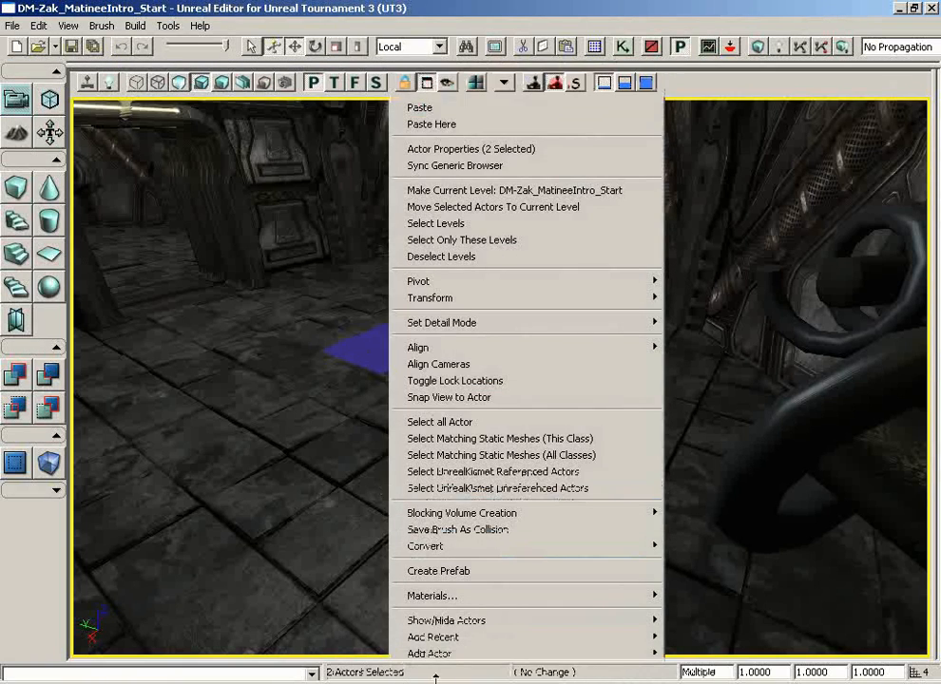
{"action": "left_click", "coordinate": [479, 615]}
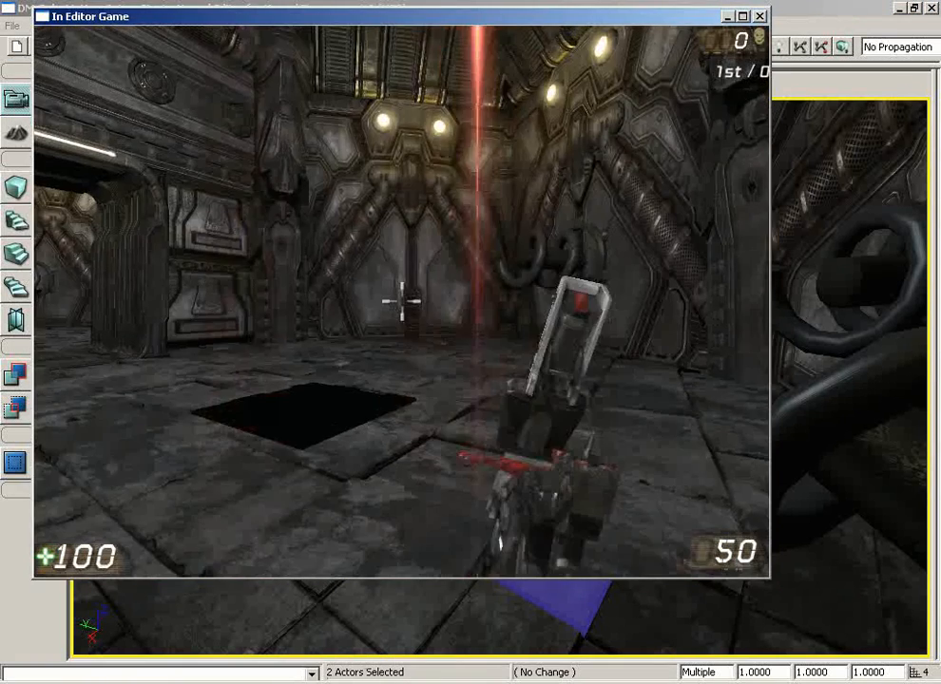
{"action": "key", "text": "w"}
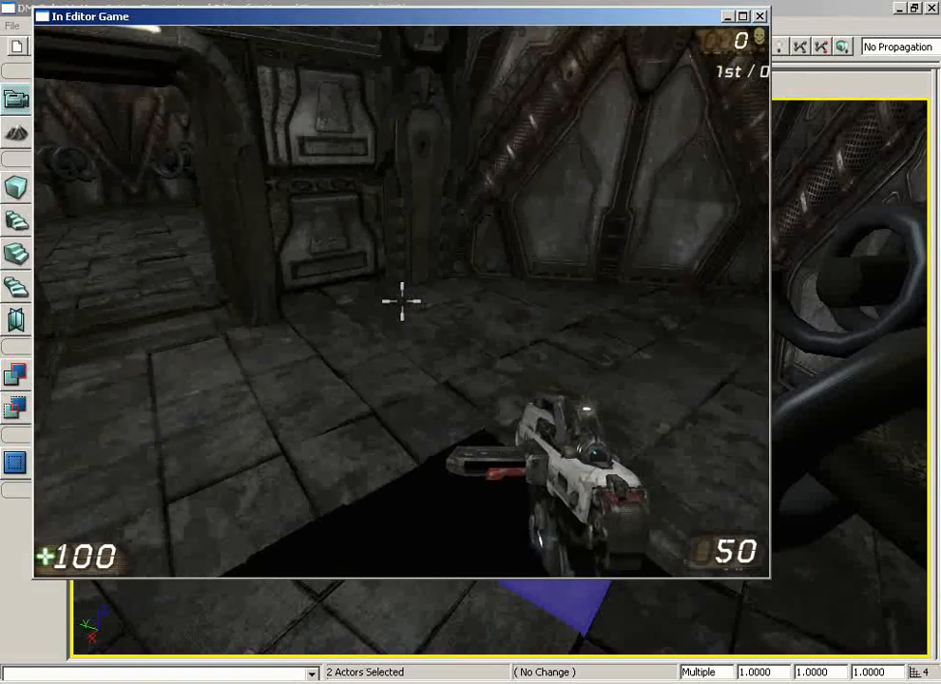
{"action": "key", "text": "Escape"}
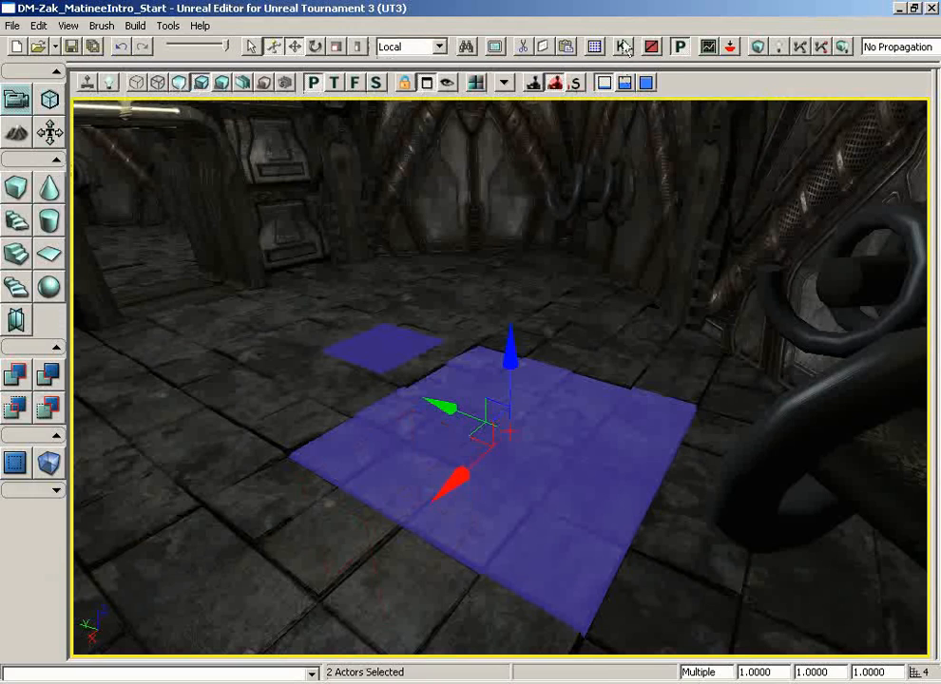
Reopen InterpActor_7's Matinee from Kismet and review its import, export and section-editing commands.
{"action": "left_click", "coordinate": [622, 47]}
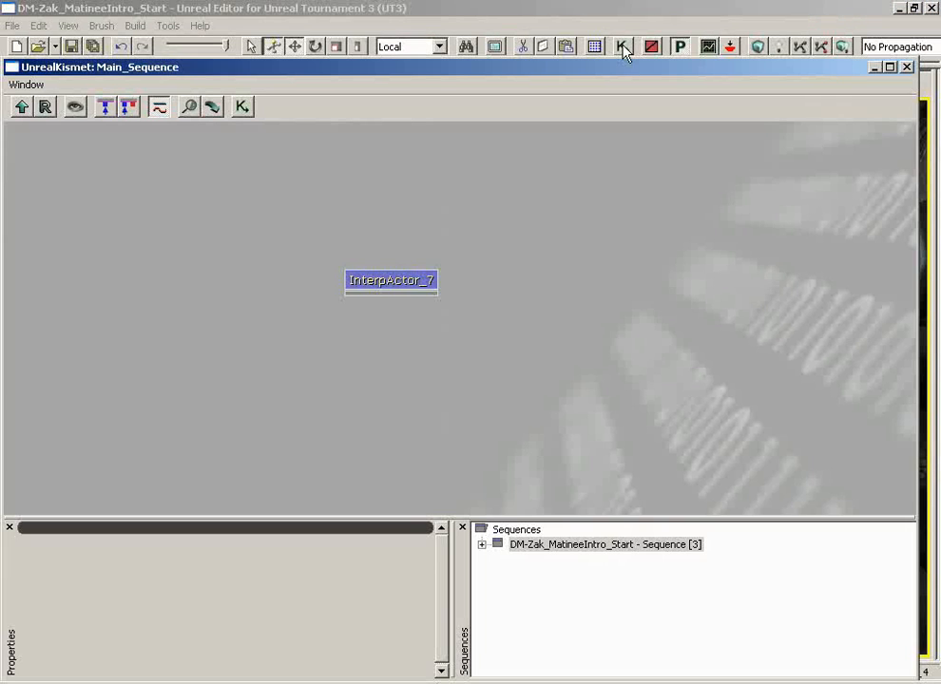
{"action": "double_click", "coordinate": [366, 287]}
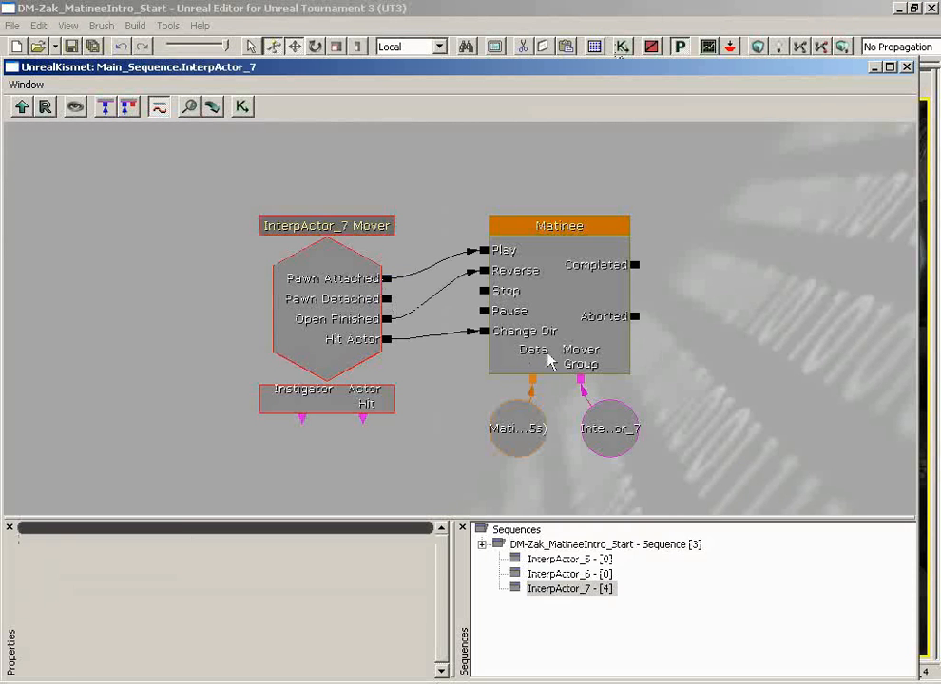
{"action": "double_click", "coordinate": [573, 324]}
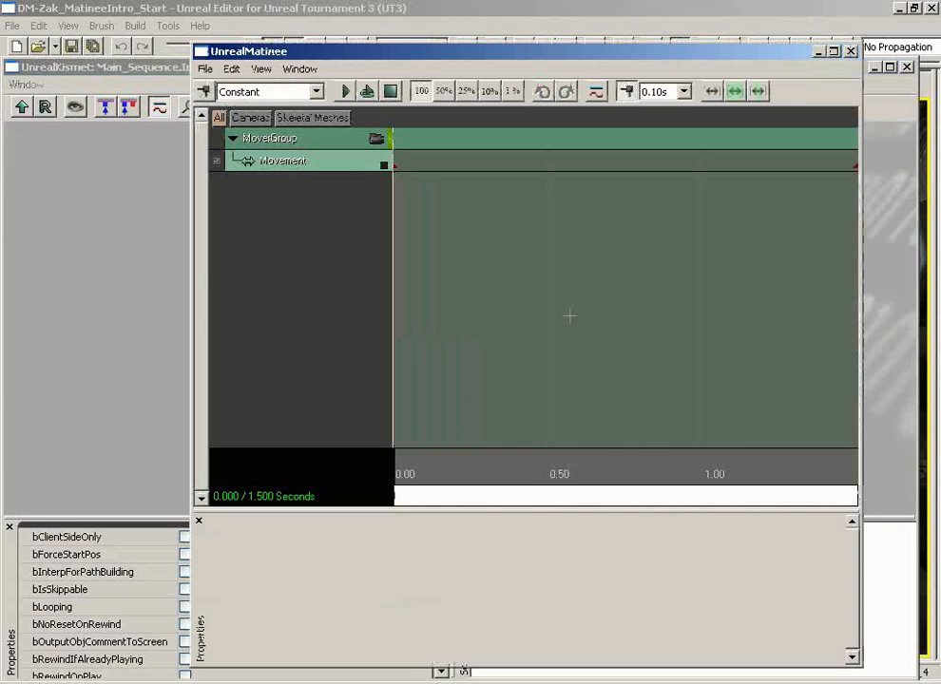
{"action": "scroll", "coordinate": [553, 315], "scroll_direction": "down", "scroll_amount": 2}
{"action": "left_click_drag", "start_coordinate": [555, 315], "coordinate": [355, 317]}
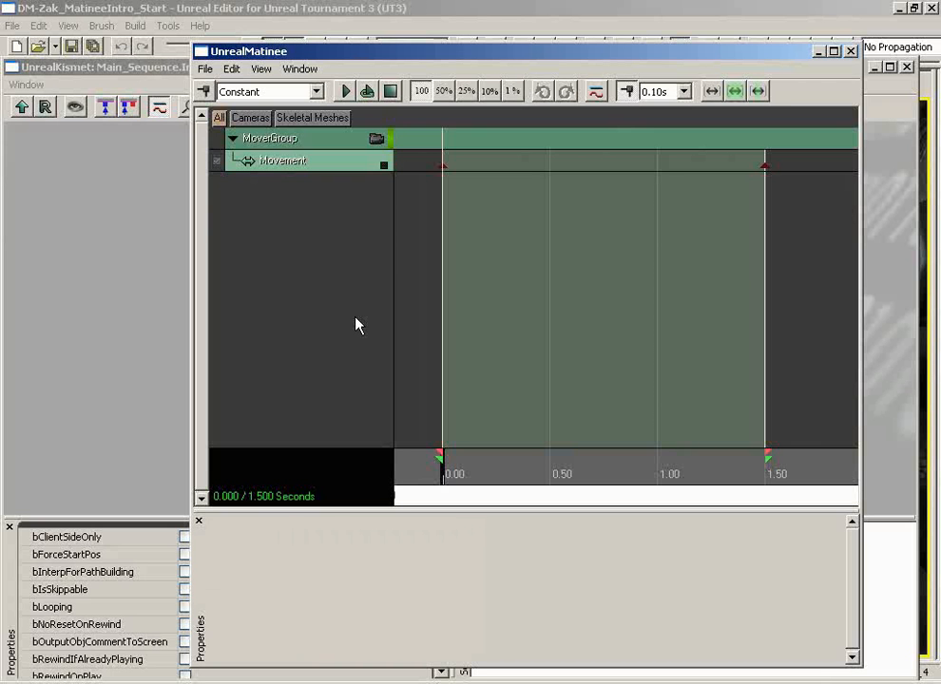
{"action": "left_click", "coordinate": [208, 71]}
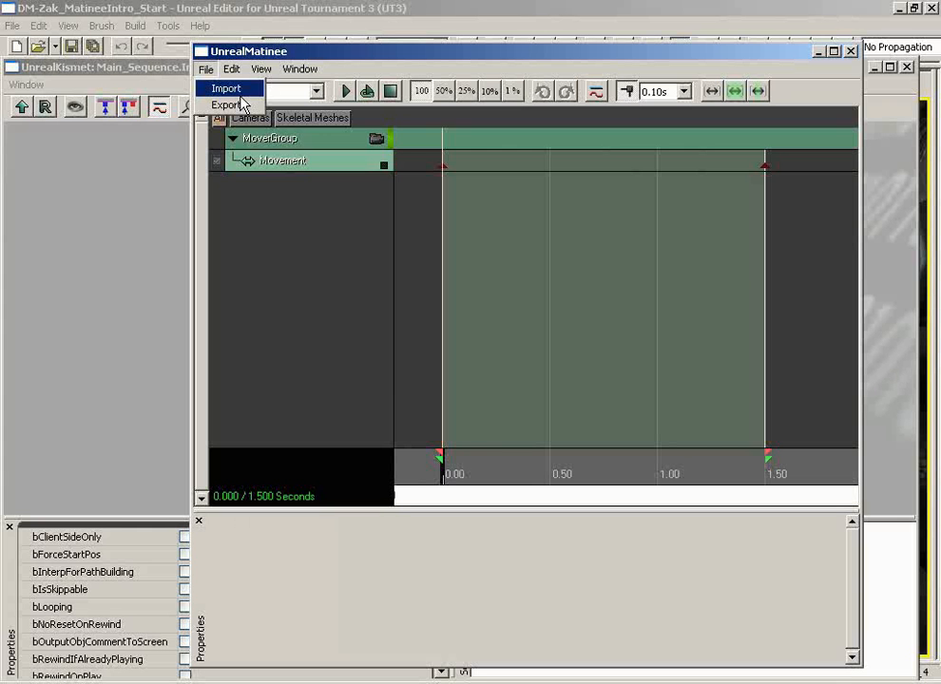
{"action": "mouse_move", "coordinate": [234, 75]}
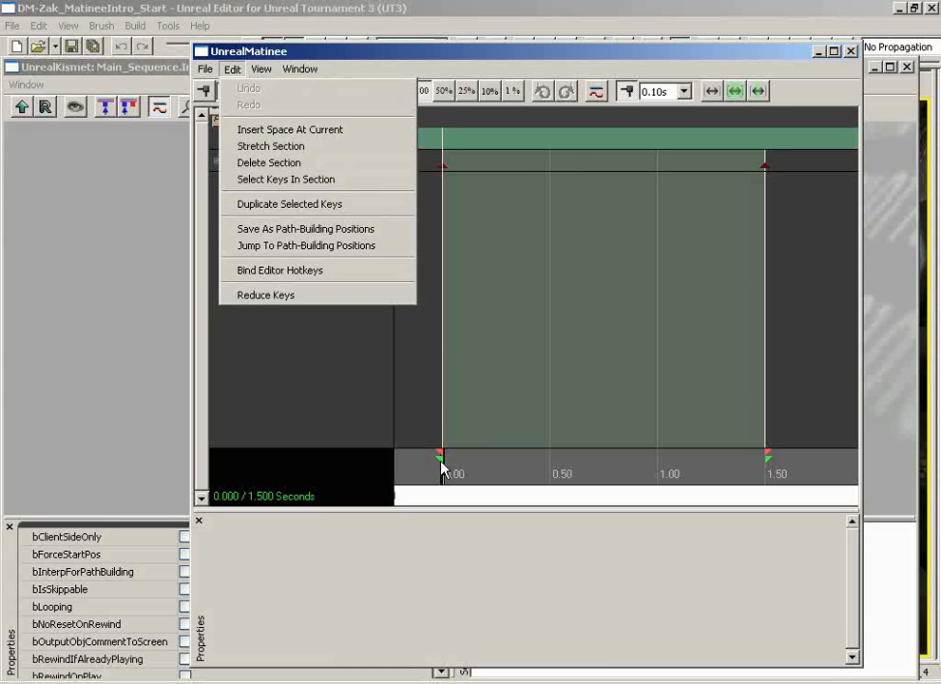
Set the Matinee loop section to run from 0.50 to 1.00 seconds.
{"action": "left_click_drag", "start_coordinate": [441, 463], "coordinate": [521, 473]}
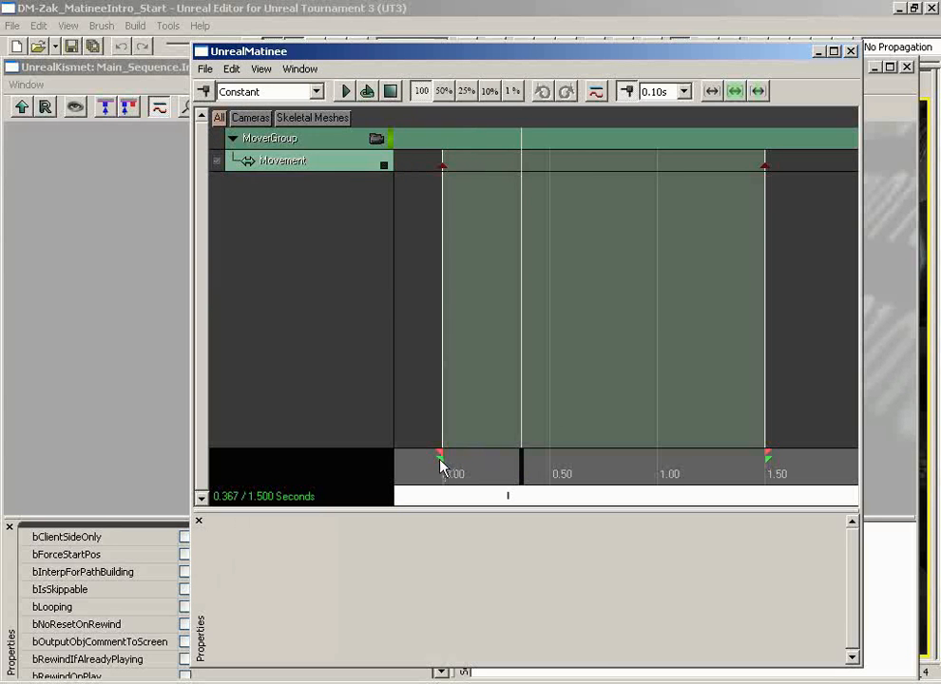
{"action": "left_click_drag", "start_coordinate": [441, 464], "coordinate": [504, 461]}
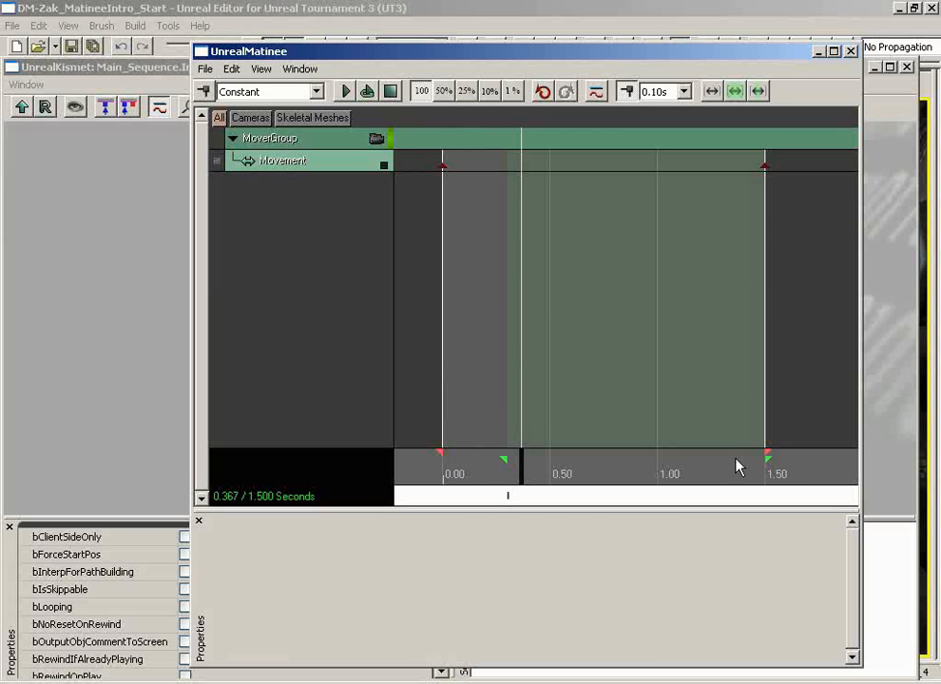
{"action": "left_click_drag", "start_coordinate": [770, 466], "coordinate": [657, 466]}
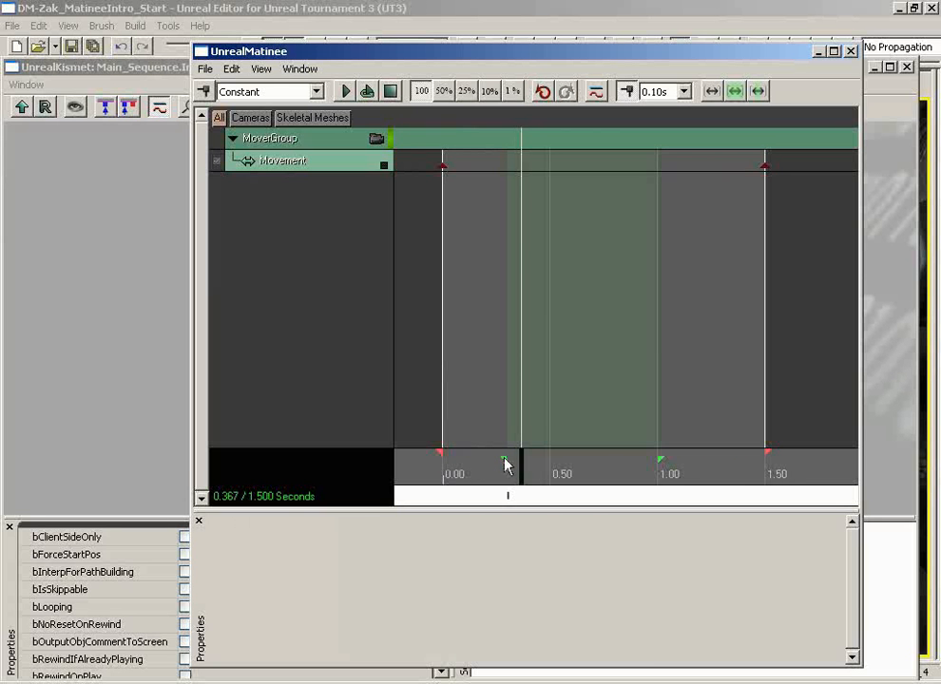
{"action": "mouse_move", "coordinate": [505, 462]}
{"action": "left_mouse_down"}
{"action": "mouse_move", "coordinate": [550, 463]}
{"action": "mouse_move", "coordinate": [479, 463]}
{"action": "left_mouse_up"}
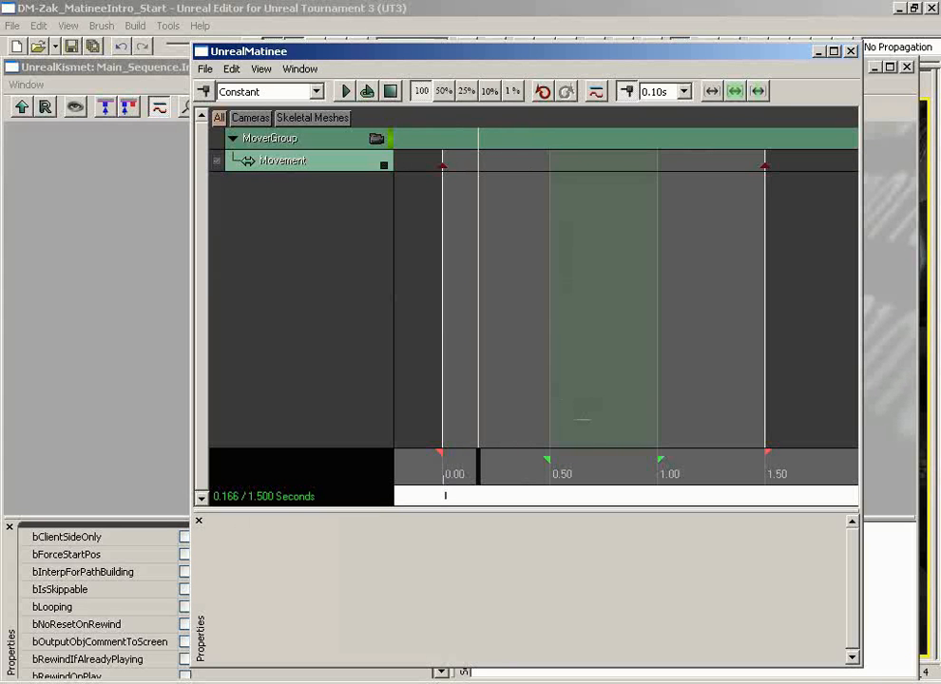
{"action": "left_click", "coordinate": [290, 69]}
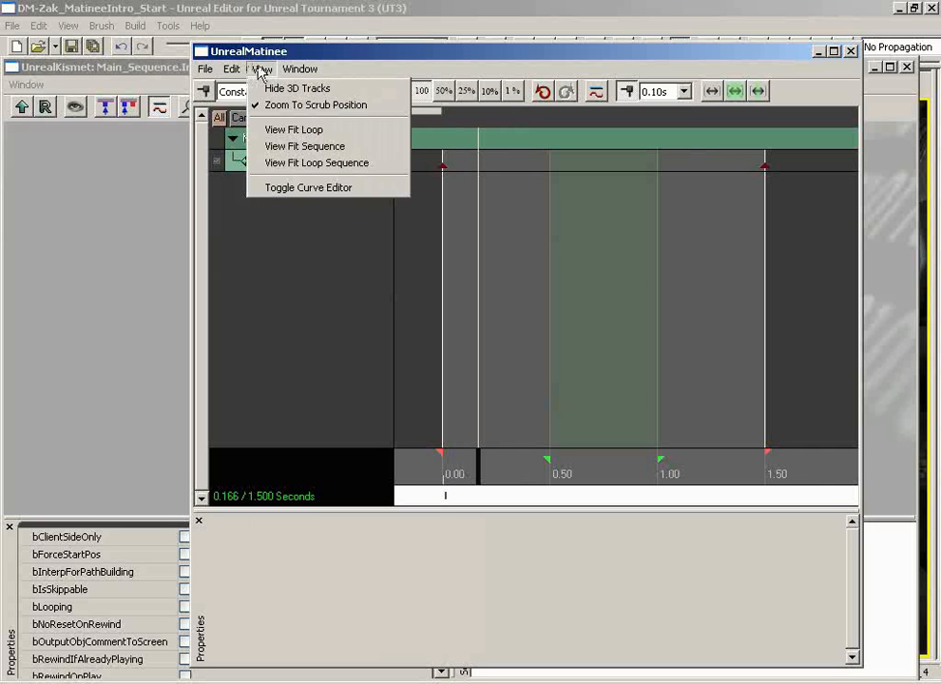
{"action": "left_click", "coordinate": [309, 56]}
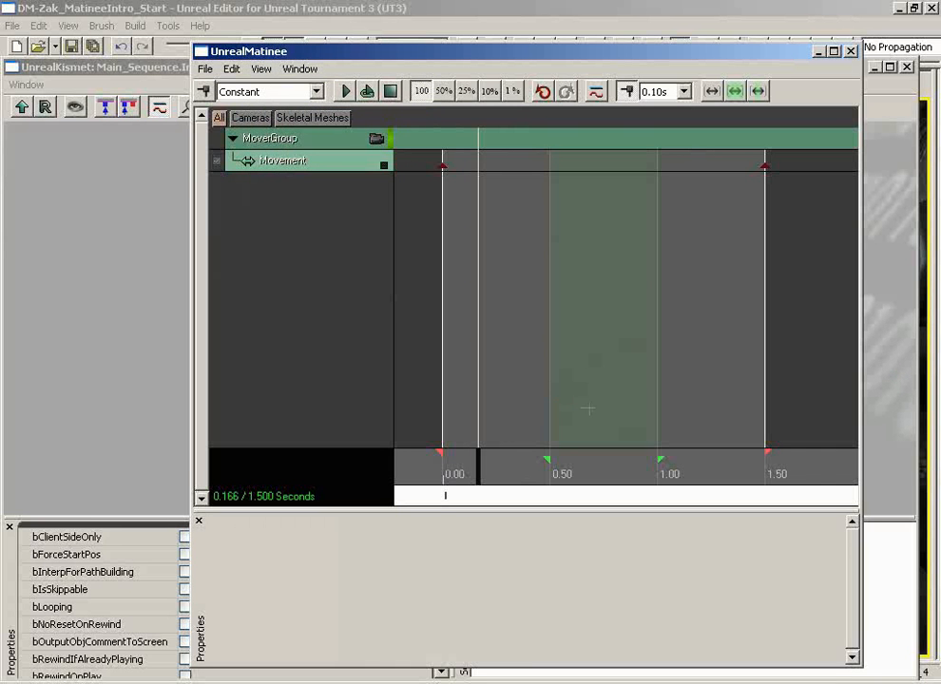
Move the time cursor to about 0.50 seconds, examine the Insert Space At Current prompt and cancel it.
{"action": "left_click", "coordinate": [243, 74]}
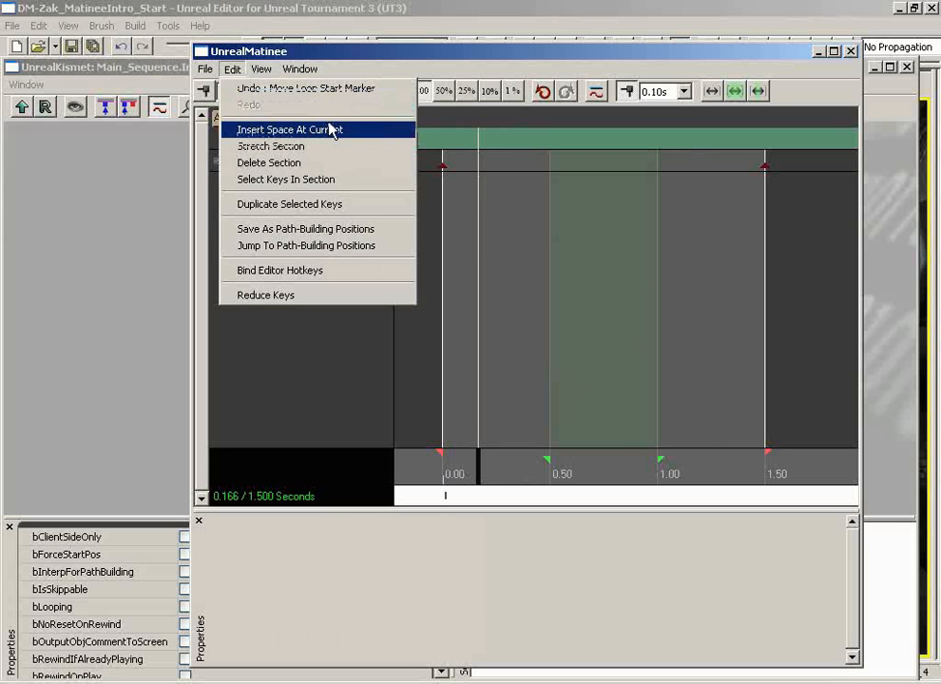
{"action": "left_click", "coordinate": [480, 471]}
{"action": "left_click_drag", "start_coordinate": [480, 471], "coordinate": [550, 472]}
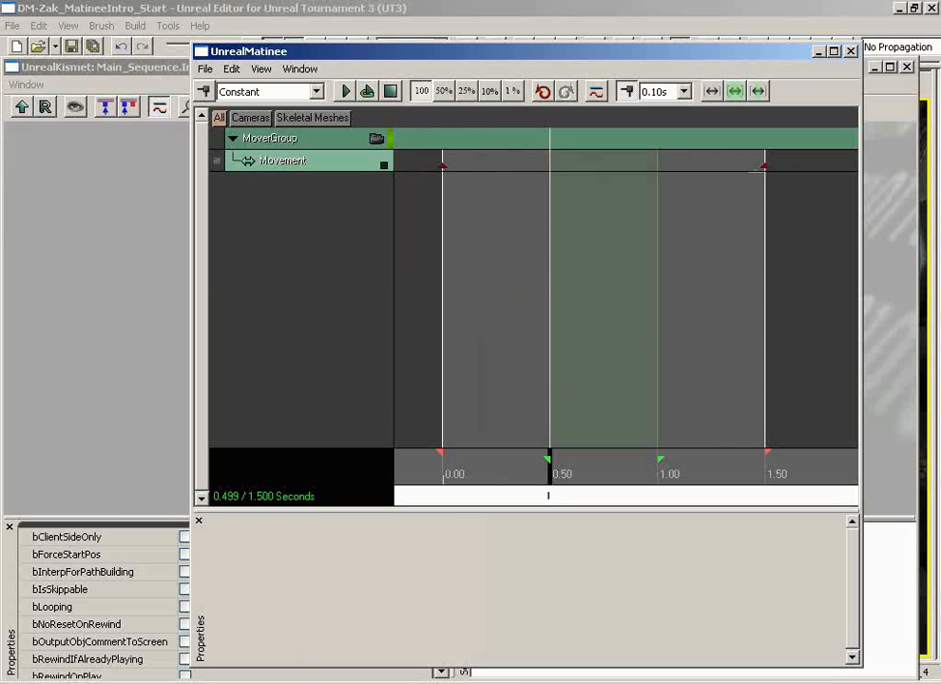
{"action": "left_click", "coordinate": [232, 69]}
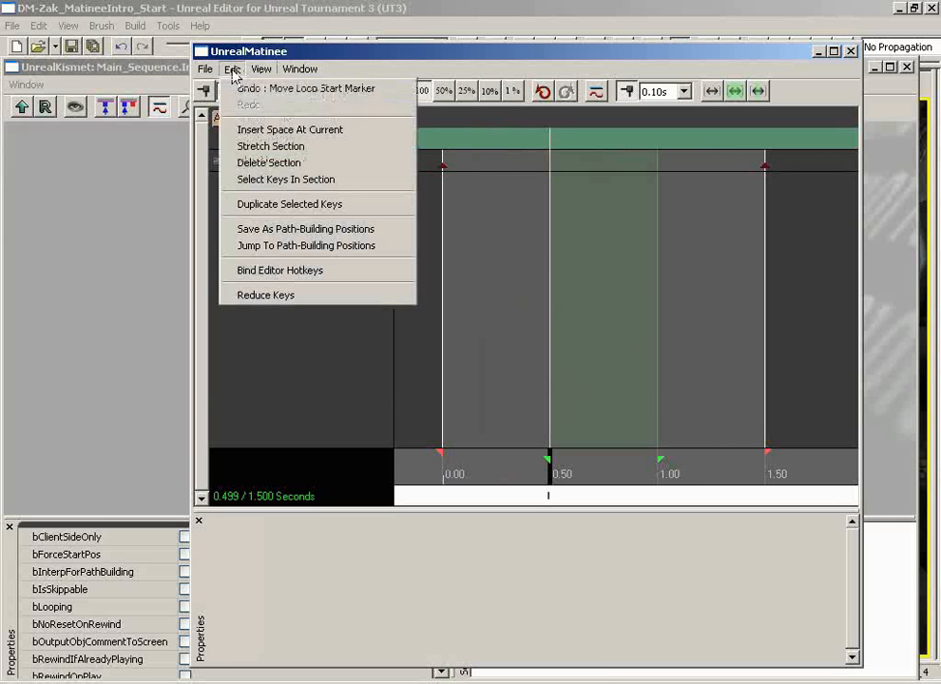
{"action": "left_click", "coordinate": [252, 134]}
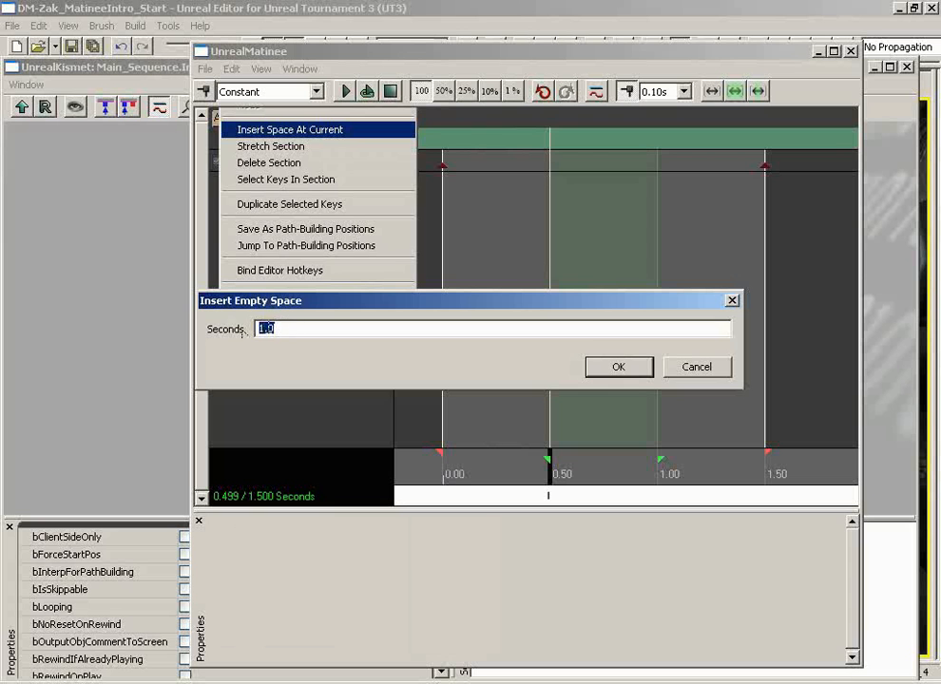
{"action": "left_click", "coordinate": [696, 367]}
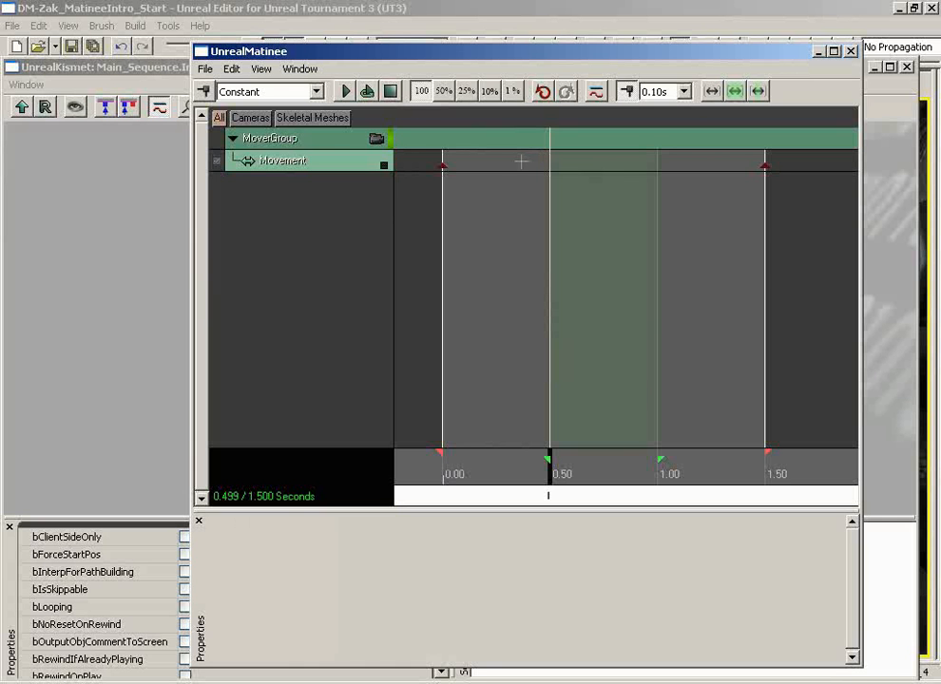
{"action": "left_click", "coordinate": [232, 70]}
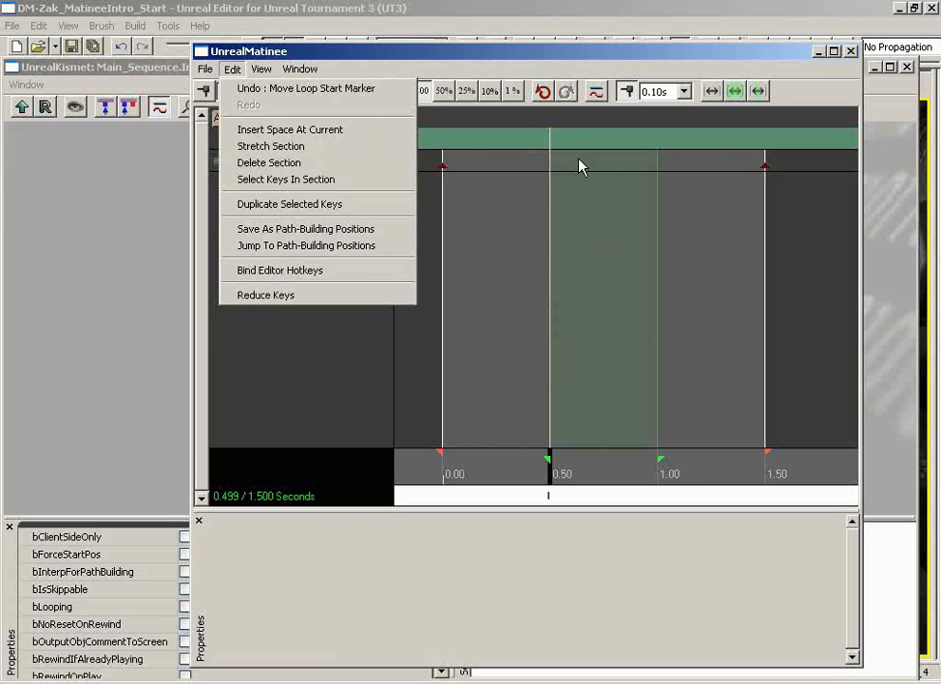
{"action": "left_click", "coordinate": [621, 157]}
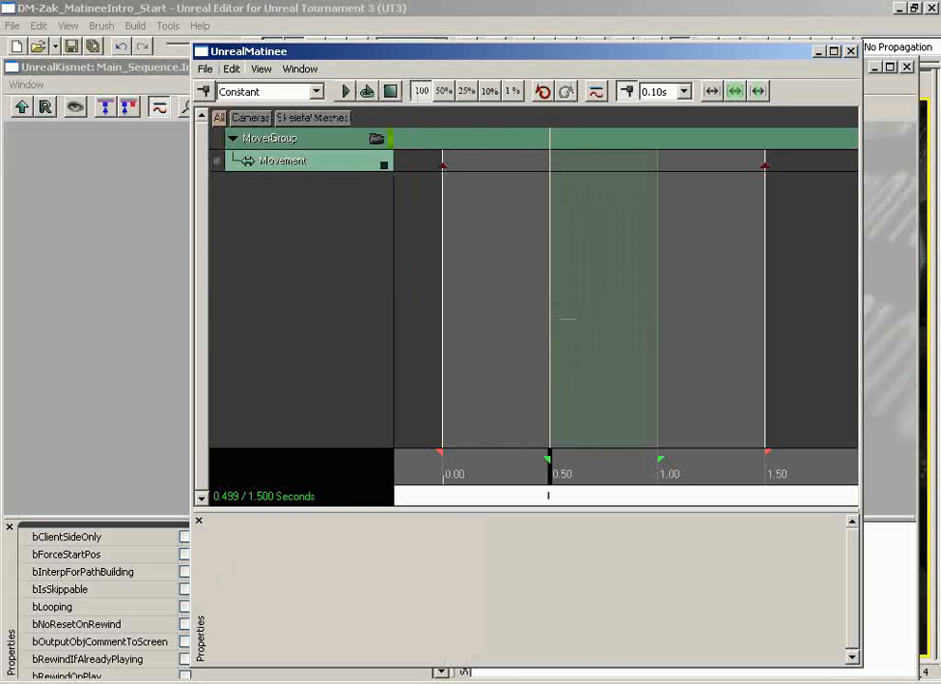
Add keyframes to the Movement track at 0.60 and 0.90 seconds, inside the loop section.
{"action": "left_click_drag", "start_coordinate": [561, 479], "coordinate": [576, 477]}
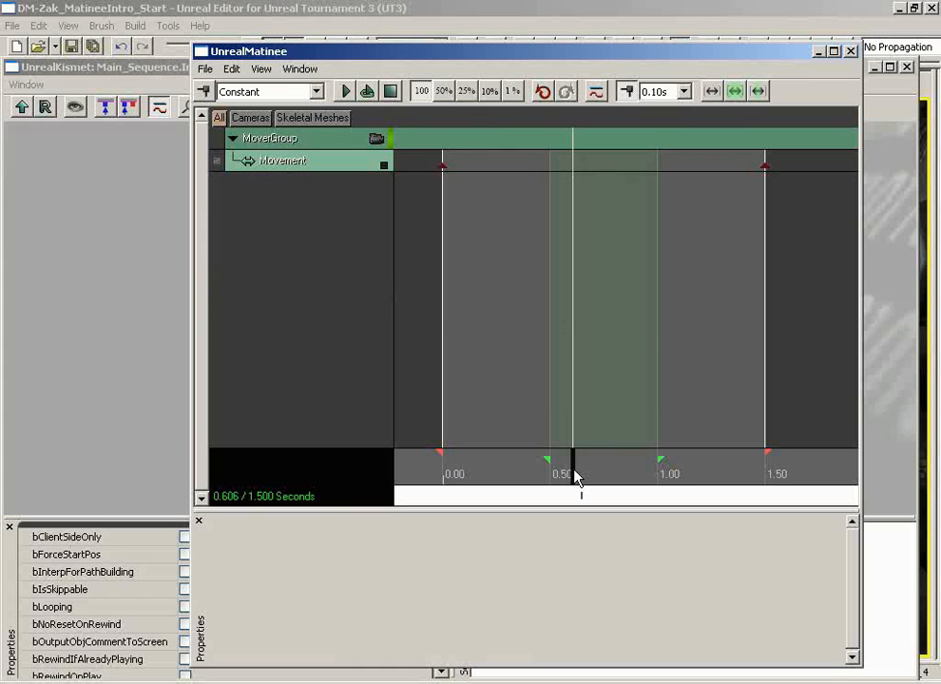
{"action": "key", "text": "Return"}
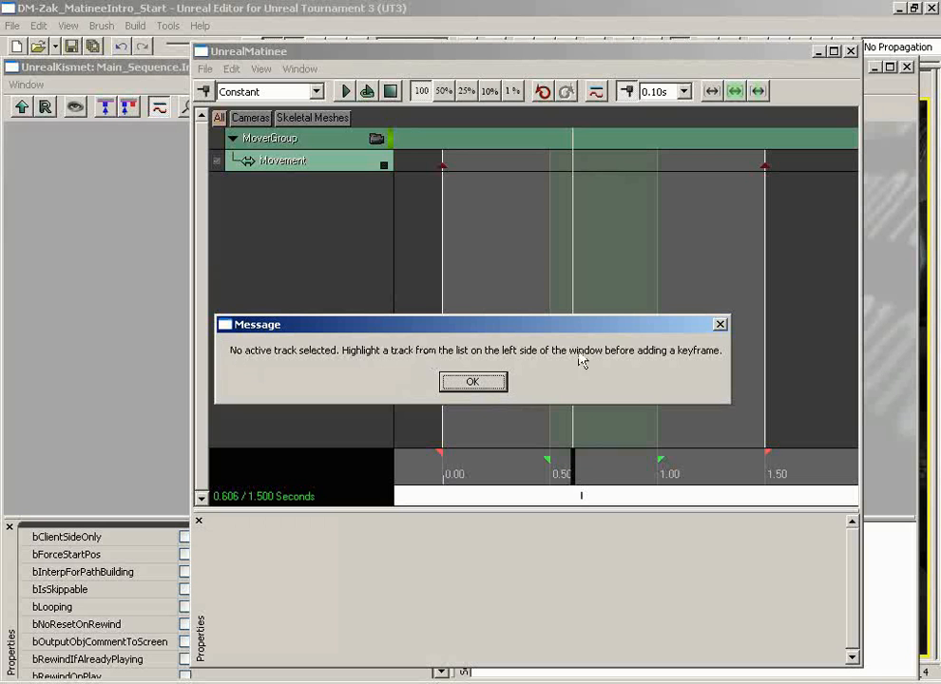
{"action": "left_click", "coordinate": [475, 383]}
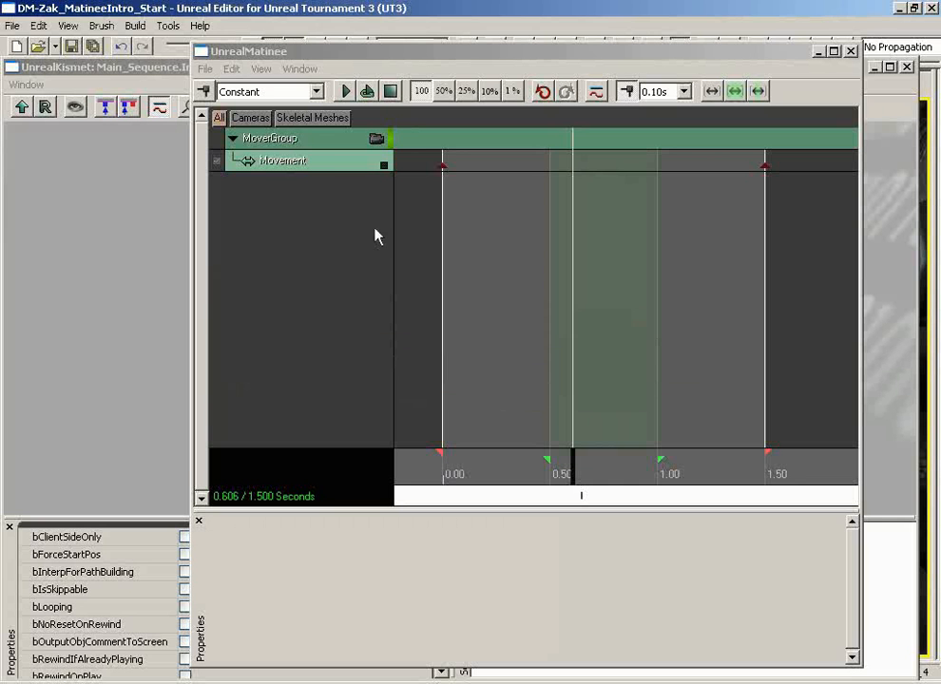
{"action": "left_click", "coordinate": [302, 168]}
{"action": "key", "text": "Return"}
{"action": "left_click_drag", "start_coordinate": [570, 466], "coordinate": [629, 473]}
{"action": "key", "text": "Return"}
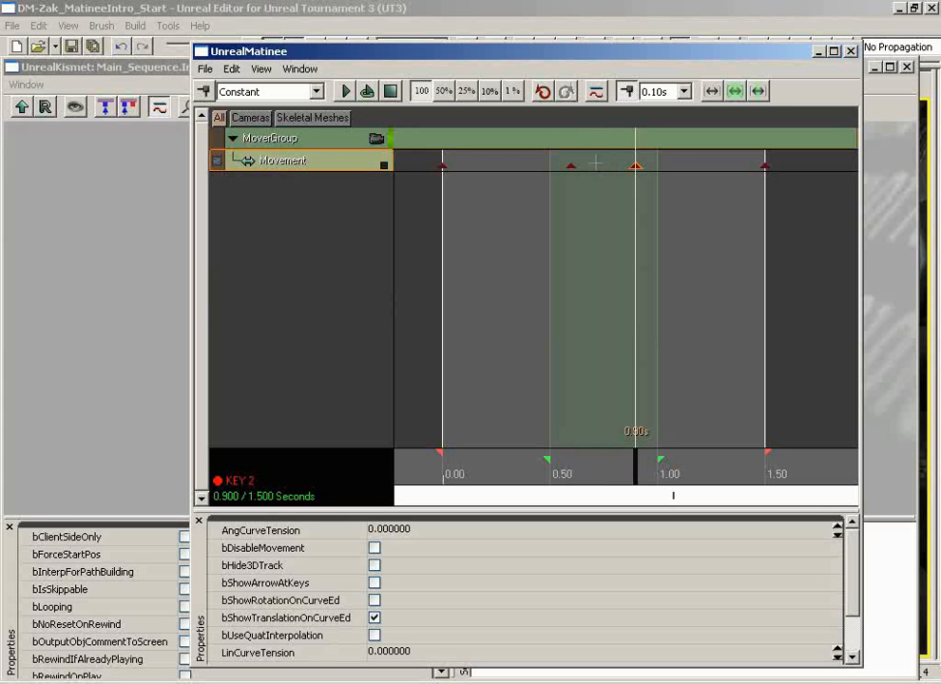
Add a Movement keyframe at 0.20 seconds, before the loop section, and return the time cursor to 0.00.
{"action": "left_click_drag", "start_coordinate": [637, 468], "coordinate": [442, 474]}
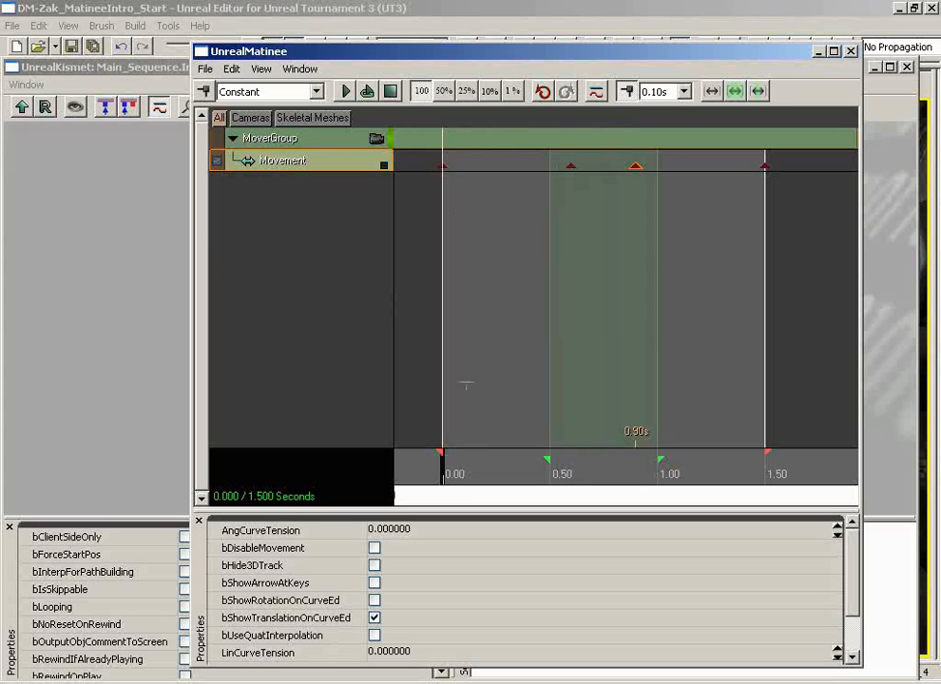
{"action": "left_click_drag", "start_coordinate": [463, 467], "coordinate": [495, 474]}
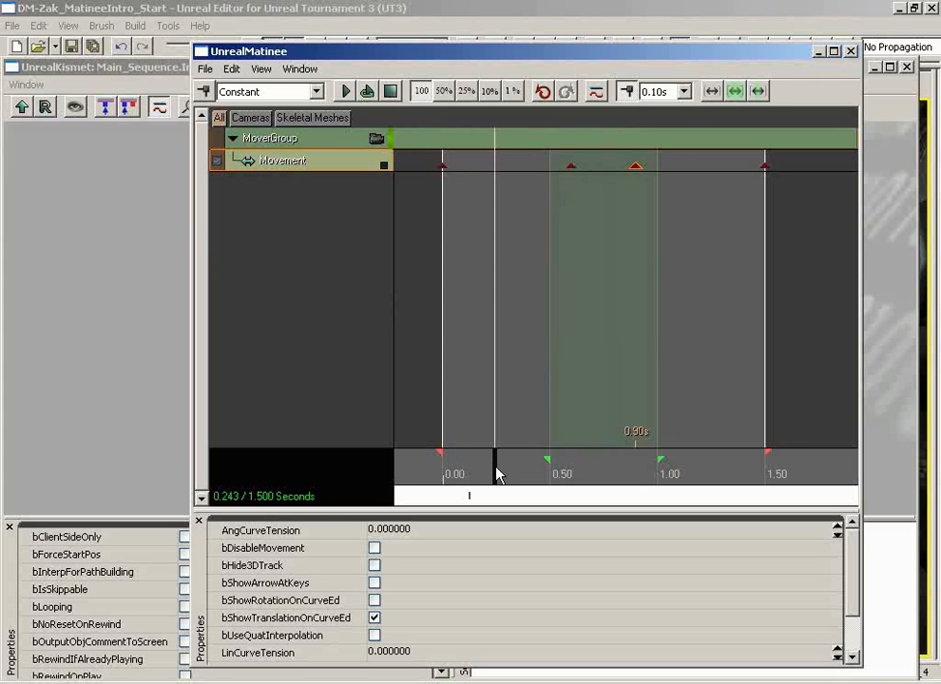
{"action": "key", "text": "Return"}
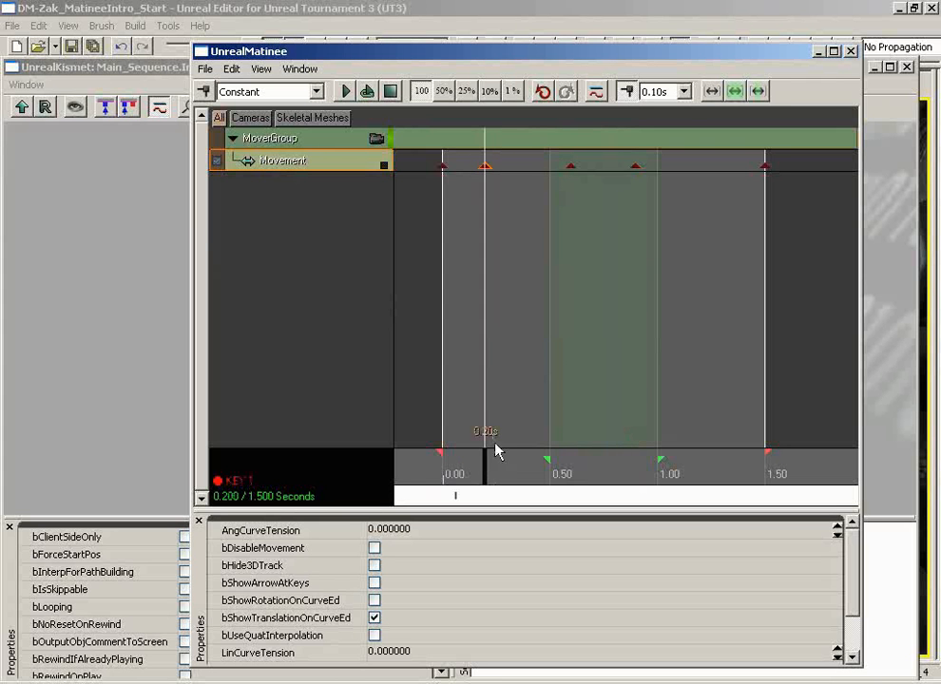
{"action": "left_click", "coordinate": [446, 462]}
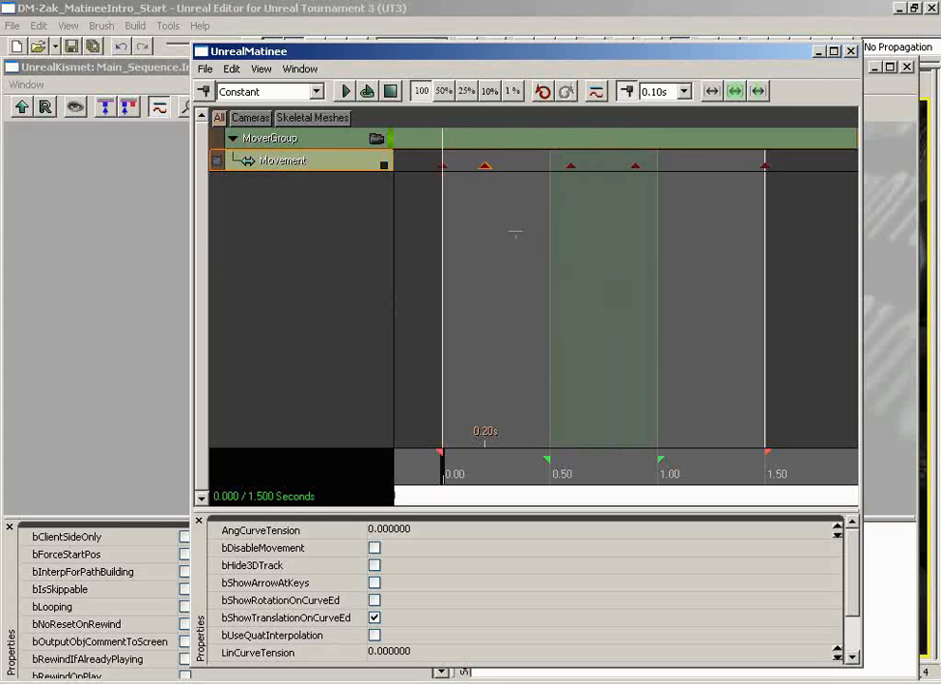
Stretch the loop section to a length of 0.75 seconds and bring the sequence end back to 1.50 seconds.
{"action": "left_click", "coordinate": [232, 70]}
{"action": "left_click", "coordinate": [271, 146]}
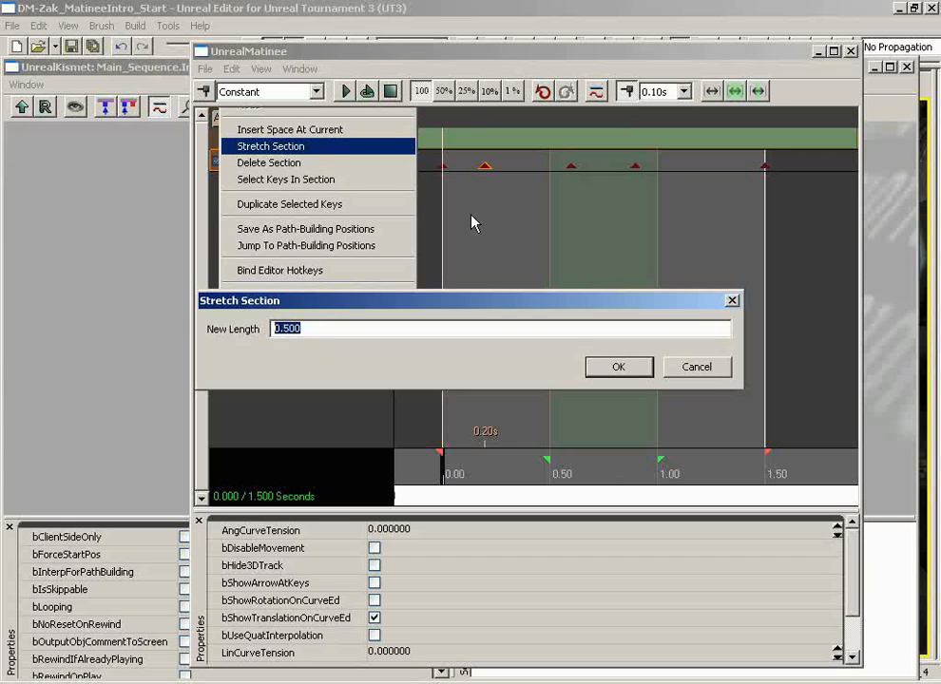
{"action": "type", "text": "1.75"}
{"action": "key", "text": "Return"}
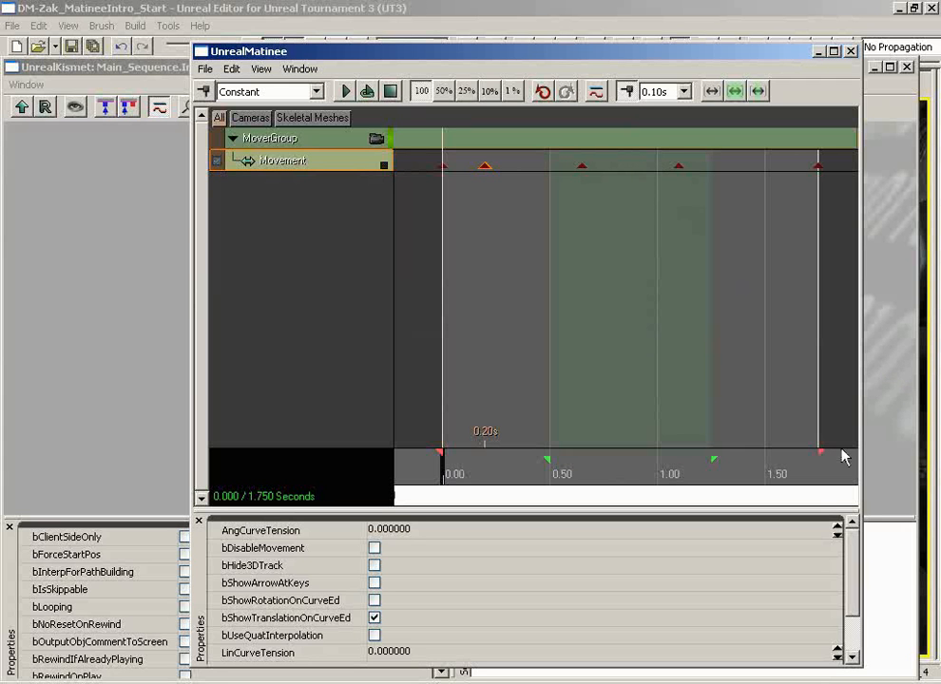
{"action": "left_click_drag", "start_coordinate": [821, 454], "coordinate": [766, 454]}
Delete the marked loop section from the sequence and extend the sequence end to 1.50 seconds.
{"action": "left_click", "coordinate": [232, 69]}
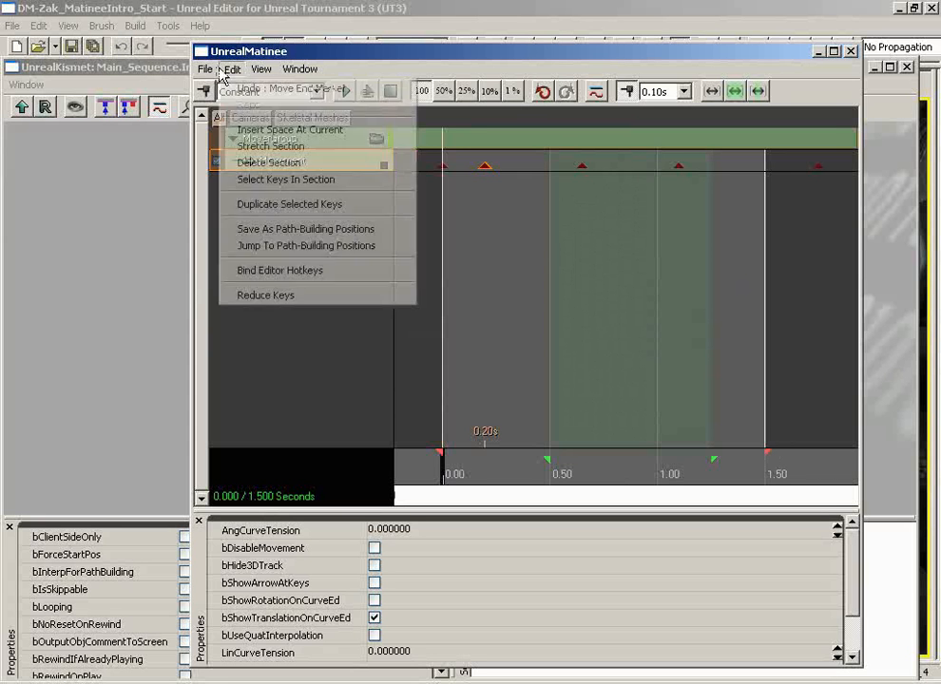
{"action": "left_click", "coordinate": [269, 163]}
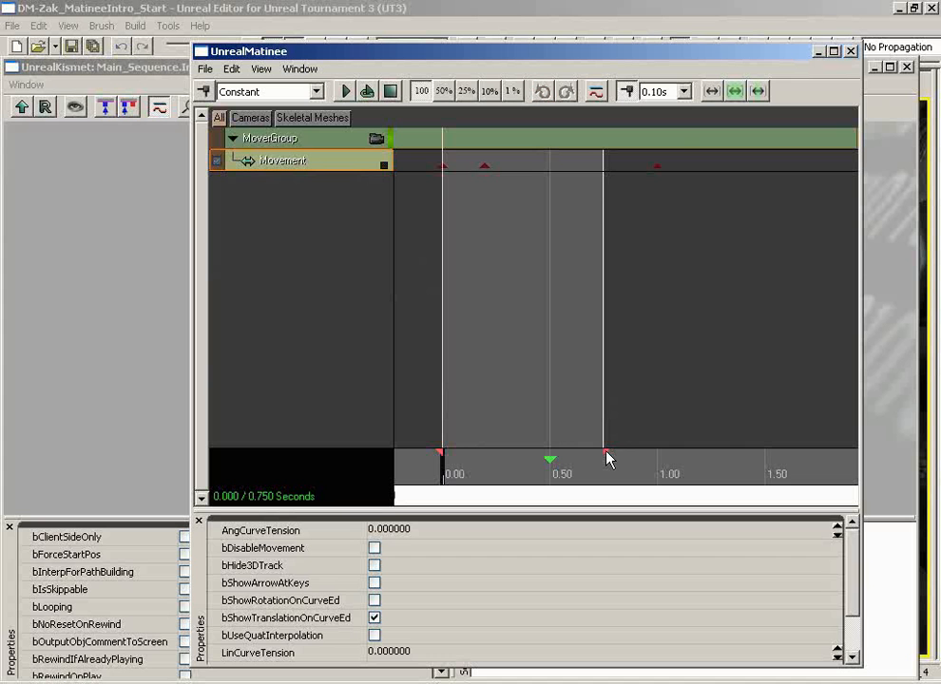
{"action": "left_click_drag", "start_coordinate": [606, 458], "coordinate": [768, 456]}
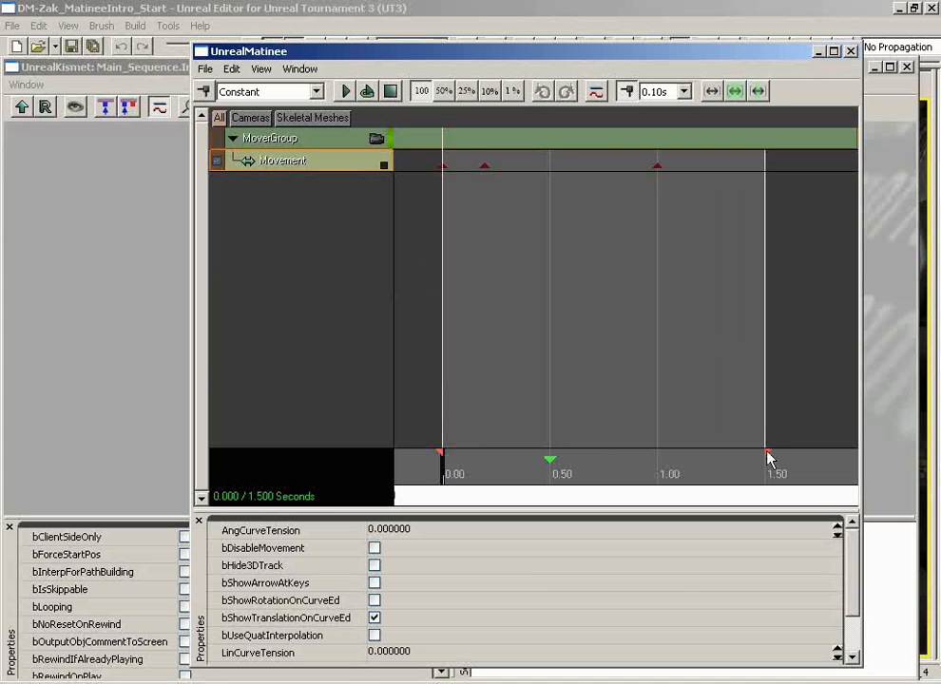
Move the last Movement key to 1.50 seconds so that it sits on the sequence end.
{"action": "left_click", "coordinate": [657, 167]}
{"action": "key", "text": "Return"}
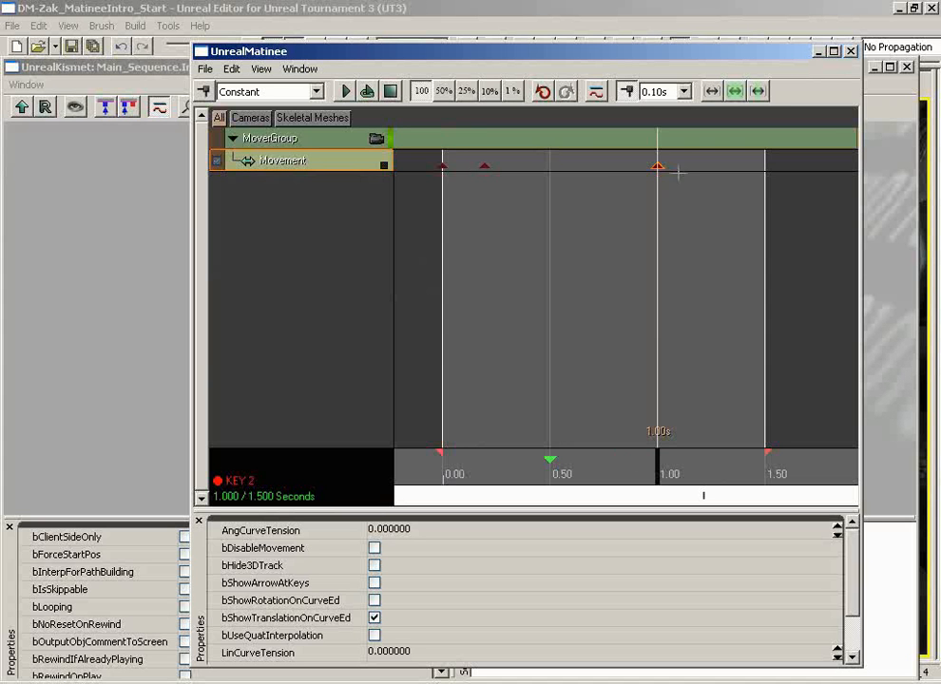
{"action": "left_click_drag", "start_coordinate": [657, 167], "coordinate": [765, 167], "text": "ctrl"}
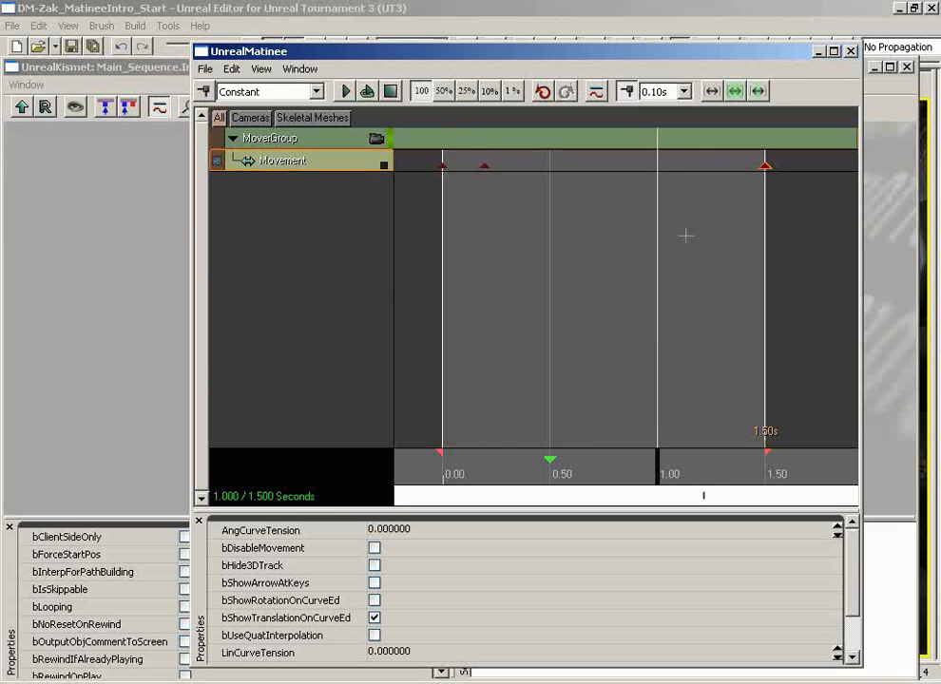
Extend the loop section's end to about 1.20 seconds and move the 0.20-second Movement key into it at 0.80 seconds.
{"action": "left_click_drag", "start_coordinate": [555, 466], "coordinate": [696, 464]}
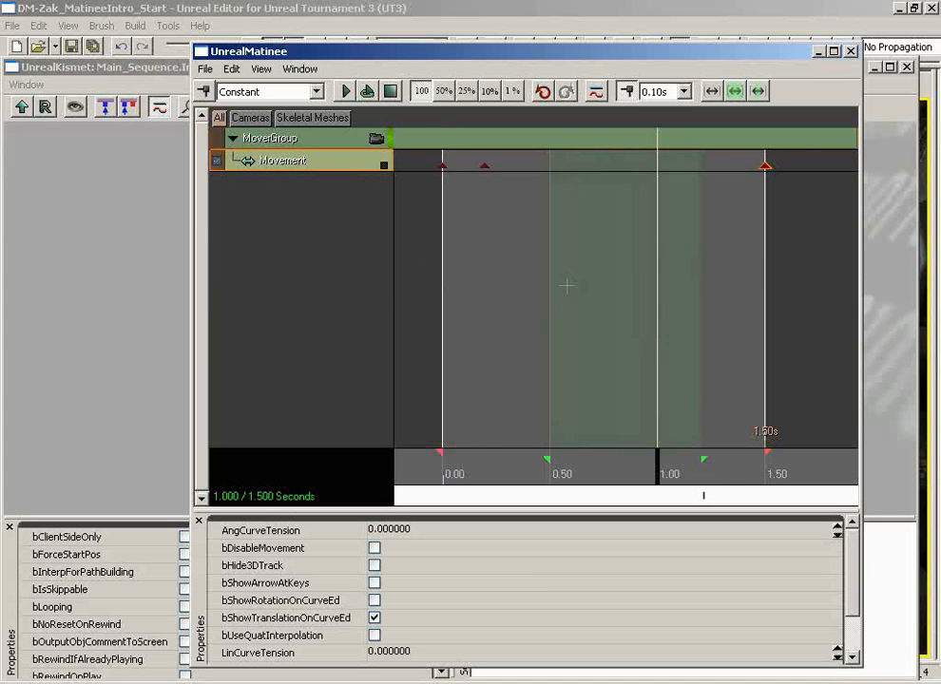
{"action": "left_click", "coordinate": [231, 72]}
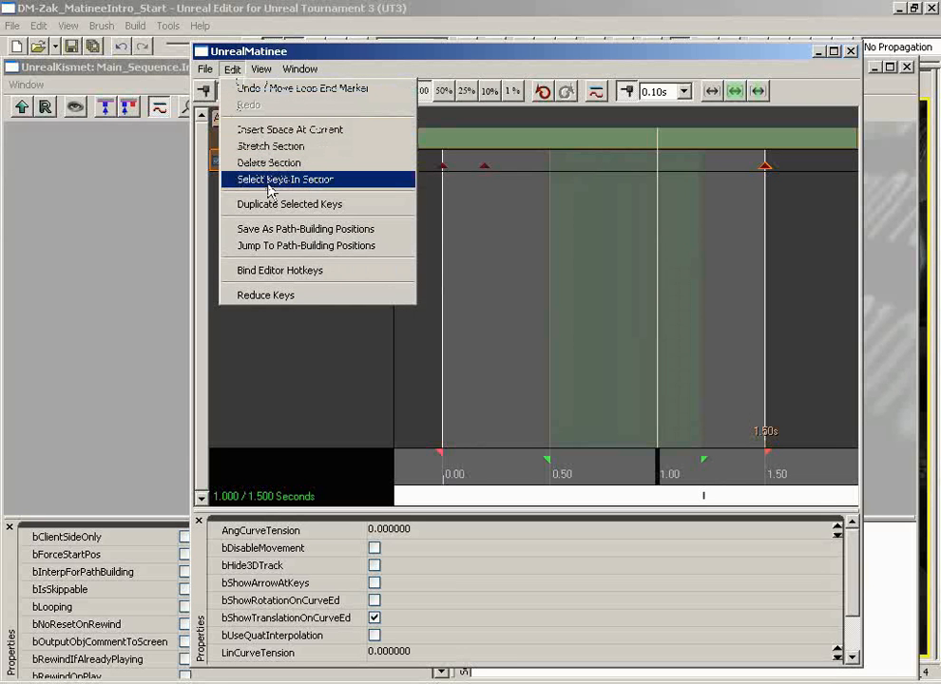
{"action": "left_click", "coordinate": [484, 167]}
{"action": "left_click_drag", "start_coordinate": [484, 168], "coordinate": [615, 168], "text": "ctrl"}
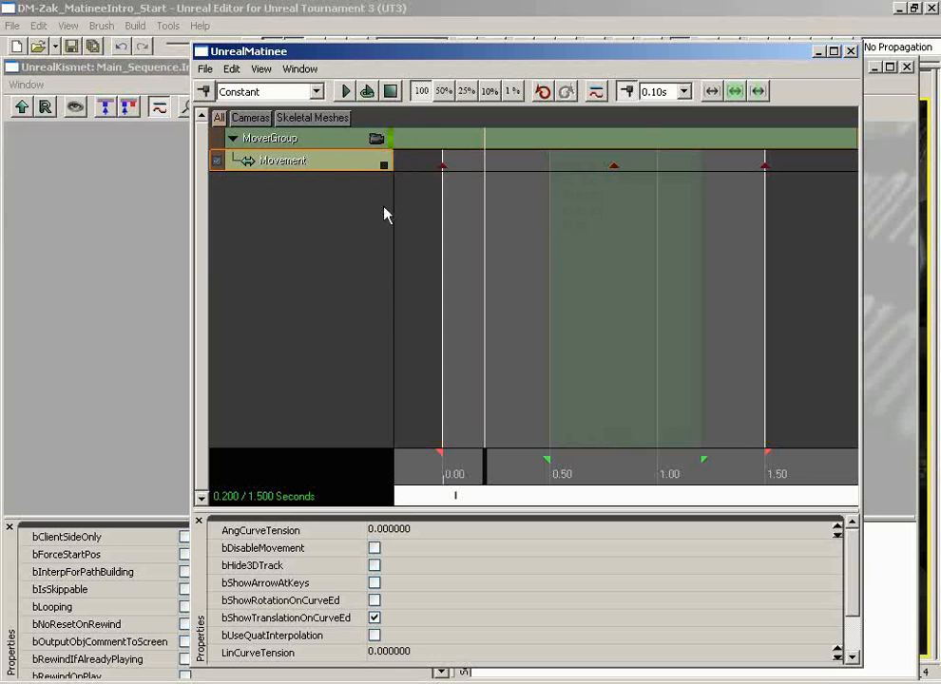
Select the keys in the loop section and delete the Movement key at 0.80 seconds.
{"action": "left_click", "coordinate": [232, 69]}
{"action": "left_click", "coordinate": [282, 179]}
{"action": "left_click", "coordinate": [608, 167]}
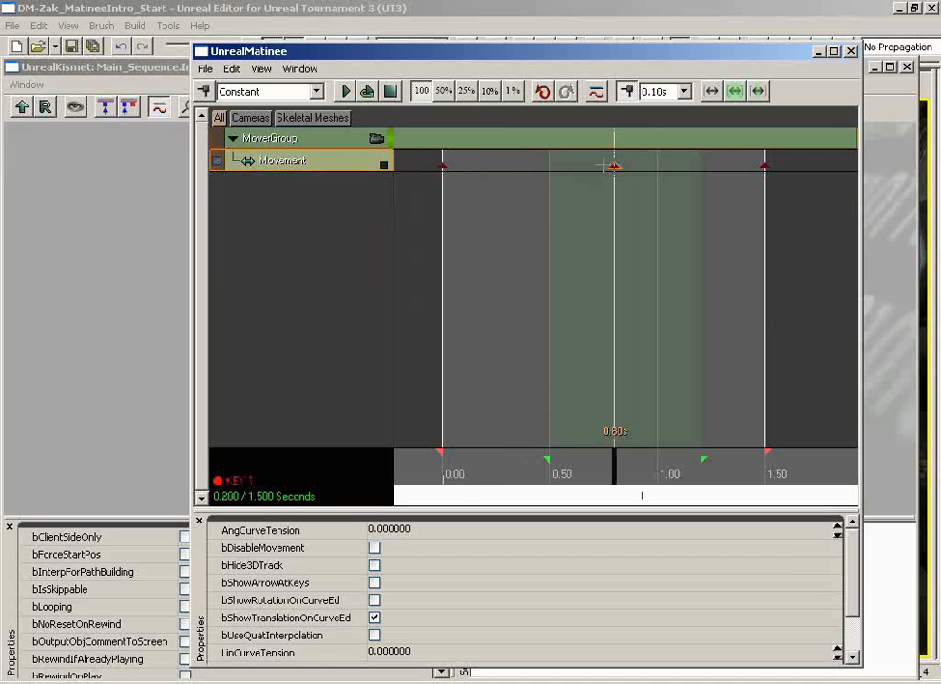
{"action": "key", "text": "Delete"}
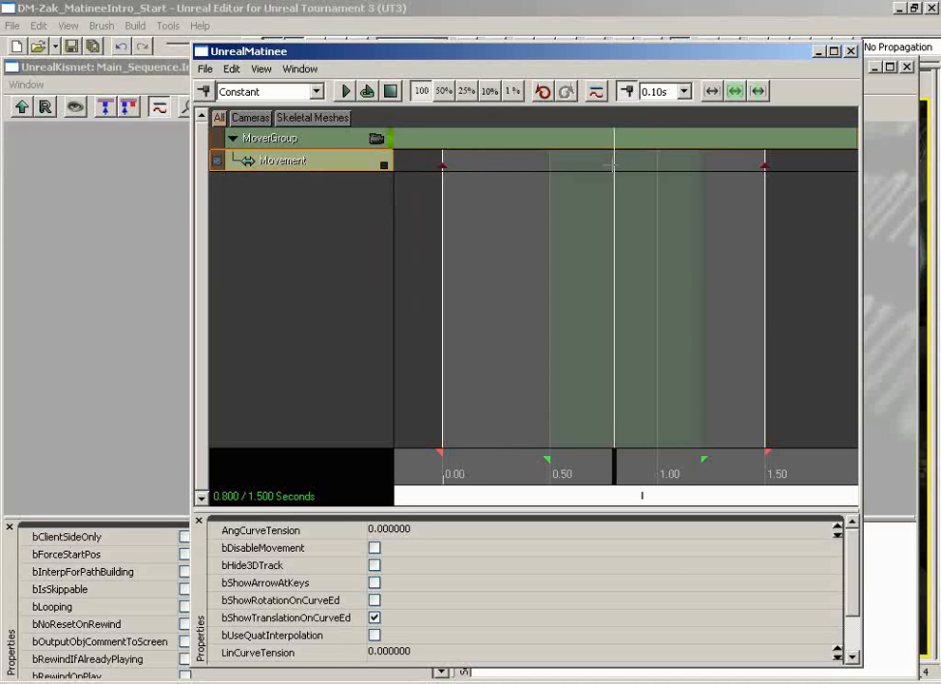
Add two new Movement keyframes at 0.30 and 0.70 seconds.
{"action": "left_click", "coordinate": [232, 69]}
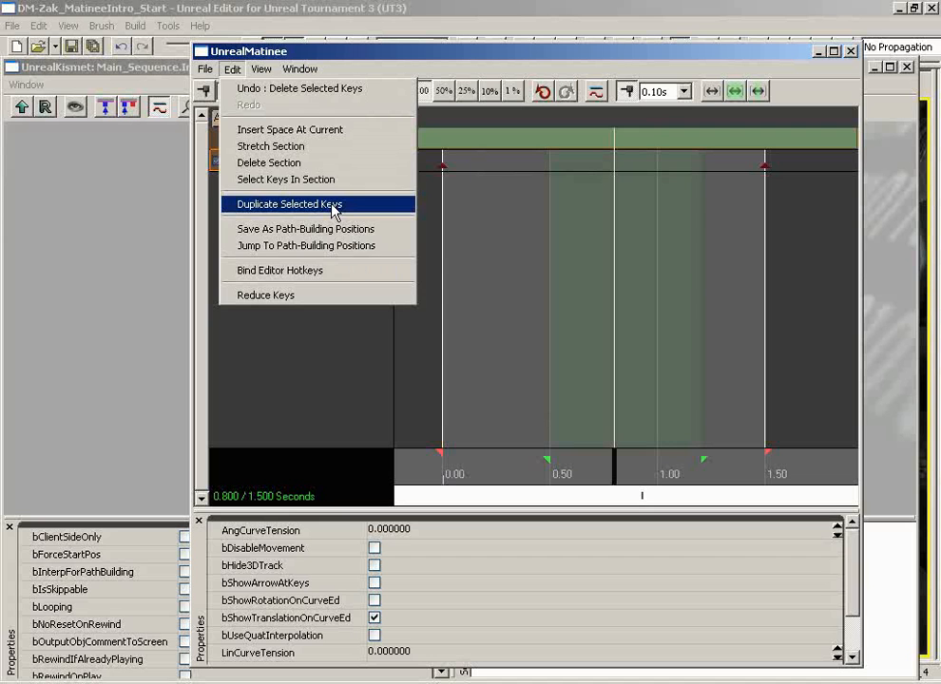
{"action": "left_click", "coordinate": [520, 397]}
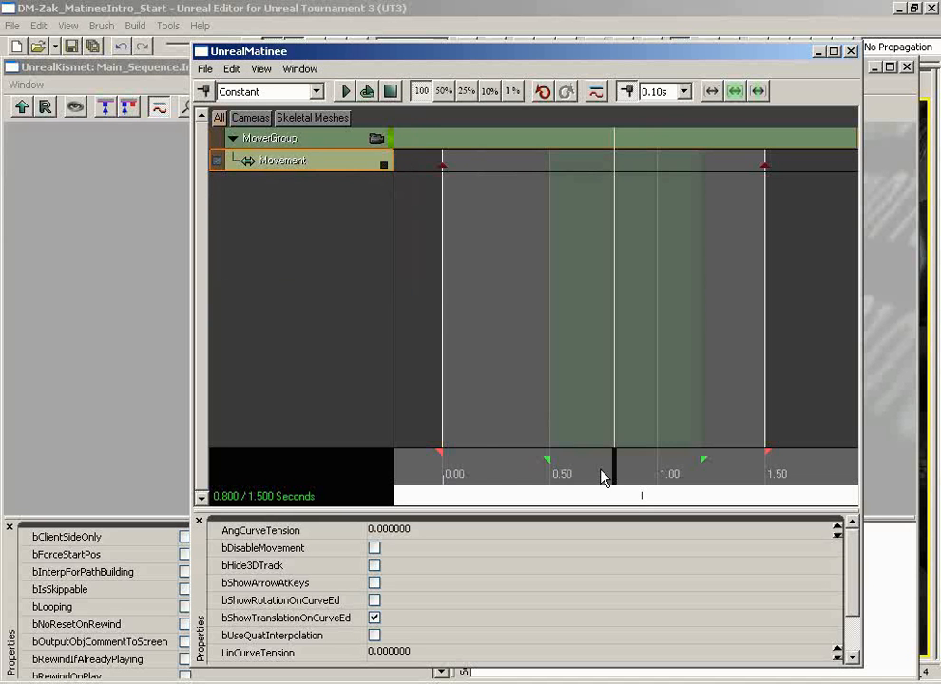
{"action": "left_click_drag", "start_coordinate": [613, 474], "coordinate": [513, 475]}
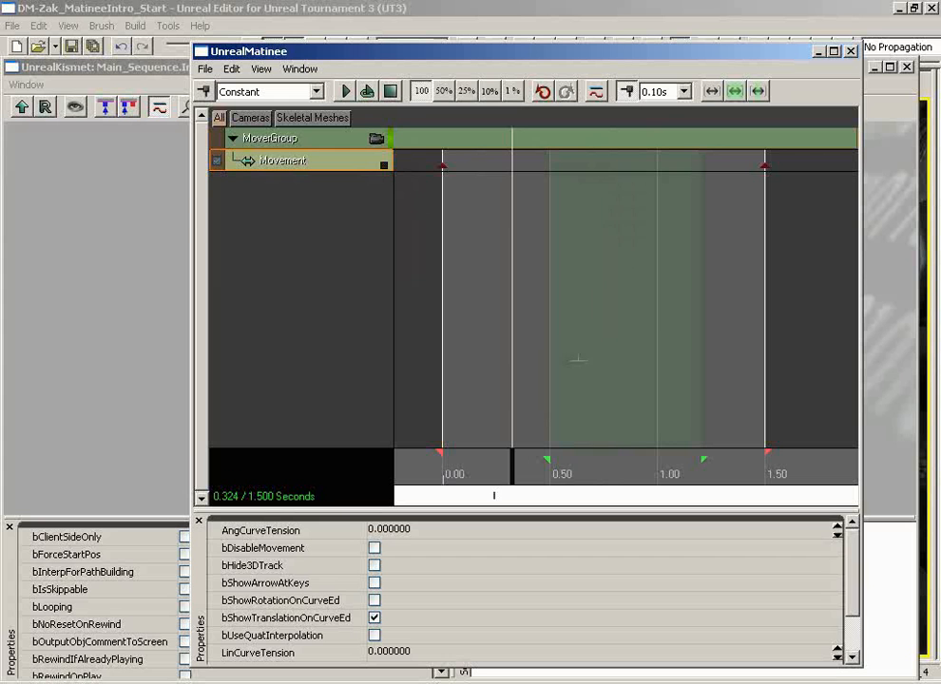
{"action": "key", "text": "Return"}
{"action": "left_click_drag", "start_coordinate": [505, 464], "coordinate": [716, 474]}
{"action": "key", "text": "Return"}
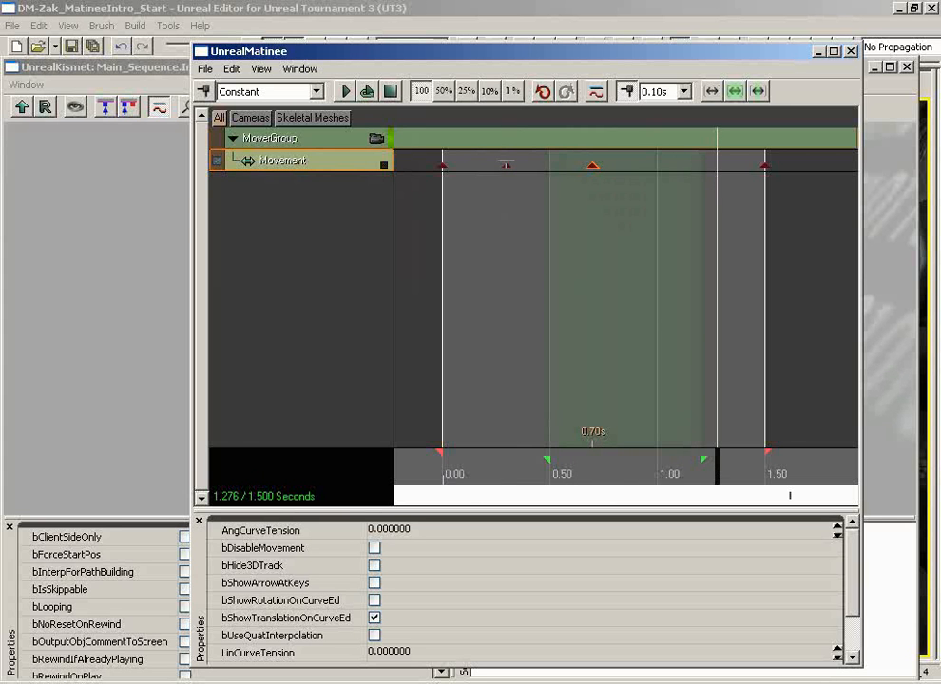
Duplicate the 0.30 and 0.70 second Movement keys together and move the copies to 0.90 and 1.30 seconds.
{"action": "left_click", "coordinate": [507, 167], "text": "ctrl"}
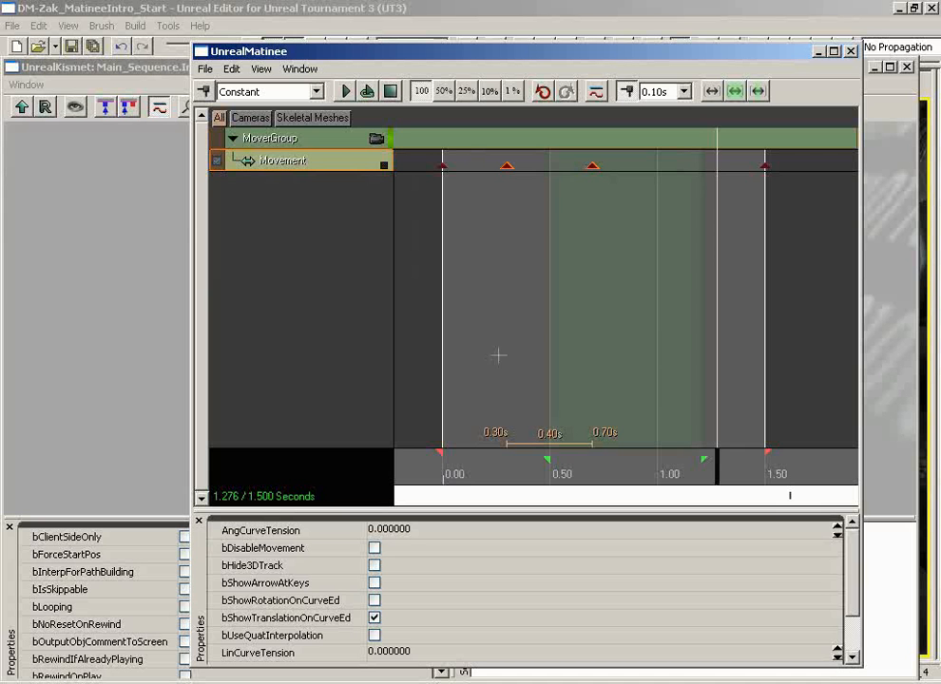
{"action": "left_click", "coordinate": [232, 69]}
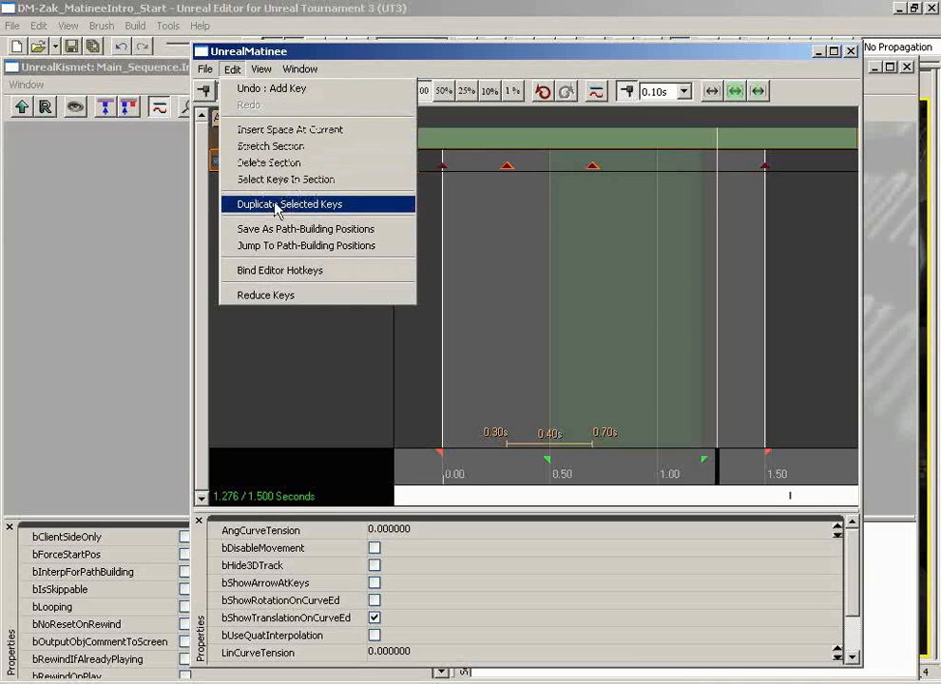
{"action": "left_click", "coordinate": [335, 207]}
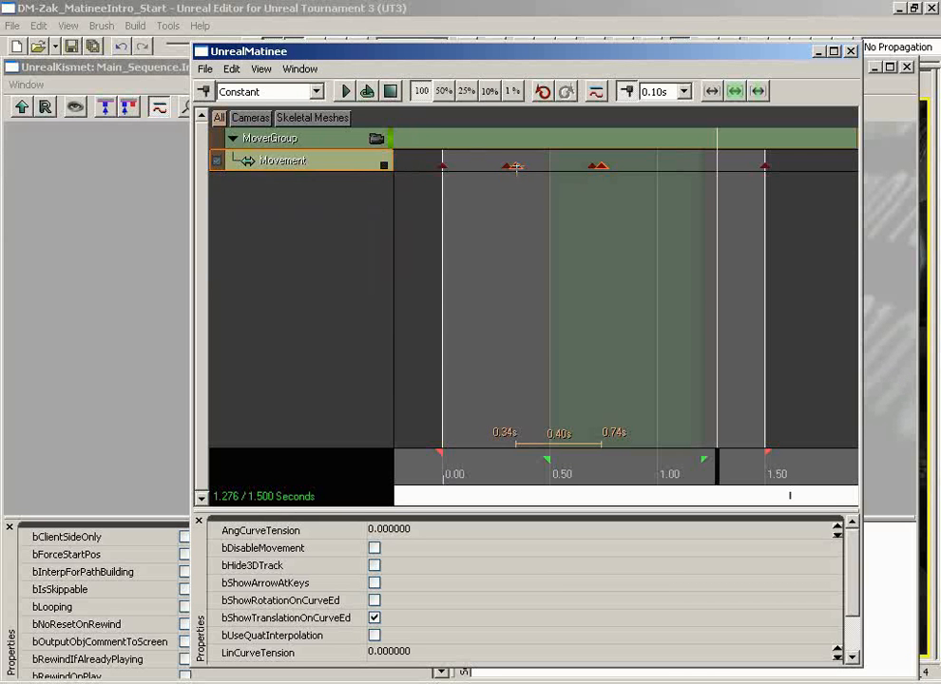
{"action": "left_click_drag", "start_coordinate": [517, 167], "coordinate": [616, 278], "text": "ctrl"}
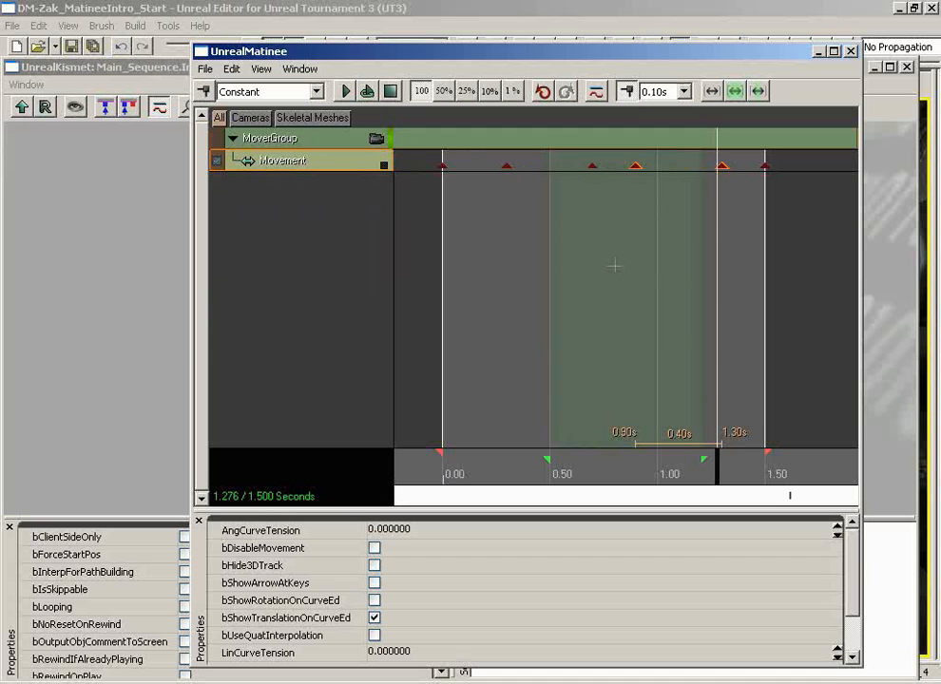
Delete the duplicated Movement keys at 0.90 and 1.30 seconds and move the time slider to 1.50 seconds.
{"action": "key", "text": "Delete"}
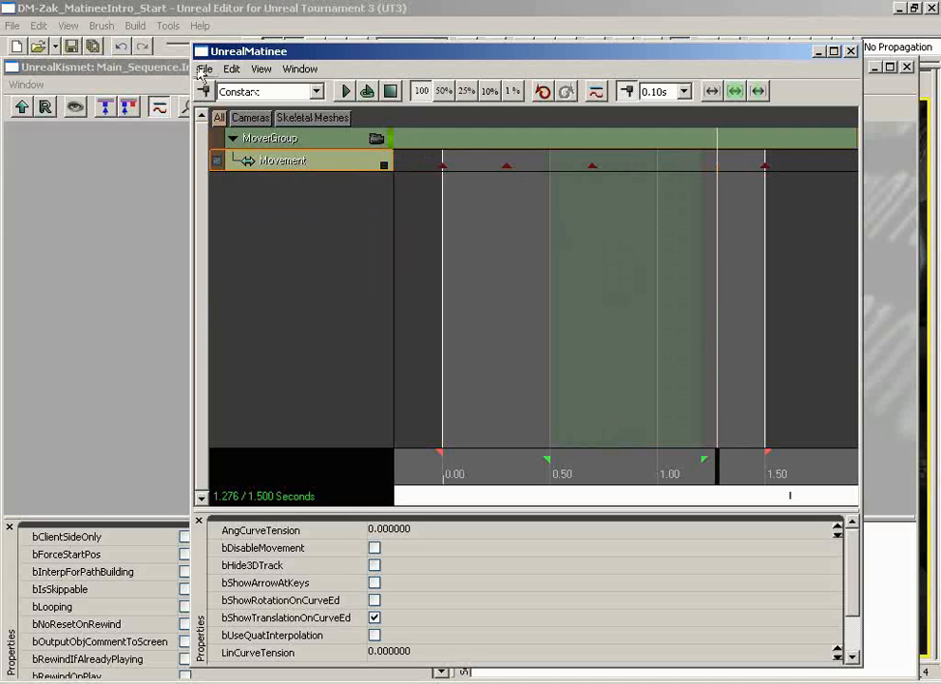
{"action": "left_click", "coordinate": [231, 70]}
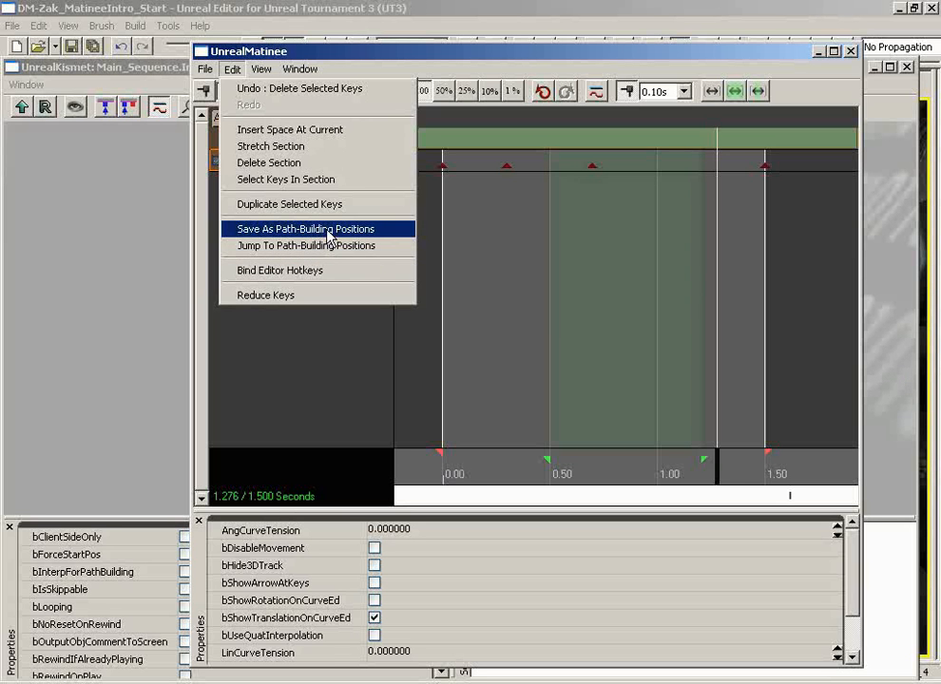
{"action": "left_click_drag", "start_coordinate": [718, 466], "coordinate": [772, 474]}
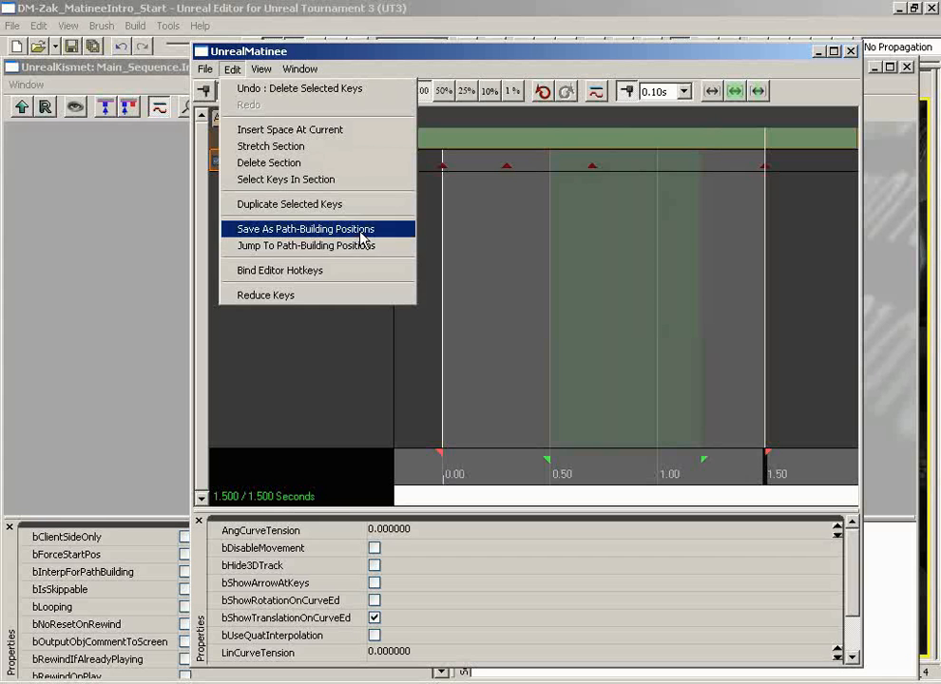
Open the editor hotkey bindings, review the Matinee and Curve Editor lists, and close the dialog.
{"action": "left_click", "coordinate": [324, 273]}
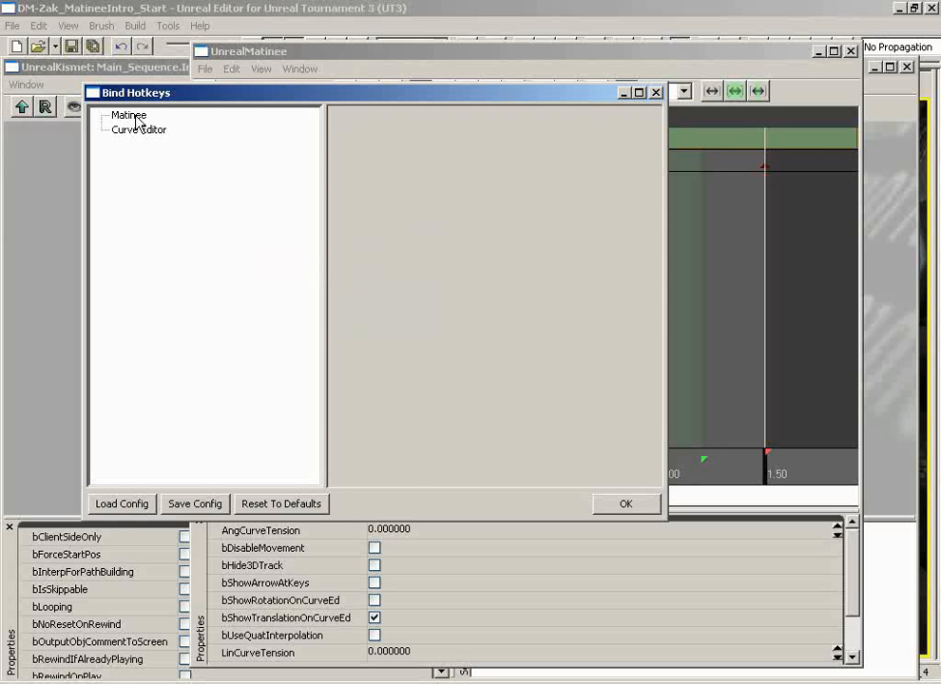
{"action": "left_click", "coordinate": [129, 115]}
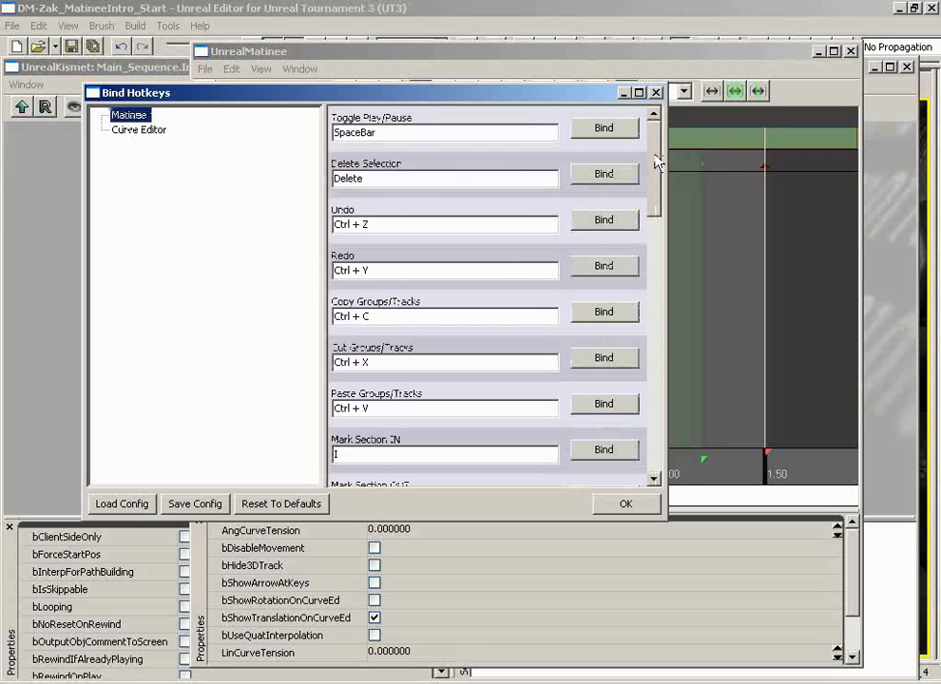
{"action": "left_click_drag", "start_coordinate": [656, 162], "coordinate": [650, 122]}
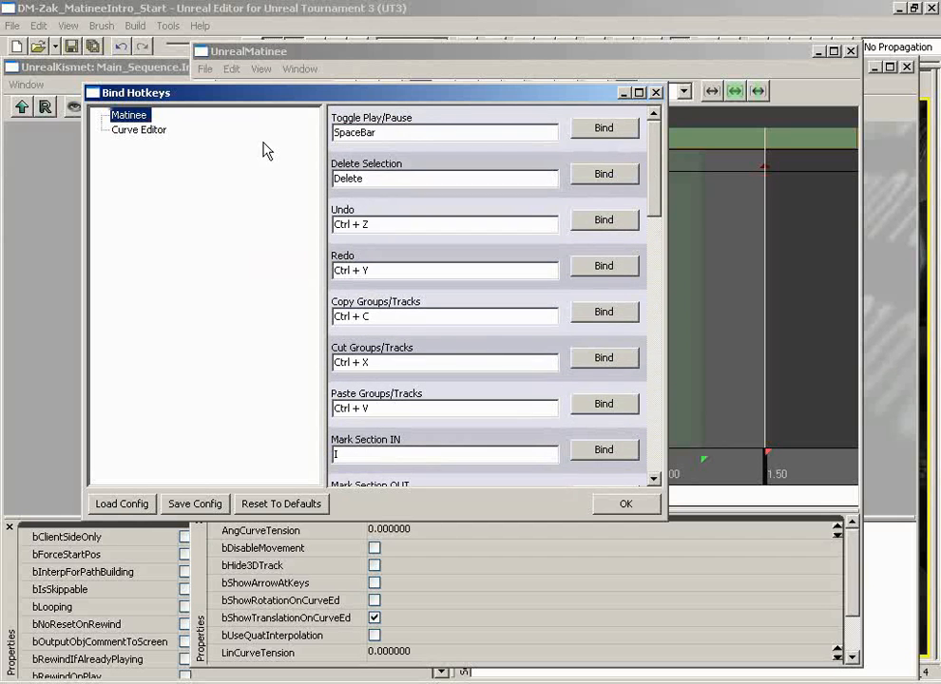
{"action": "left_click", "coordinate": [139, 131]}
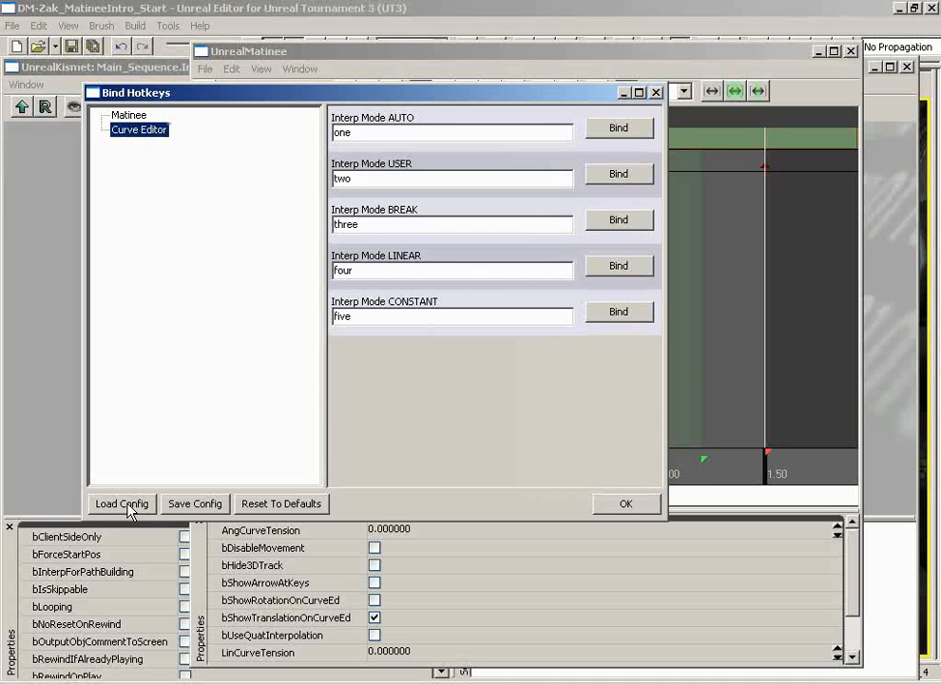
{"action": "left_click", "coordinate": [289, 511]}
{"action": "left_click", "coordinate": [655, 95]}
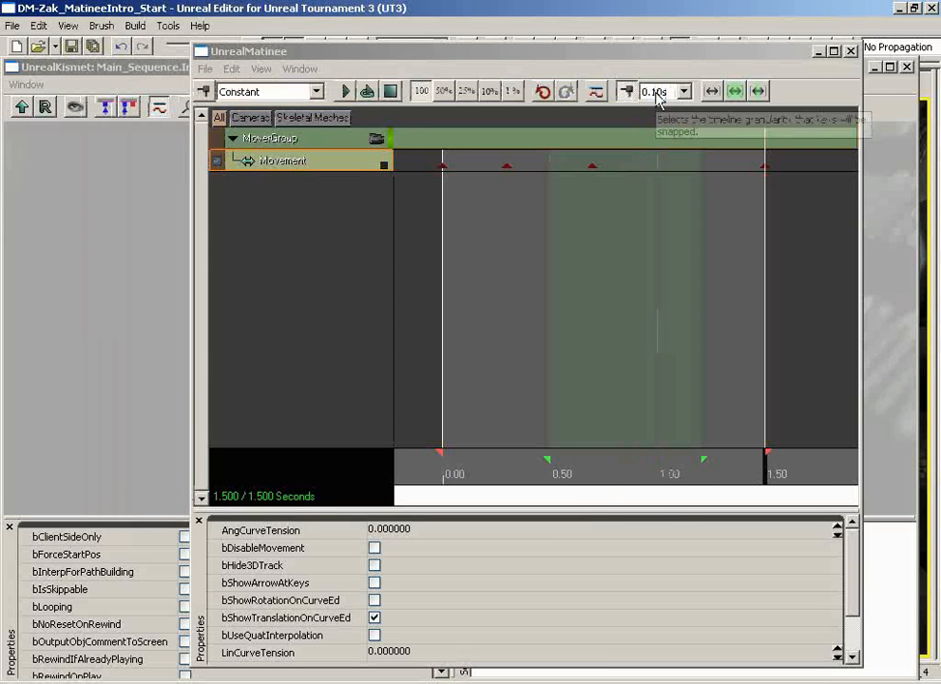
Move the Matinee window aside and minimize Kismet to uncover the mover's 3D movement path in the perspective viewport.
{"action": "left_click", "coordinate": [260, 69]}
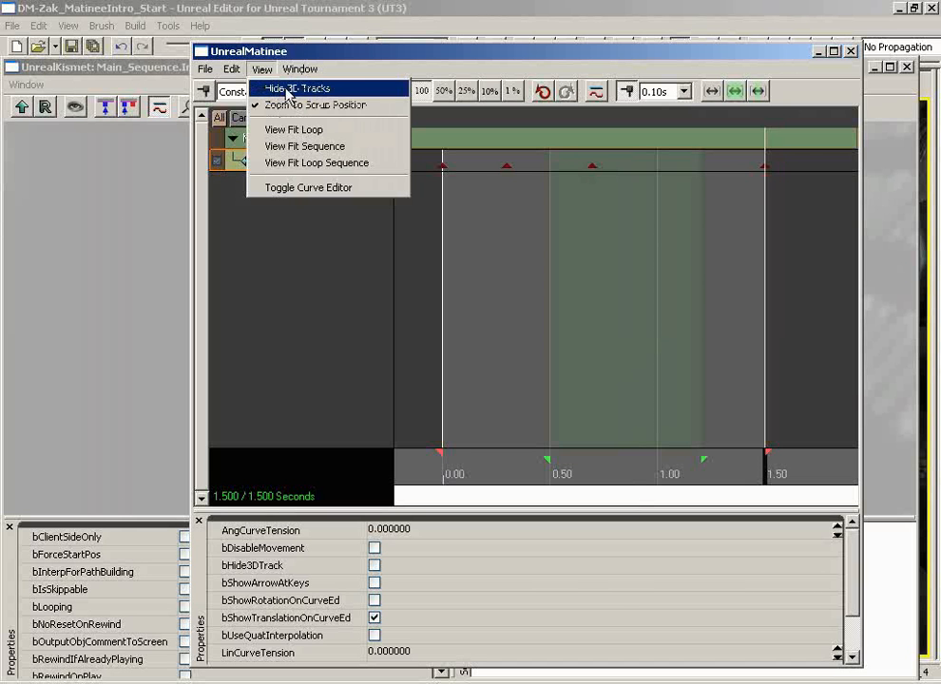
{"action": "left_click", "coordinate": [368, 42]}
{"action": "left_click_drag", "start_coordinate": [367, 42], "coordinate": [594, 56]}
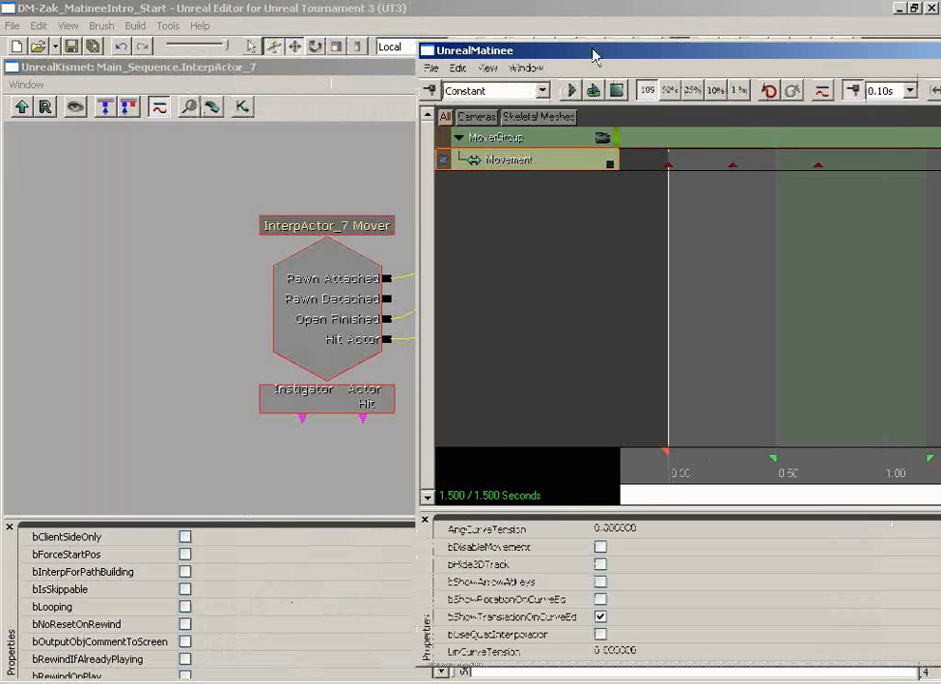
{"action": "left_click", "coordinate": [368, 78]}
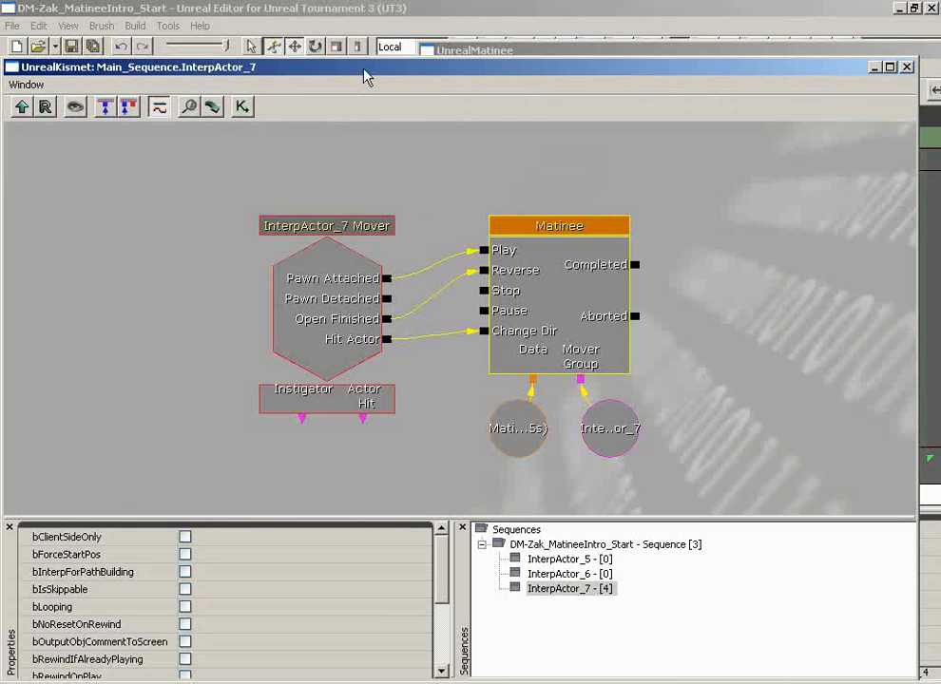
{"action": "left_click", "coordinate": [873, 66]}
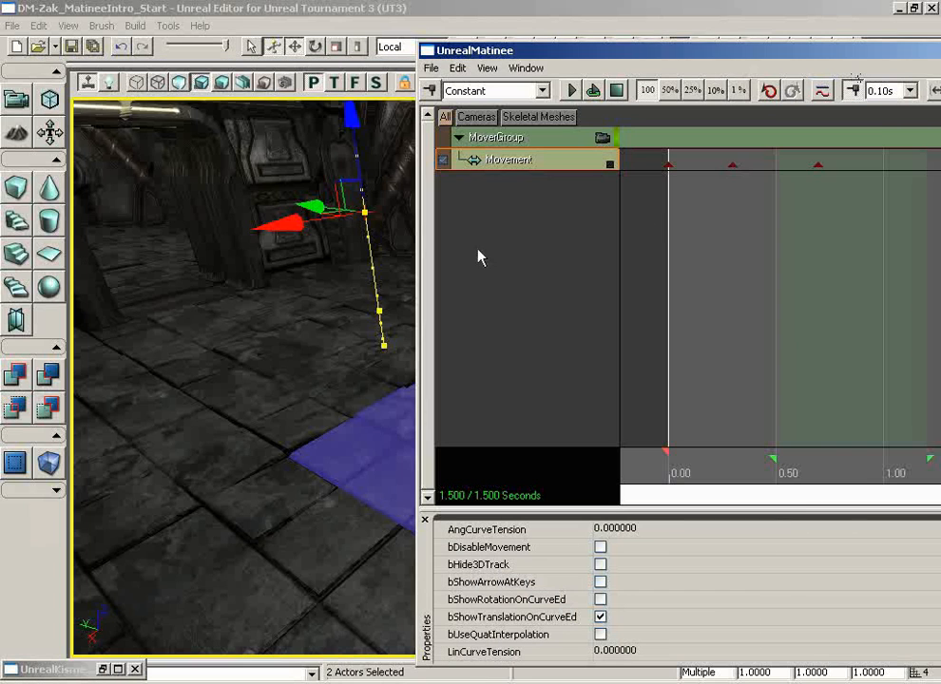
{"action": "right_click_drag", "start_coordinate": [293, 367], "coordinate": [328, 265]}
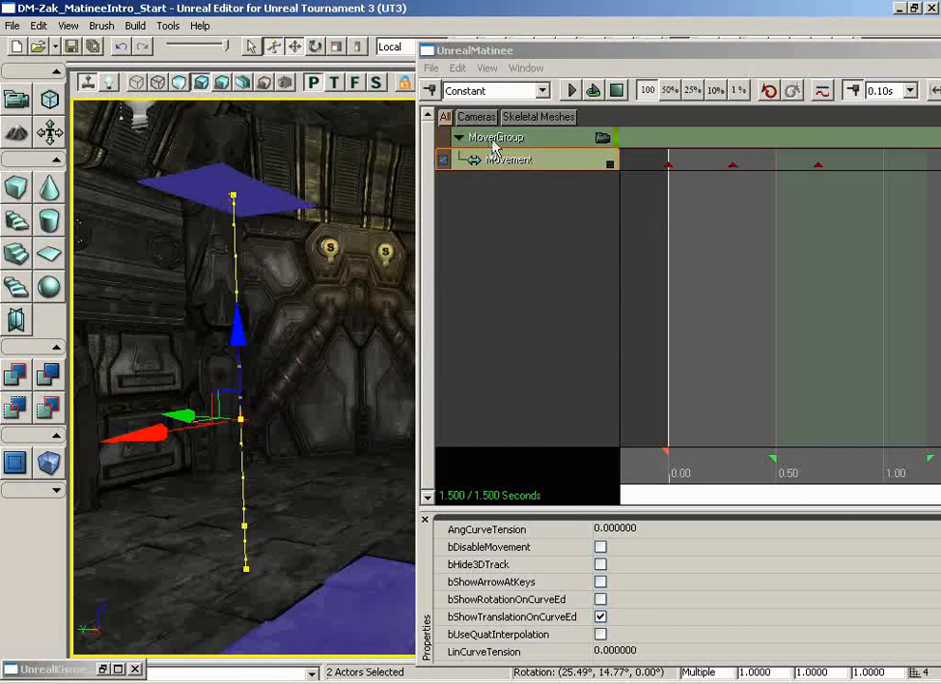
Hide the 3D tracks in the viewport and show them again to examine the mover's path display.
{"action": "left_click", "coordinate": [486, 68]}
{"action": "left_click", "coordinate": [501, 87]}
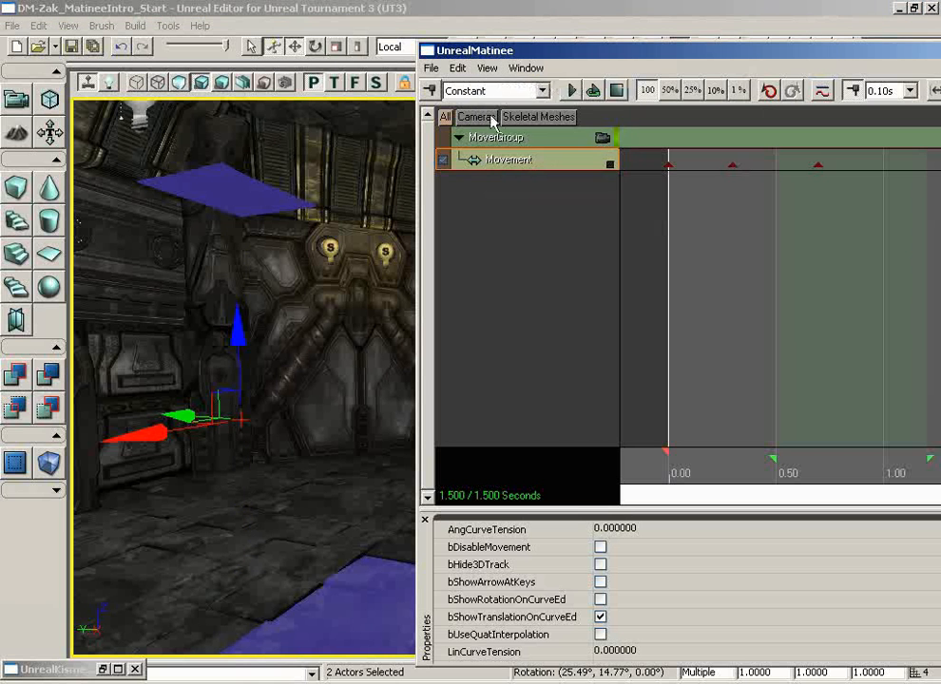
{"action": "left_click", "coordinate": [490, 68]}
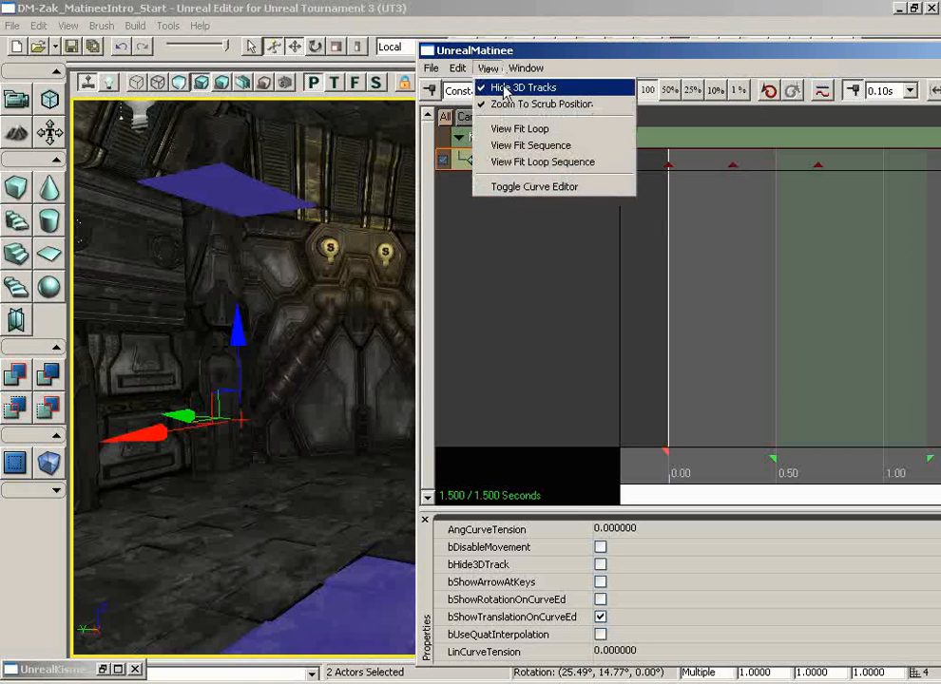
{"action": "left_click", "coordinate": [501, 88]}
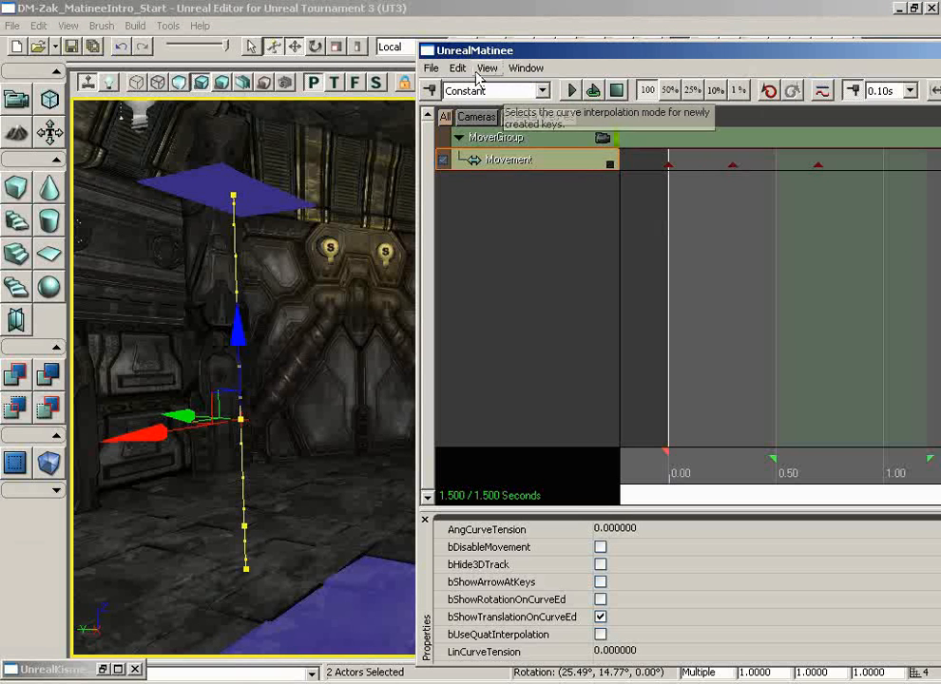
{"action": "right_click_drag", "start_coordinate": [311, 262], "coordinate": [207, 261]}
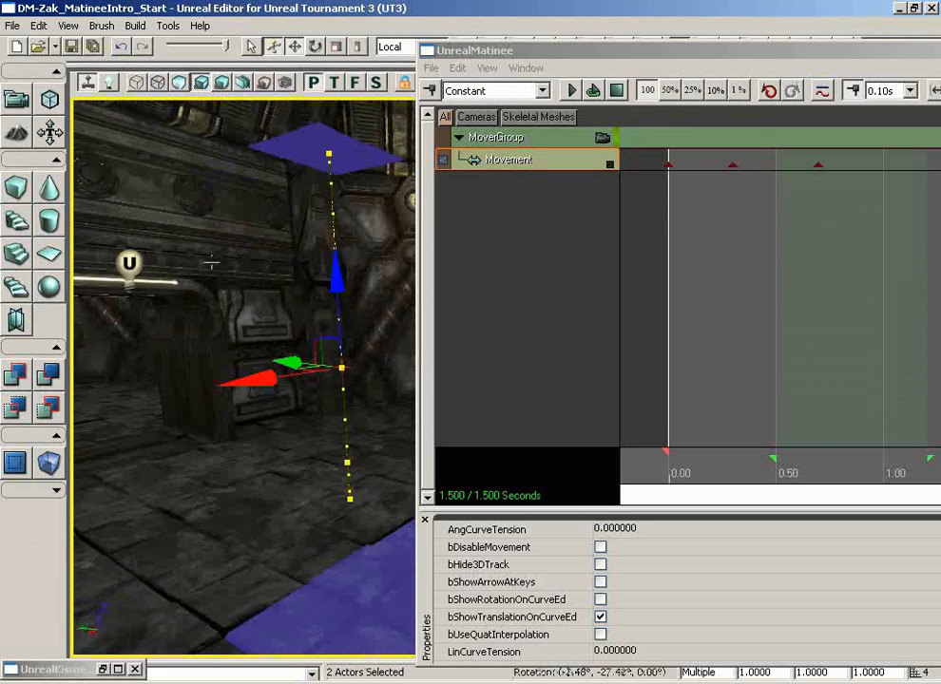
Move the Matinee window back over the viewport and bring the time slider to the start of the sequence.
{"action": "left_click", "coordinate": [488, 68]}
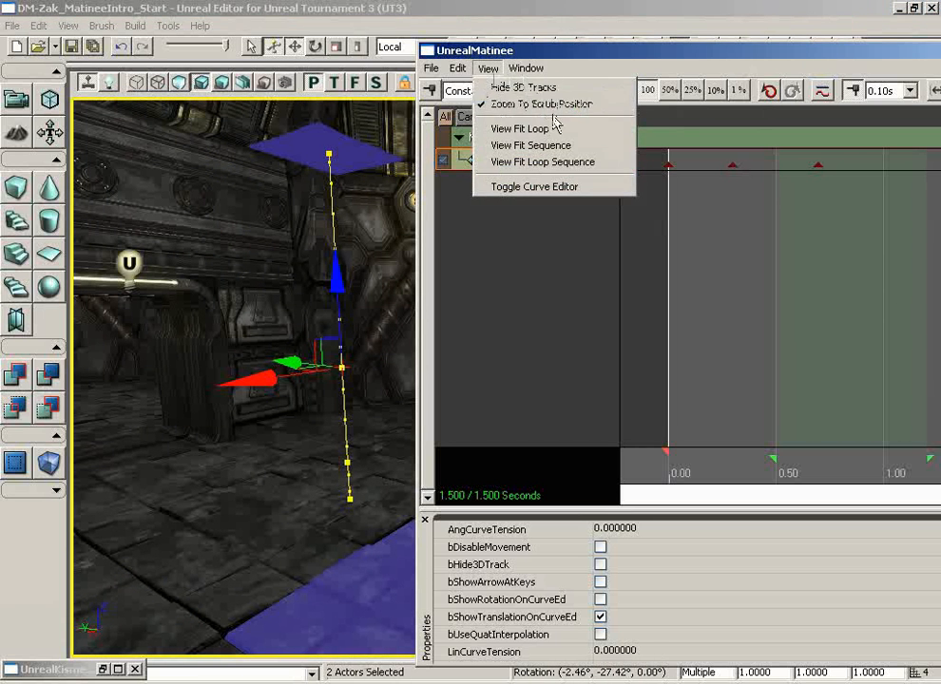
{"action": "left_click_drag", "start_coordinate": [715, 60], "coordinate": [498, 49]}
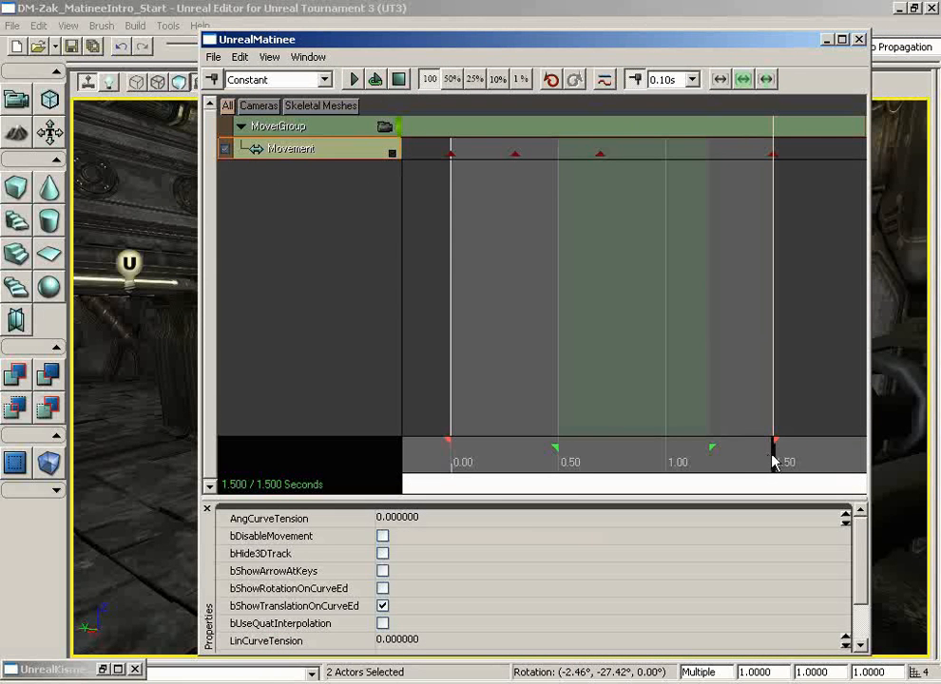
{"action": "left_click_drag", "start_coordinate": [627, 347], "coordinate": [640, 345]}
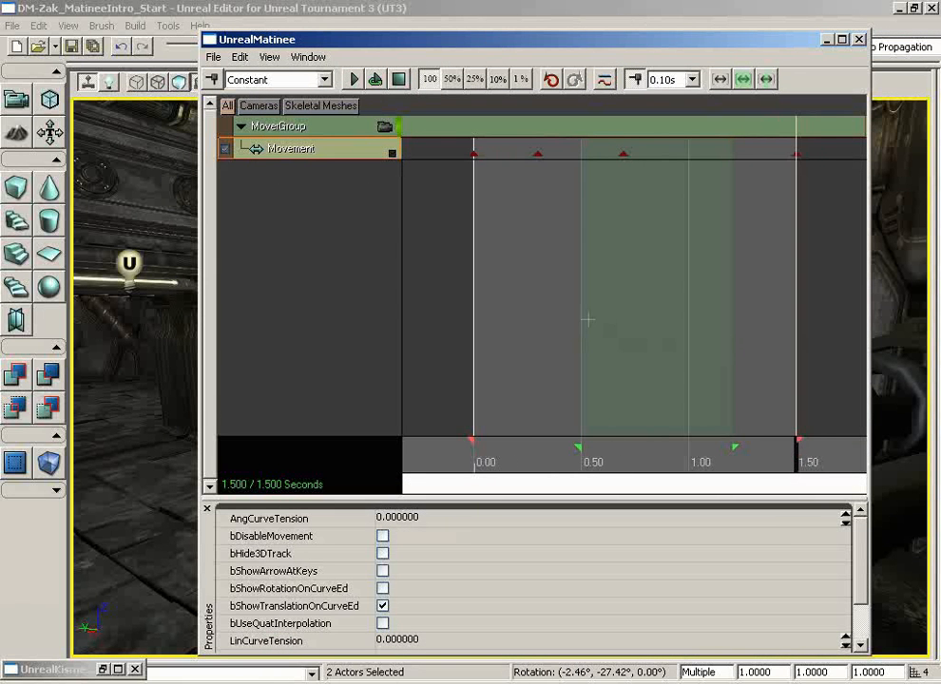
{"action": "mouse_move", "coordinate": [596, 444]}
{"action": "left_mouse_down"}
{"action": "mouse_move", "coordinate": [614, 445]}
{"action": "mouse_move", "coordinate": [471, 443]}
{"action": "left_mouse_up"}
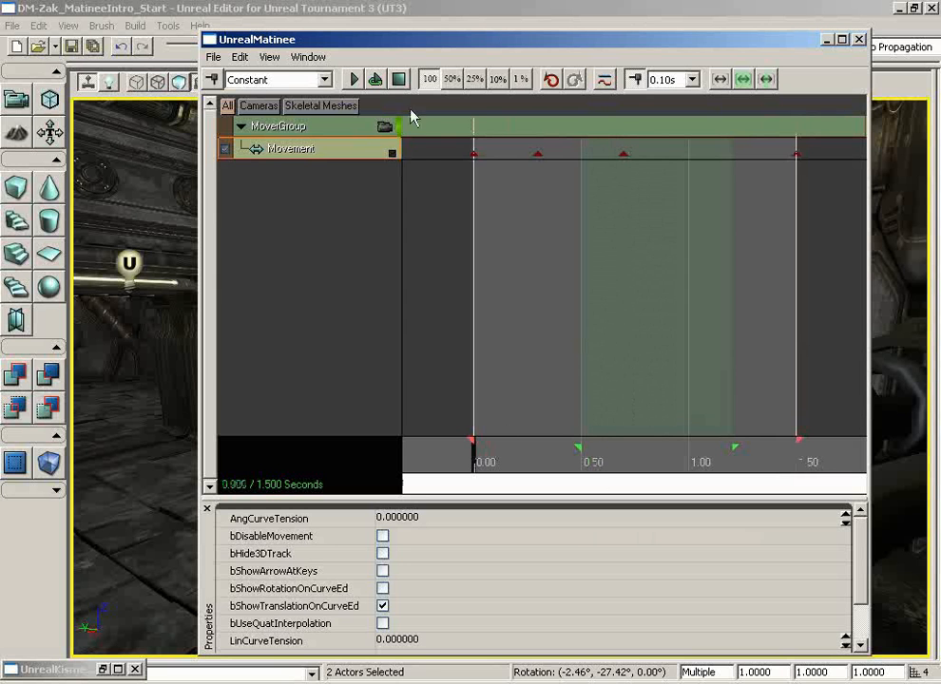
Turn off Zoom To Scrub Position and test zooming the timeline in and out around different places.
{"action": "left_click", "coordinate": [278, 58]}
{"action": "left_click", "coordinate": [298, 91]}
{"action": "left_click_drag", "start_coordinate": [698, 306], "coordinate": [669, 300]}
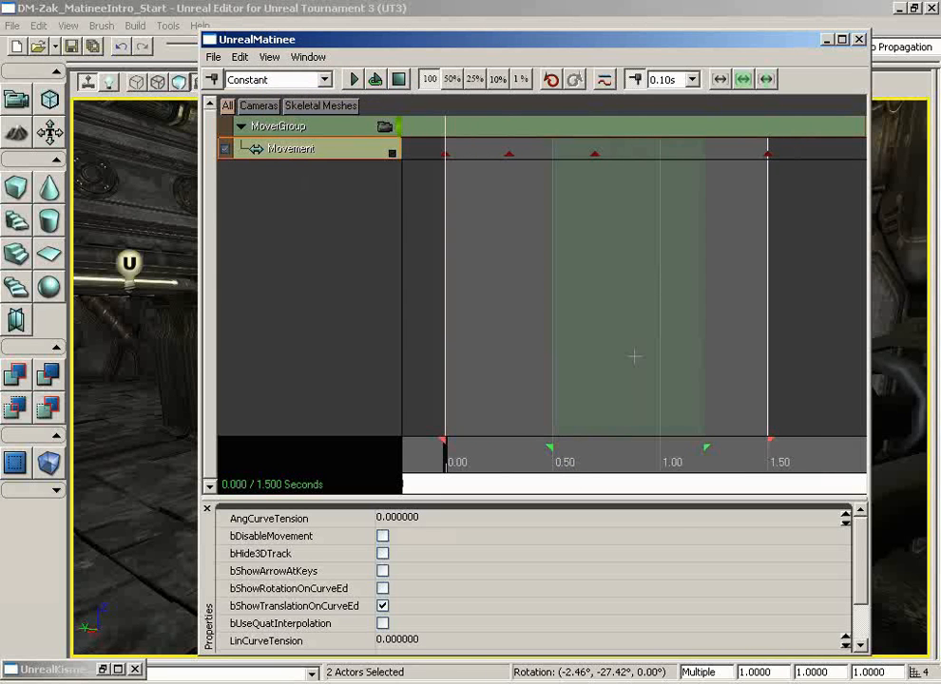
{"action": "scroll", "coordinate": [639, 358], "scroll_direction": "up", "scroll_amount": 10}
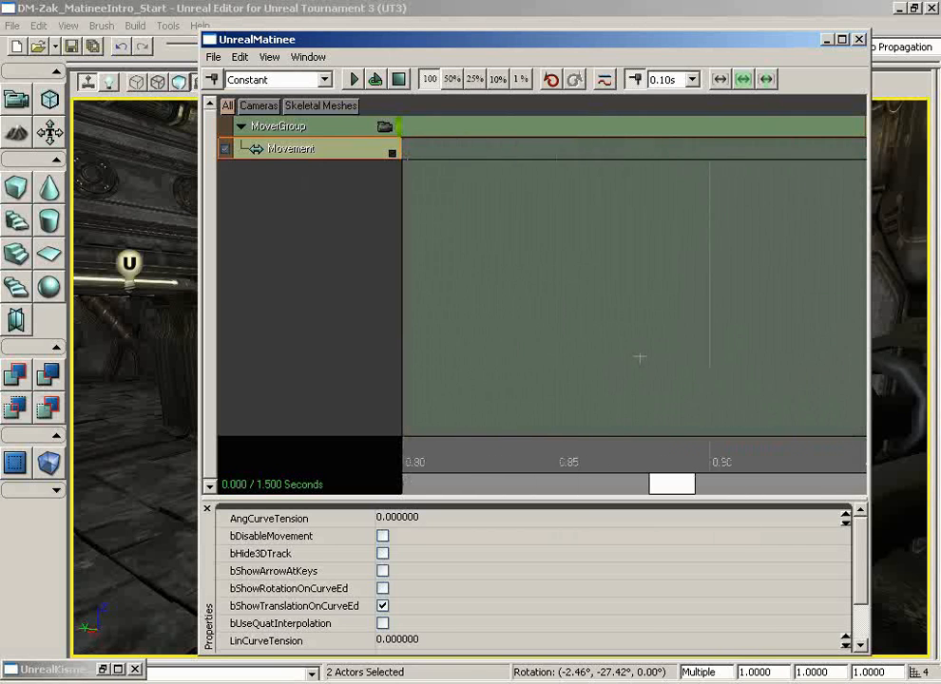
{"action": "scroll", "coordinate": [640, 357], "scroll_direction": "up", "scroll_amount": 3}
{"action": "scroll", "coordinate": [637, 357], "scroll_direction": "down", "scroll_amount": 6}
{"action": "scroll", "coordinate": [714, 358], "scroll_direction": "up", "scroll_amount": 5}
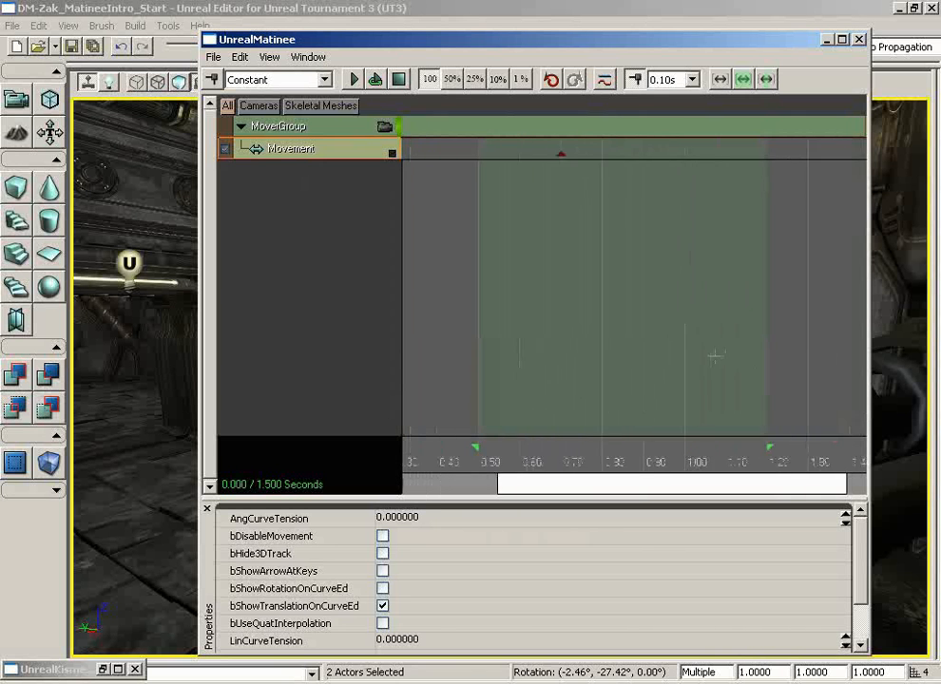
{"action": "scroll", "coordinate": [713, 357], "scroll_direction": "up", "scroll_amount": 6}
{"action": "scroll", "coordinate": [714, 356], "scroll_direction": "down", "scroll_amount": 9}
{"action": "left_click_drag", "start_coordinate": [714, 323], "coordinate": [424, 313]}
{"action": "scroll", "coordinate": [613, 300], "scroll_direction": "up", "scroll_amount": 5}
{"action": "scroll", "coordinate": [613, 300], "scroll_direction": "down", "scroll_amount": 12}
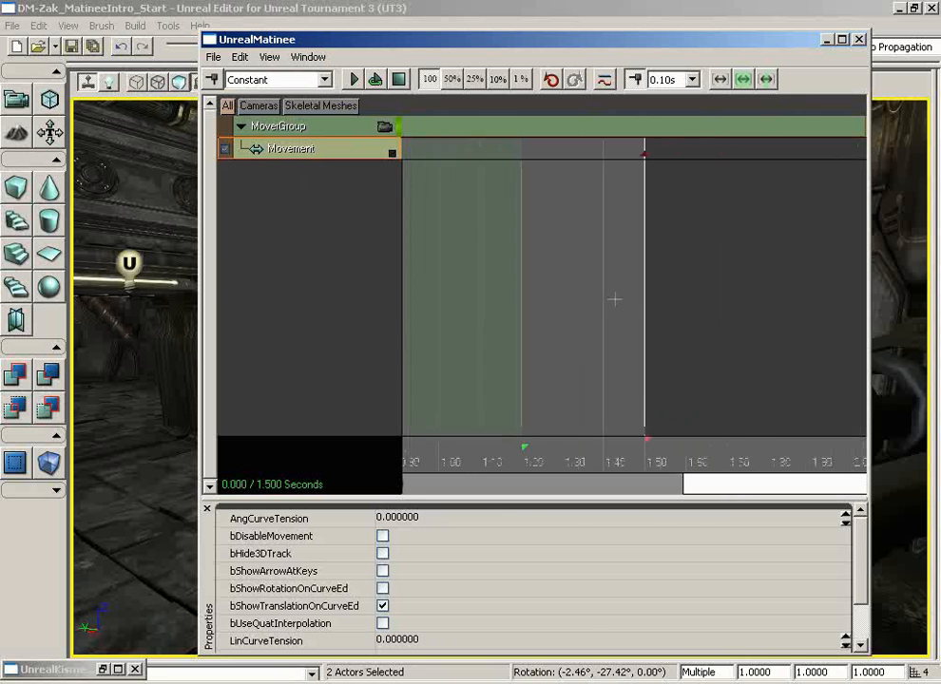
{"action": "scroll", "coordinate": [613, 300], "scroll_direction": "up", "scroll_amount": 5}
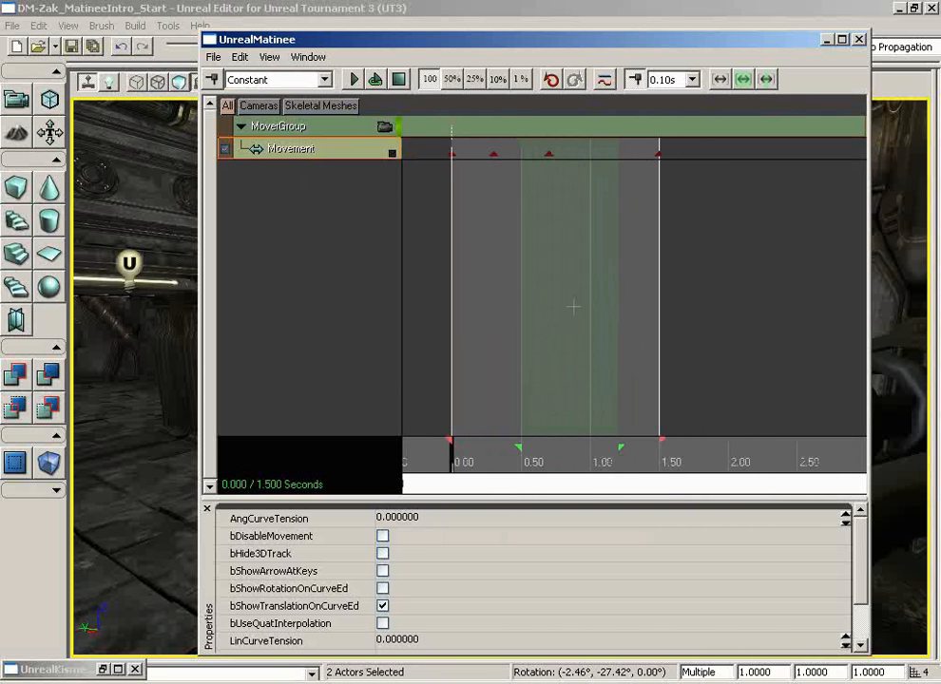
Turn Zoom To Scrub Position back on, test zooming around the time slider at 1.50 seconds, and move the slider to about 0.78 seconds.
{"action": "left_click", "coordinate": [269, 57]}
{"action": "left_click", "coordinate": [290, 93]}
{"action": "left_click_drag", "start_coordinate": [491, 463], "coordinate": [660, 449]}
{"action": "left_click", "coordinate": [619, 445]}
{"action": "left_click_drag", "start_coordinate": [737, 333], "coordinate": [926, 328]}
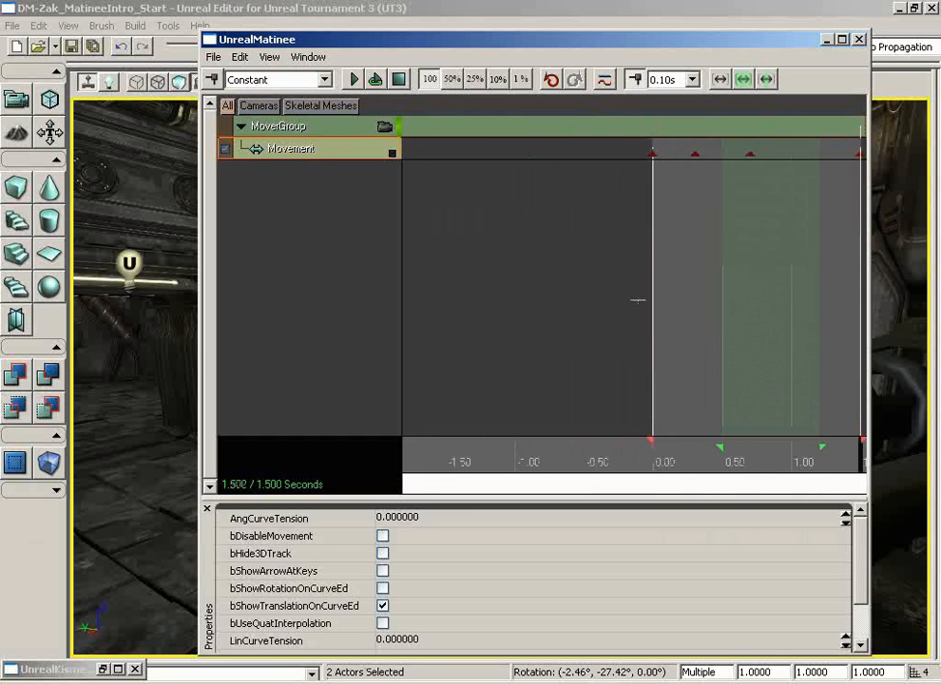
{"action": "scroll", "coordinate": [637, 301], "scroll_direction": "up", "scroll_amount": 4}
{"action": "scroll", "coordinate": [637, 301], "scroll_direction": "up", "scroll_amount": 11}
{"action": "scroll", "coordinate": [637, 300], "scroll_direction": "down", "scroll_amount": 14}
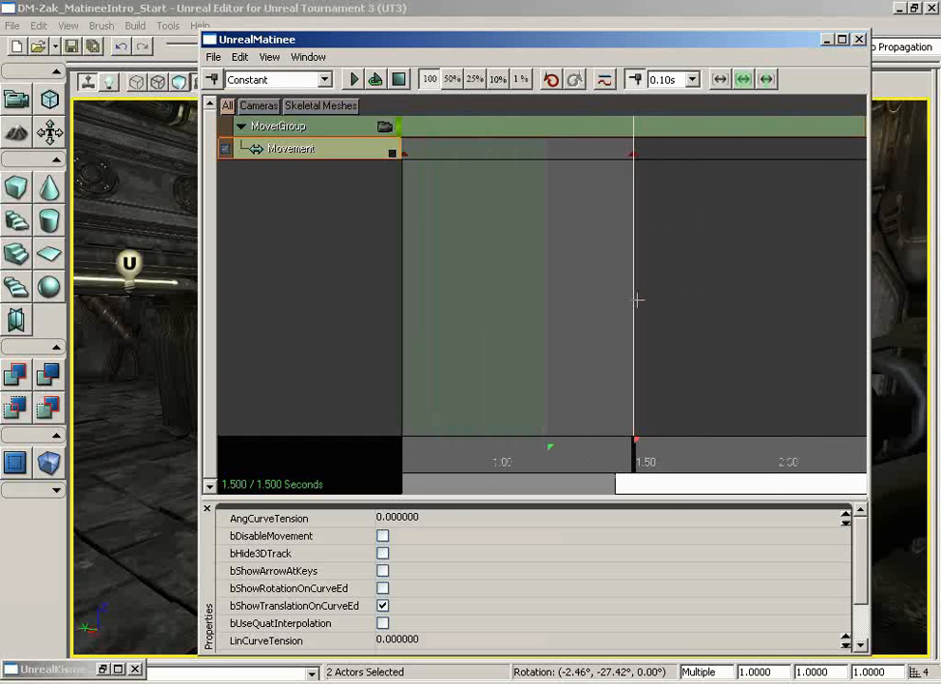
{"action": "left_click_drag", "start_coordinate": [638, 300], "coordinate": [853, 310]}
{"action": "left_click", "coordinate": [731, 459]}
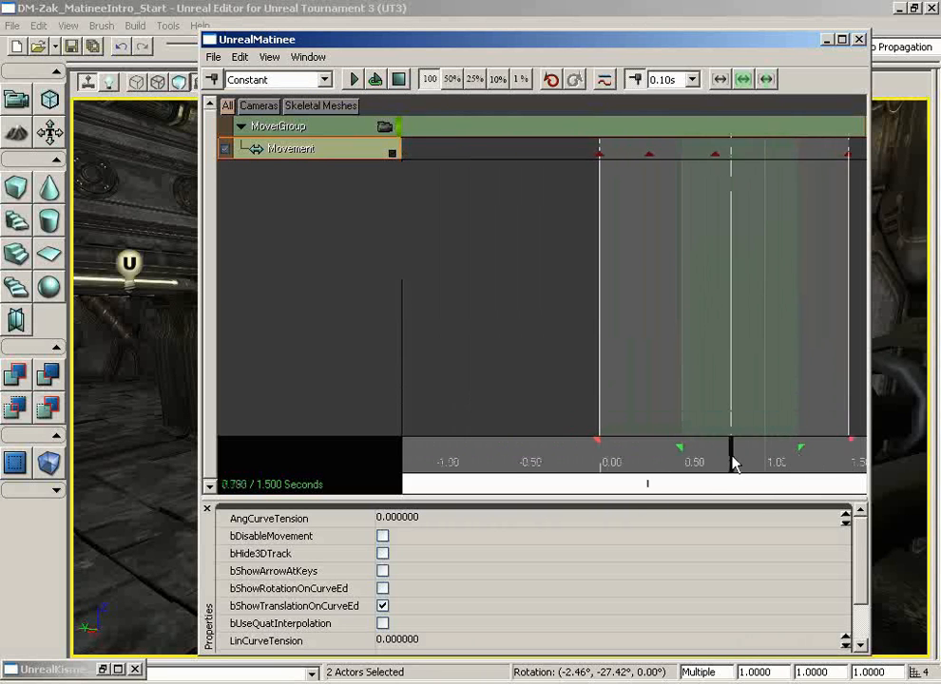
Fit the timeline view to the whole 1.50-second sequence, and refit it to the loop section from 0.50 to about 1.20 seconds.
{"action": "left_click", "coordinate": [272, 59]}
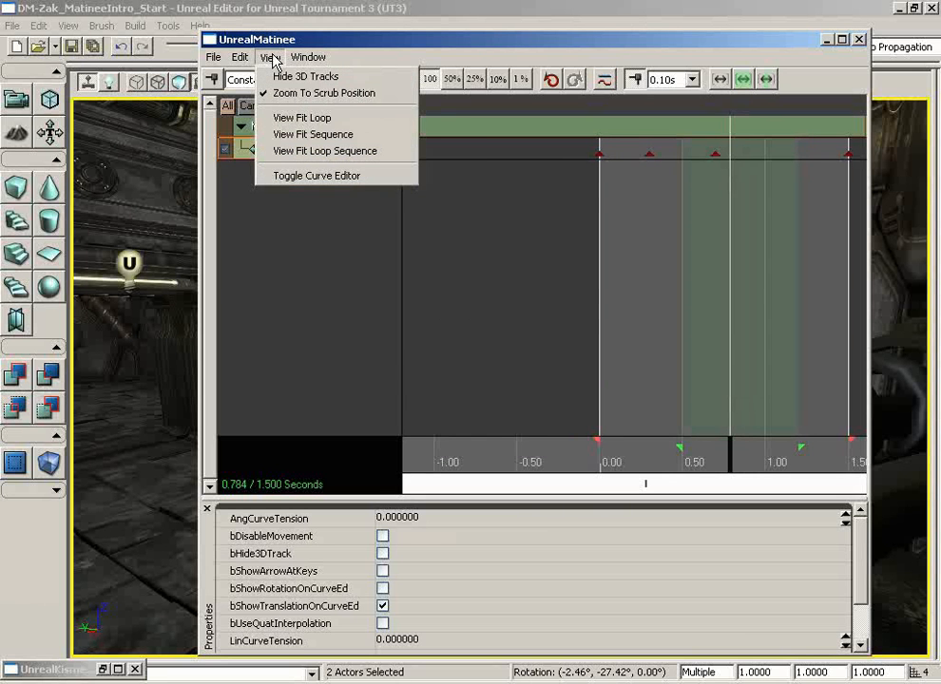
{"action": "left_click", "coordinate": [290, 121]}
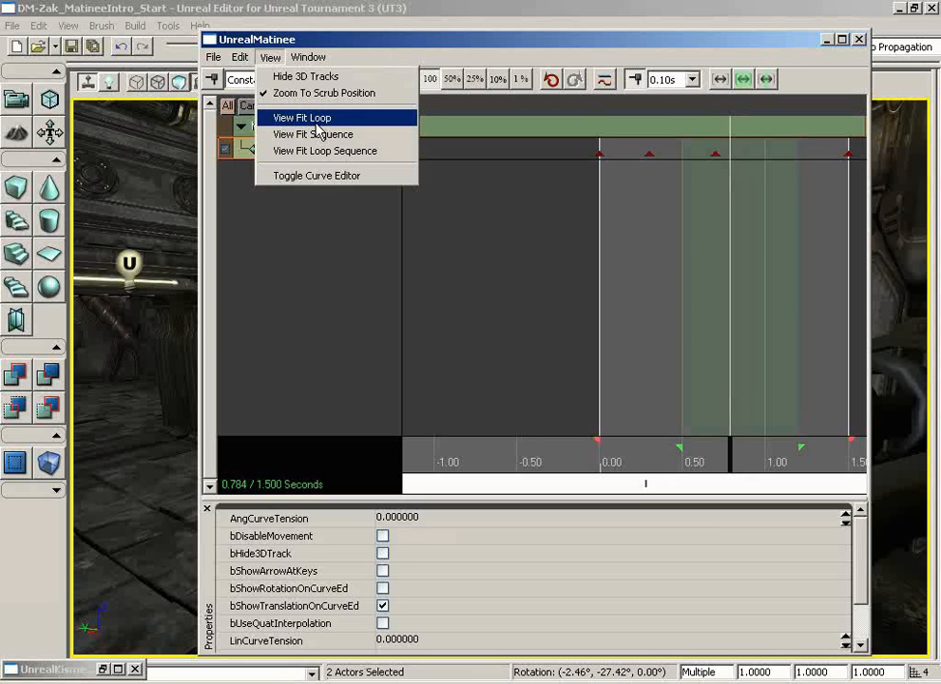
{"action": "left_click", "coordinate": [314, 121]}
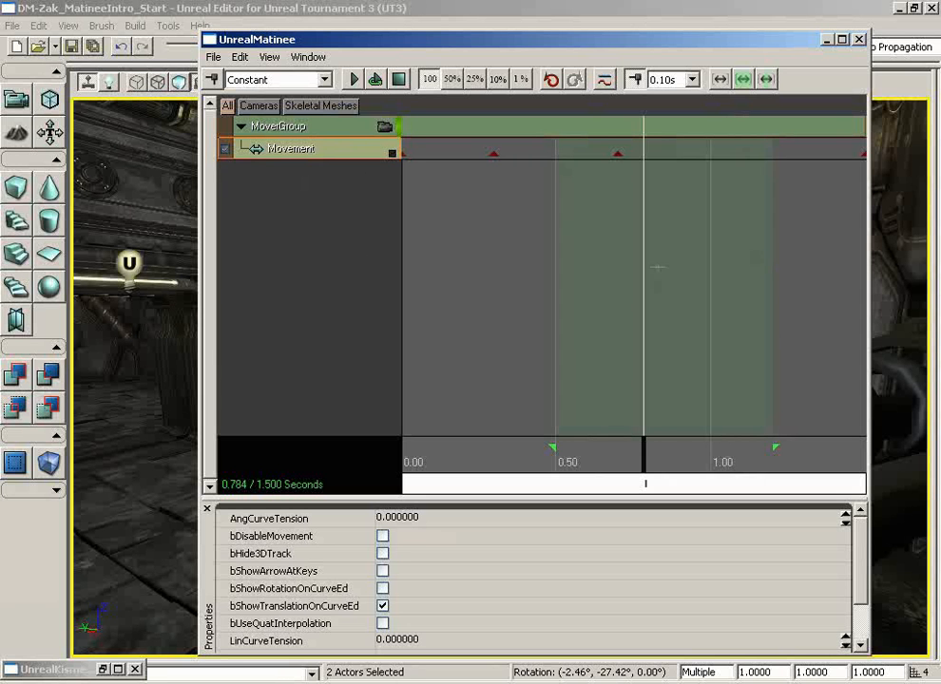
{"action": "scroll", "coordinate": [654, 256], "scroll_direction": "down", "scroll_amount": 4}
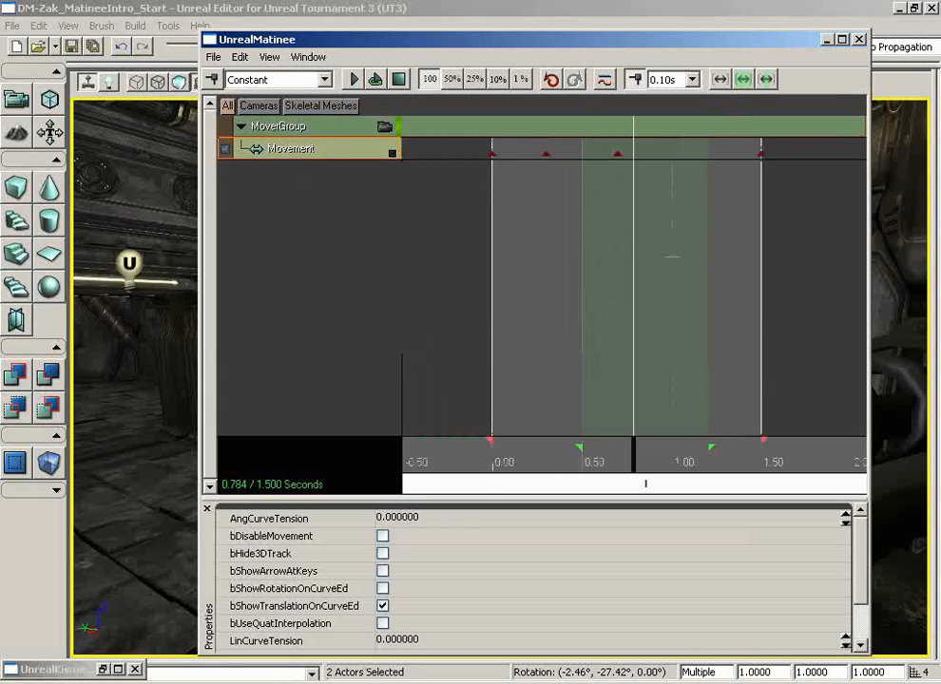
{"action": "left_click", "coordinate": [270, 57]}
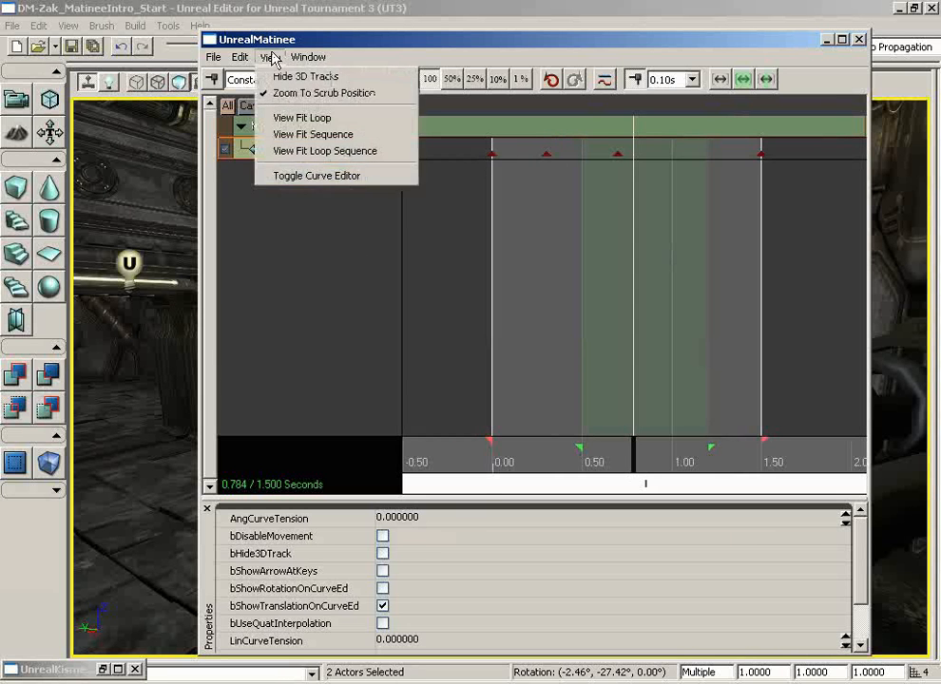
{"action": "left_click", "coordinate": [301, 136]}
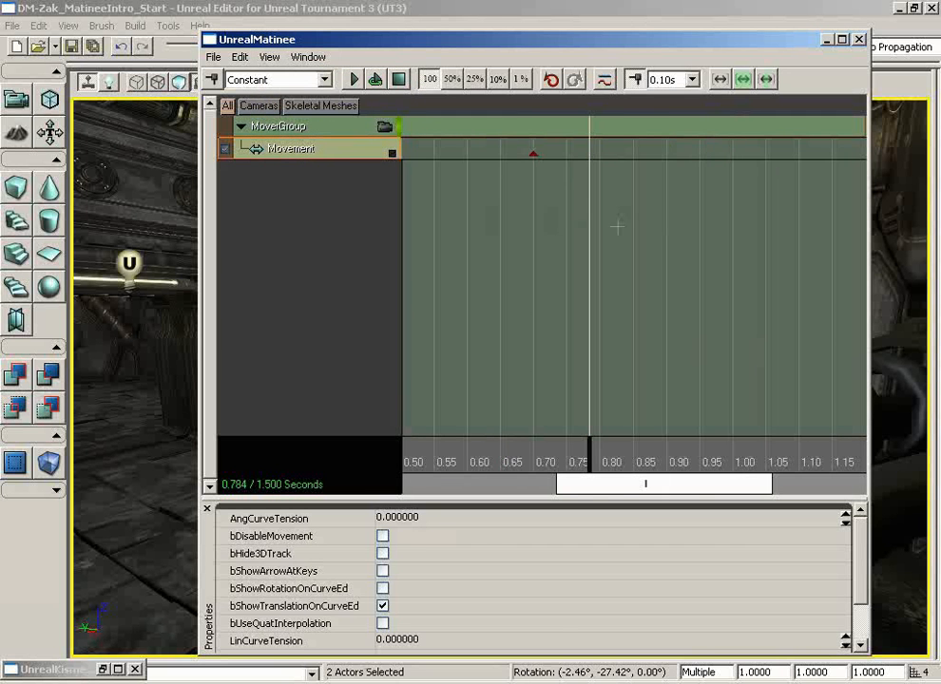
Stretch the loop section over the whole sequence from 0.00 to 1.50 seconds with View Fit Loop Sequence.
{"action": "scroll", "coordinate": [638, 248], "scroll_direction": "up", "scroll_amount": 5}
{"action": "scroll", "coordinate": [638, 248], "scroll_direction": "down", "scroll_amount": 11}
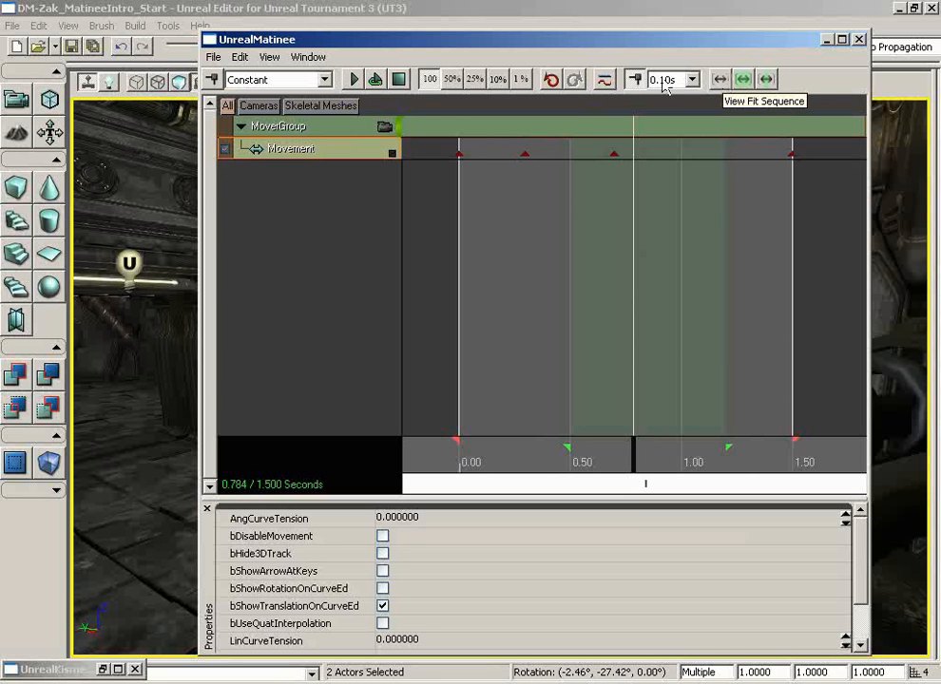
{"action": "left_click", "coordinate": [309, 58]}
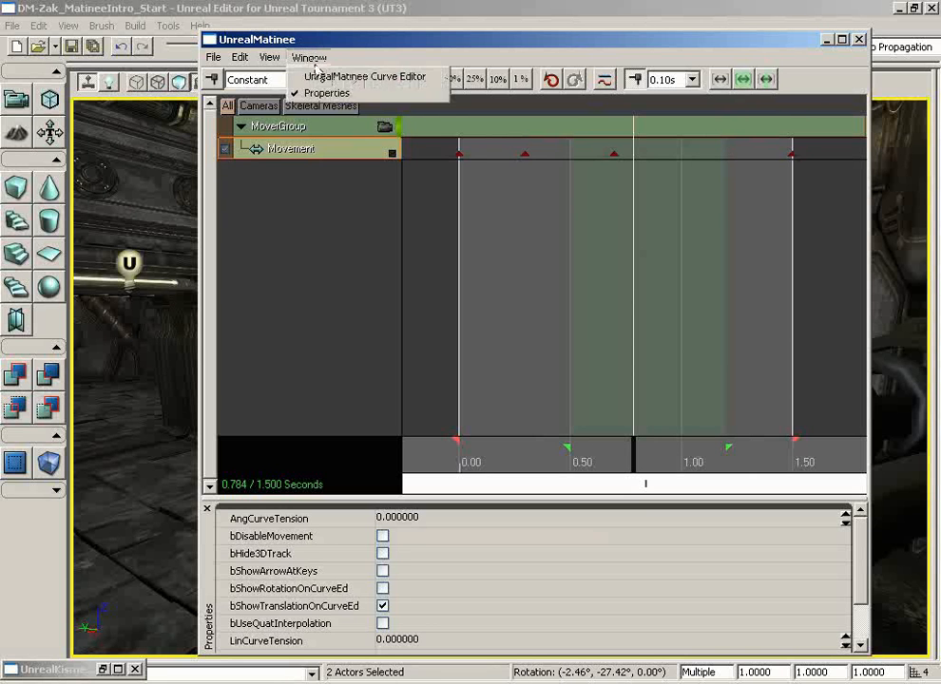
{"action": "mouse_move", "coordinate": [271, 57]}
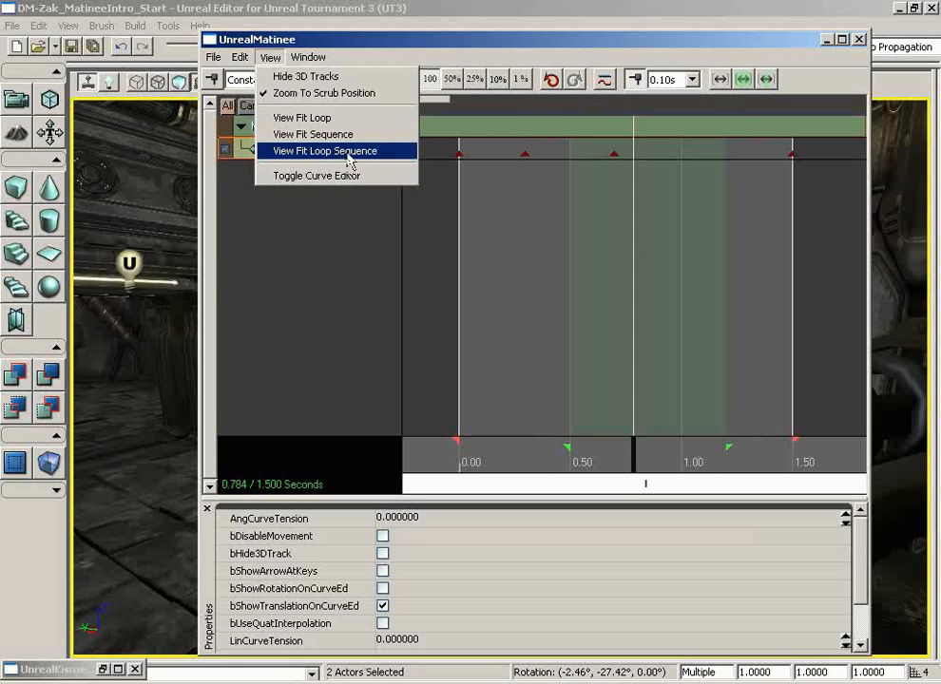
{"action": "left_click", "coordinate": [345, 151]}
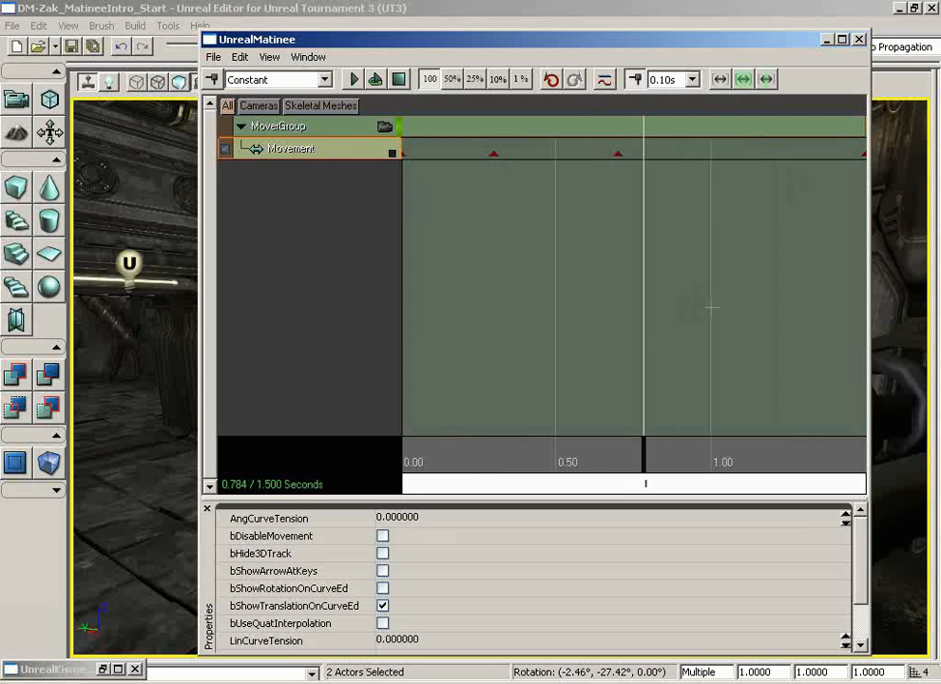
{"action": "scroll", "coordinate": [711, 307], "scroll_direction": "down", "scroll_amount": 5}
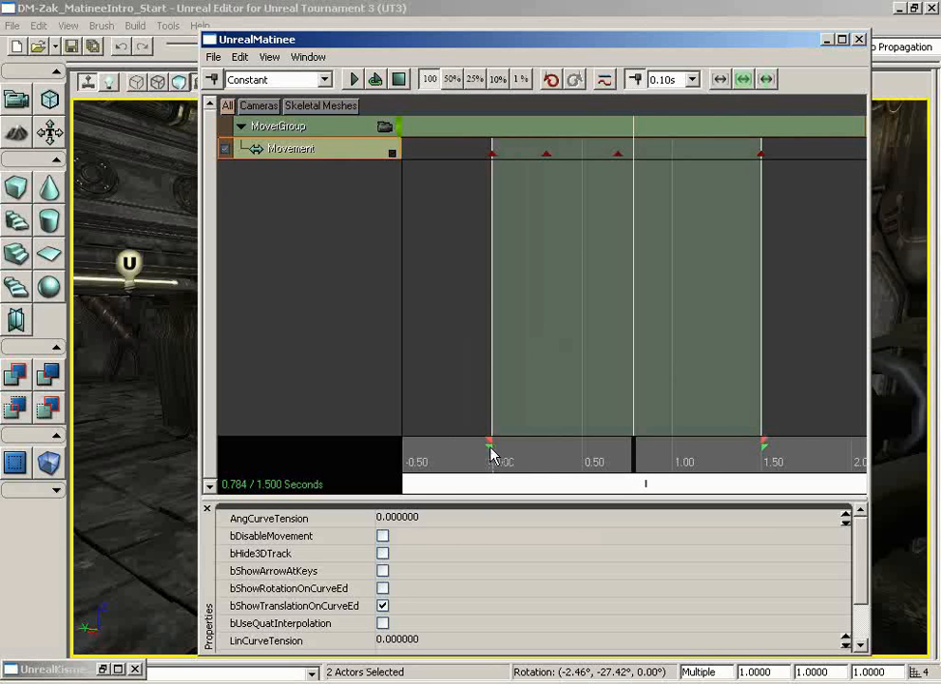
Show the Curve Editor with the Toggle Curve Editor command and hide it again the same way.
{"action": "left_click", "coordinate": [271, 58]}
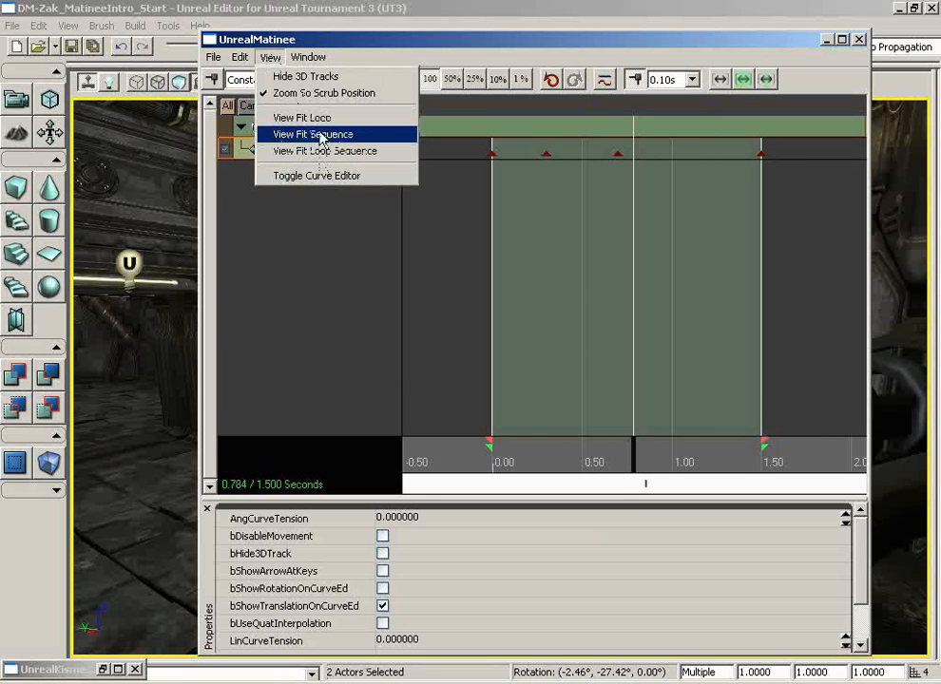
{"action": "left_click", "coordinate": [377, 180]}
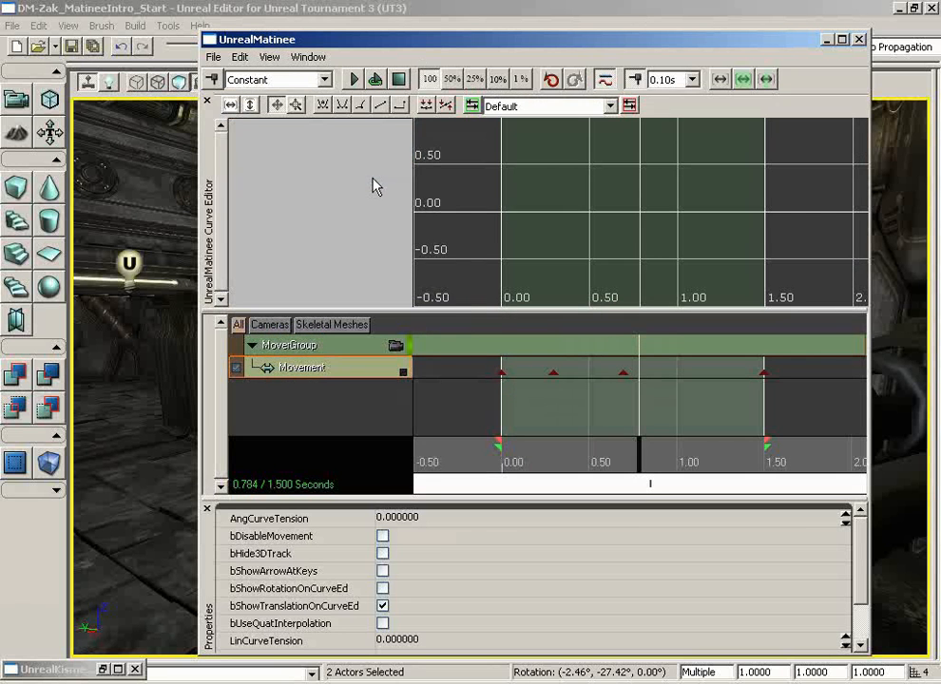
{"action": "left_click", "coordinate": [270, 57]}
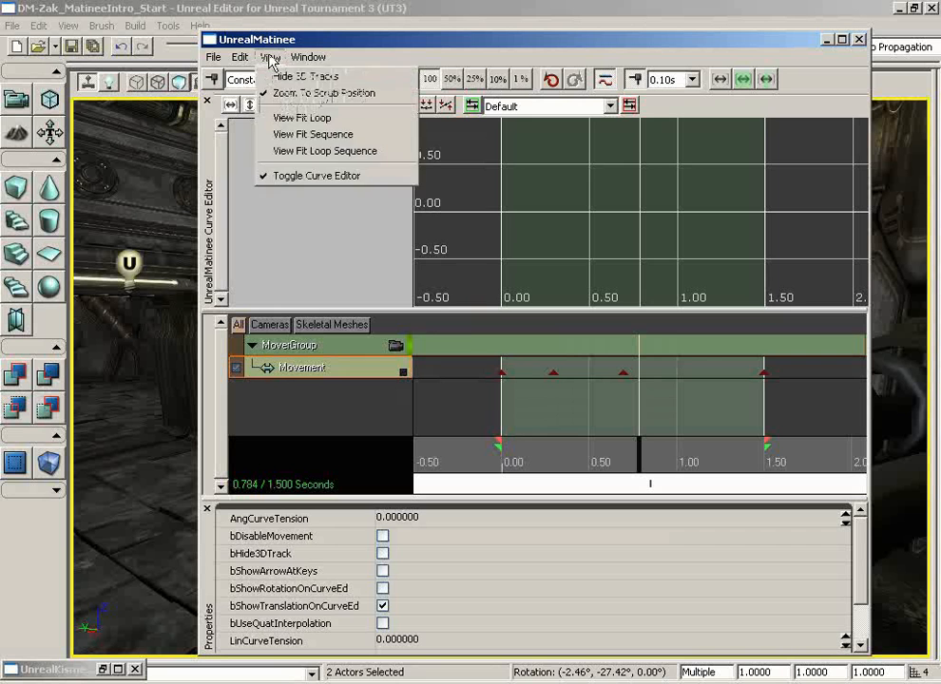
{"action": "left_click", "coordinate": [281, 176]}
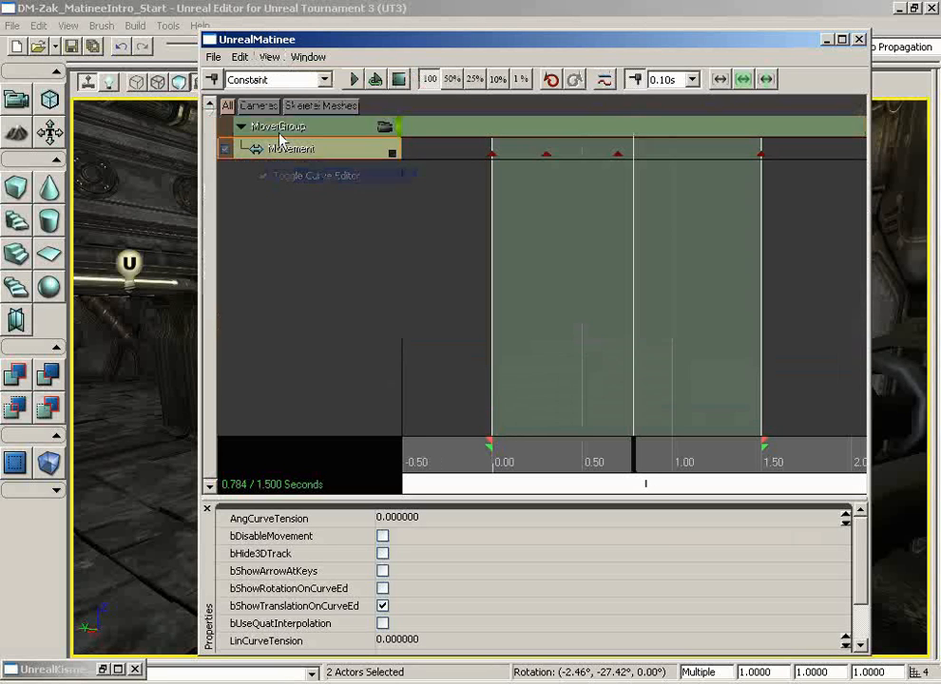
Test showing and hiding the UnrealMatinee Curve Editor through its window visibility option instead of the toggle command.
{"action": "left_click", "coordinate": [307, 58]}
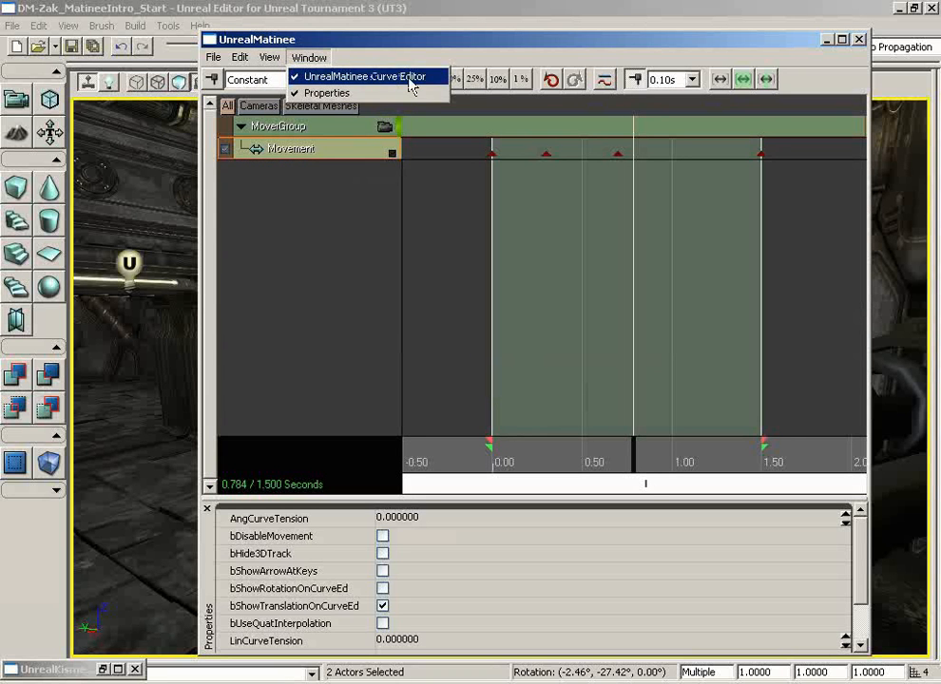
{"action": "left_click", "coordinate": [409, 77]}
{"action": "left_click", "coordinate": [309, 57]}
{"action": "left_click", "coordinate": [335, 77]}
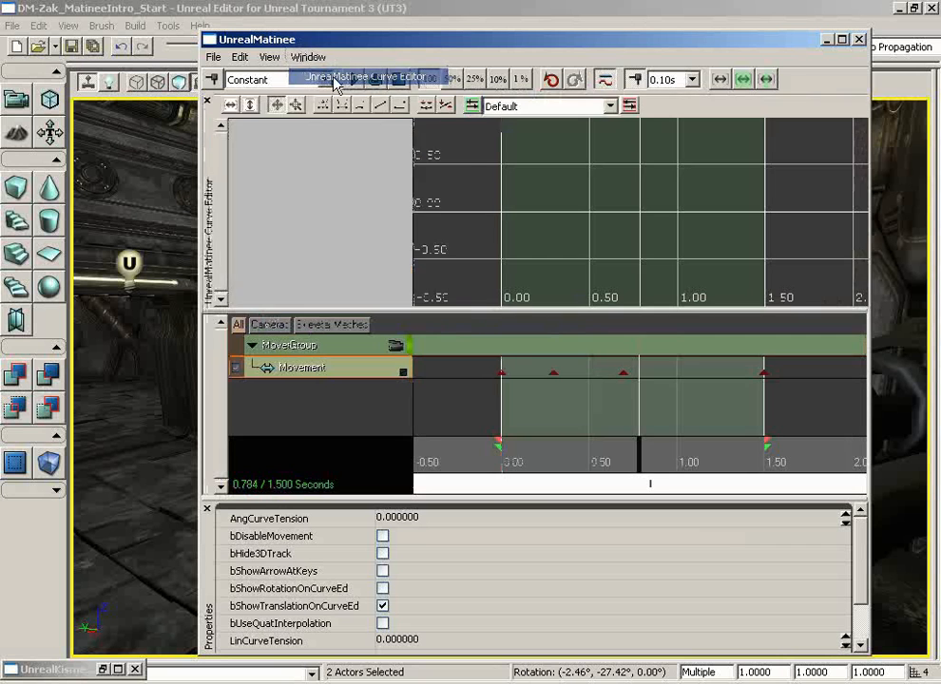
{"action": "left_click", "coordinate": [308, 58]}
{"action": "left_click", "coordinate": [304, 76]}
Show the Curve Editor with the toggle command and hide it through its window visibility option.
{"action": "left_click", "coordinate": [271, 58]}
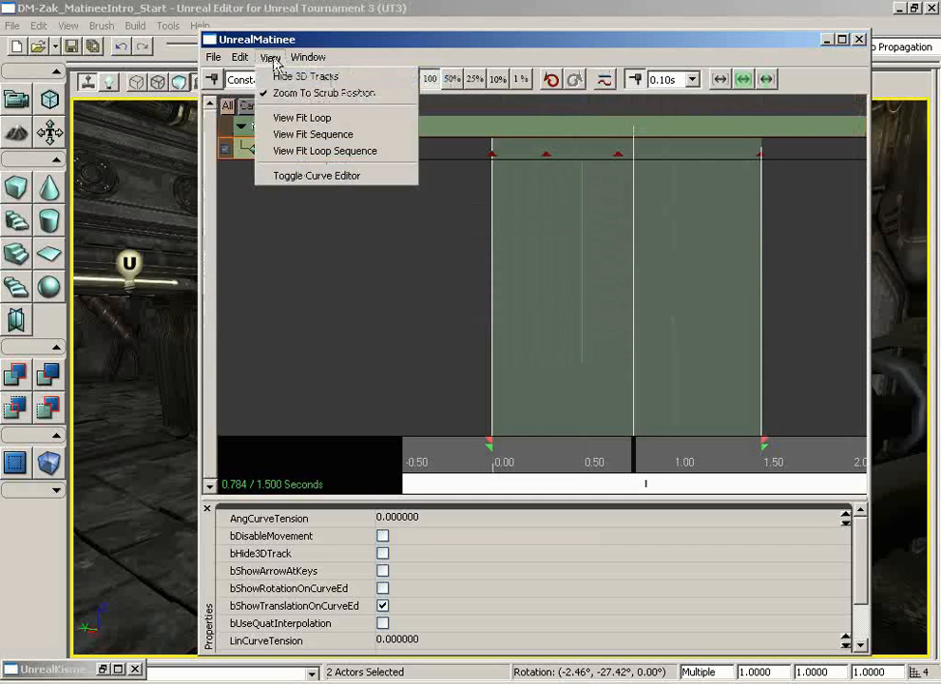
{"action": "left_click", "coordinate": [287, 176]}
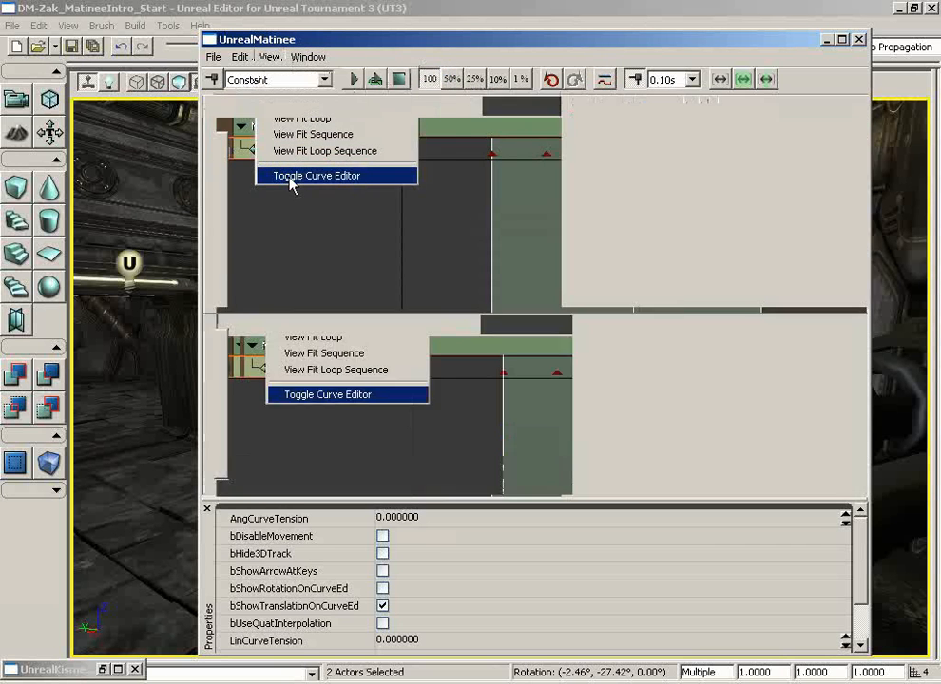
{"action": "left_click", "coordinate": [309, 57]}
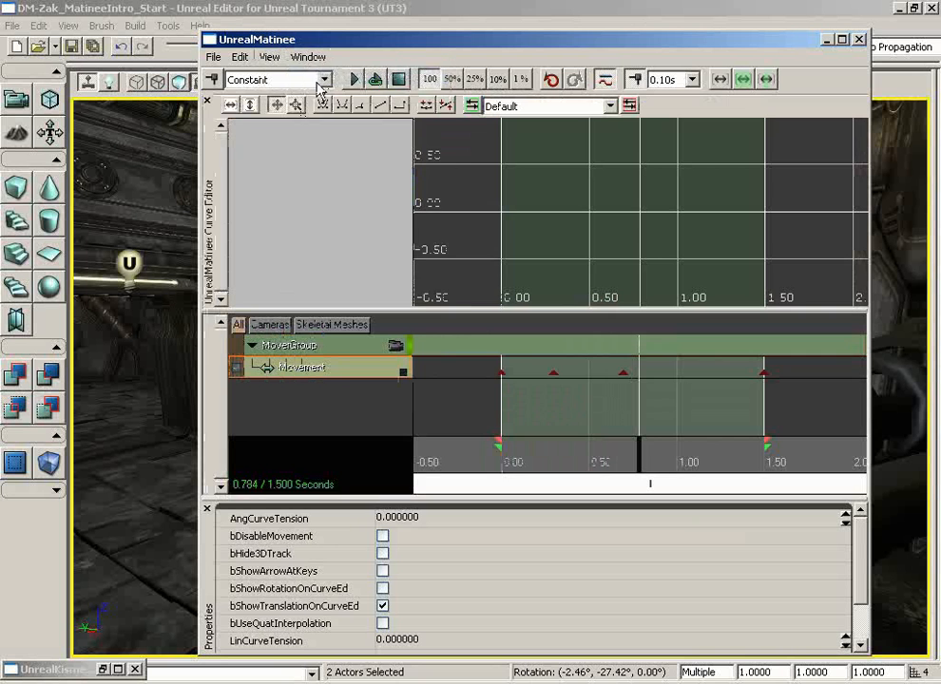
{"action": "left_click", "coordinate": [308, 57]}
{"action": "left_click", "coordinate": [364, 76]}
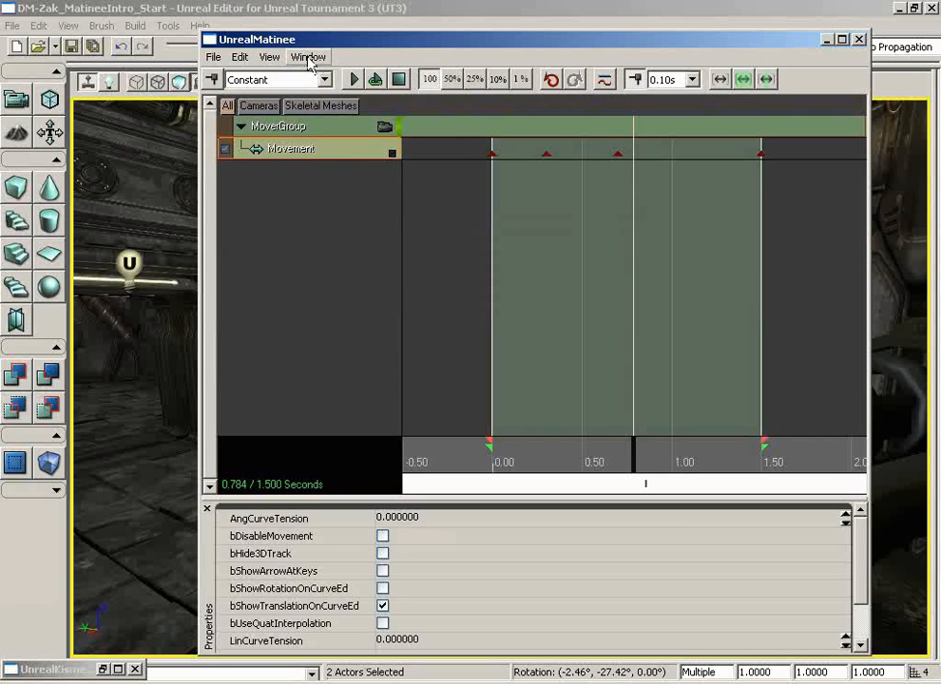
Hide Matinee's Properties pane and show it again.
{"action": "left_click", "coordinate": [308, 57]}
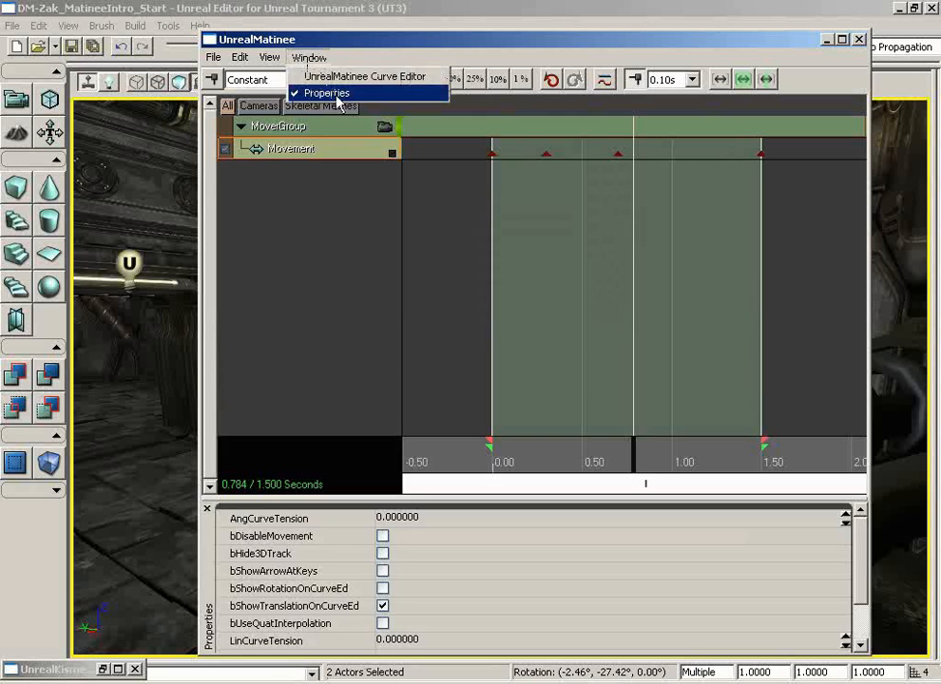
{"action": "left_click", "coordinate": [337, 94]}
{"action": "left_click", "coordinate": [308, 57]}
{"action": "left_click", "coordinate": [325, 94]}
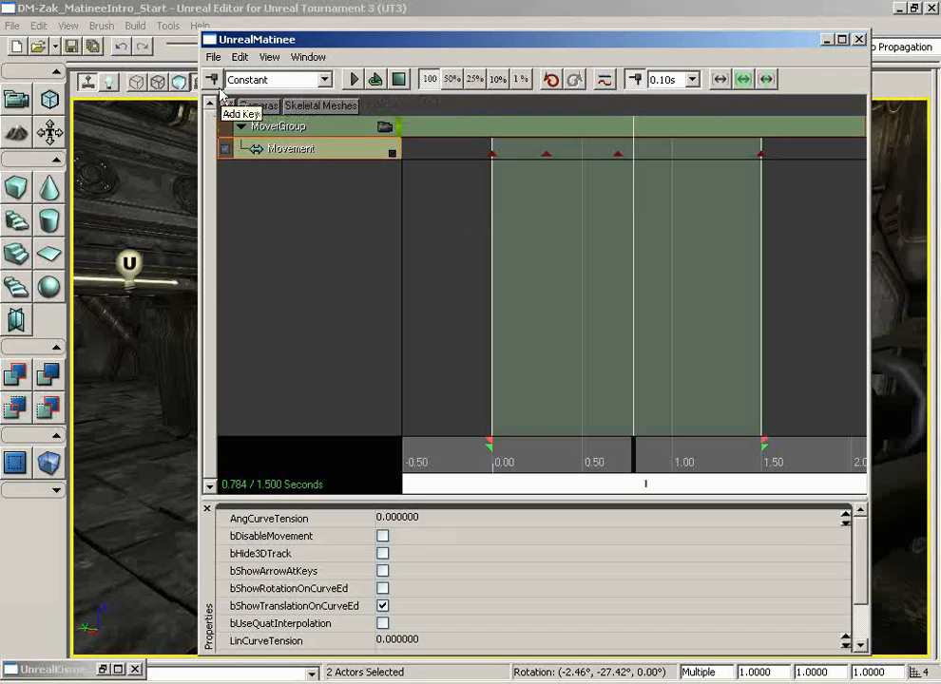
Show the Movement track's curves in the Curve Editor and fit them vertically.
{"action": "left_click", "coordinate": [245, 80]}
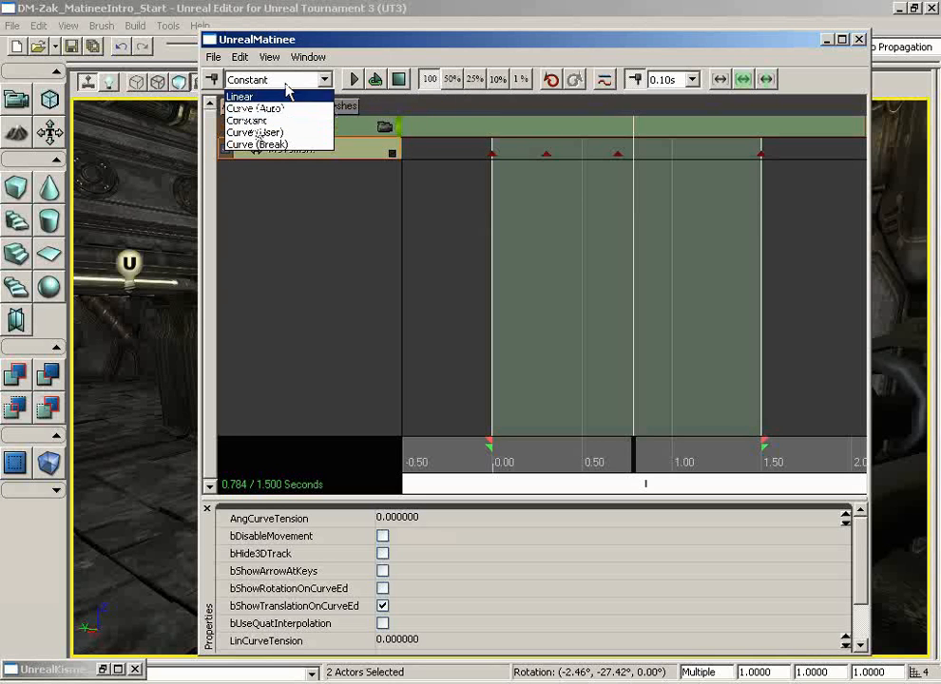
{"action": "left_click", "coordinate": [602, 76]}
{"action": "left_click", "coordinate": [605, 79]}
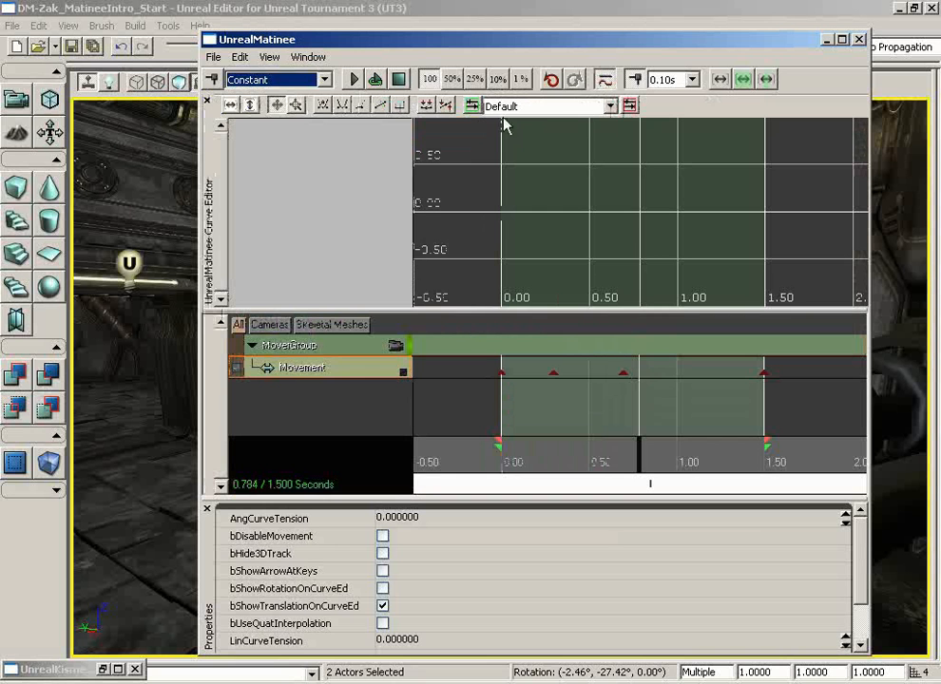
{"action": "left_click", "coordinate": [403, 372]}
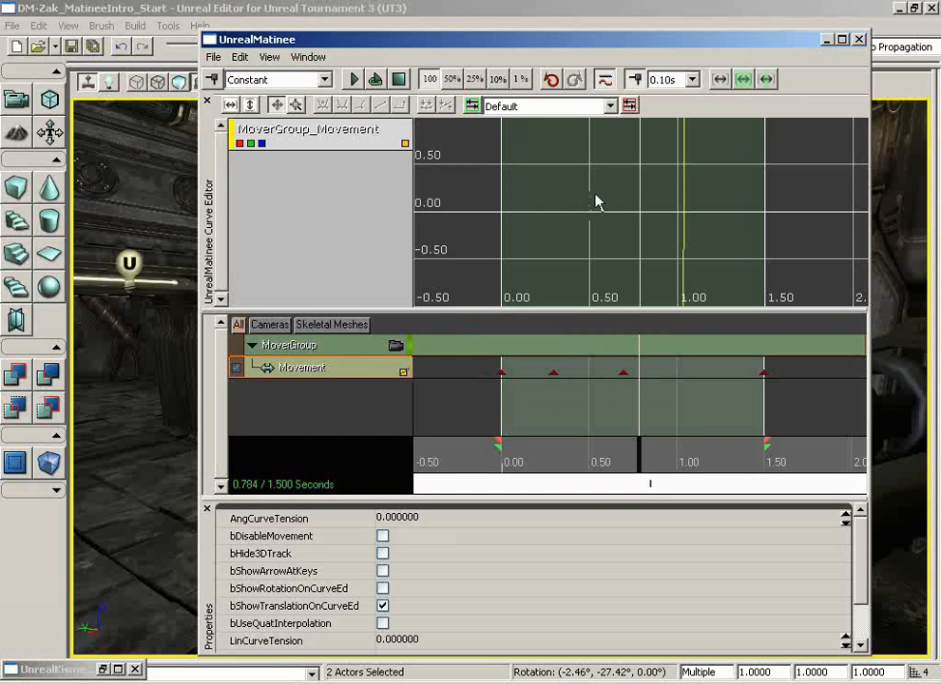
{"action": "left_click", "coordinate": [249, 105]}
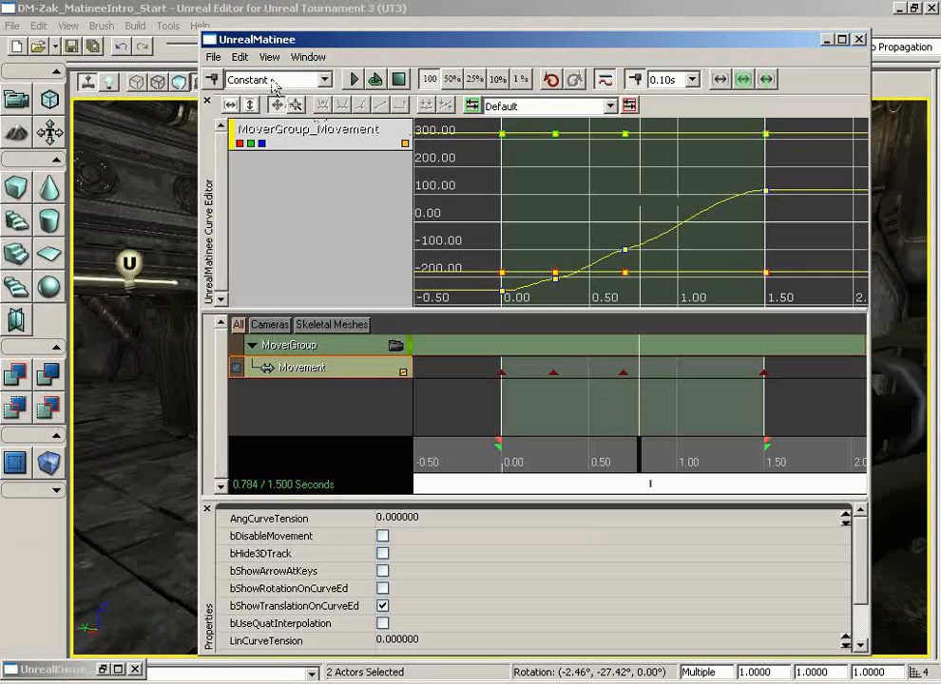
Hide the Curve Editor and review the interpolation modes for new keys, leaving Constant selected.
{"action": "left_click", "coordinate": [604, 80]}
{"action": "left_click", "coordinate": [233, 80]}
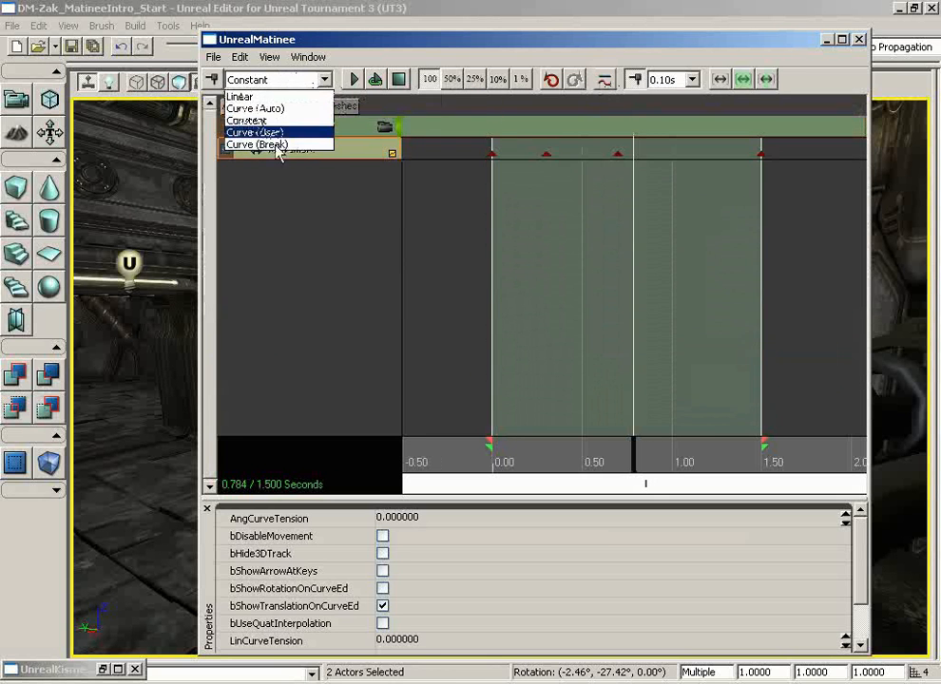
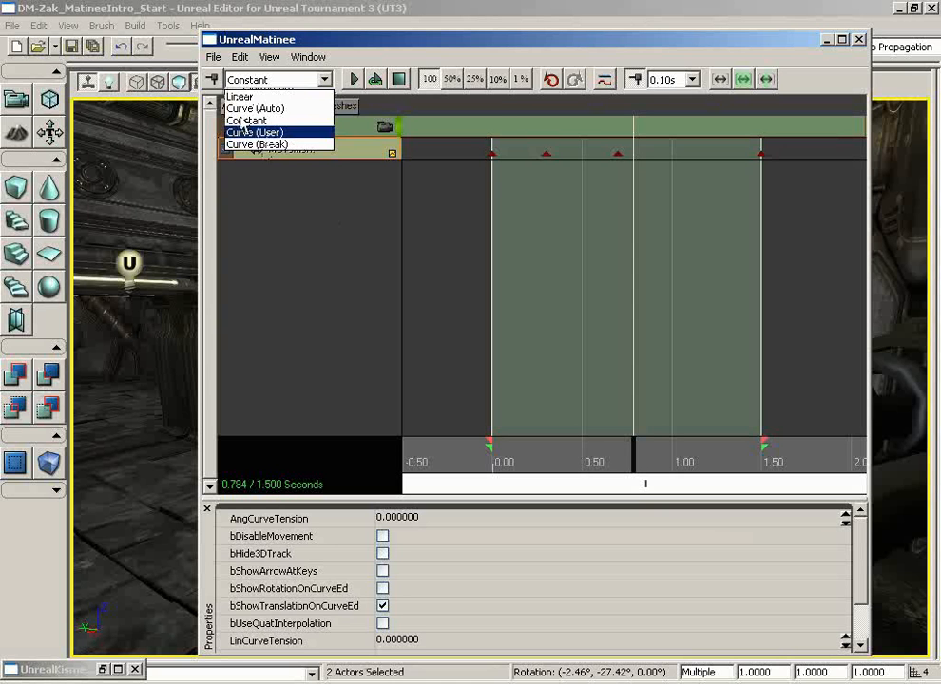
{"action": "left_click", "coordinate": [276, 82]}
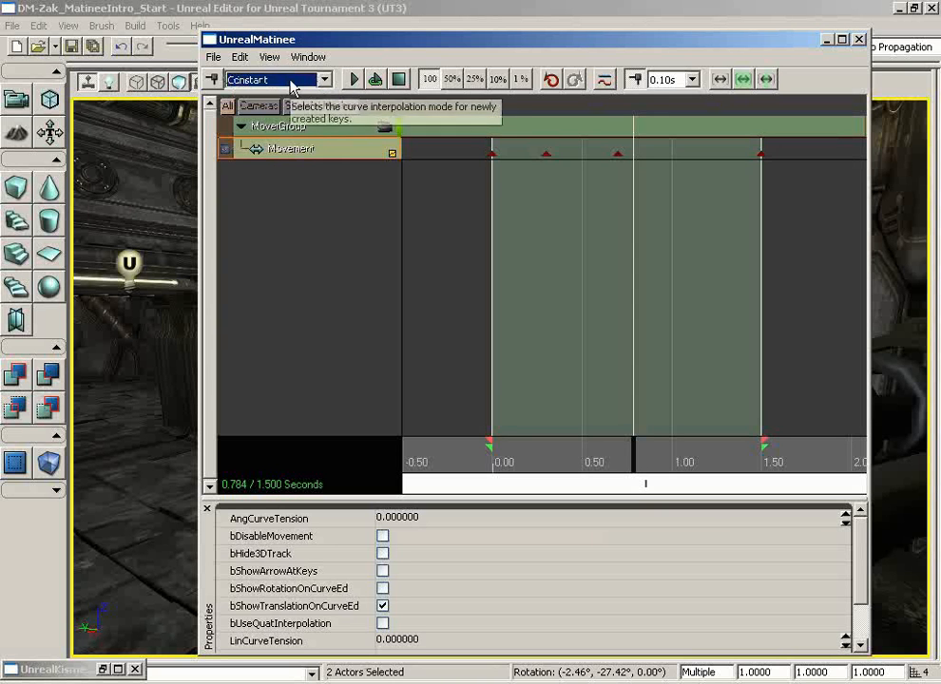
Test playing the sequence and stopping it back to 0.000 seconds, moving the Matinee window off the viewport and partly back.
{"action": "left_click", "coordinate": [352, 82]}
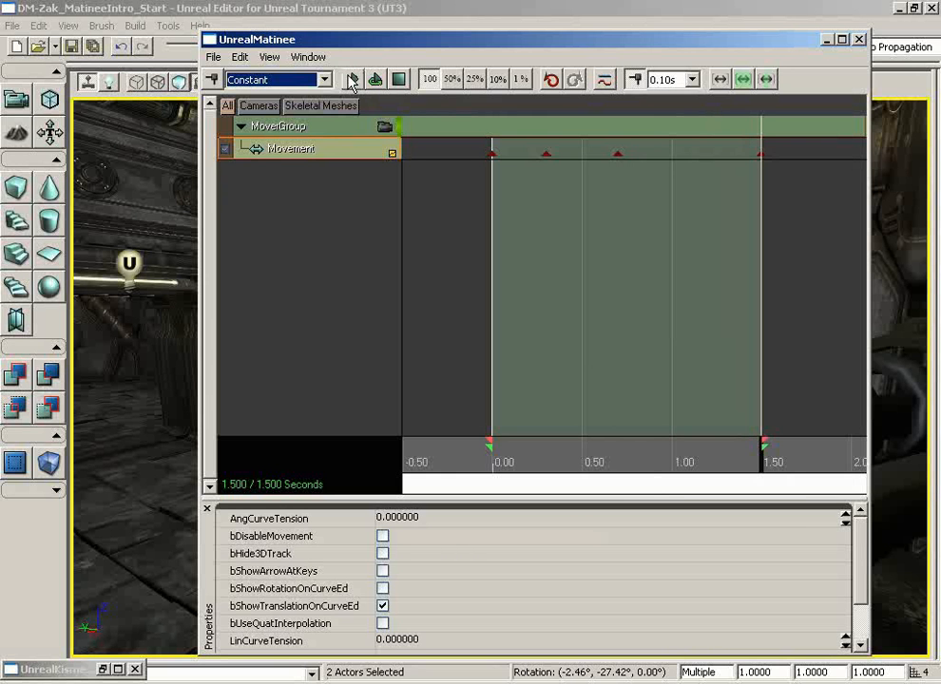
{"action": "left_click_drag", "start_coordinate": [390, 42], "coordinate": [820, 37]}
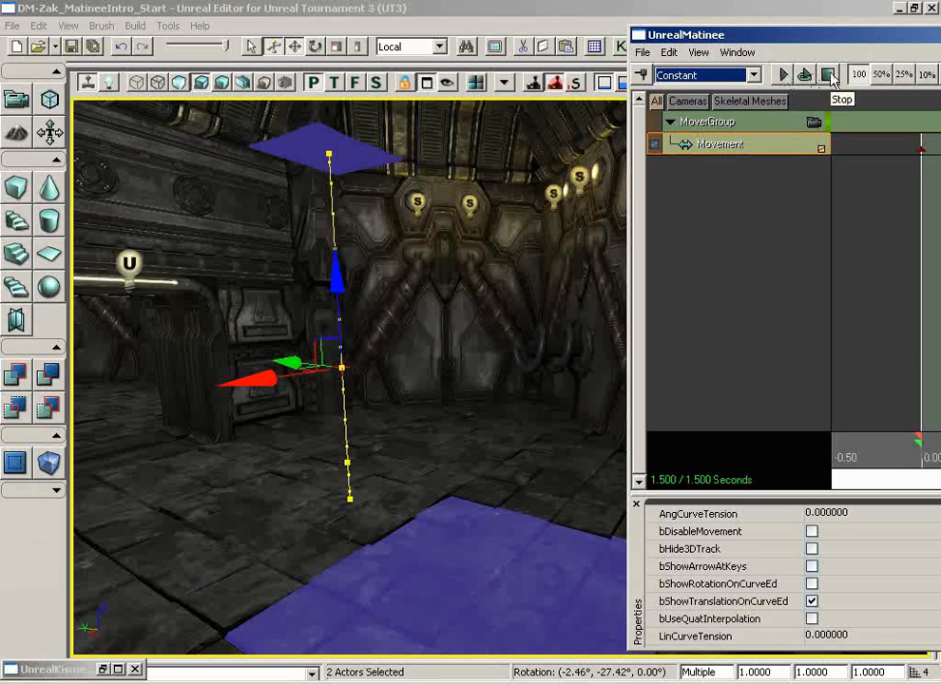
{"action": "left_click", "coordinate": [828, 75]}
{"action": "left_click", "coordinate": [779, 75]}
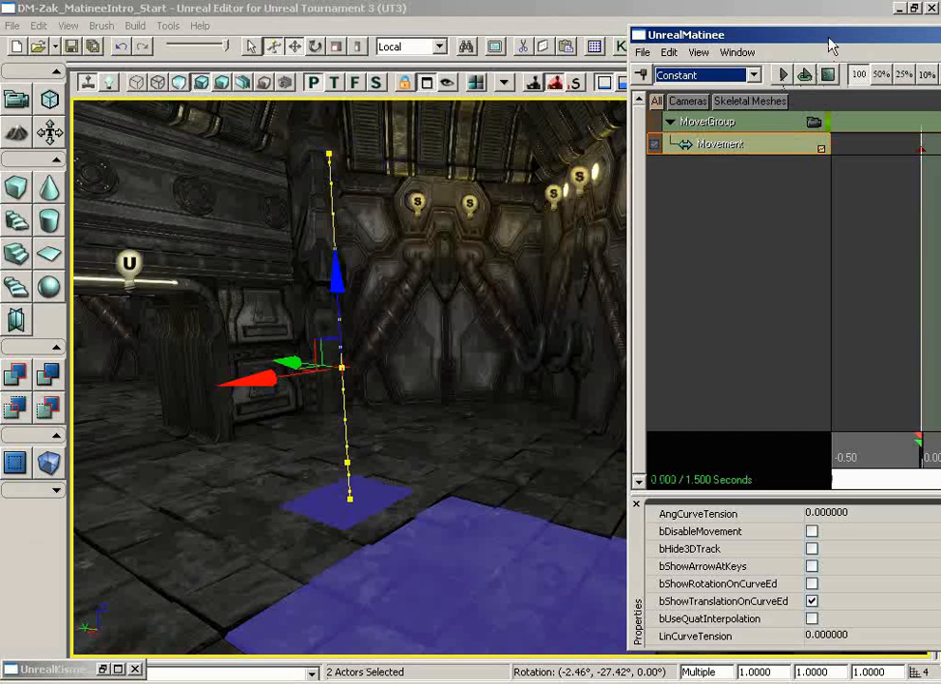
{"action": "left_click_drag", "start_coordinate": [773, 38], "coordinate": [455, 18]}
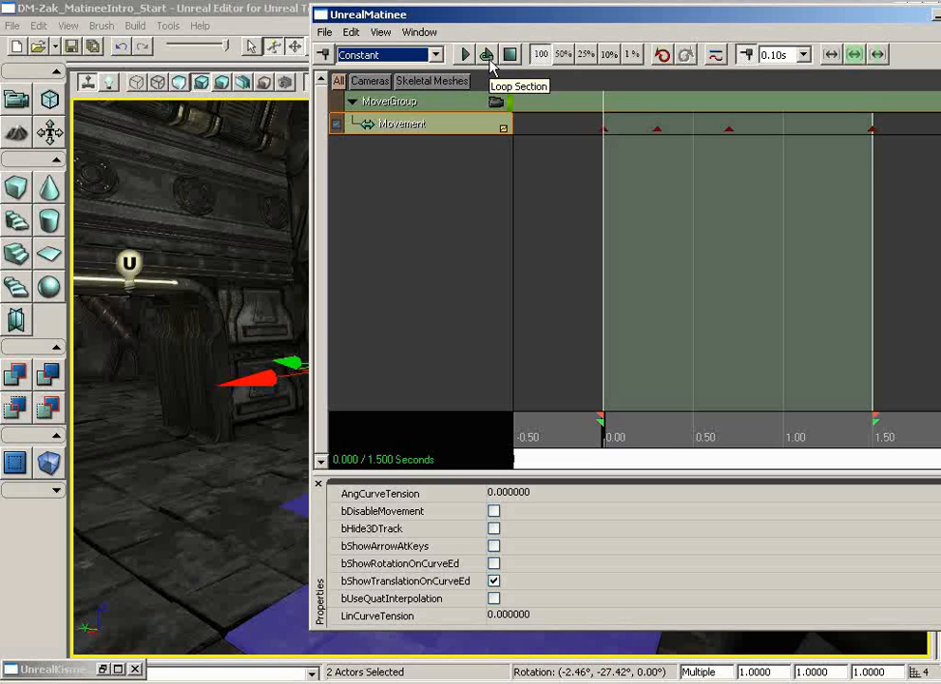
Preview the mover animation as a loop over the full section with the viewport in sight, and stop playback.
{"action": "left_click", "coordinate": [487, 57]}
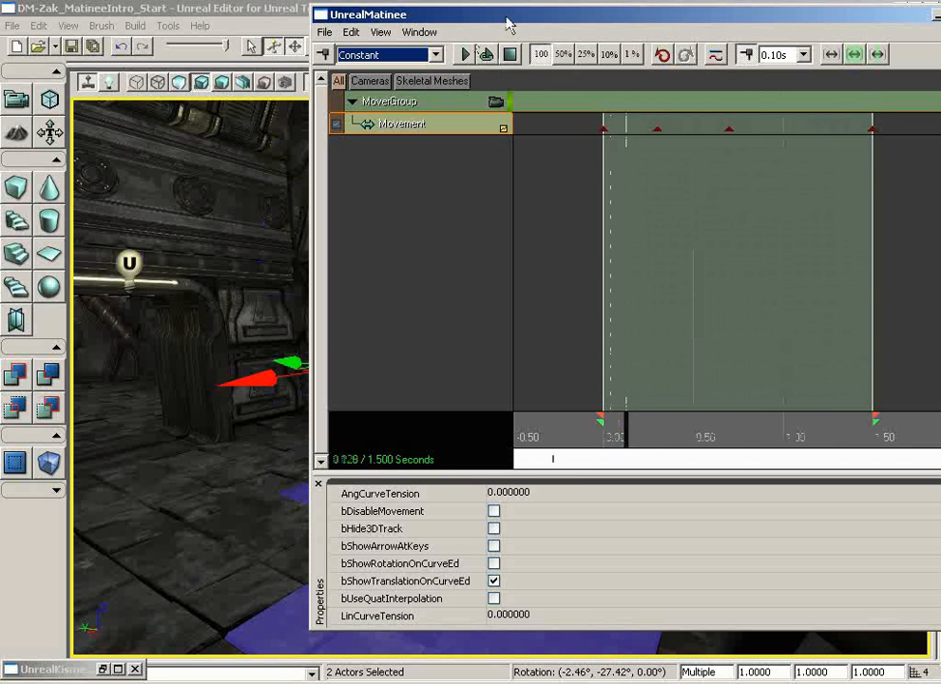
{"action": "left_click_drag", "start_coordinate": [506, 30], "coordinate": [760, 52]}
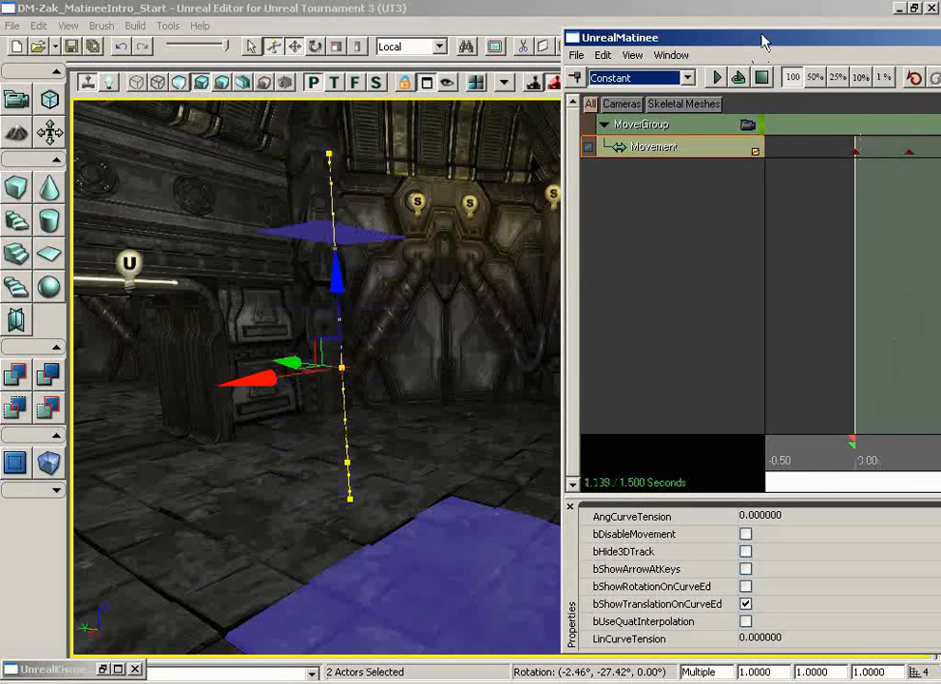
{"action": "left_click_drag", "start_coordinate": [763, 42], "coordinate": [393, 36]}
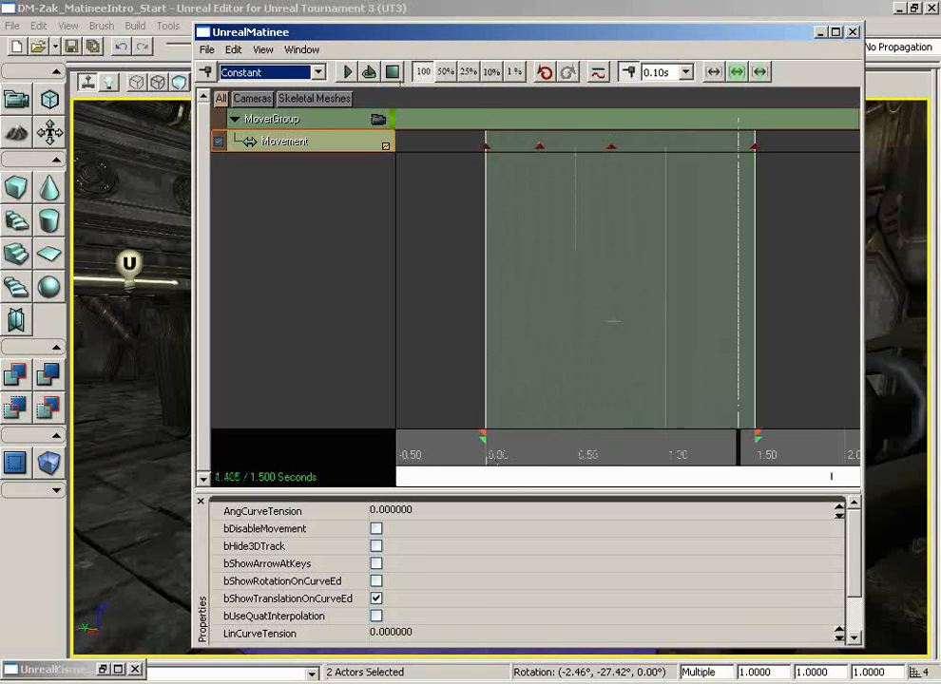
{"action": "left_click", "coordinate": [393, 71]}
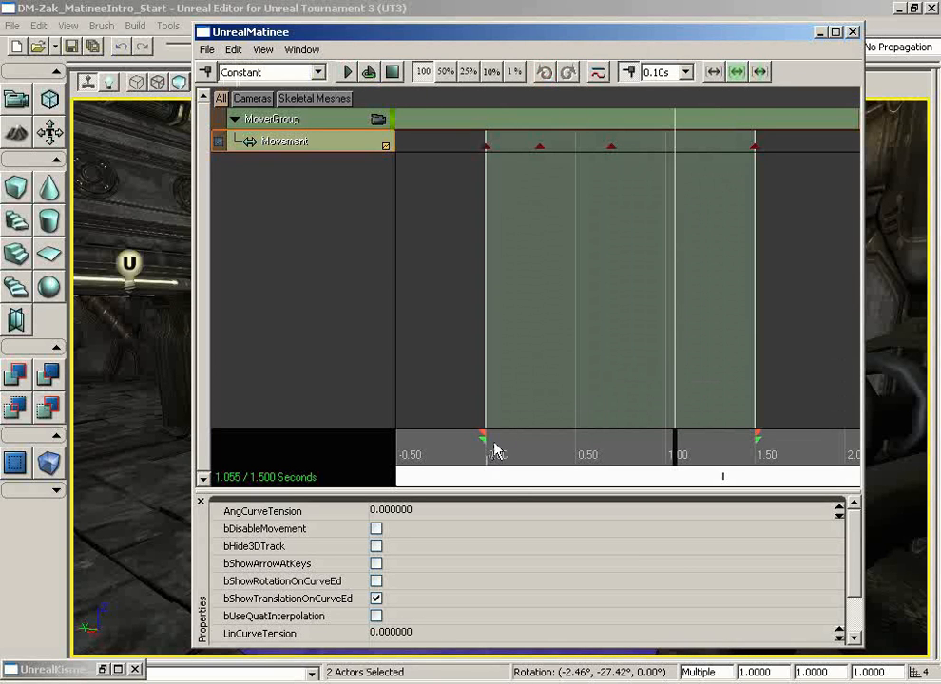
Narrow the loop section to about 0.60 to 1.00 seconds and preview the looped movement in the viewport.
{"action": "mouse_move", "coordinate": [485, 447]}
{"action": "left_mouse_down"}
{"action": "mouse_move", "coordinate": [652, 449]}
{"action": "mouse_move", "coordinate": [589, 445]}
{"action": "left_mouse_up"}
{"action": "left_click_drag", "start_coordinate": [760, 439], "coordinate": [671, 444]}
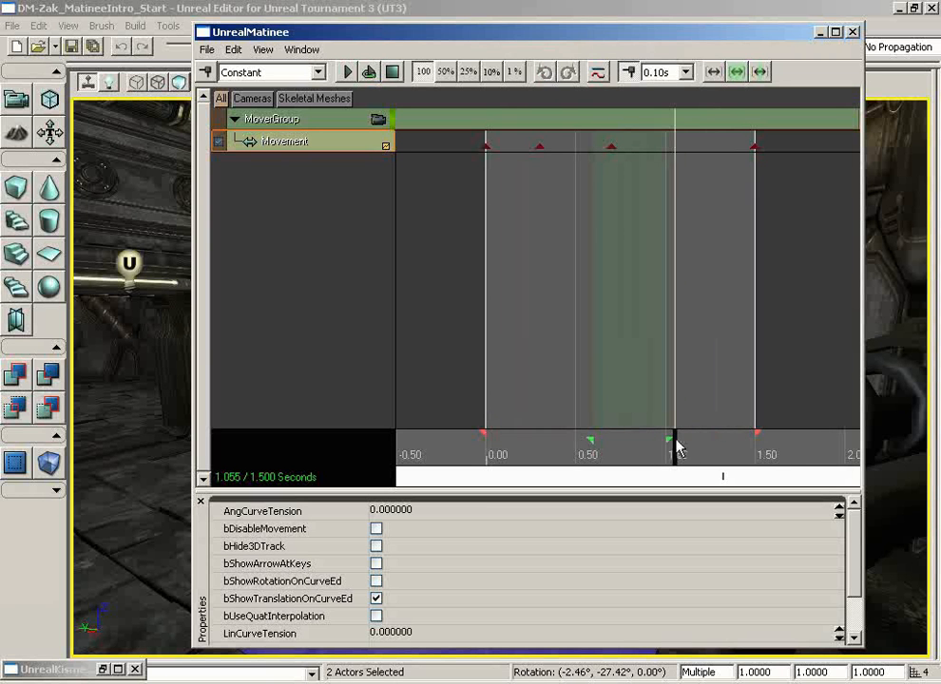
{"action": "left_click_drag", "start_coordinate": [642, 35], "coordinate": [940, 50]}
{"action": "left_click", "coordinate": [668, 86]}
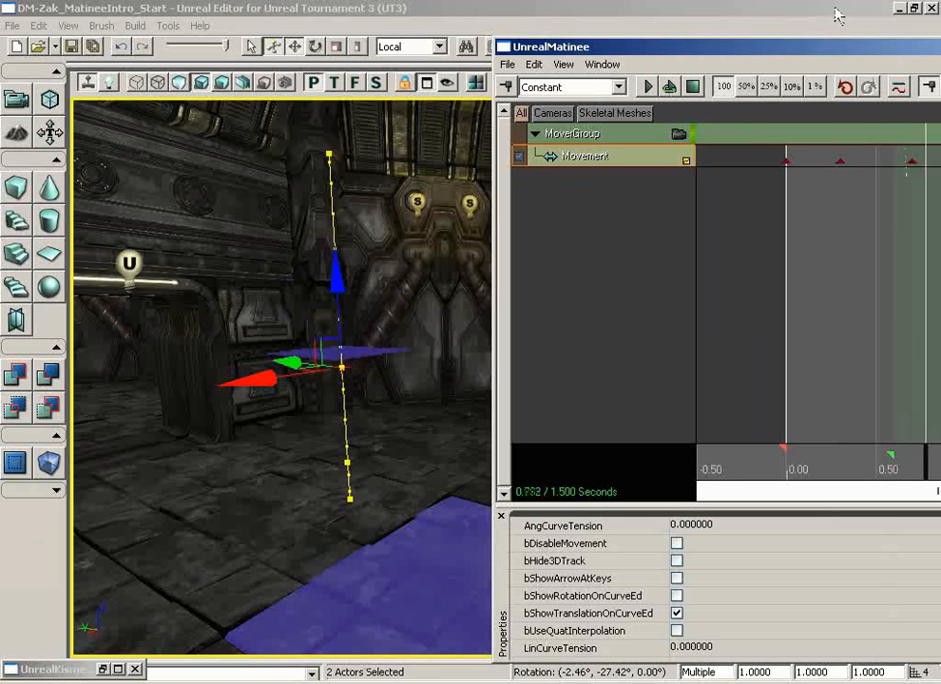
{"action": "left_click_drag", "start_coordinate": [834, 46], "coordinate": [513, 16]}
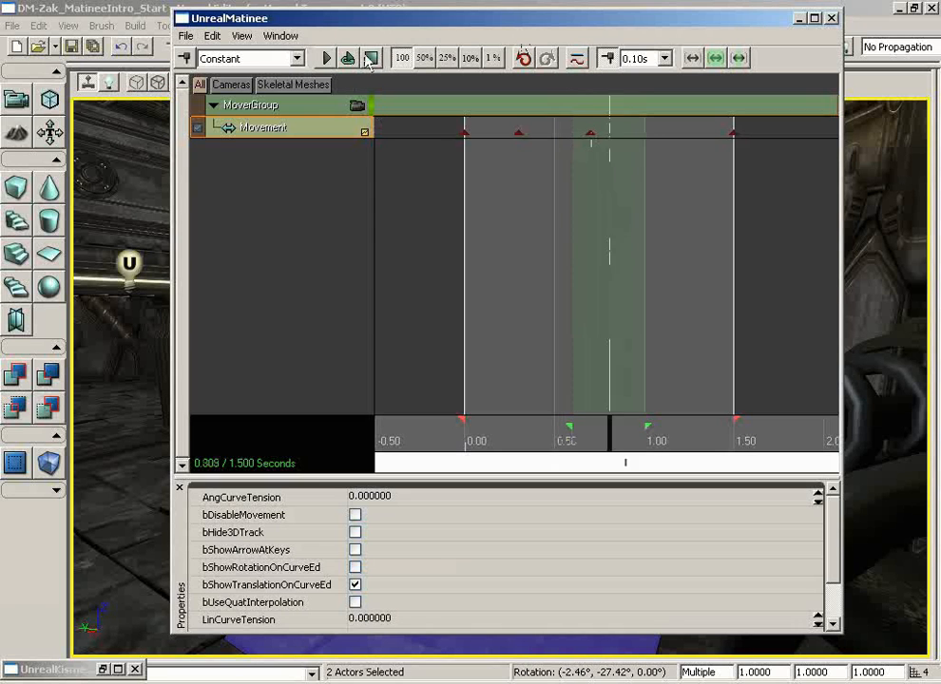
Delete the two middle keys at 0.30 s and 0.70 s from the Movement track.
{"action": "left_click", "coordinate": [518, 132]}
{"action": "key", "text": "Return"}
{"action": "left_click", "coordinate": [590, 133], "text": "ctrl"}
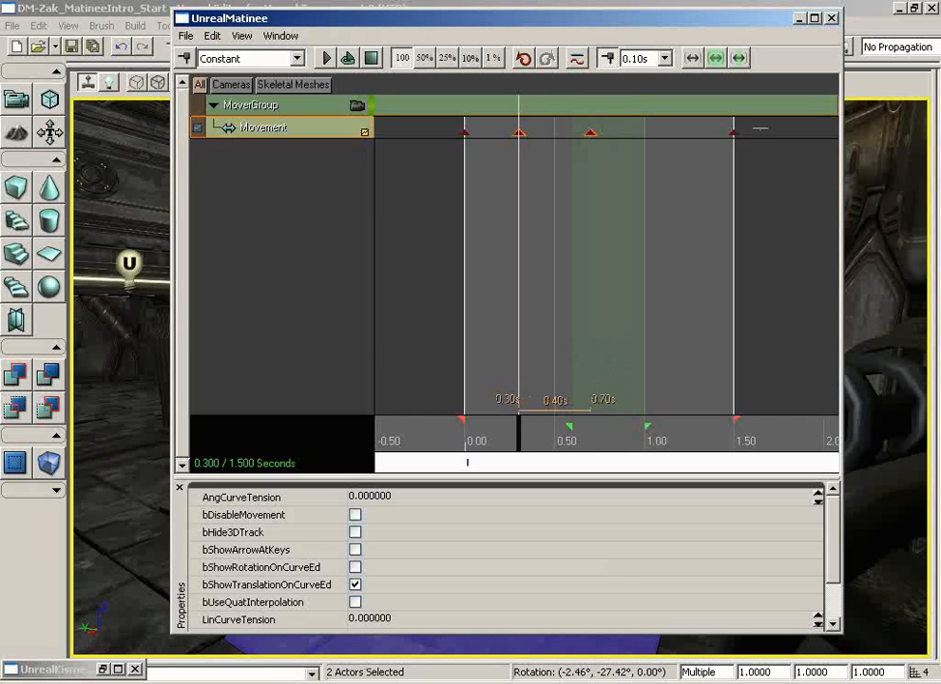
{"action": "key", "text": "Delete"}
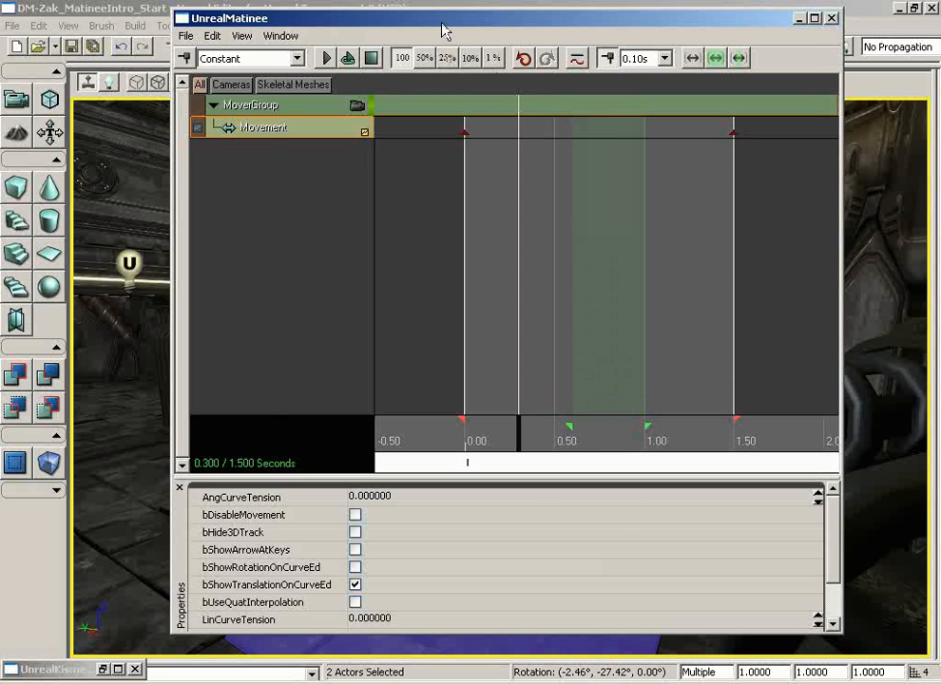
Preview the mover animation at 50% playback speed with the viewport in sight, and restore the speed to 100%.
{"action": "left_click_drag", "start_coordinate": [443, 27], "coordinate": [801, 25]}
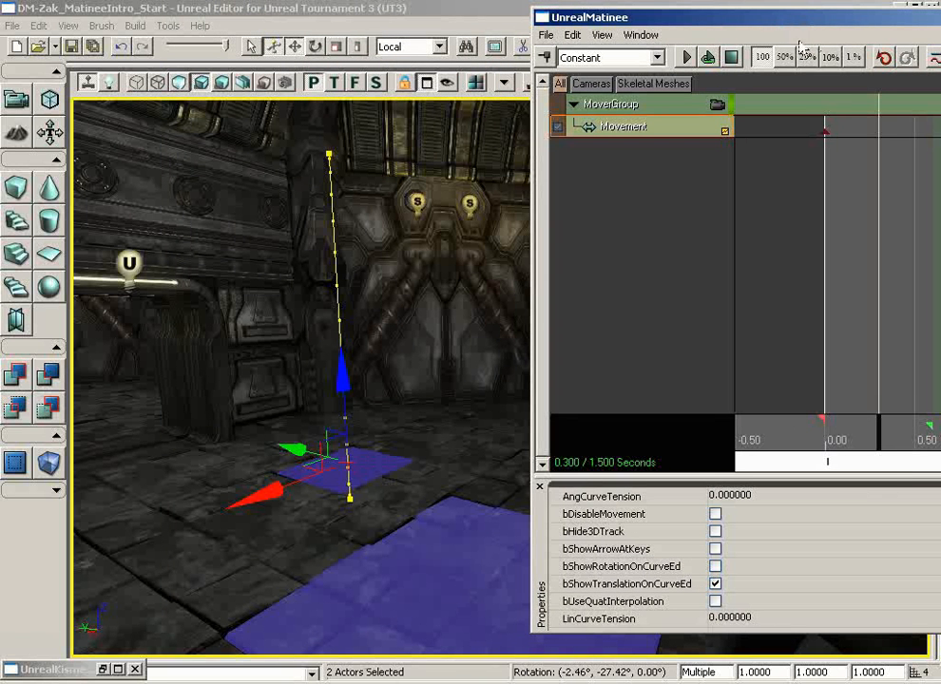
{"action": "left_click", "coordinate": [784, 58]}
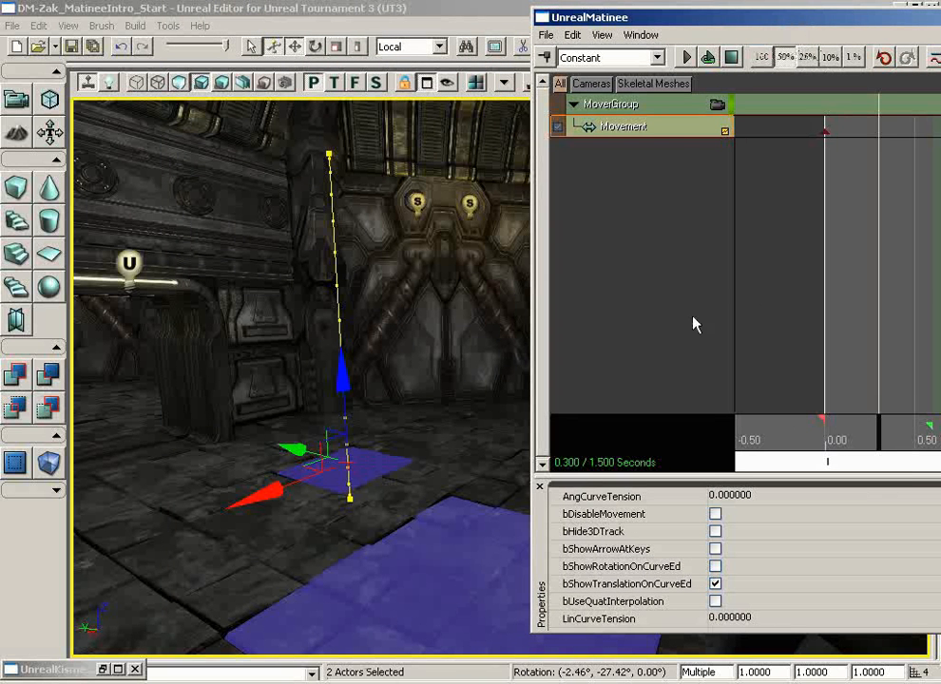
{"action": "left_click", "coordinate": [686, 58]}
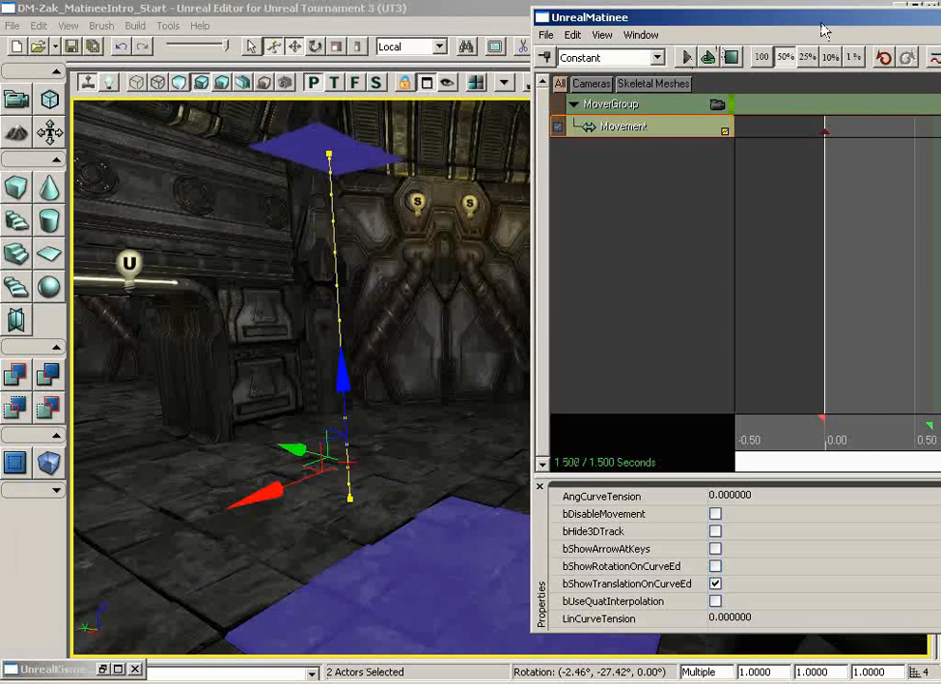
{"action": "left_click_drag", "start_coordinate": [823, 17], "coordinate": [490, 14]}
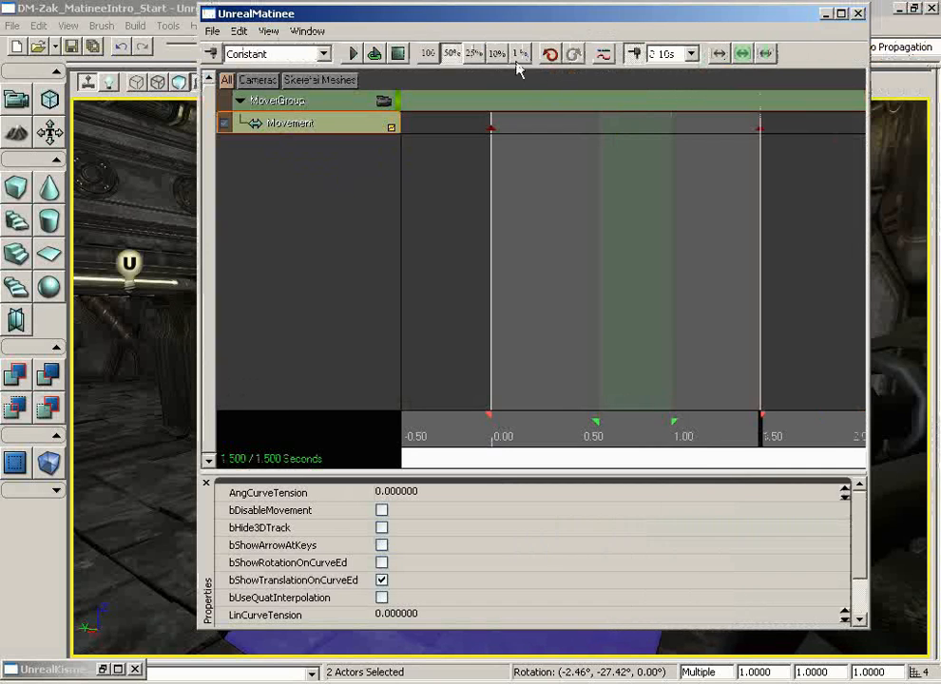
{"action": "left_click", "coordinate": [429, 54]}
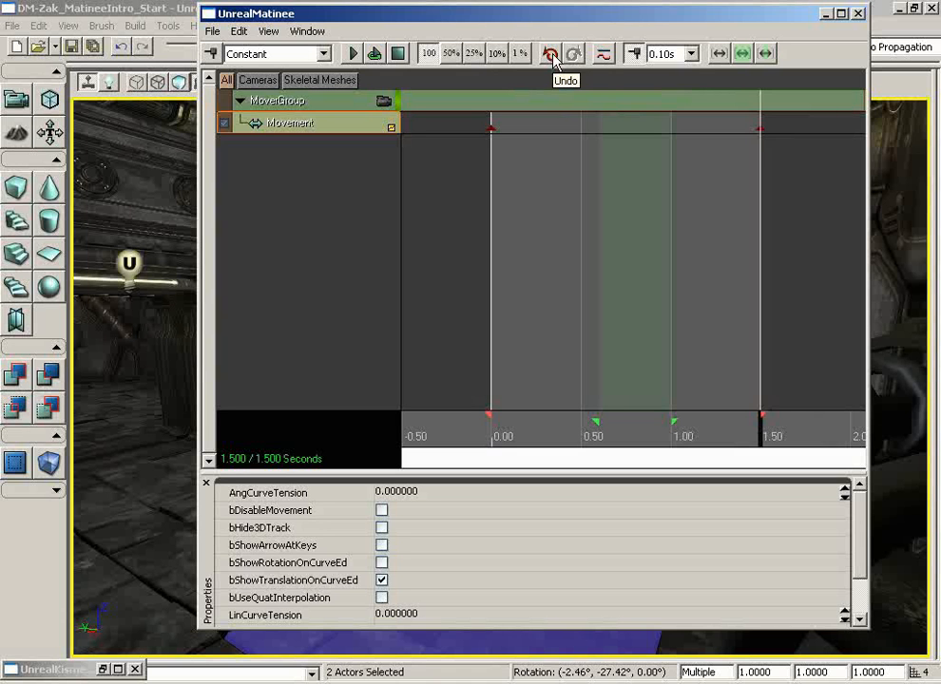
Show the curve editor with the MoverGroup movement curve, check the view options, and hide it again.
{"action": "left_click", "coordinate": [605, 55]}
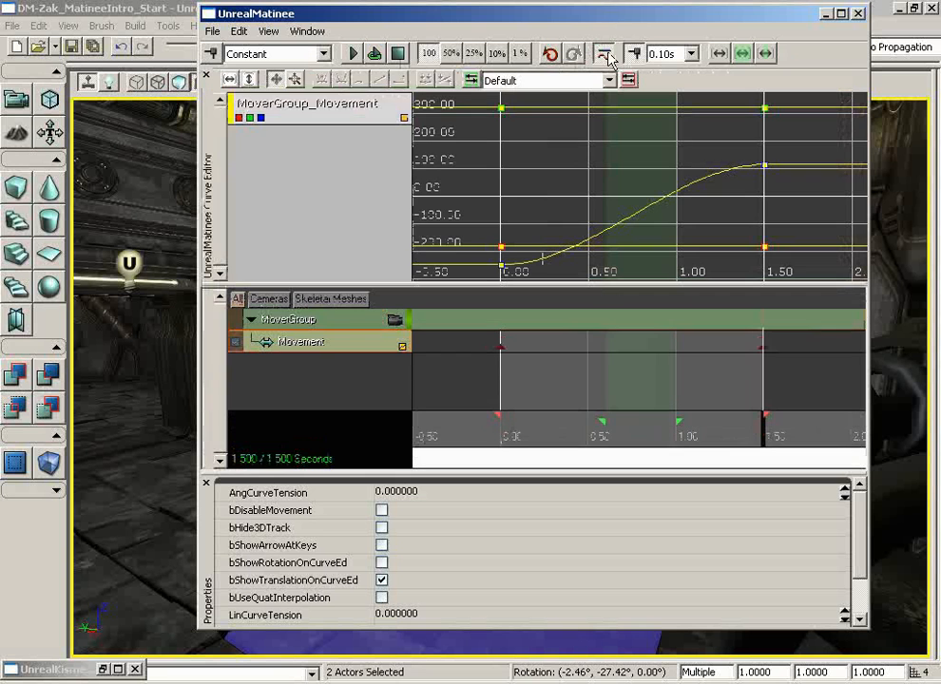
{"action": "left_click", "coordinate": [269, 32]}
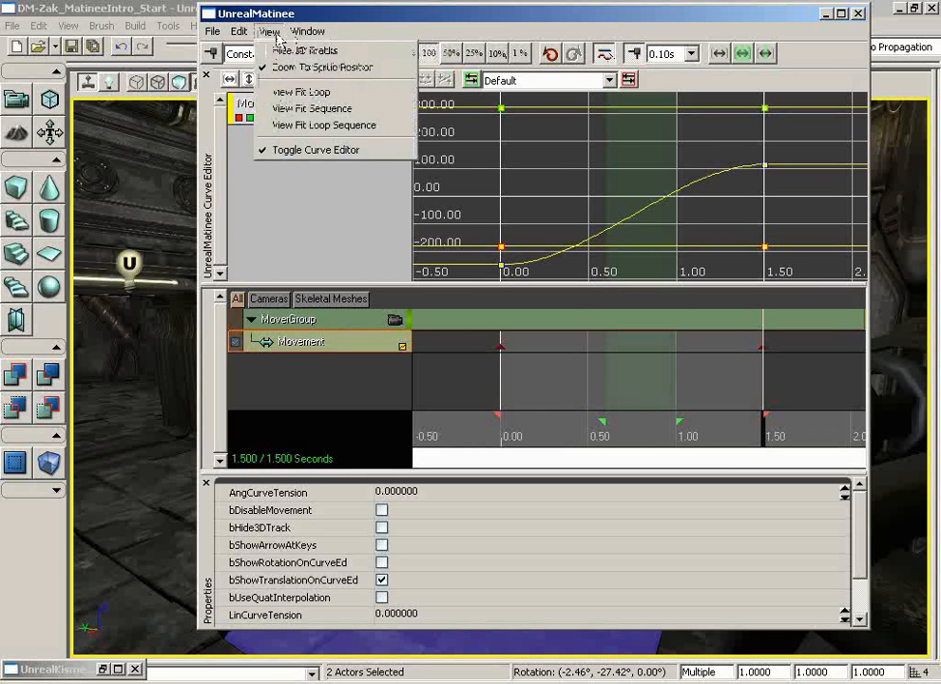
{"action": "left_click", "coordinate": [606, 54]}
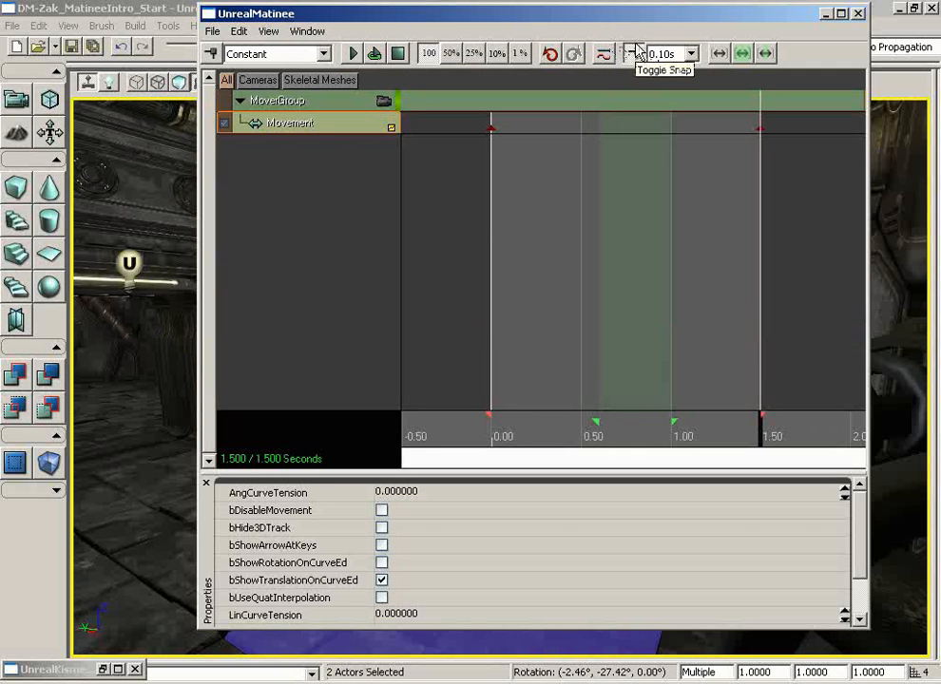
Review the timeline snap toggle and the available snap increments for keys, without choosing a different increment.
{"action": "left_click", "coordinate": [635, 54]}
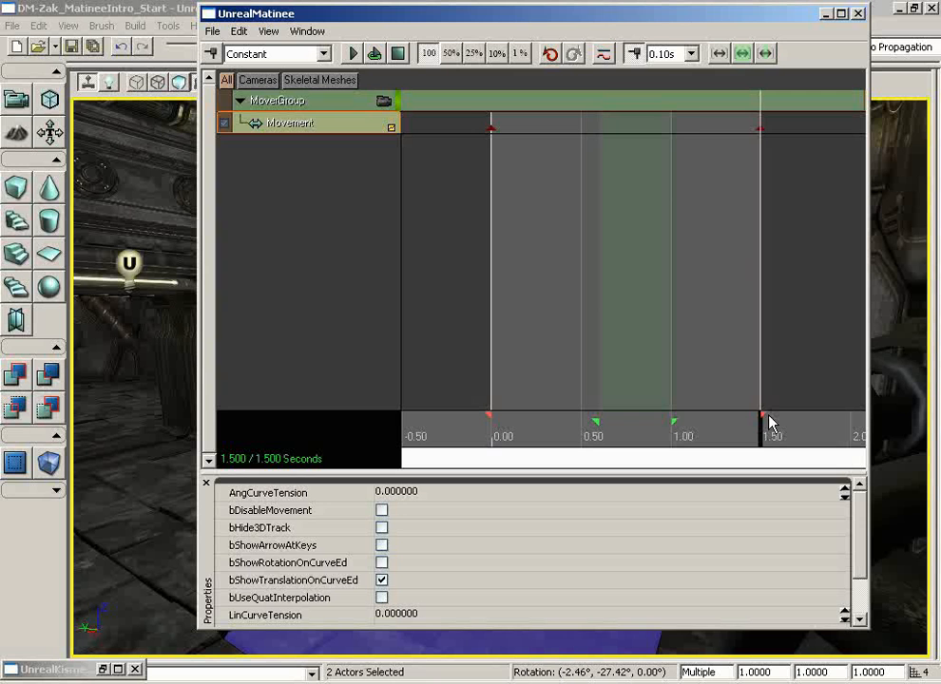
{"action": "left_click", "coordinate": [673, 56]}
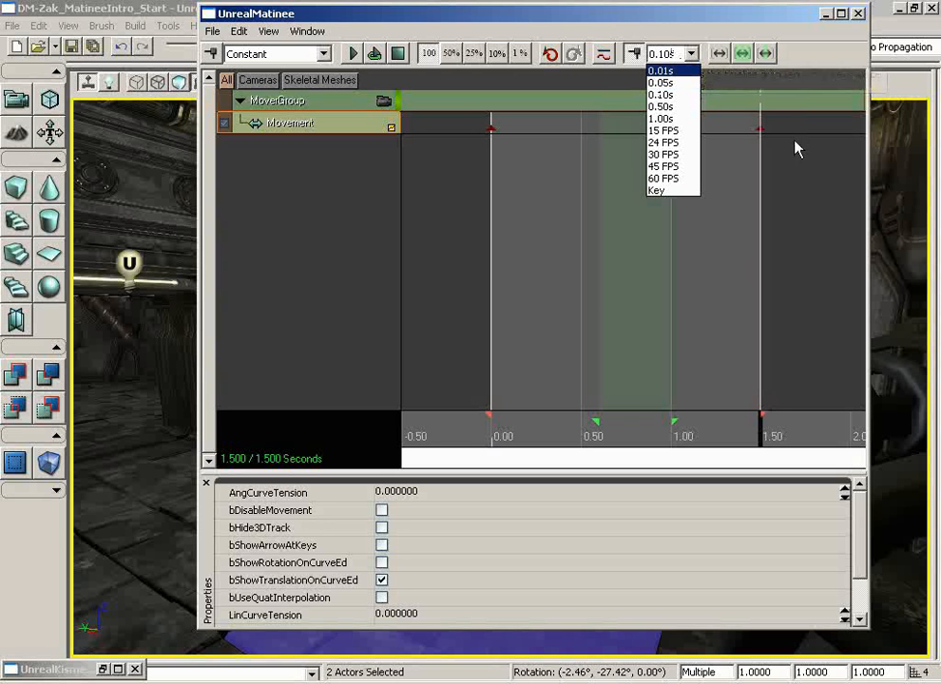
{"action": "left_click", "coordinate": [659, 55]}
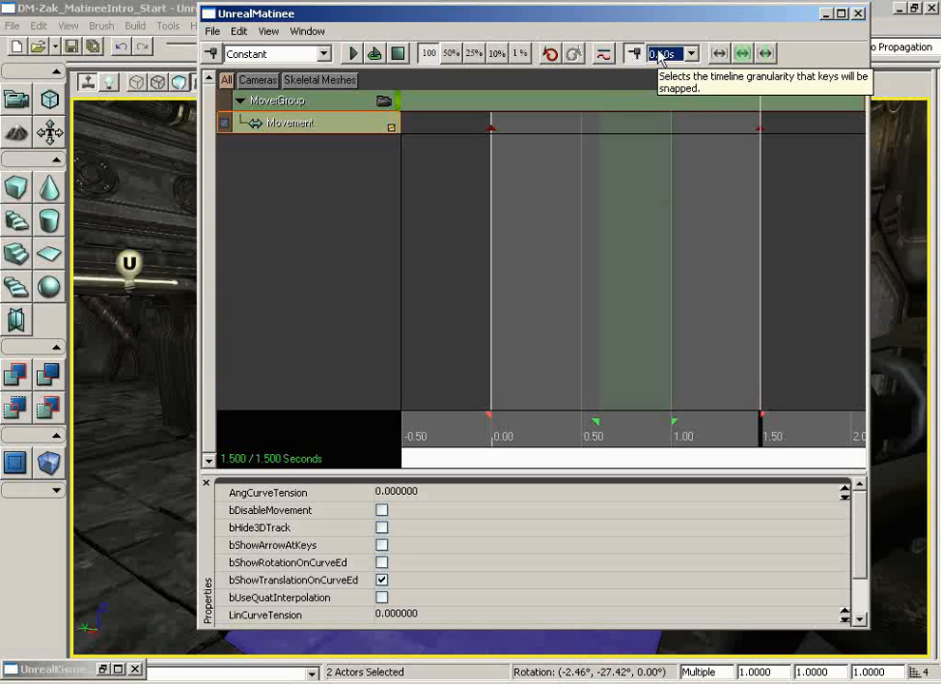
{"action": "left_click", "coordinate": [661, 55]}
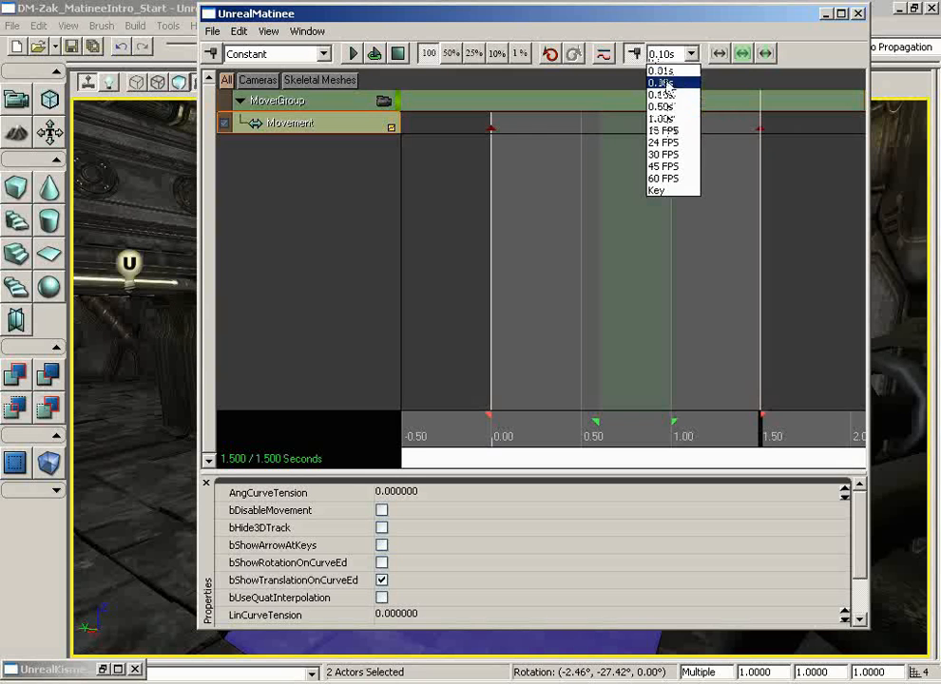
{"action": "left_click", "coordinate": [765, 22]}
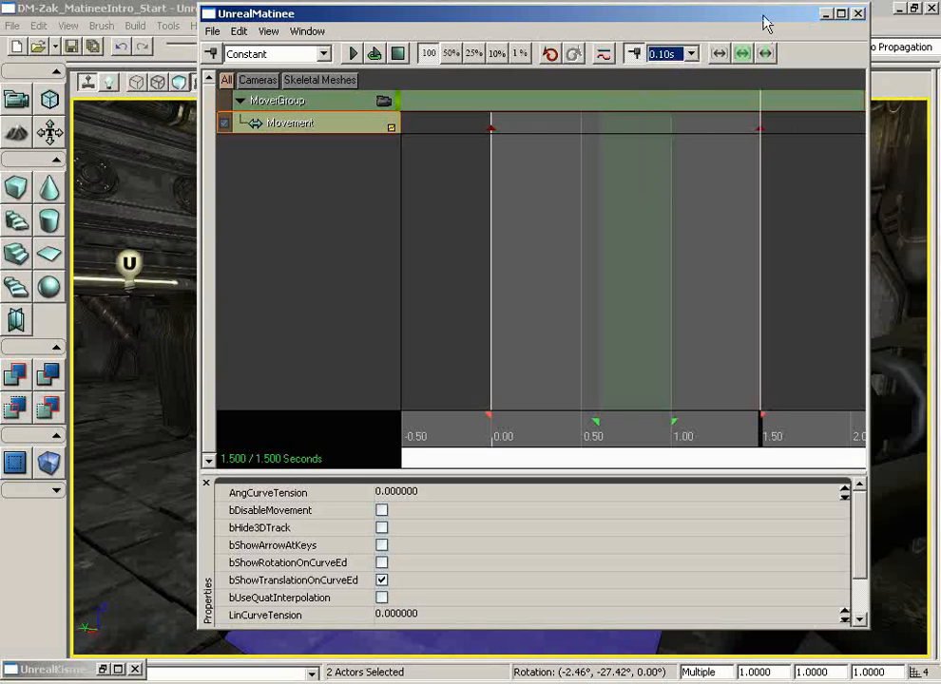
Fit the timeline to the sequence and to the loop section, and reset the loop section to span the whole sequence.
{"action": "left_click", "coordinate": [719, 55]}
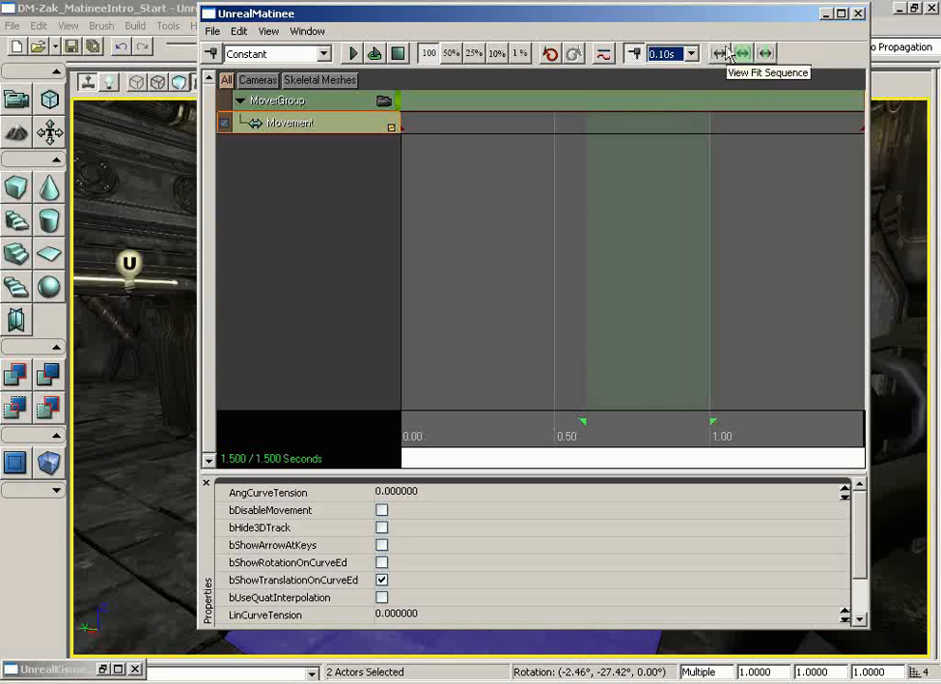
{"action": "left_click", "coordinate": [742, 54]}
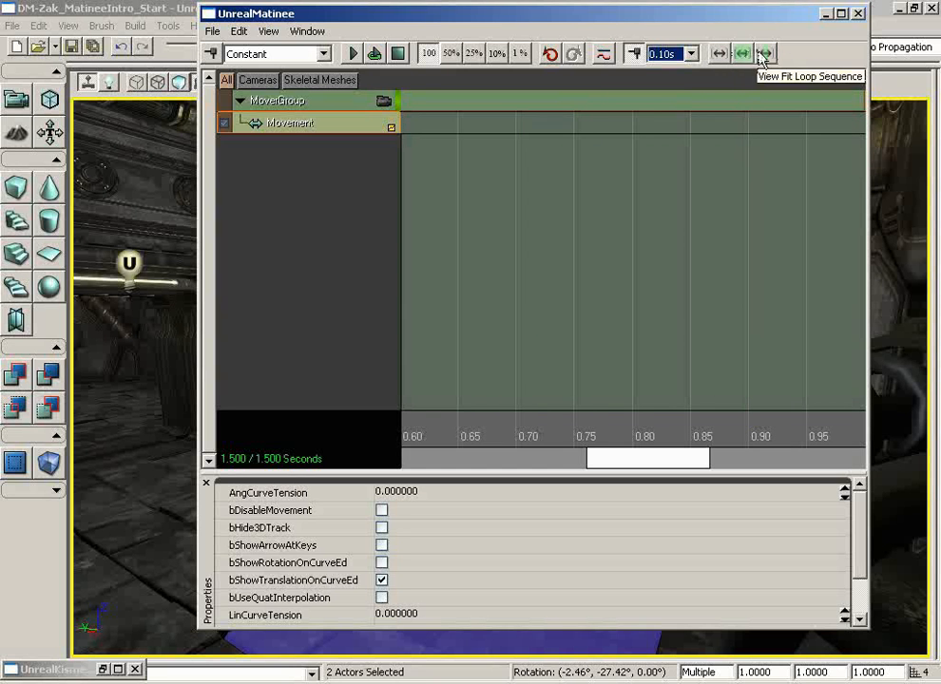
{"action": "left_click", "coordinate": [765, 54]}
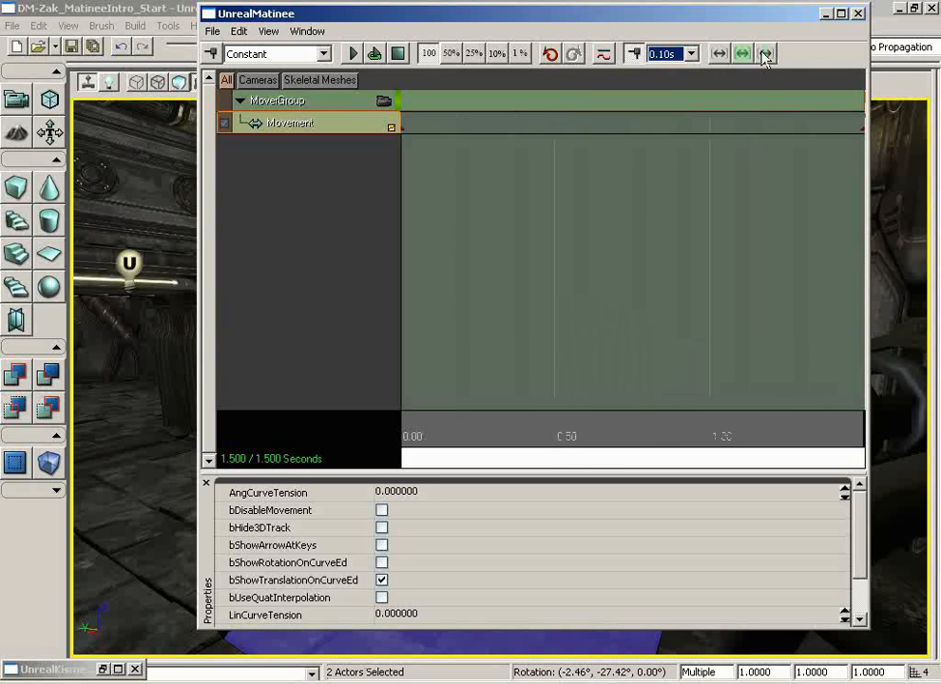
{"action": "scroll", "coordinate": [793, 185], "scroll_direction": "down", "scroll_amount": 3}
{"action": "scroll", "coordinate": [794, 185], "scroll_direction": "down", "scroll_amount": 5}
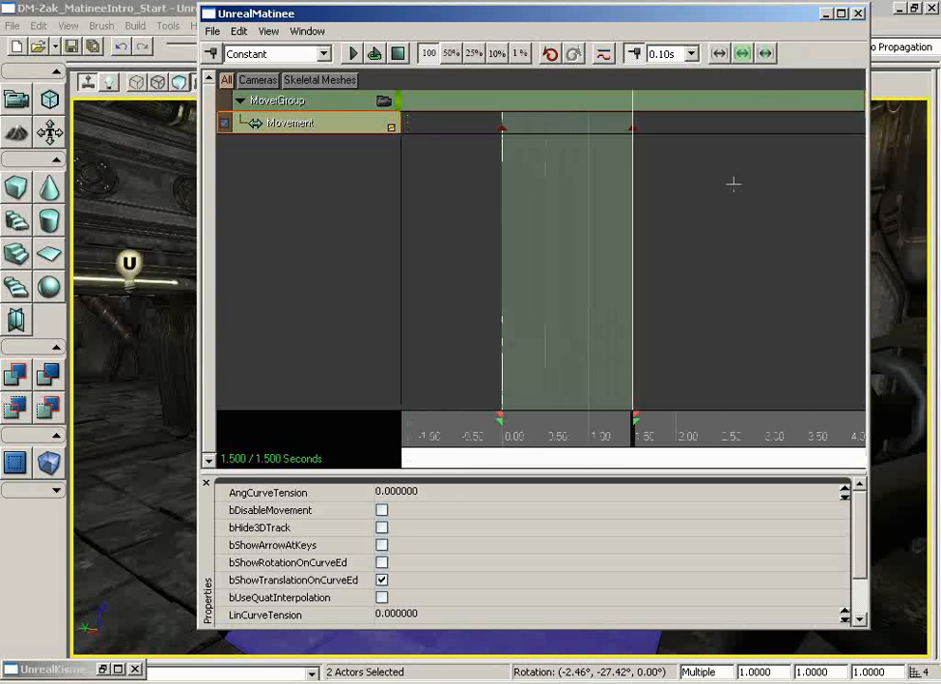
{"action": "left_click_drag", "start_coordinate": [623, 229], "coordinate": [649, 238]}
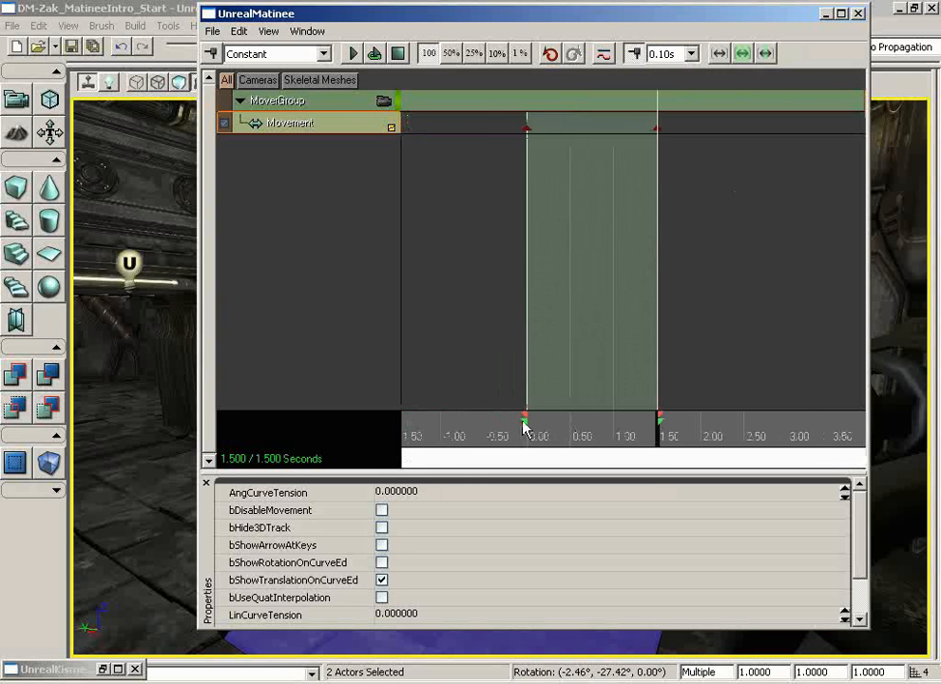
{"action": "scroll", "coordinate": [763, 257], "scroll_direction": "up", "scroll_amount": 4}
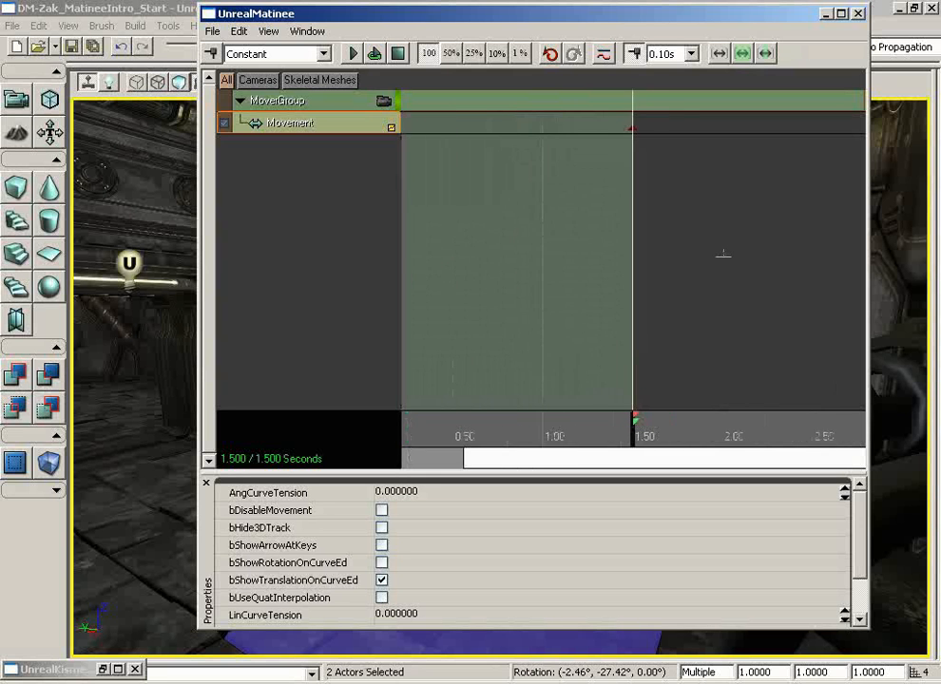
{"action": "scroll", "coordinate": [666, 257], "scroll_direction": "up", "scroll_amount": 2}
{"action": "left_click_drag", "start_coordinate": [656, 260], "coordinate": [689, 260]}
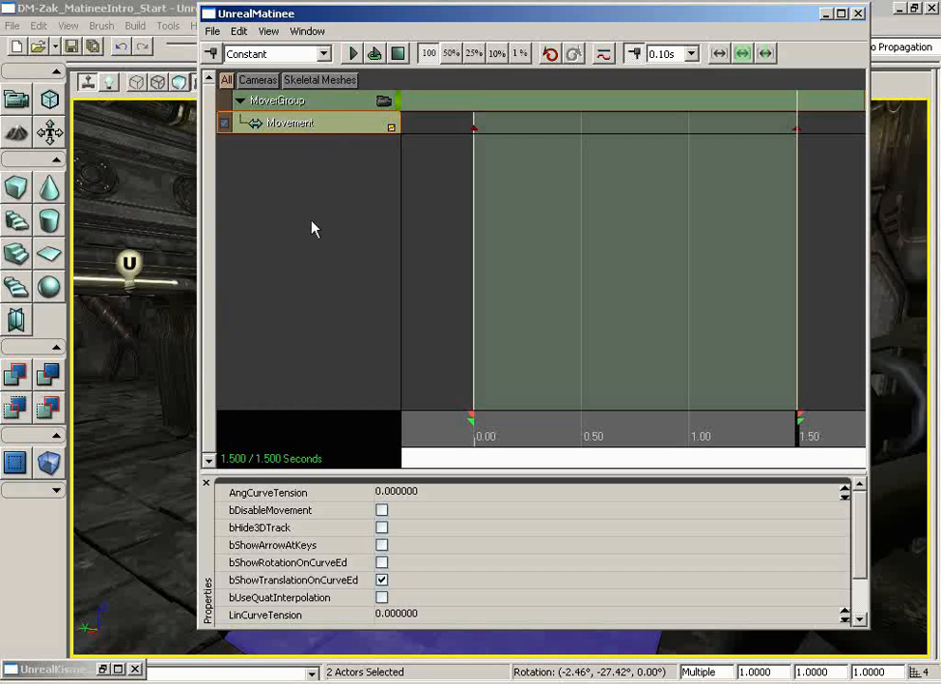
Examine the properties of MoverGroup and its Movement track, and the Cameras and Skeletal Meshes group filters, and show all groups again.
{"action": "left_click", "coordinate": [301, 102]}
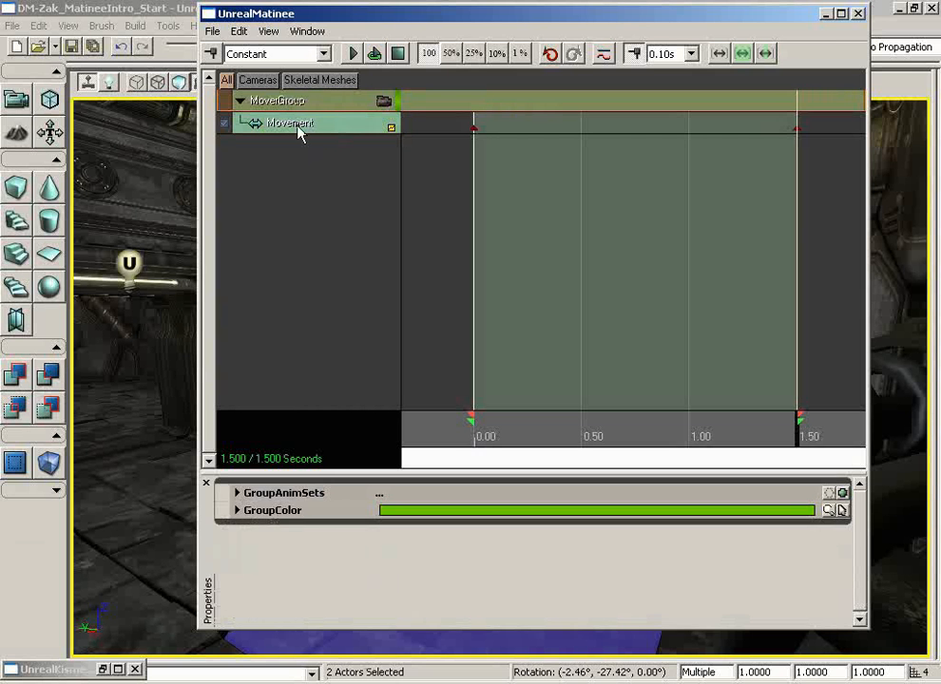
{"action": "left_click", "coordinate": [298, 132]}
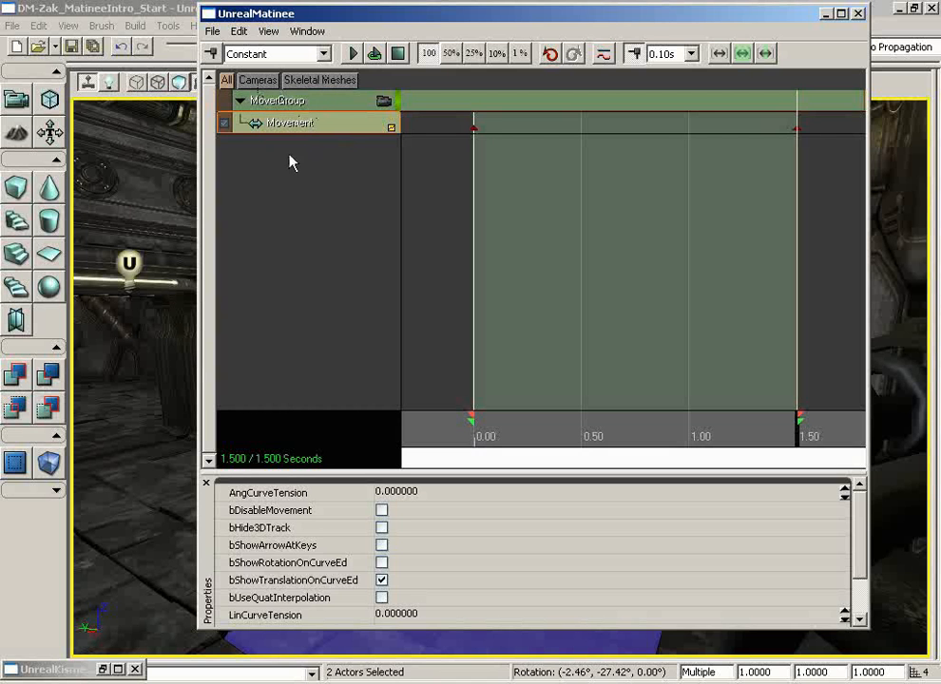
{"action": "left_click", "coordinate": [255, 81]}
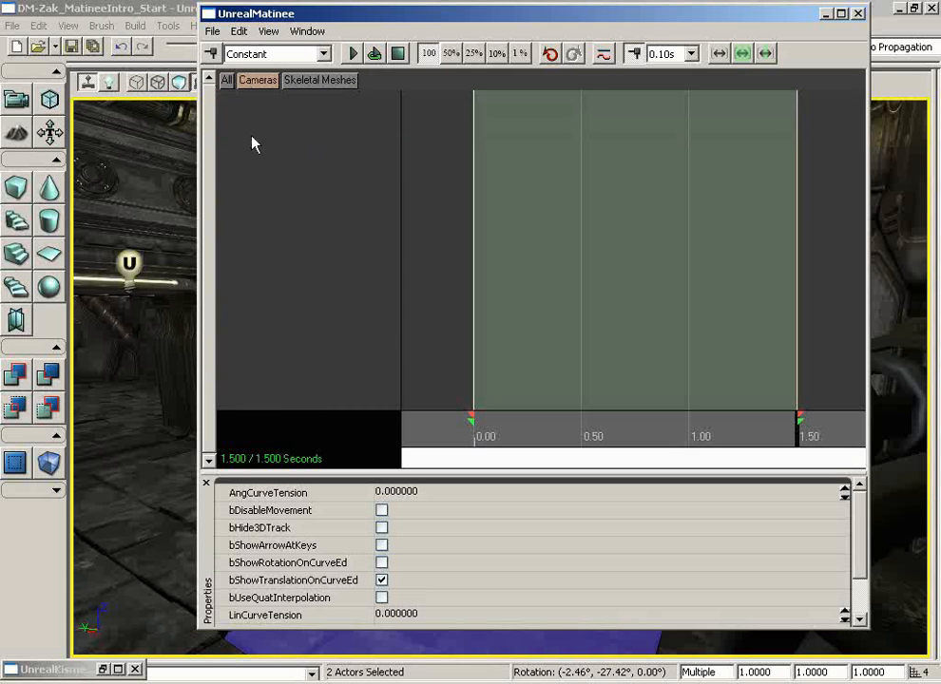
{"action": "left_click", "coordinate": [304, 81]}
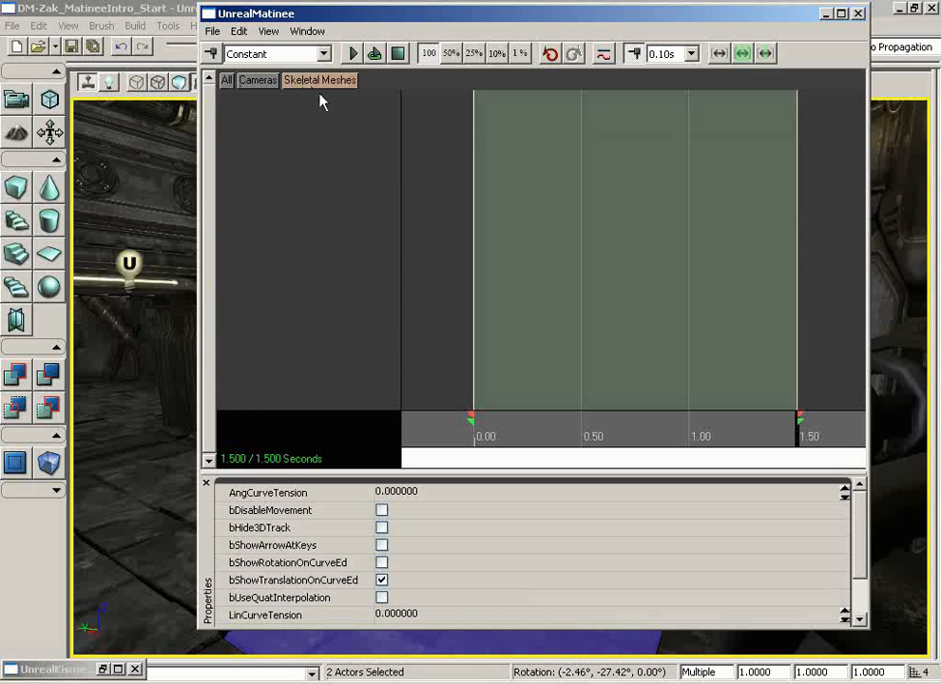
{"action": "left_click", "coordinate": [226, 80]}
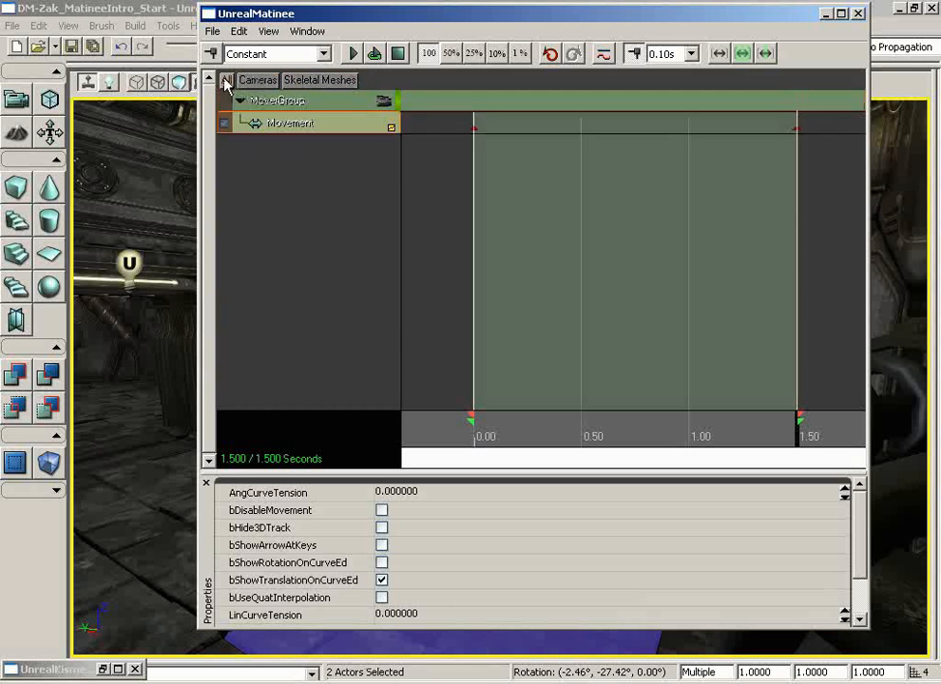
Add a new folder named LiftFolder to the group list and select it.
{"action": "right_click", "coordinate": [294, 157]}
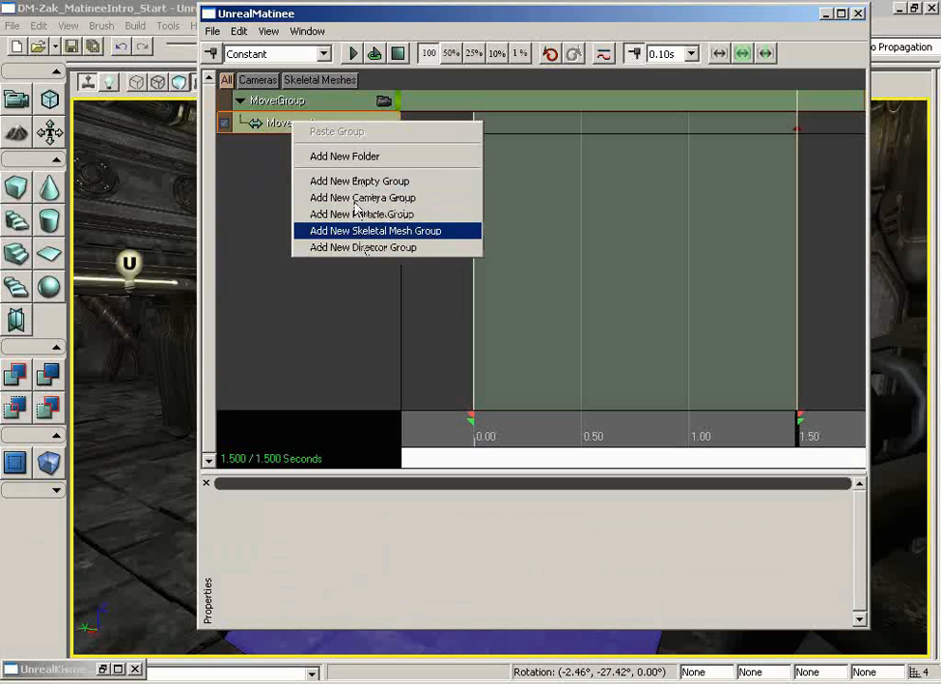
{"action": "left_click", "coordinate": [338, 157]}
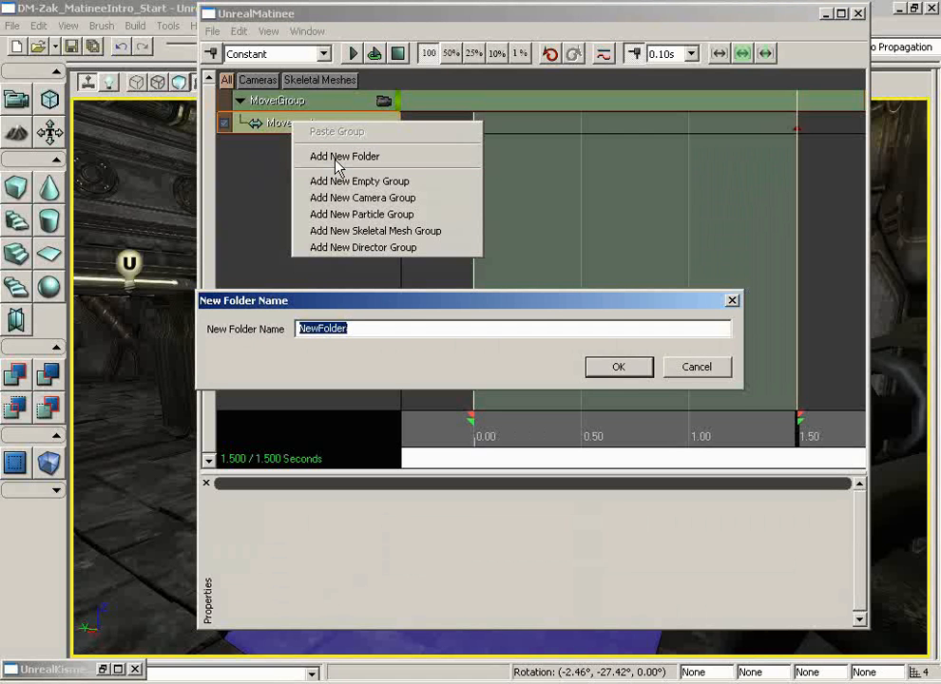
{"action": "type", "text": "Li"}
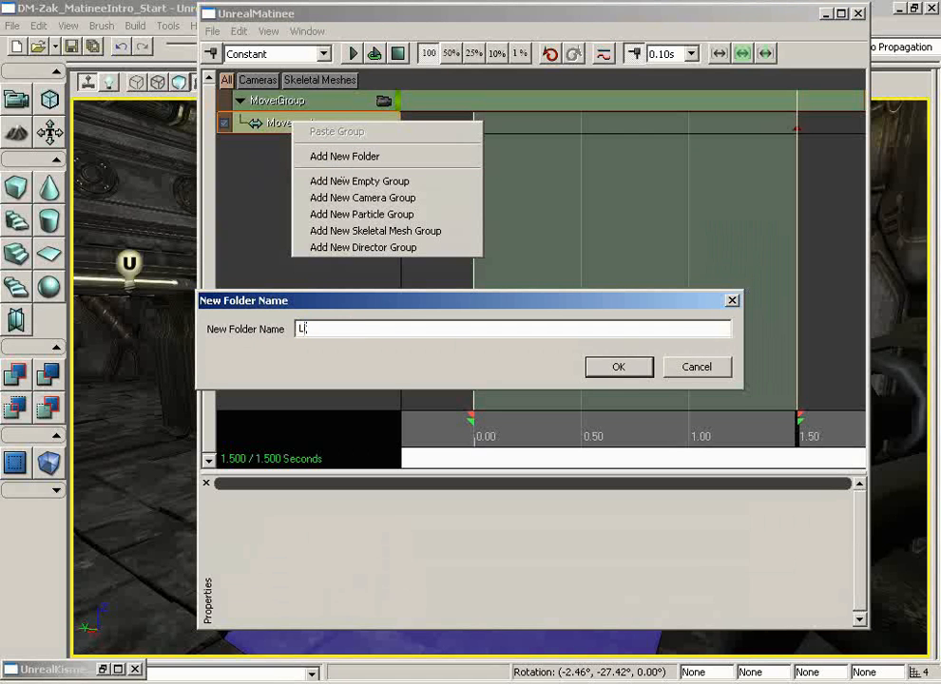
{"action": "type", "text": "ftFolder"}
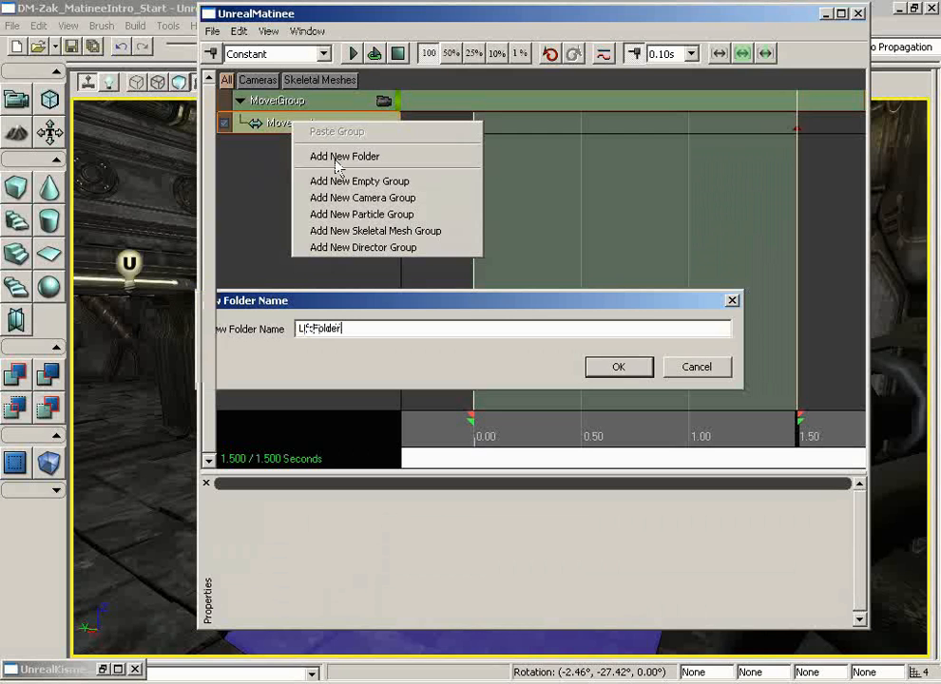
{"action": "key", "text": "Return"}
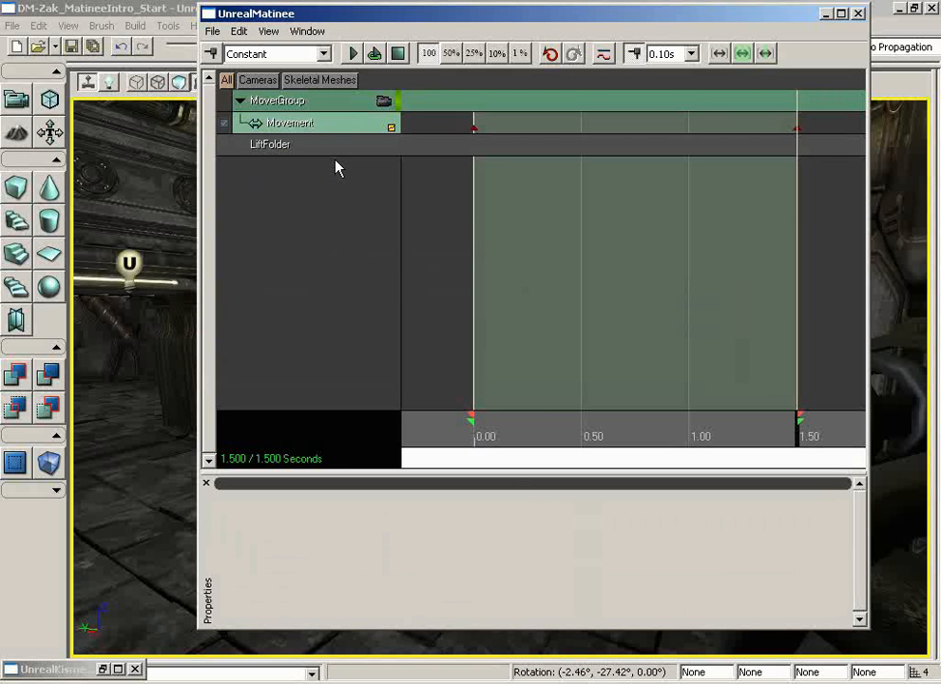
{"action": "left_click", "coordinate": [290, 148]}
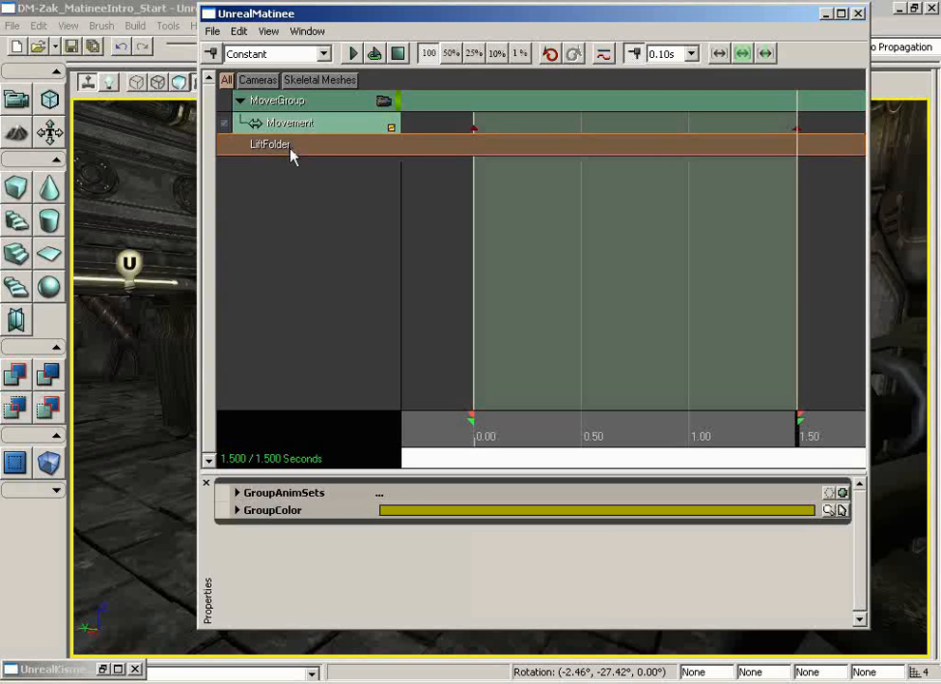
Move MoverGroup into LiftFolder, and collapse and expand the folder.
{"action": "right_click", "coordinate": [321, 104]}
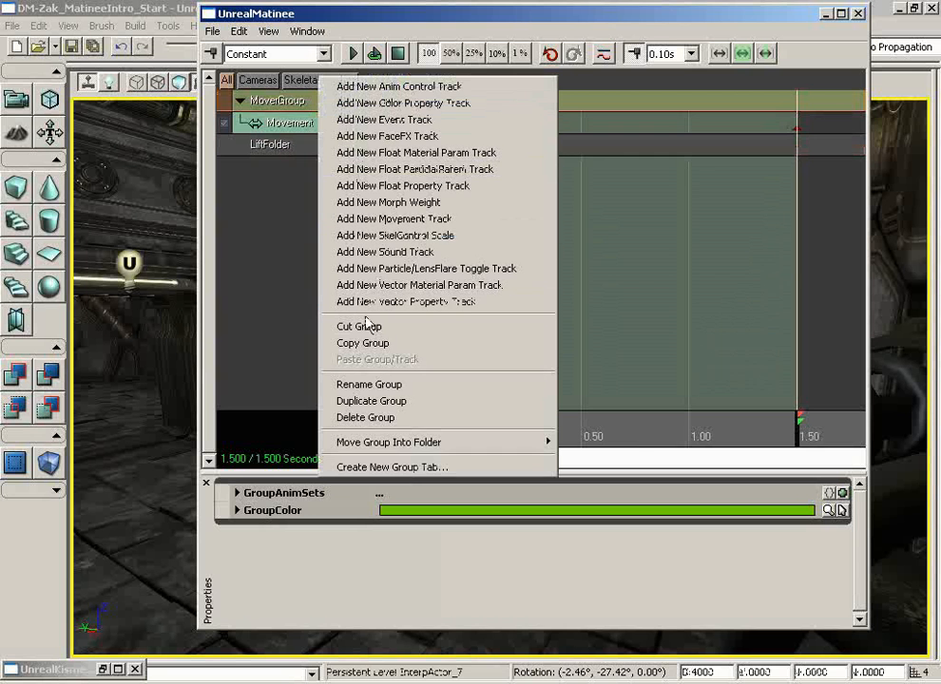
{"action": "mouse_move", "coordinate": [388, 443]}
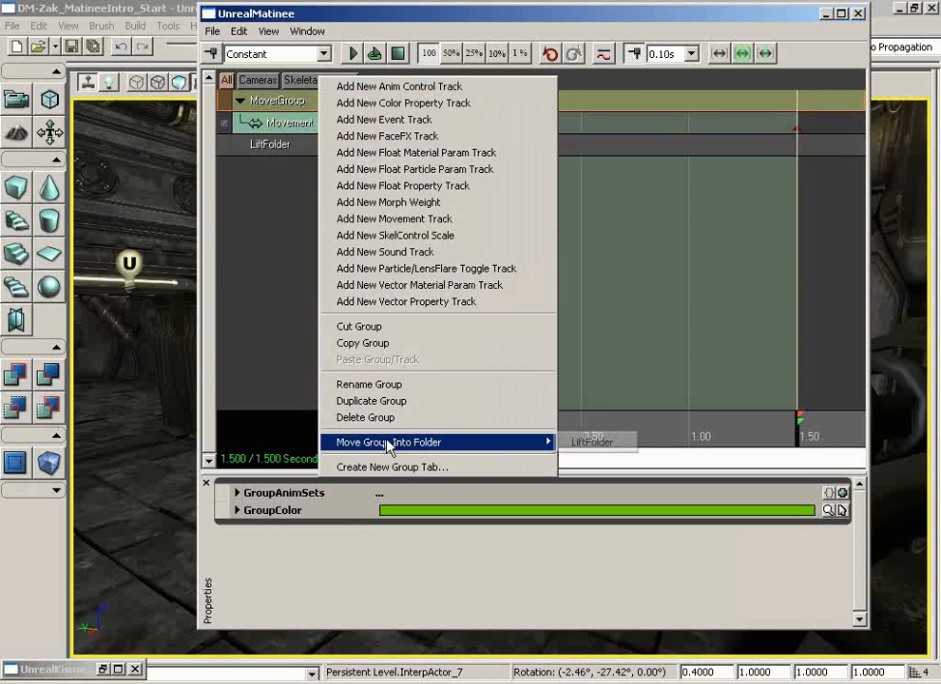
{"action": "left_click", "coordinate": [594, 443]}
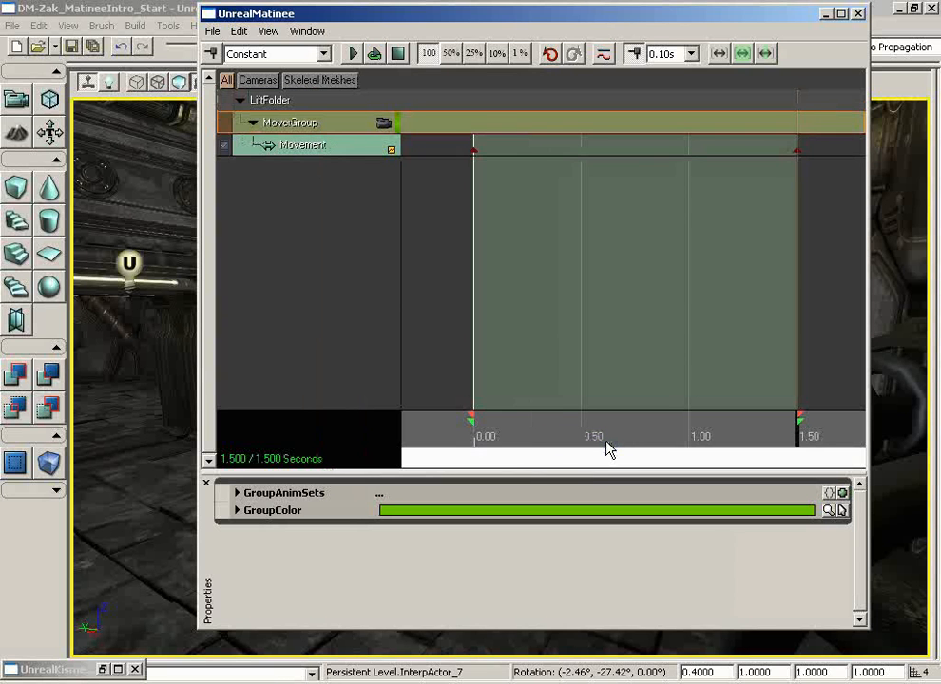
{"action": "left_click", "coordinate": [239, 100]}
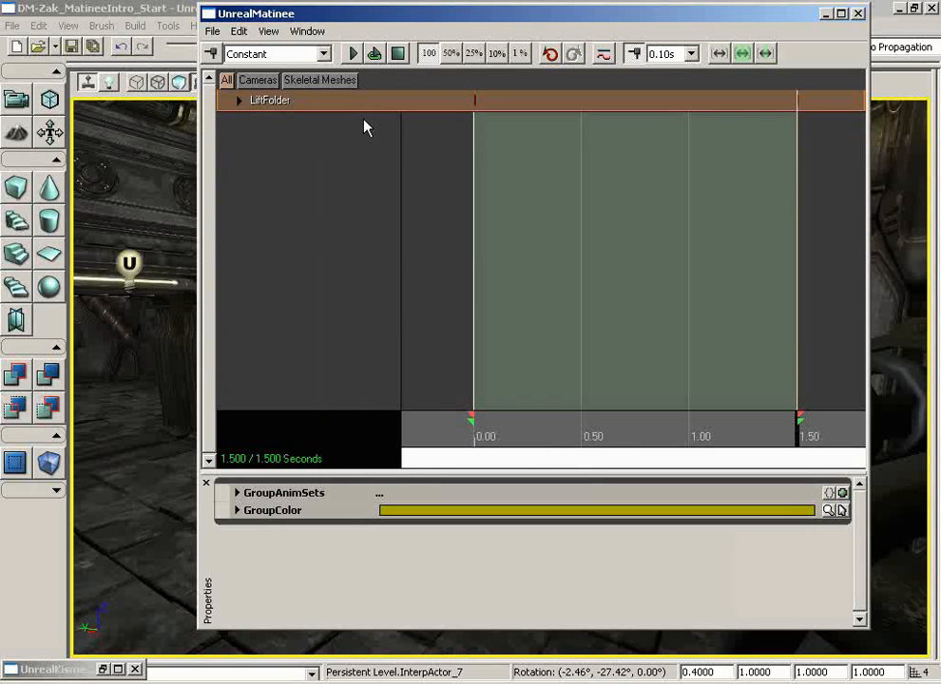
{"action": "left_click", "coordinate": [240, 101]}
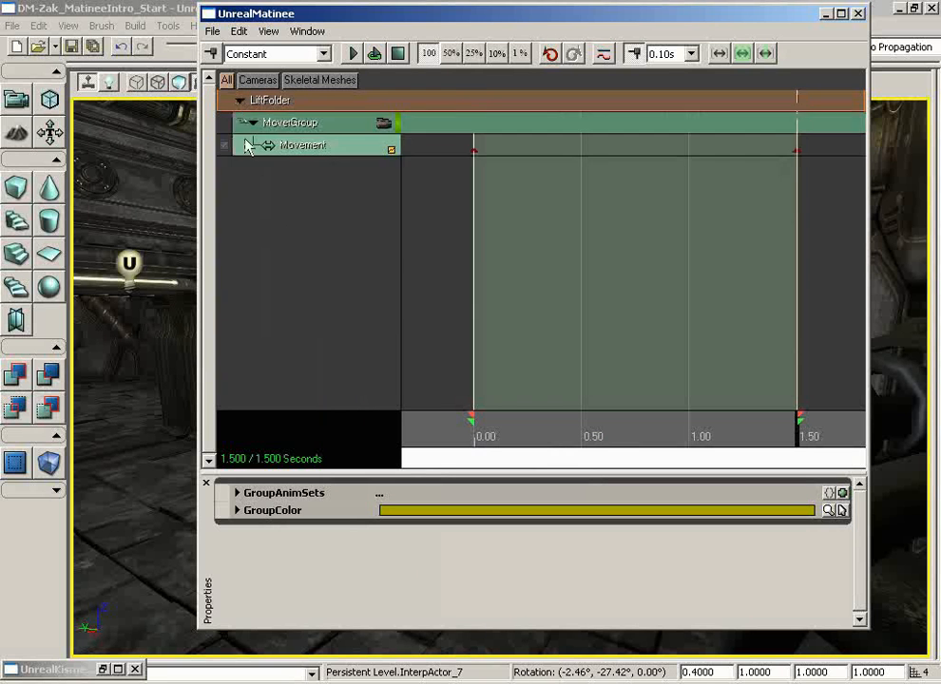
Remove MoverGroup from LiftFolder and move it back in from the folder's own options.
{"action": "right_click", "coordinate": [295, 124]}
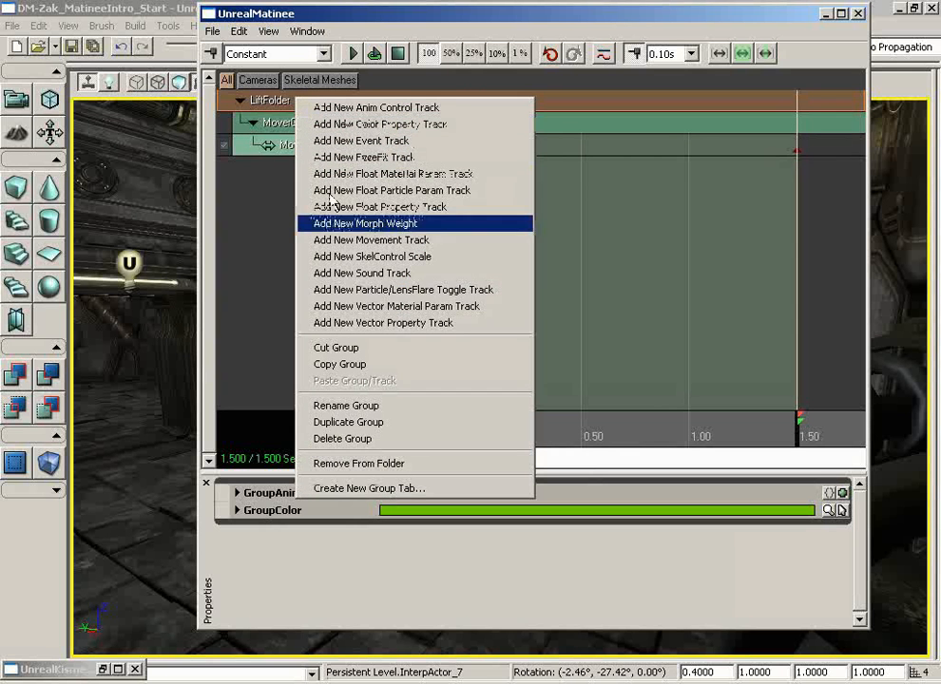
{"action": "left_click", "coordinate": [357, 464]}
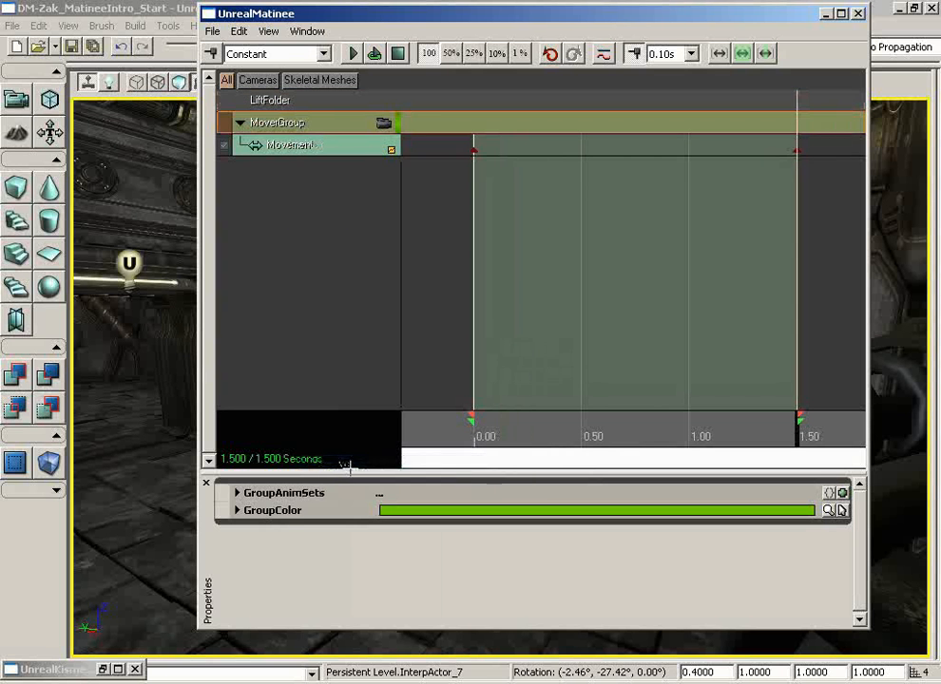
{"action": "right_click", "coordinate": [319, 97]}
{"action": "left_click", "coordinate": [289, 98]}
{"action": "right_click", "coordinate": [291, 96]}
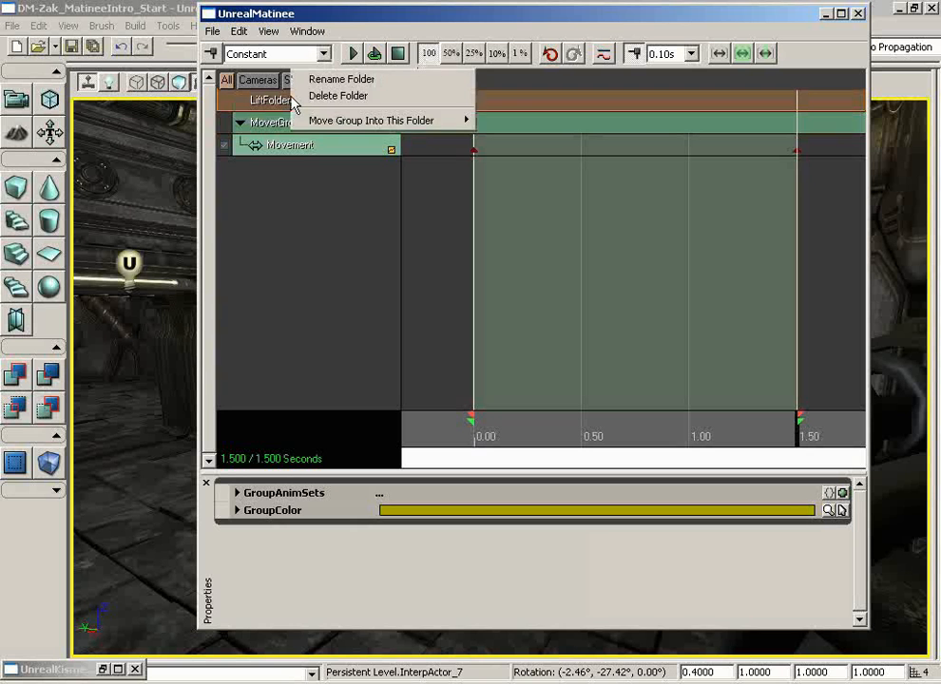
{"action": "mouse_move", "coordinate": [327, 127]}
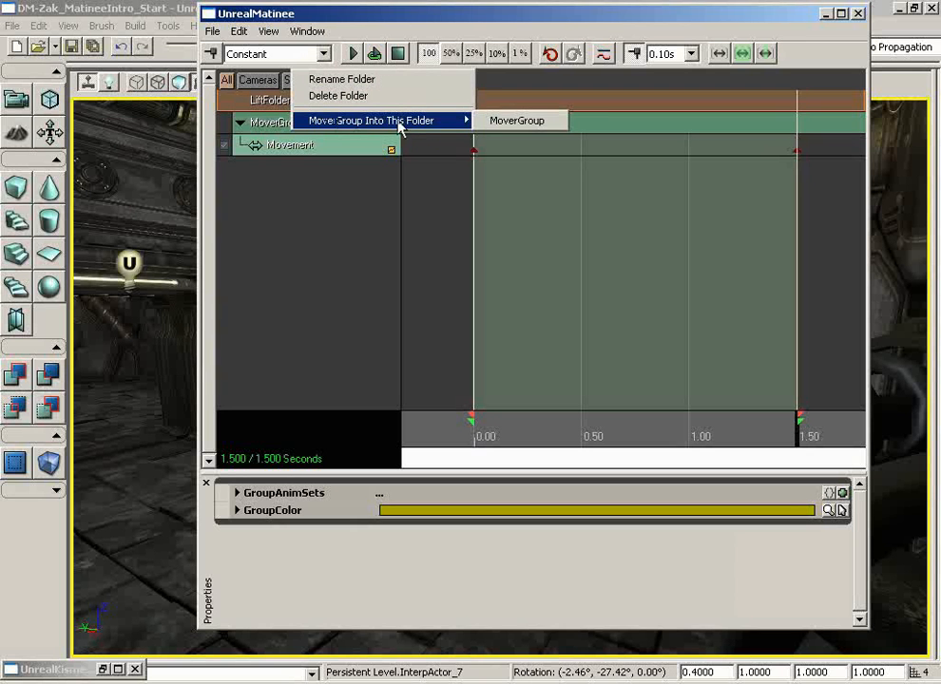
{"action": "left_click", "coordinate": [537, 121]}
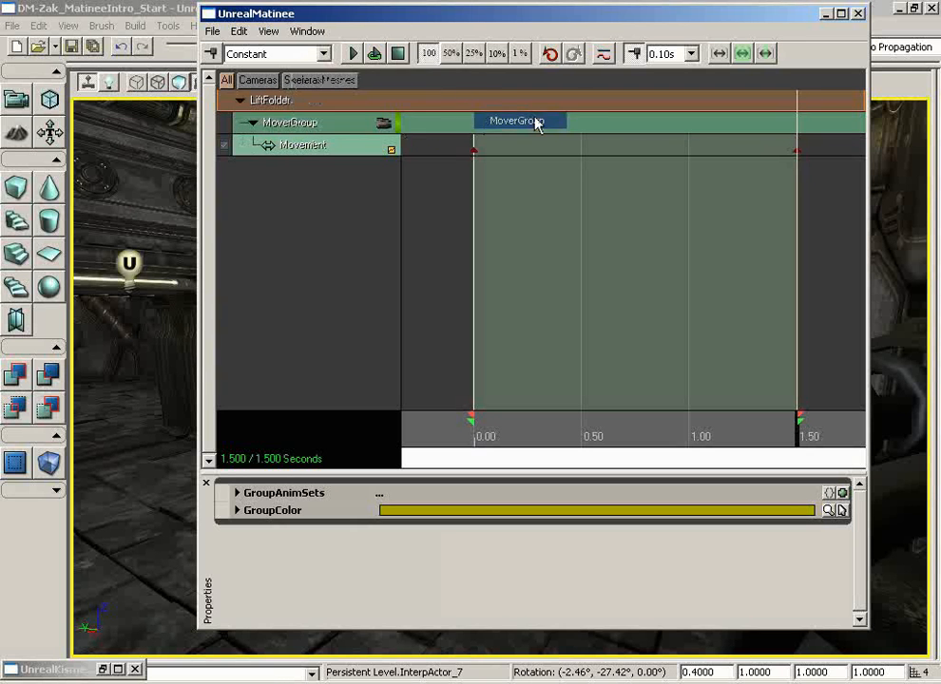
Delete LiftFolder, detaching MoverGroup from it without deleting the group.
{"action": "right_click", "coordinate": [350, 110]}
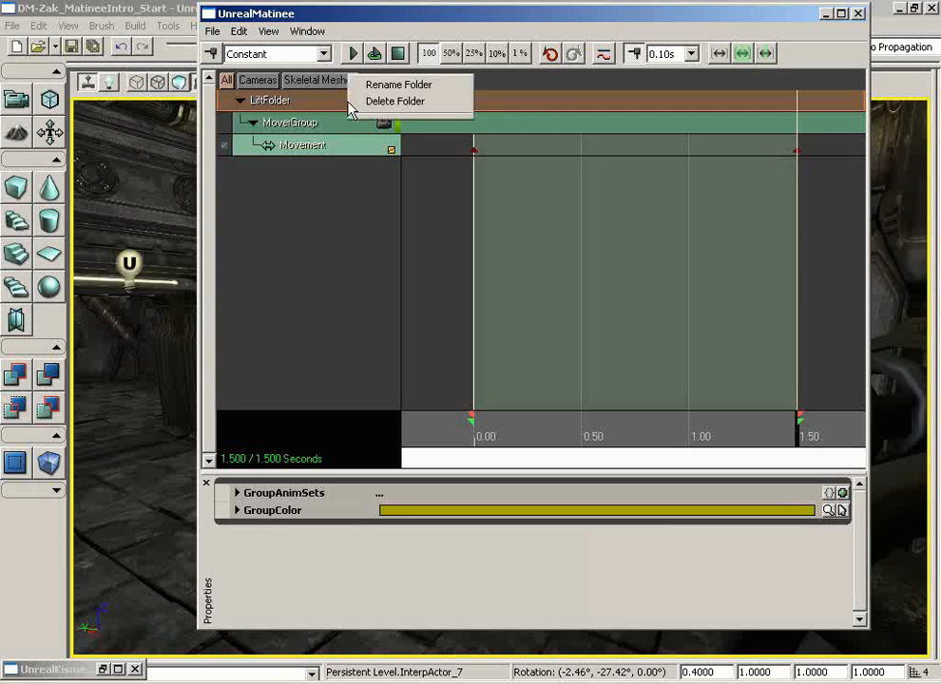
{"action": "left_click", "coordinate": [416, 105]}
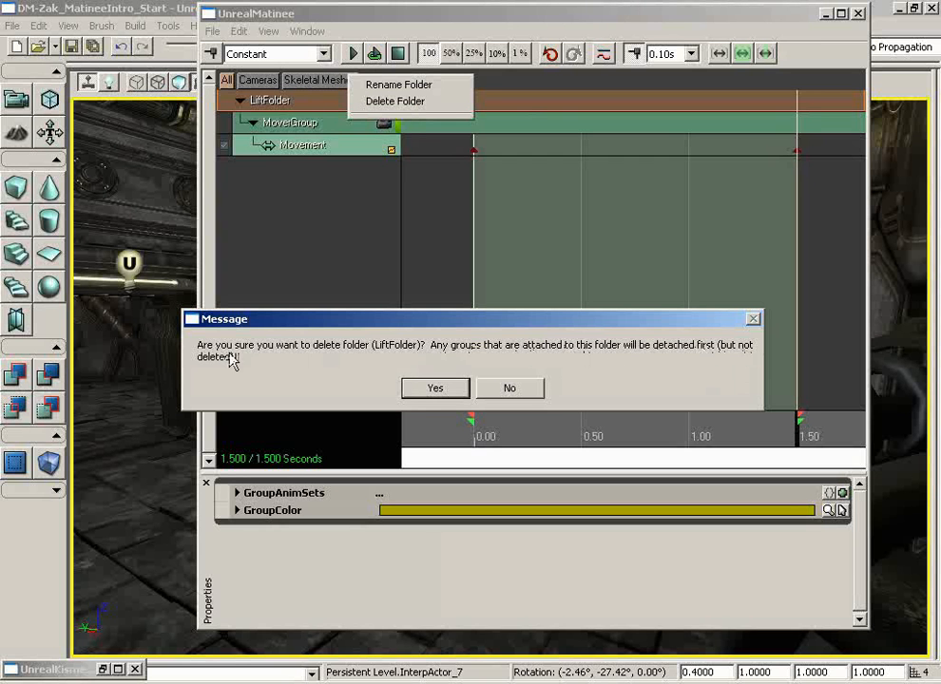
{"action": "left_click", "coordinate": [454, 395]}
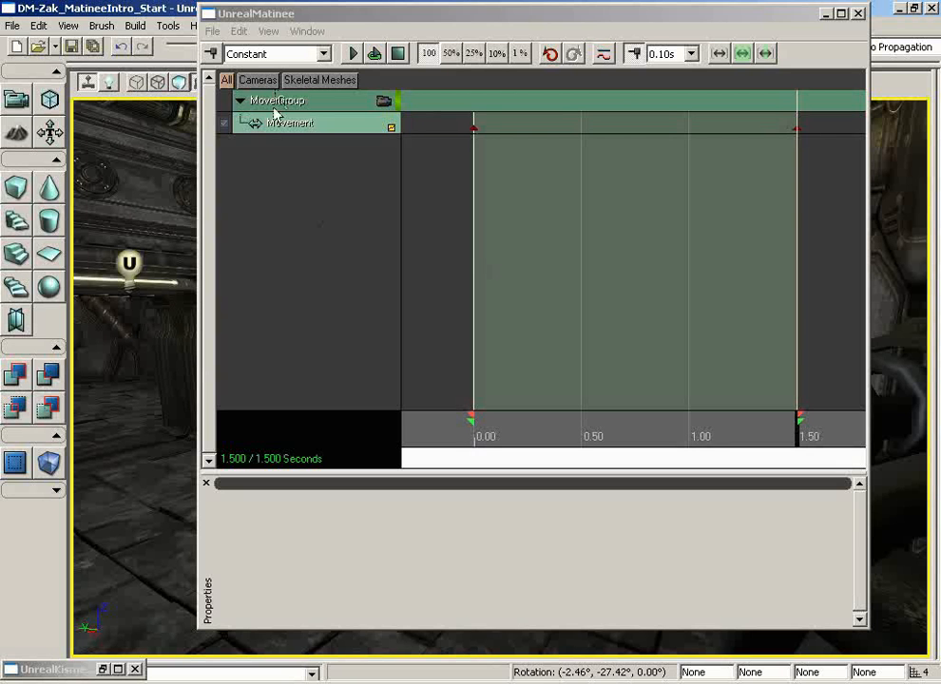
{"action": "left_click", "coordinate": [214, 235]}
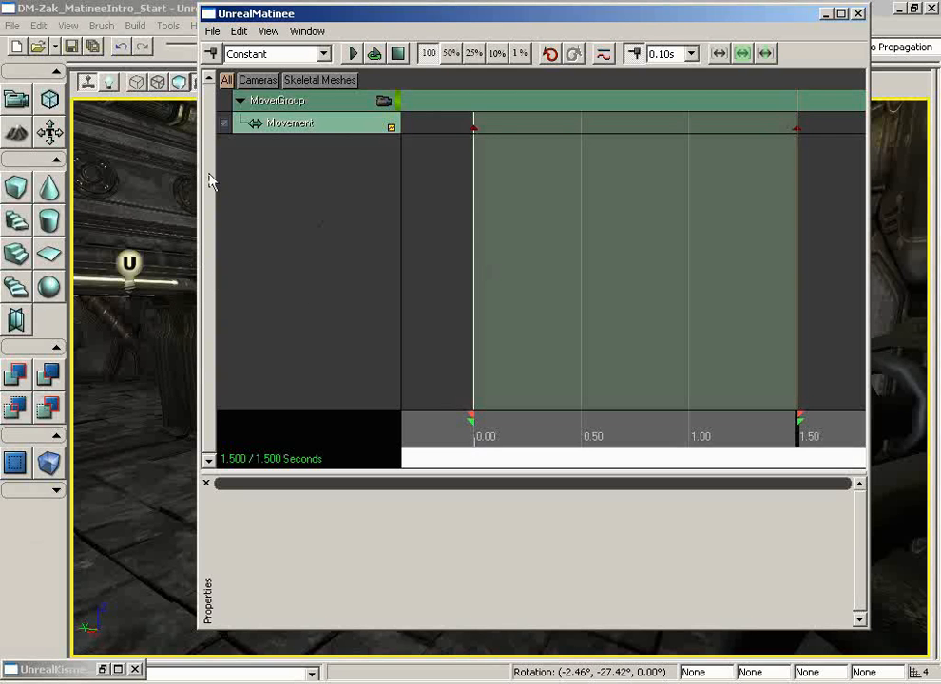
Add a director group to the sequence and select the first key of MoverGroup's Movement track at 0.00 s.
{"action": "right_click", "coordinate": [301, 186]}
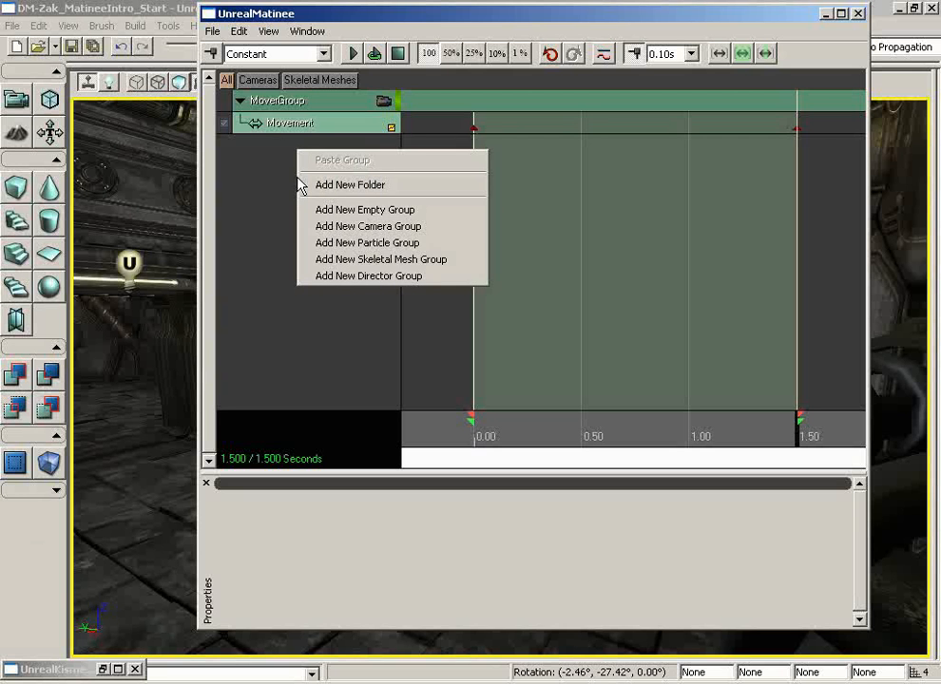
{"action": "left_click", "coordinate": [378, 276]}
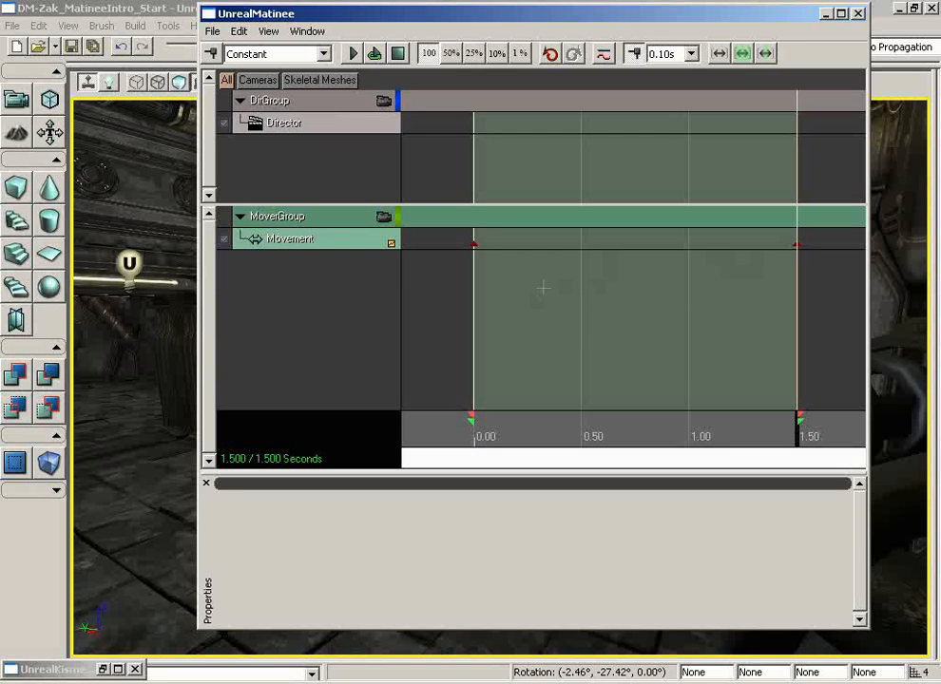
{"action": "left_click", "coordinate": [474, 245]}
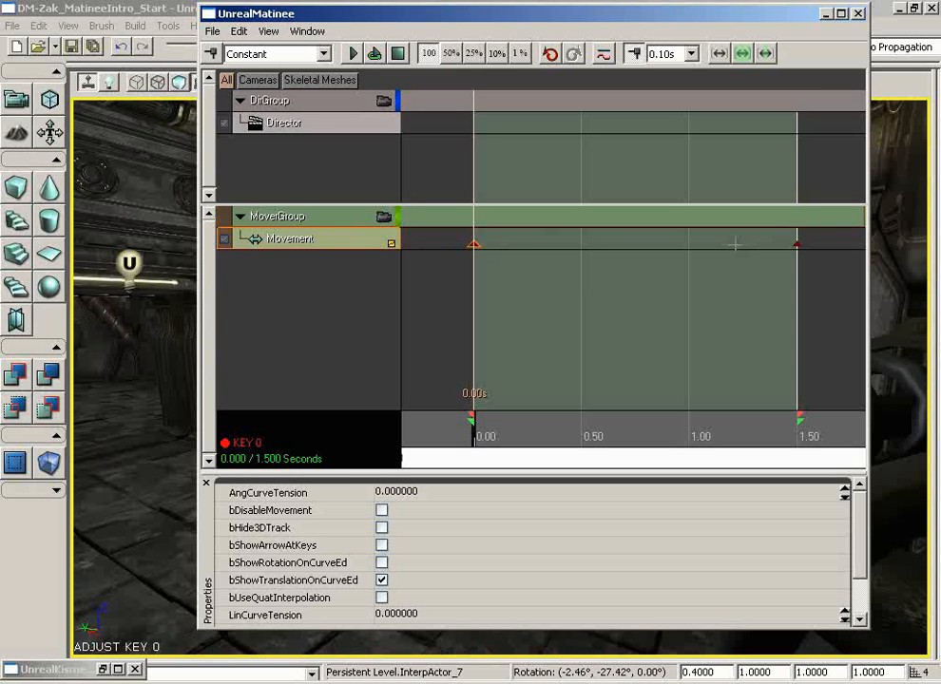
Add a Sound track to MoverGroup and try to place a sound key on it at about 0.2 s.
{"action": "right_click", "coordinate": [300, 217]}
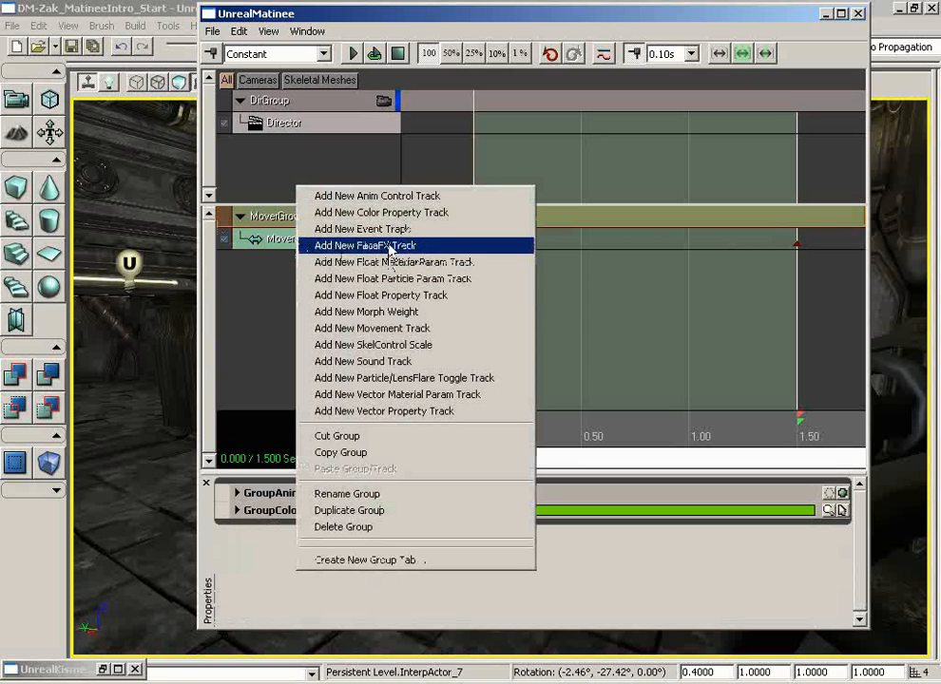
{"action": "left_click", "coordinate": [415, 362]}
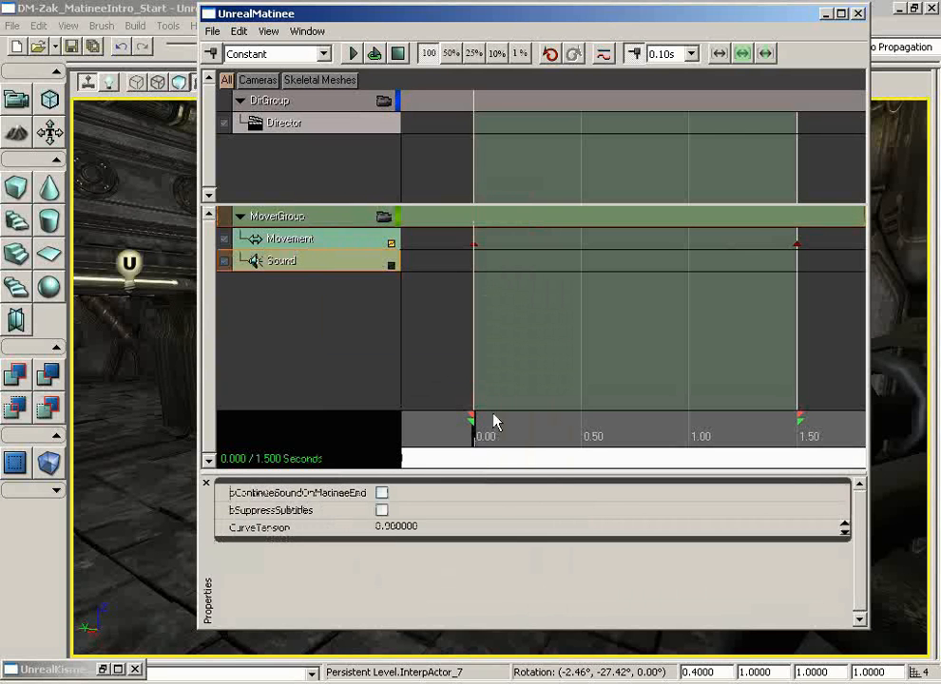
{"action": "left_click_drag", "start_coordinate": [475, 435], "coordinate": [517, 434]}
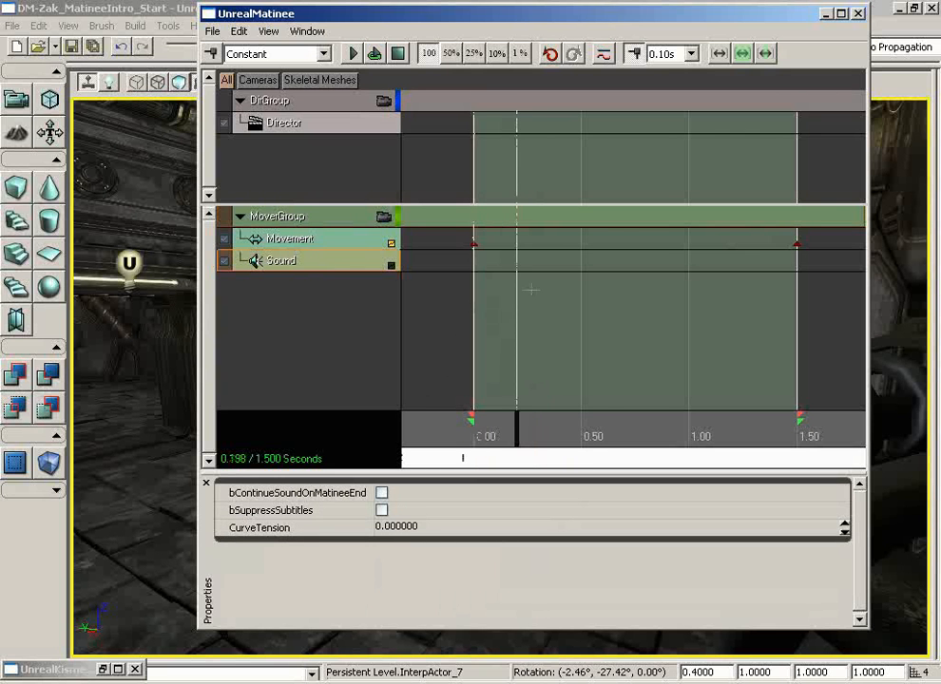
{"action": "key", "text": "Return"}
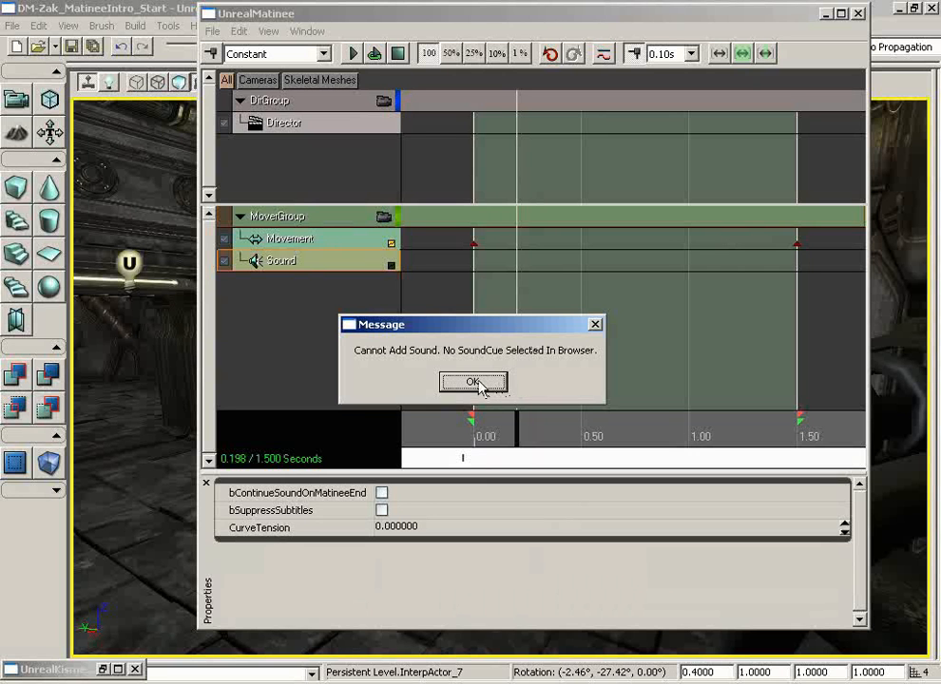
{"action": "left_click", "coordinate": [479, 384]}
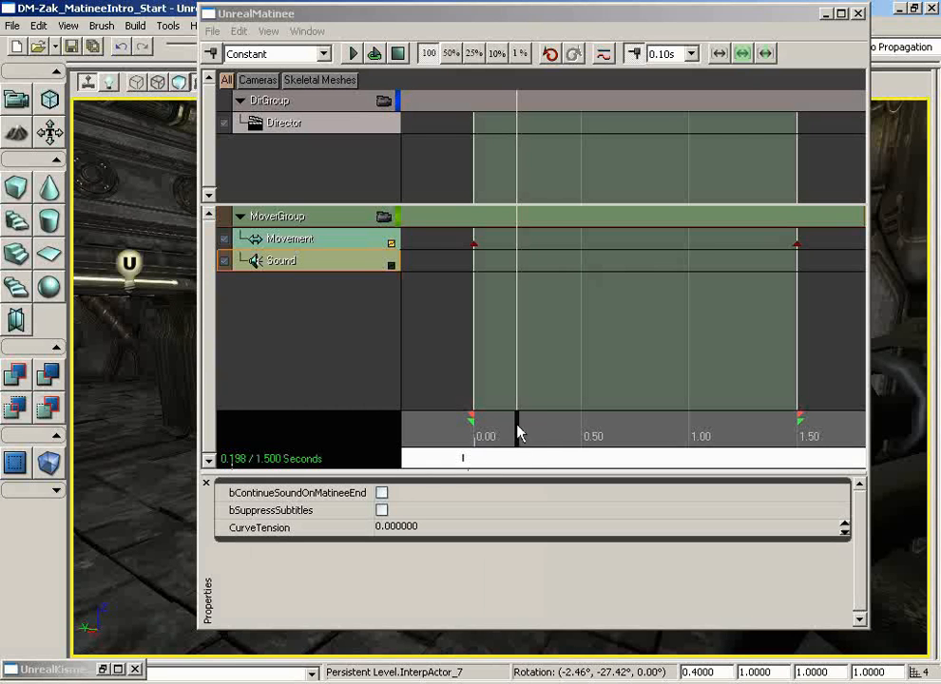
Scrub the current time through the sequence up to its end at 1.50 s and return it to 0.00 s.
{"action": "left_click_drag", "start_coordinate": [517, 431], "coordinate": [757, 434]}
{"action": "left_click", "coordinate": [651, 433]}
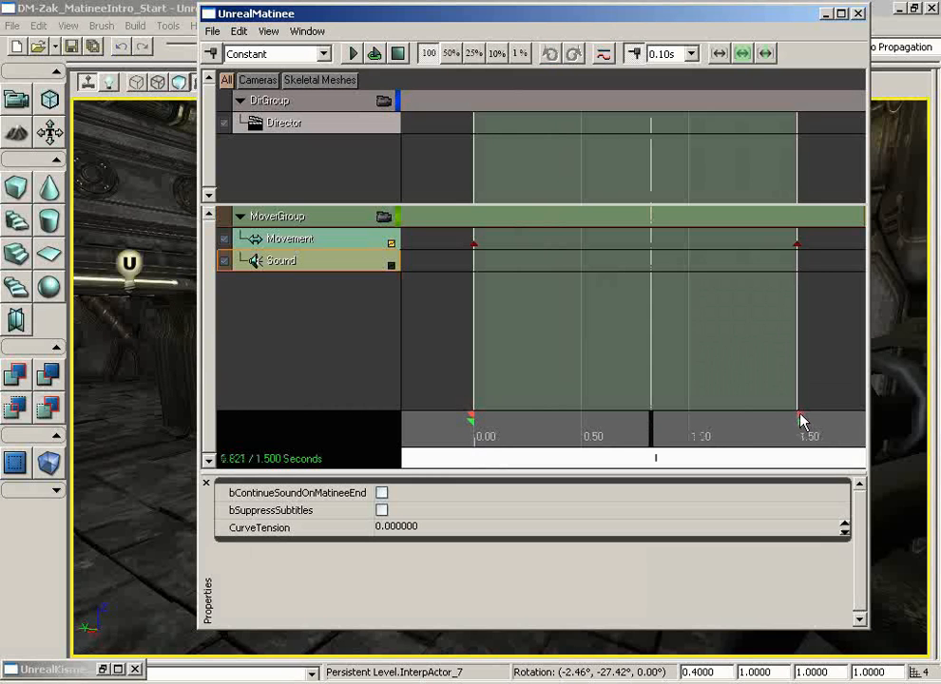
{"action": "mouse_move", "coordinate": [800, 419]}
{"action": "left_mouse_down"}
{"action": "mouse_move", "coordinate": [824, 418]}
{"action": "mouse_move", "coordinate": [796, 419]}
{"action": "left_mouse_up"}
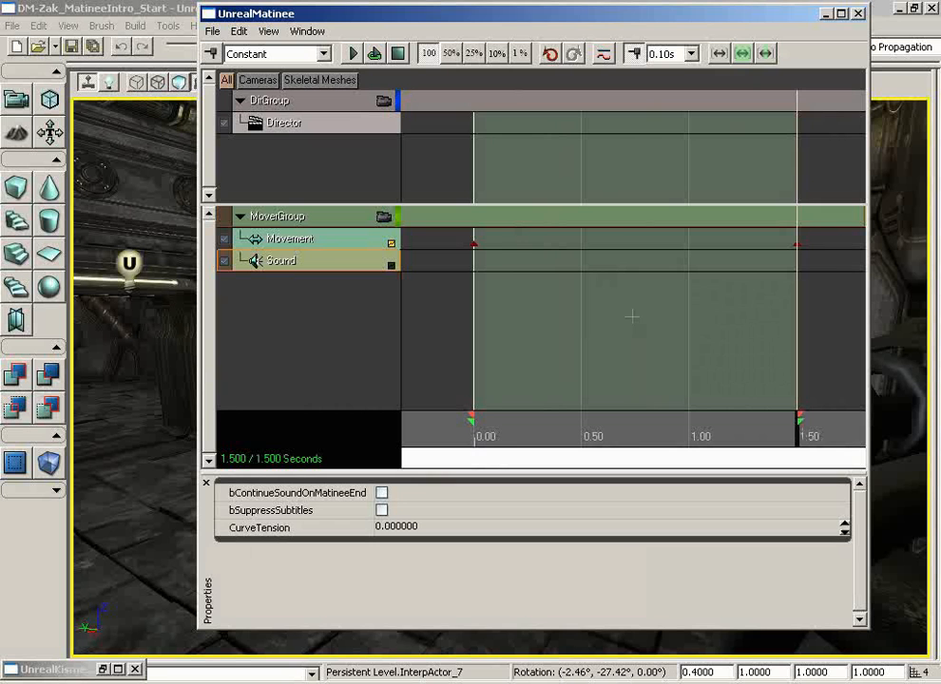
{"action": "left_click", "coordinate": [581, 436]}
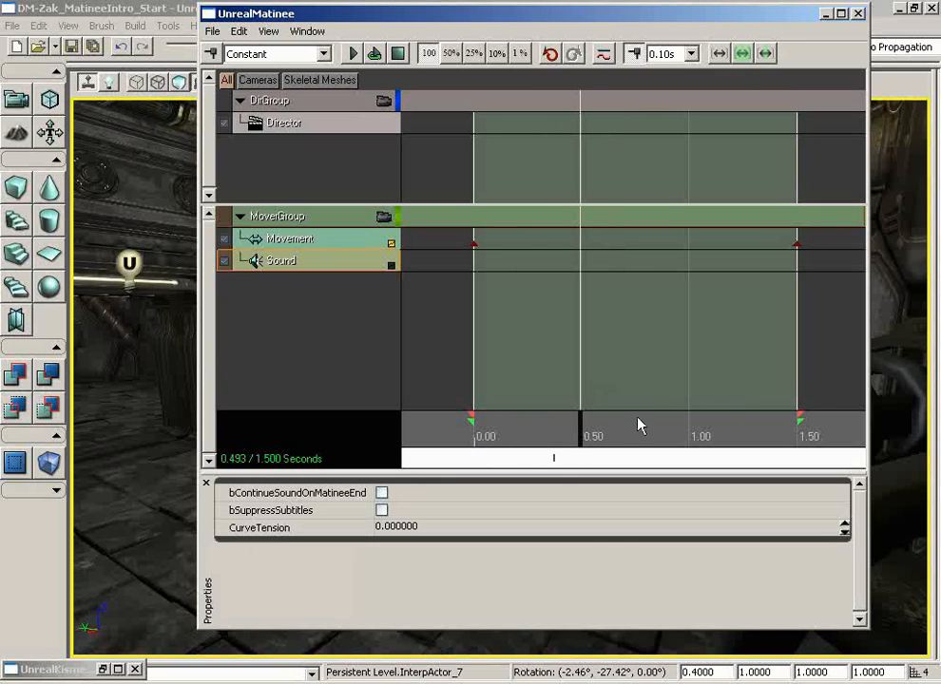
{"action": "left_click_drag", "start_coordinate": [582, 438], "coordinate": [440, 425]}
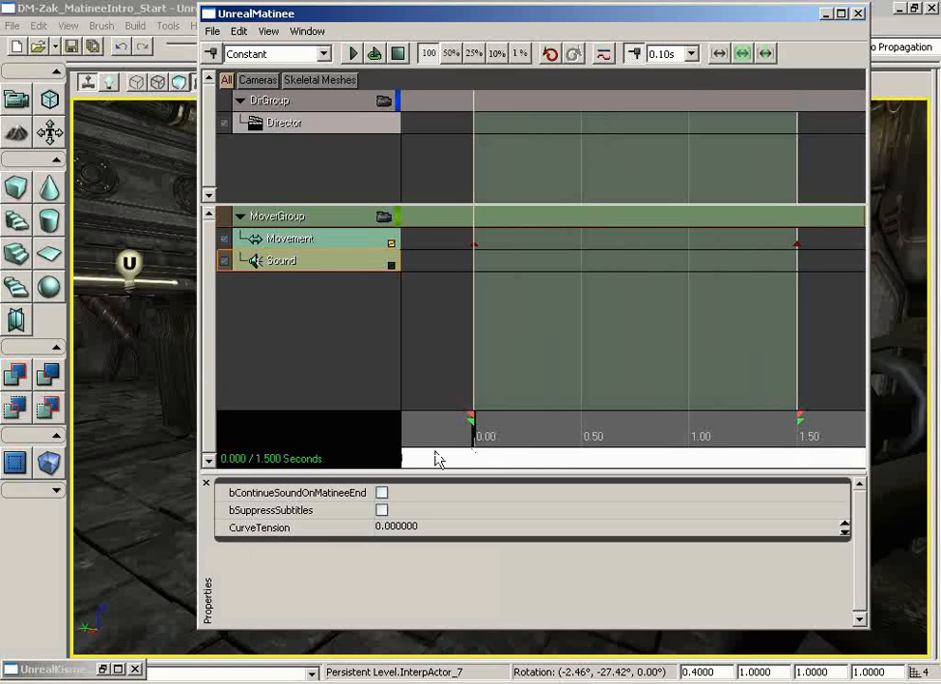
Pan the timeline view, zoom it far out, and zoom back in around the start of the sequence.
{"action": "mouse_move", "coordinate": [447, 468]}
{"action": "left_mouse_down"}
{"action": "mouse_move", "coordinate": [836, 461]}
{"action": "mouse_move", "coordinate": [504, 458]}
{"action": "mouse_move", "coordinate": [867, 460]}
{"action": "mouse_move", "coordinate": [219, 460]}
{"action": "mouse_move", "coordinate": [481, 433]}
{"action": "mouse_move", "coordinate": [300, 436]}
{"action": "mouse_move", "coordinate": [310, 423]}
{"action": "left_mouse_up"}
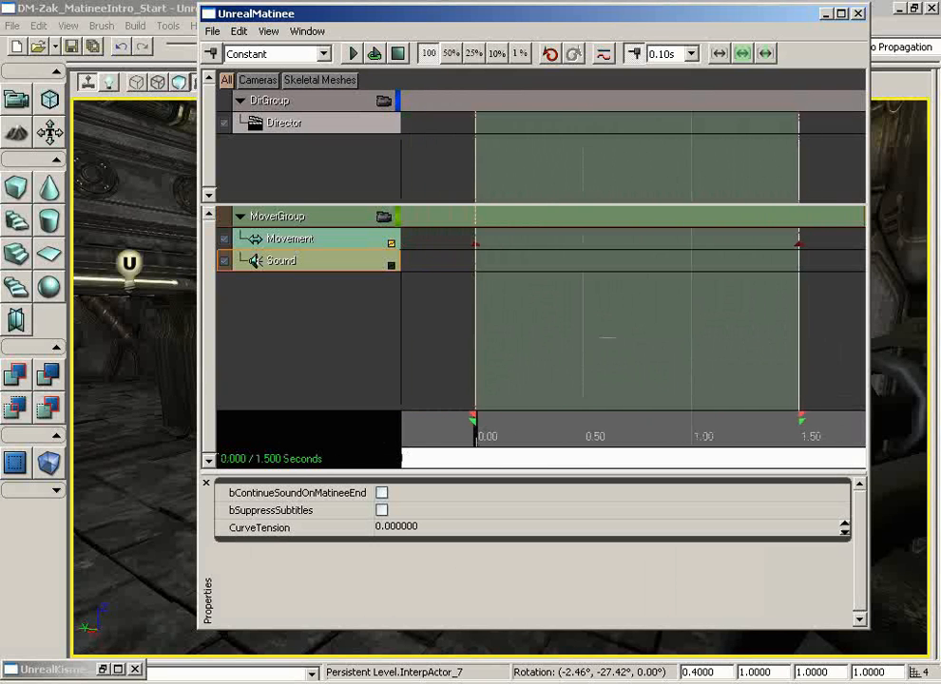
{"action": "scroll", "coordinate": [607, 337], "scroll_direction": "down", "scroll_amount": 10}
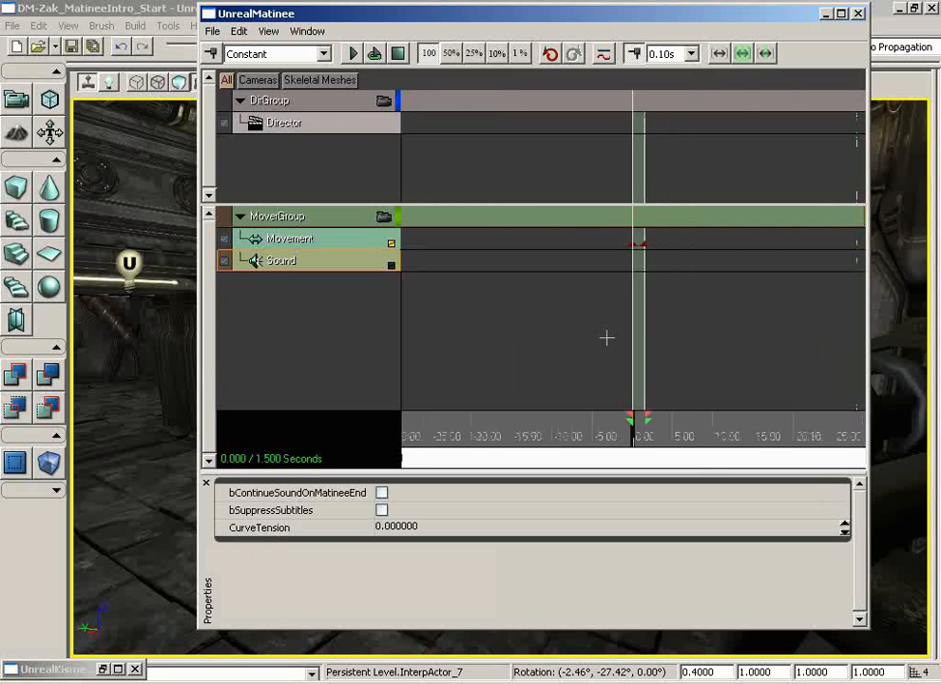
{"action": "scroll", "coordinate": [607, 338], "scroll_direction": "down", "scroll_amount": 5}
{"action": "scroll", "coordinate": [607, 382], "scroll_direction": "up", "scroll_amount": 20}
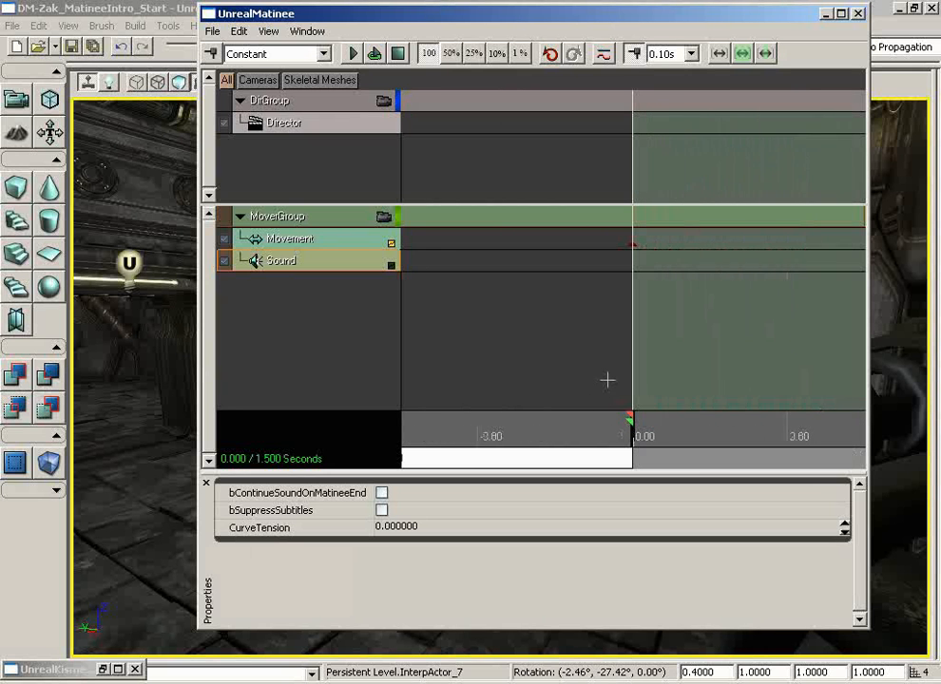
Practise zooming the timeline out and in around 0.00 s, and pan it to about 0.80 s.
{"action": "mouse_move", "coordinate": [422, 464]}
{"action": "left_mouse_down"}
{"action": "mouse_move", "coordinate": [852, 466]}
{"action": "mouse_move", "coordinate": [414, 463]}
{"action": "left_mouse_up"}
{"action": "scroll", "coordinate": [577, 371], "scroll_direction": "down", "scroll_amount": 10}
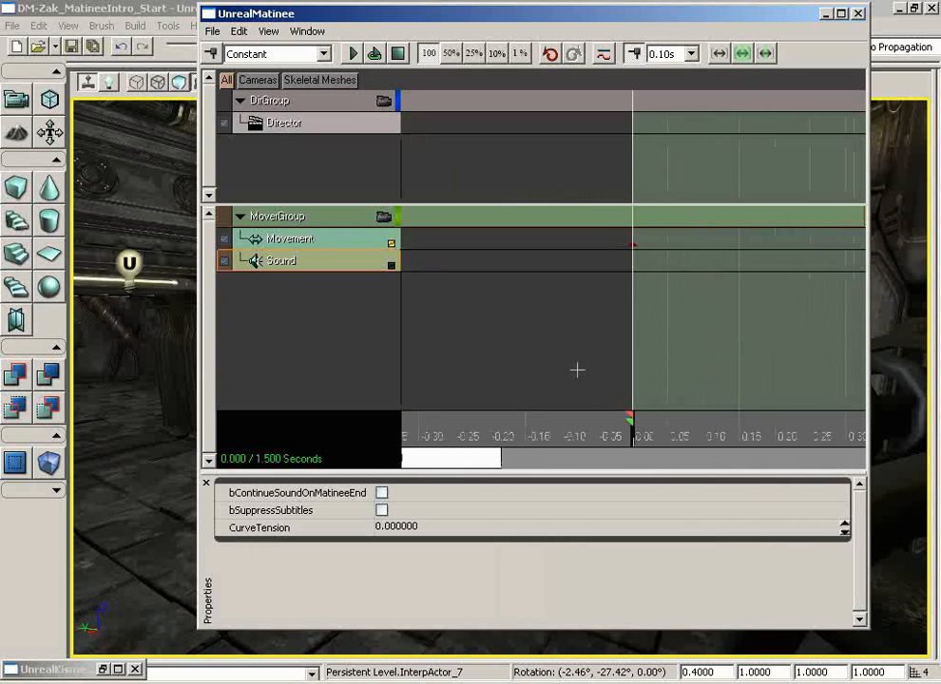
{"action": "left_click_drag", "start_coordinate": [572, 322], "coordinate": [565, 388]}
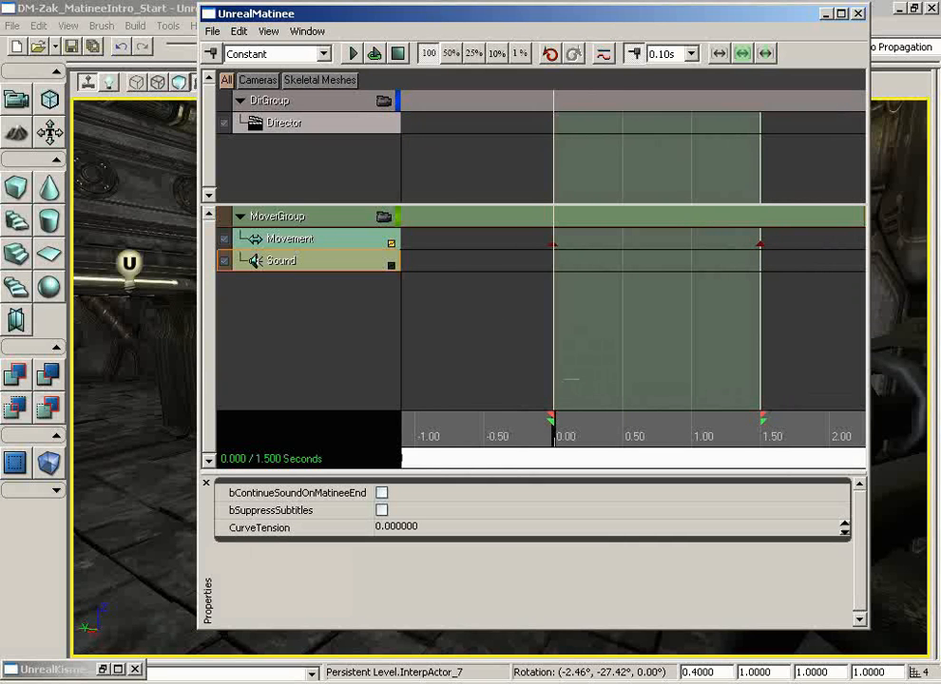
{"action": "scroll", "coordinate": [609, 352], "scroll_direction": "up", "scroll_amount": 10}
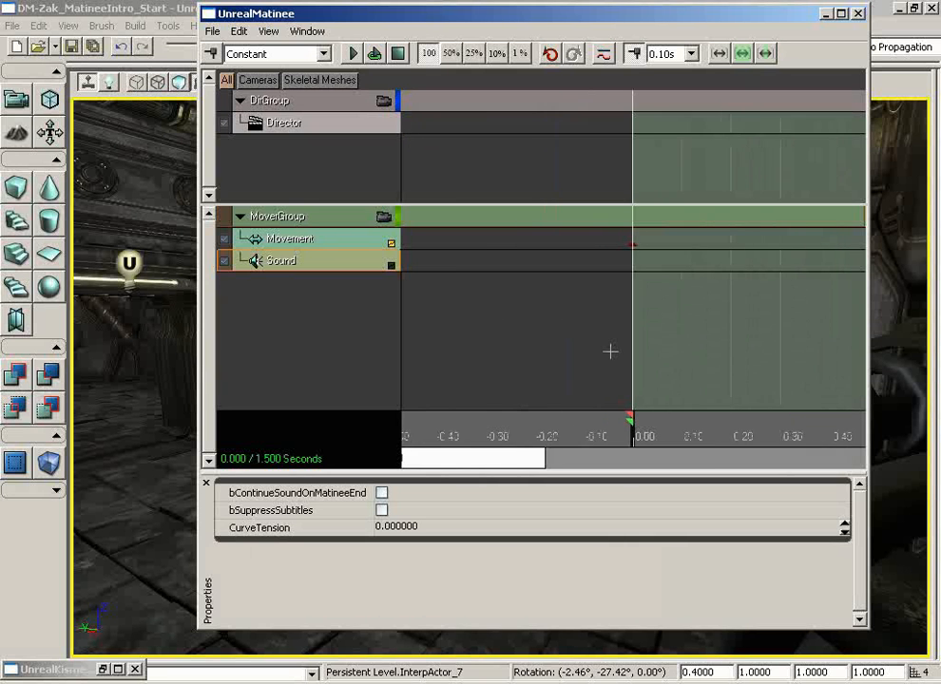
{"action": "left_click_drag", "start_coordinate": [418, 459], "coordinate": [494, 458]}
{"action": "left_click_drag", "start_coordinate": [663, 328], "coordinate": [427, 308]}
{"action": "left_click_drag", "start_coordinate": [610, 309], "coordinate": [403, 302]}
{"action": "left_click_drag", "start_coordinate": [644, 304], "coordinate": [386, 297]}
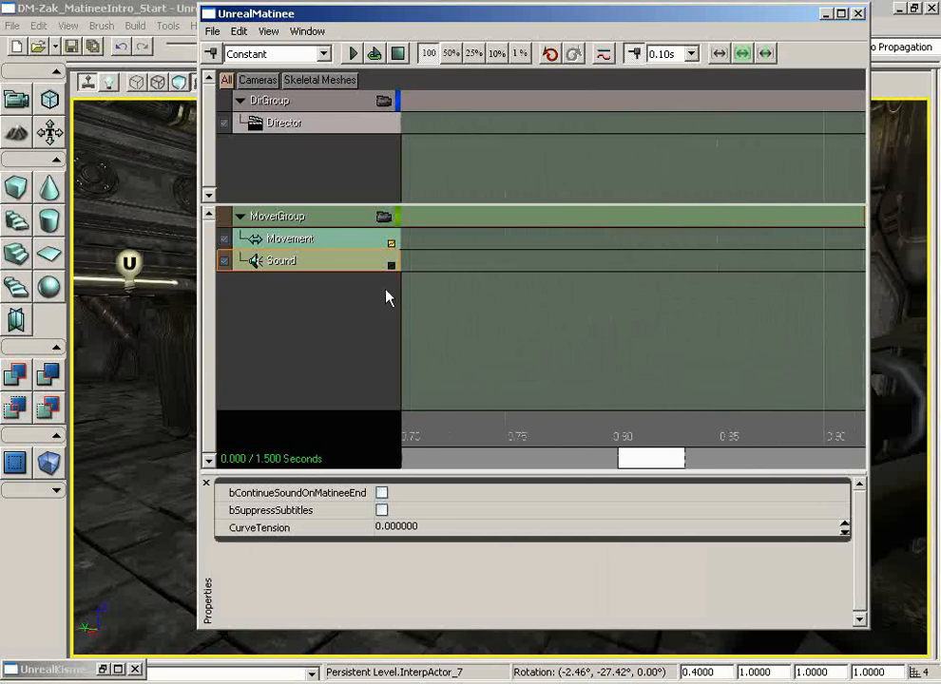
{"action": "left_click_drag", "start_coordinate": [520, 299], "coordinate": [597, 297]}
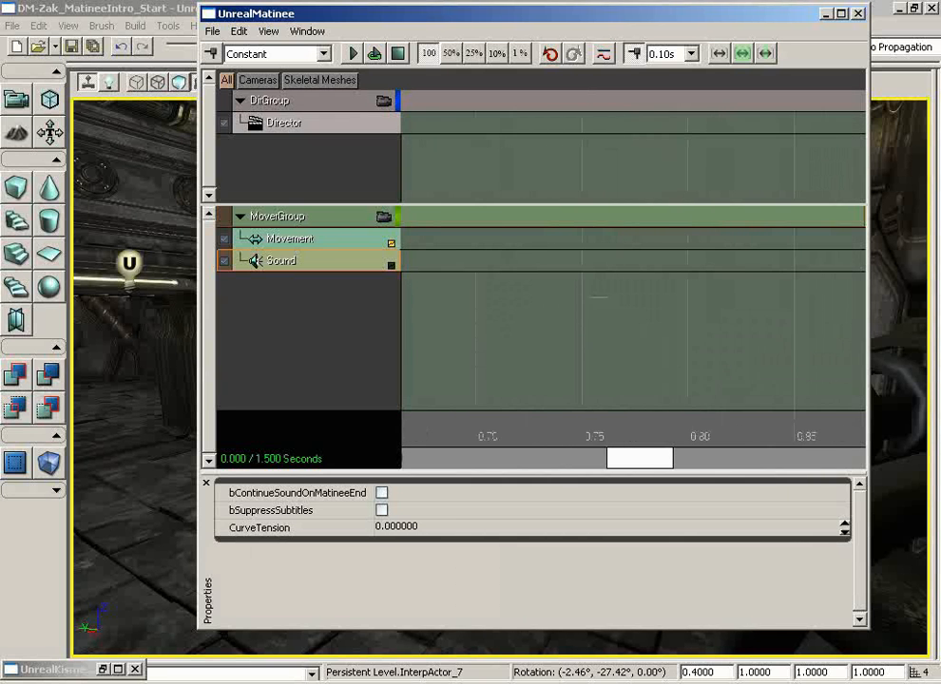
{"action": "scroll", "coordinate": [590, 278], "scroll_direction": "down", "scroll_amount": 5}
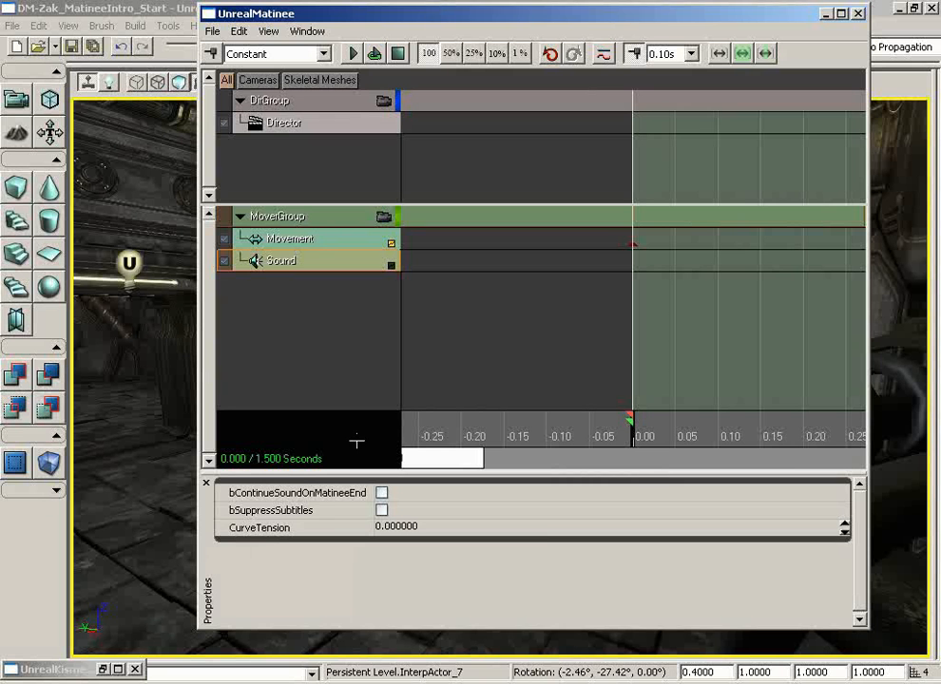
Select MoverGroup's Movement track to show its properties and move the UnrealMatinee window aside to uncover the track's 3D path.
{"action": "mouse_move", "coordinate": [304, 497]}
{"action": "left_click", "coordinate": [307, 244]}
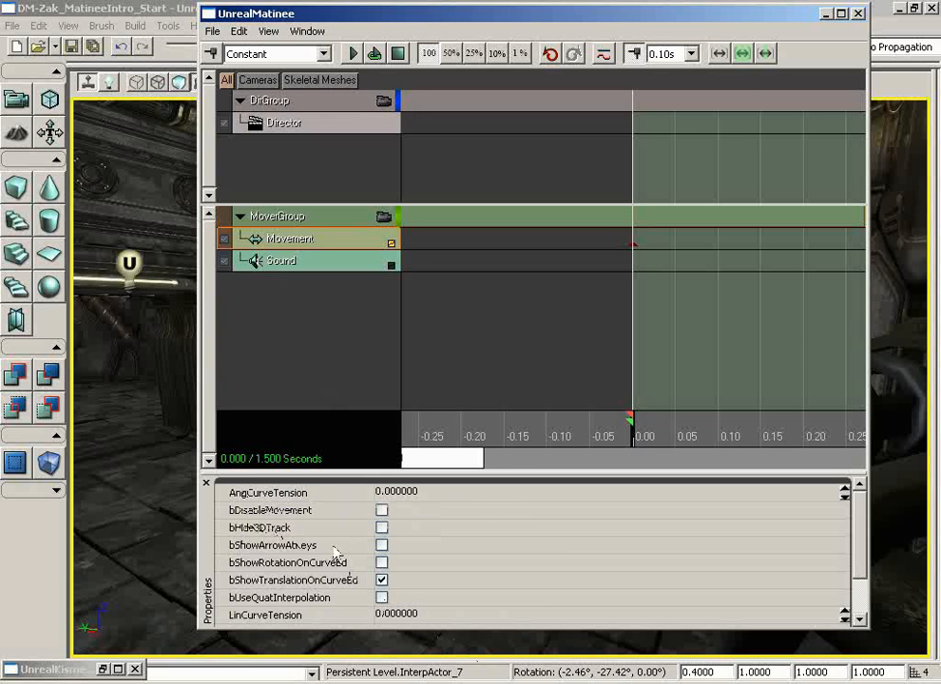
{"action": "left_click_drag", "start_coordinate": [425, 14], "coordinate": [701, 15]}
{"action": "left_click", "coordinate": [550, 32]}
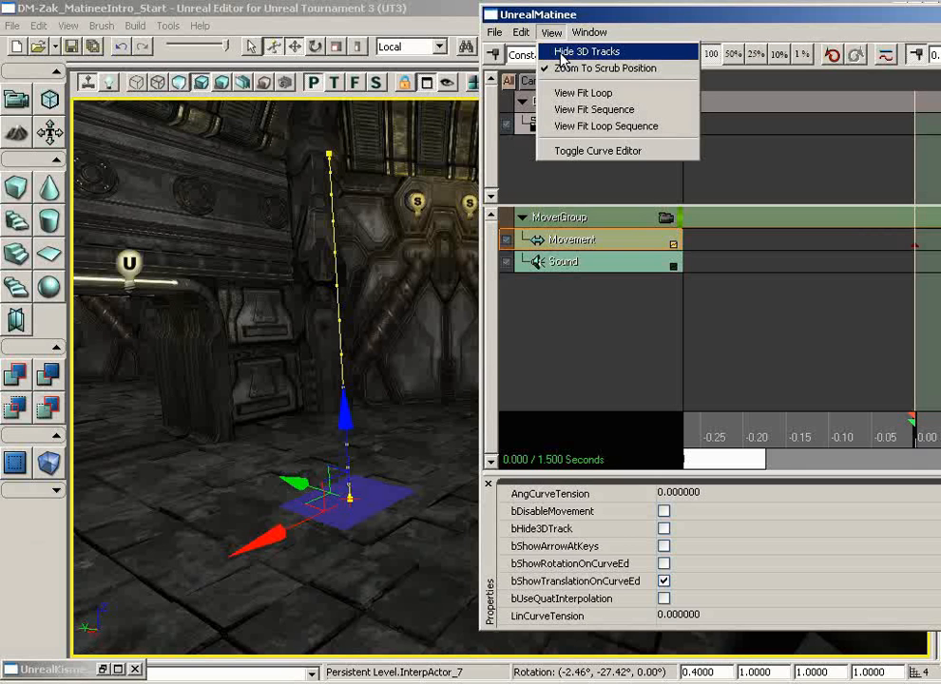
Turn the Movement track's bHide3DTrack option on and off again, and move the UnrealMatinee window back over the viewport.
{"action": "left_click", "coordinate": [666, 530]}
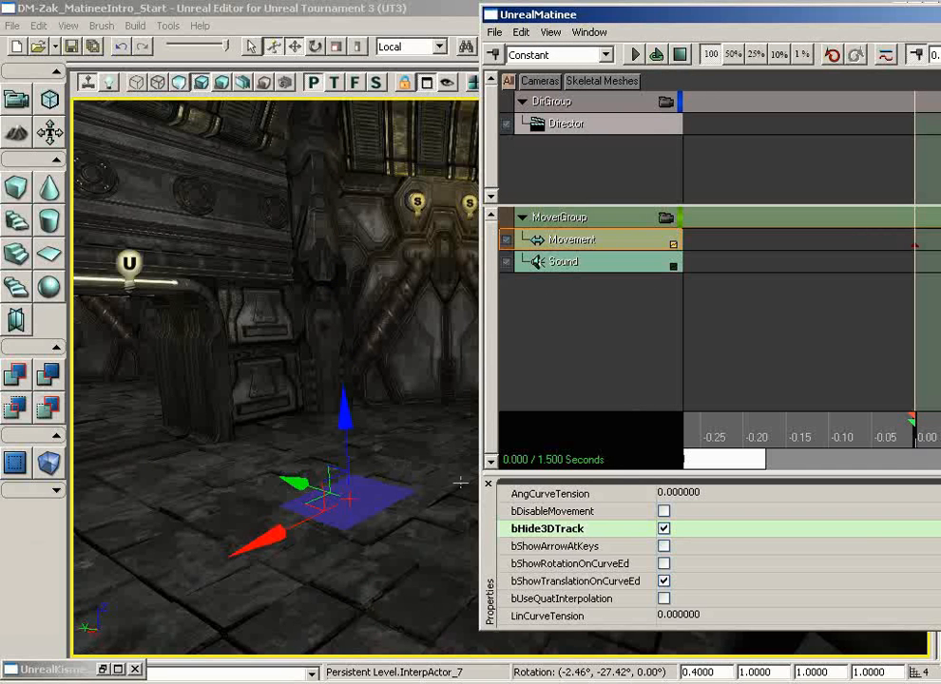
{"action": "left_click", "coordinate": [663, 529]}
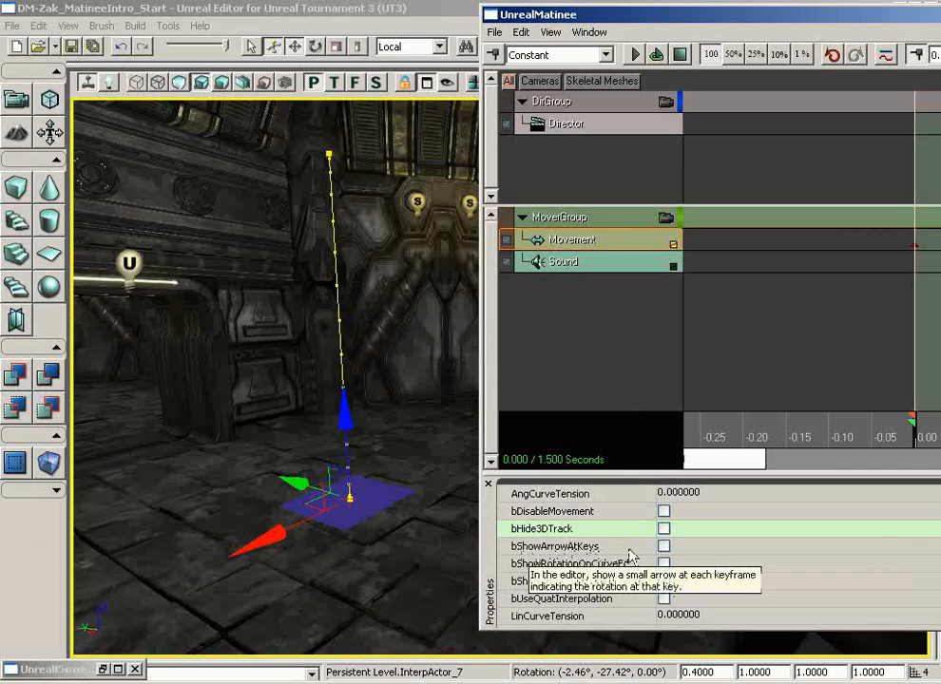
{"action": "left_click", "coordinate": [663, 581]}
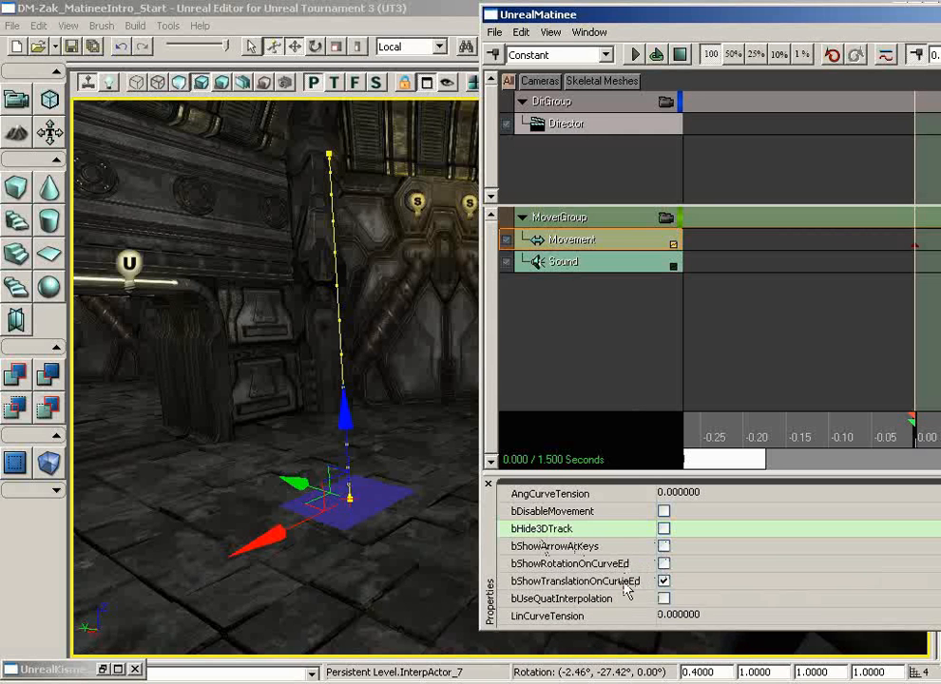
{"action": "left_click_drag", "start_coordinate": [859, 9], "coordinate": [545, 12]}
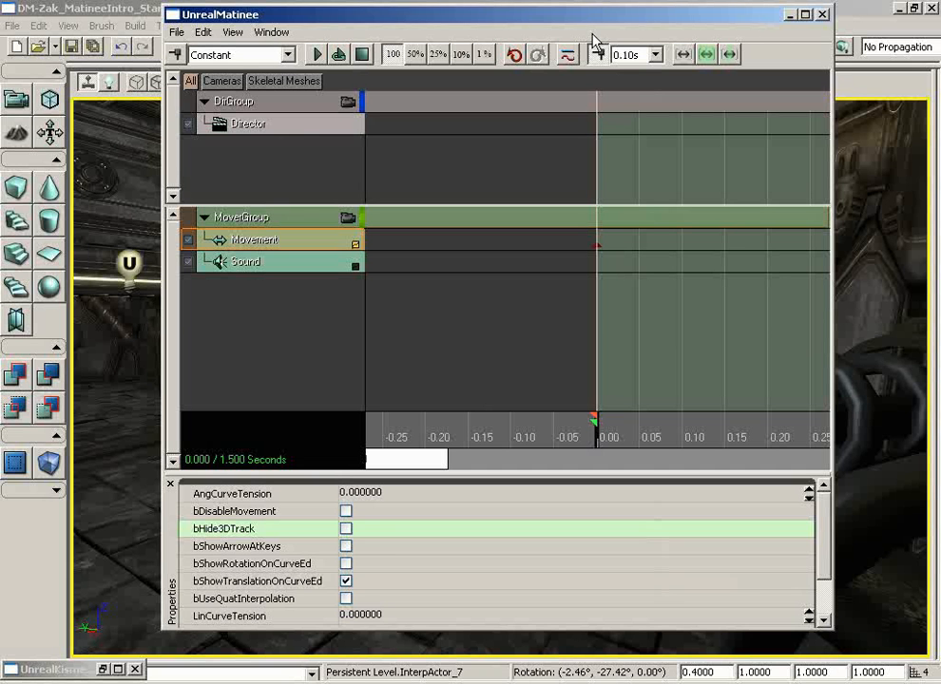
Delete the DirGroup director group from the sequence.
{"action": "left_click", "coordinate": [280, 105]}
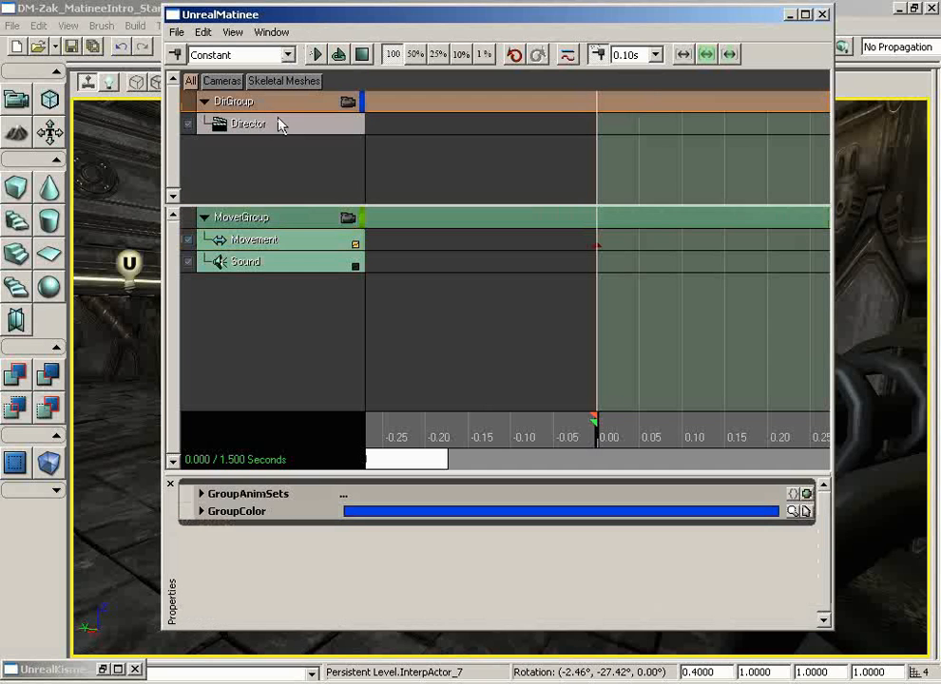
{"action": "right_click", "coordinate": [276, 106]}
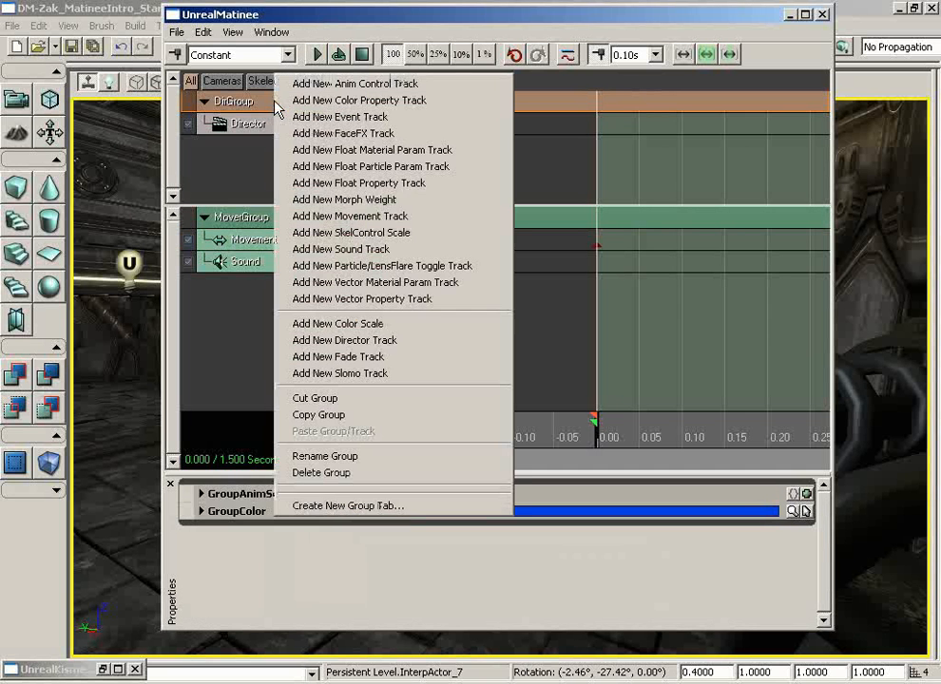
{"action": "left_click", "coordinate": [321, 472]}
{"action": "left_click", "coordinate": [419, 382]}
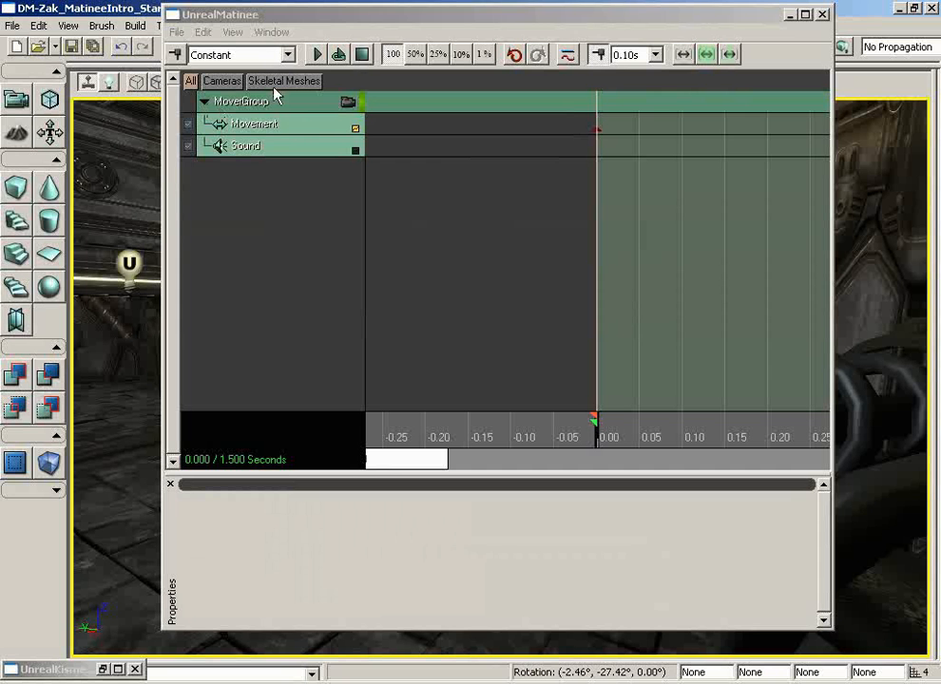
Delete the Sound track from MoverGroup.
{"action": "left_click", "coordinate": [252, 154]}
{"action": "right_click", "coordinate": [290, 156]}
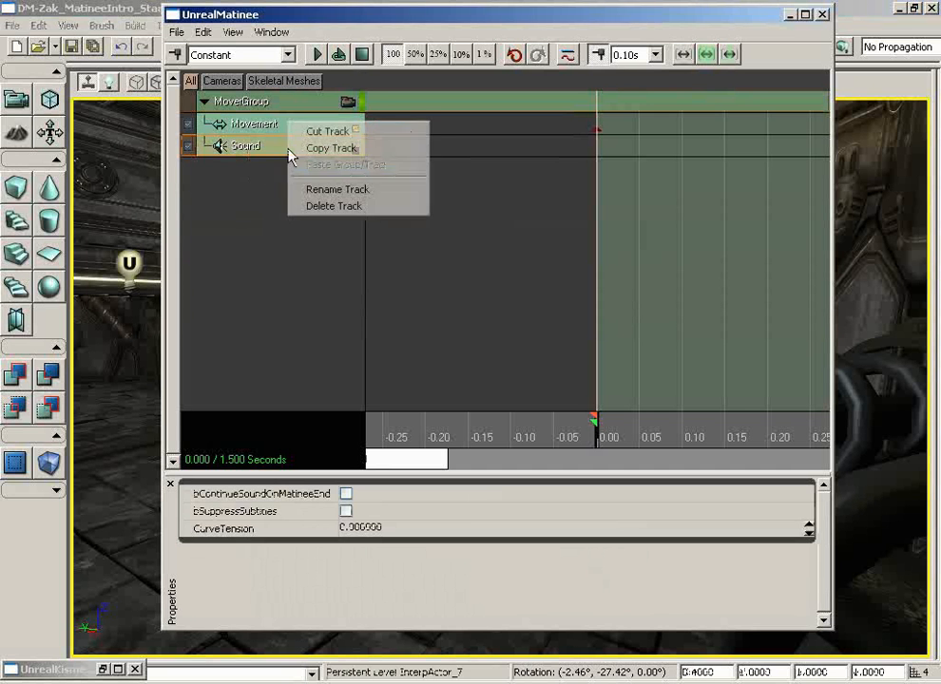
{"action": "left_click", "coordinate": [348, 207]}
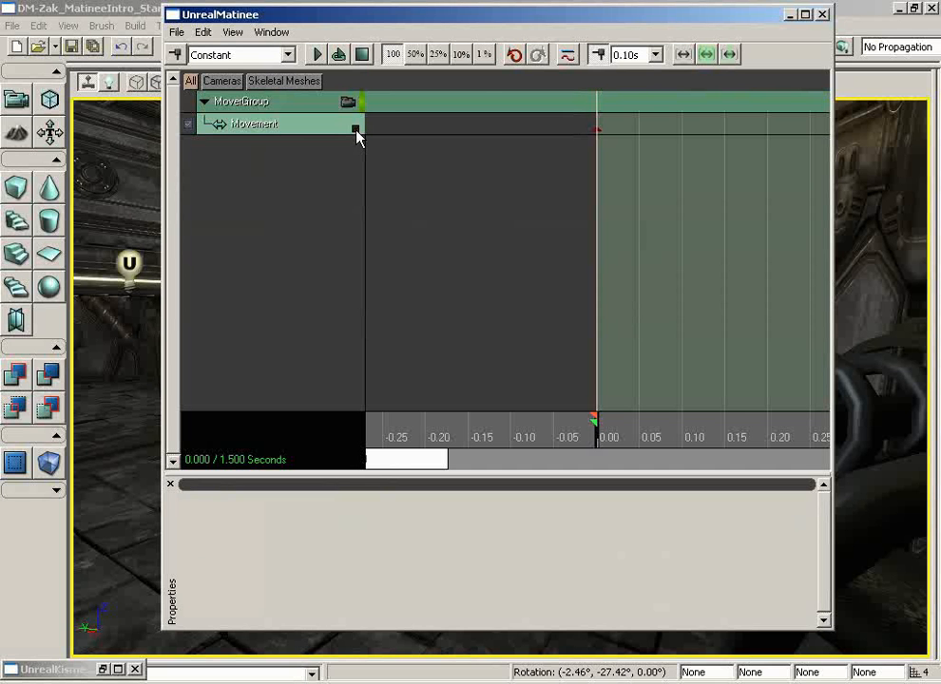
Show the curve editor with the full 1.50 s sequence in view and add the Movement track's curves to it.
{"action": "left_click", "coordinate": [568, 57]}
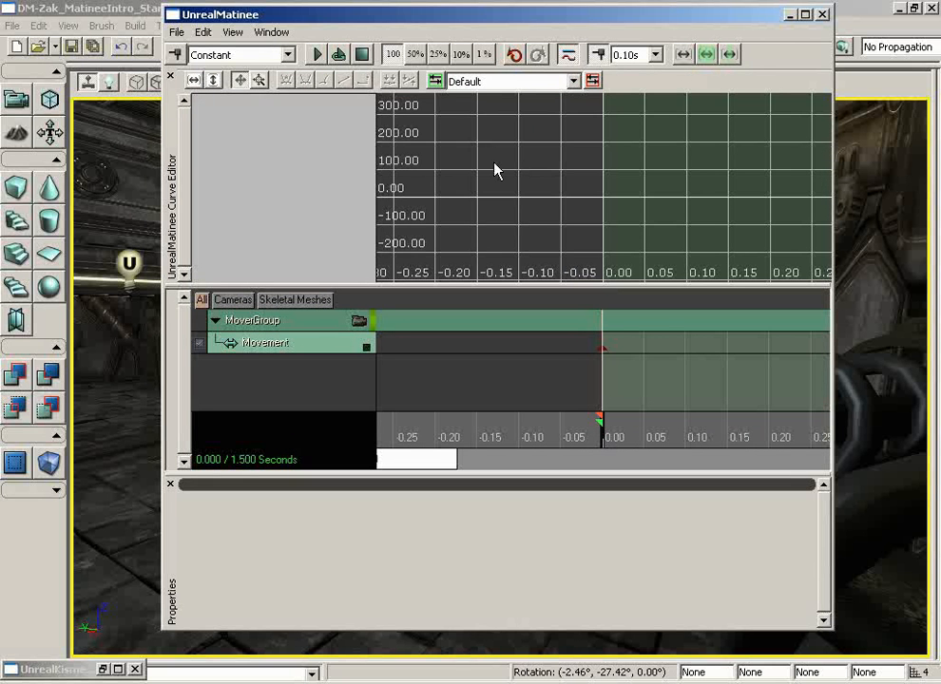
{"action": "left_click_drag", "start_coordinate": [697, 175], "coordinate": [501, 176]}
{"action": "scroll", "coordinate": [592, 179], "scroll_direction": "down", "scroll_amount": 6}
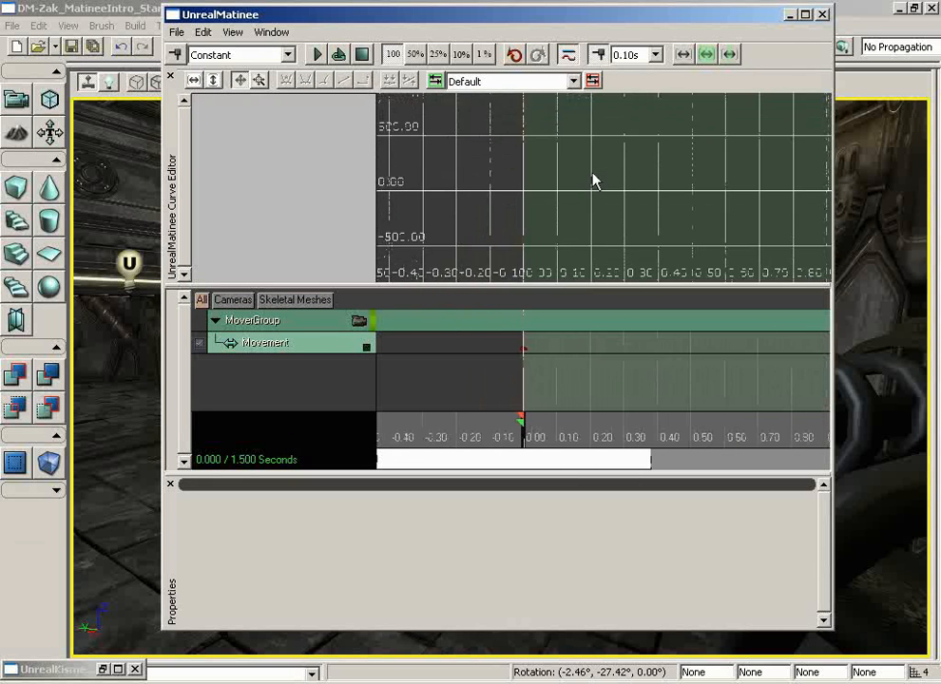
{"action": "left_click_drag", "start_coordinate": [592, 179], "coordinate": [558, 177]}
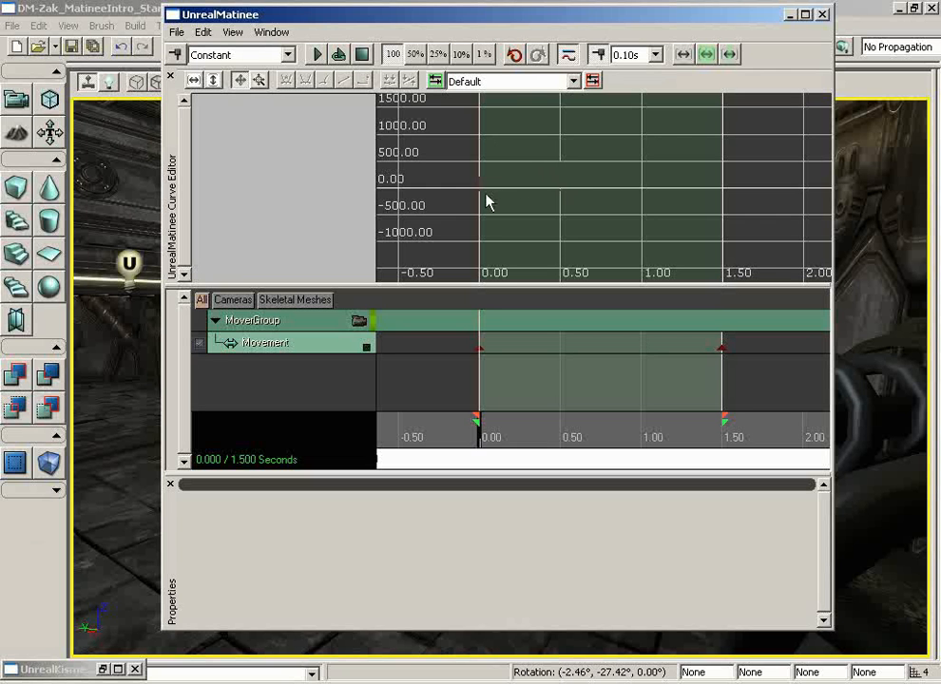
{"action": "left_click_drag", "start_coordinate": [479, 190], "coordinate": [587, 162]}
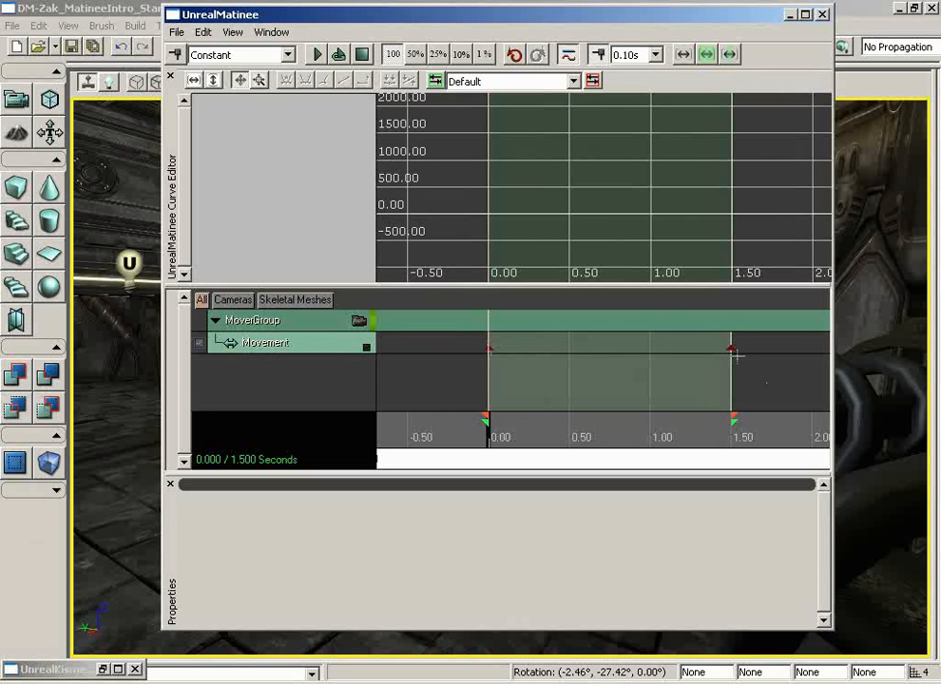
{"action": "left_click", "coordinate": [367, 348]}
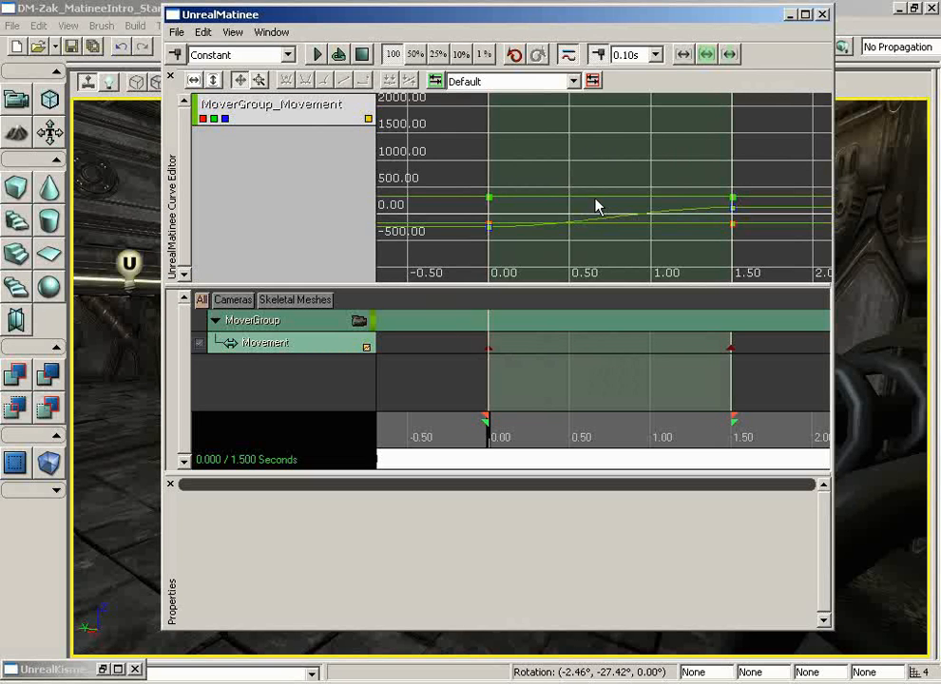
Close the Properties pane, enlarge the curve editor over the freed space, and fit the curves horizontally and vertically.
{"action": "left_click", "coordinate": [172, 487]}
{"action": "left_click_drag", "start_coordinate": [491, 287], "coordinate": [493, 474]}
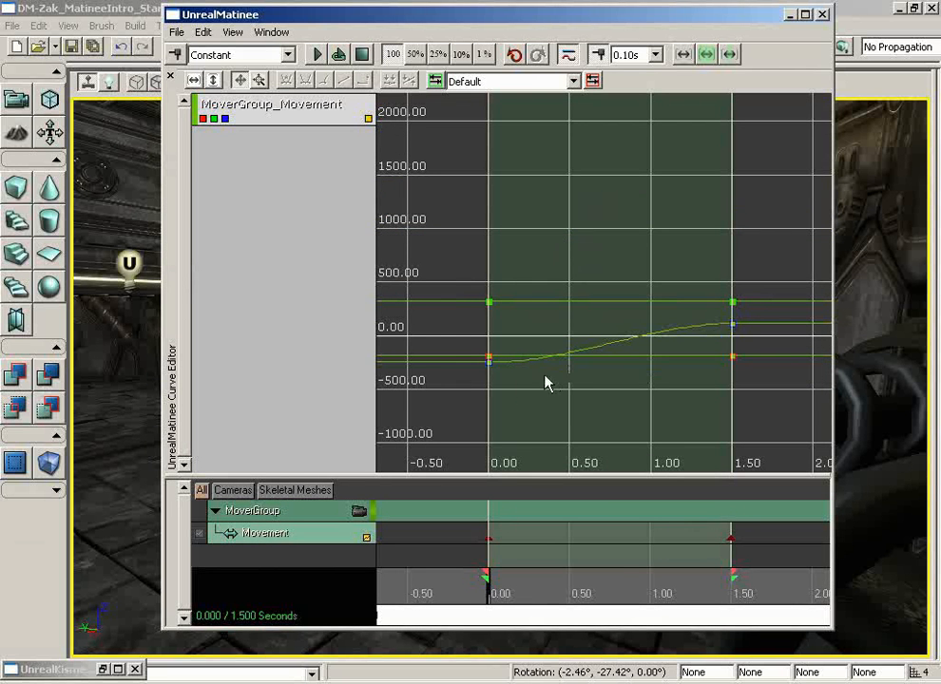
{"action": "mouse_move", "coordinate": [488, 364]}
{"action": "left_click", "coordinate": [194, 82]}
{"action": "left_click", "coordinate": [213, 82]}
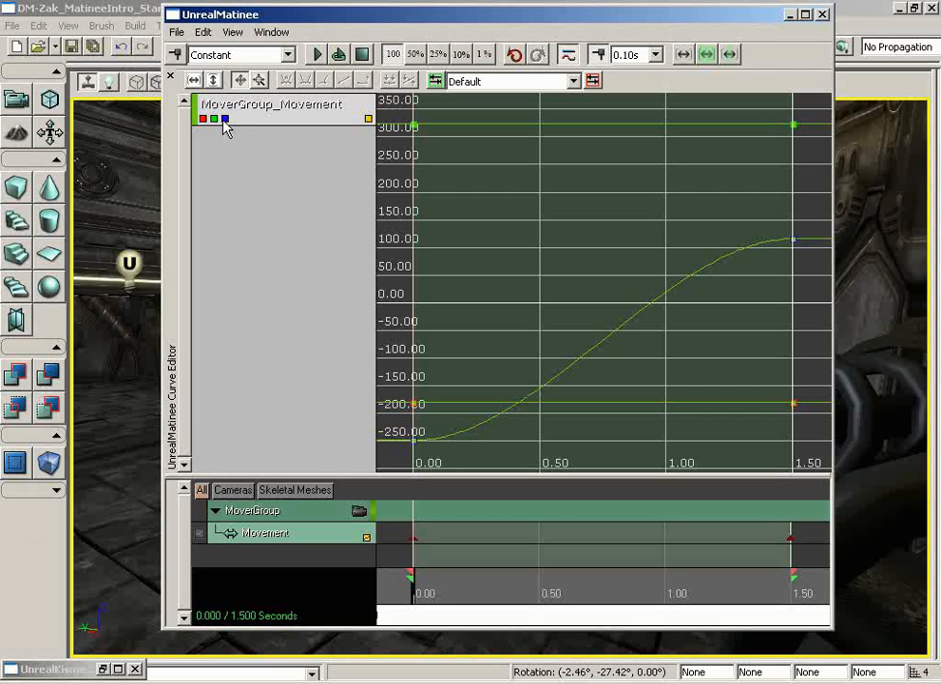
Hide the blue Z and green Y curves of MoverGroup_Movement and inspect the red X curve's keys at 0.00 and 1.50 s.
{"action": "left_click", "coordinate": [225, 119]}
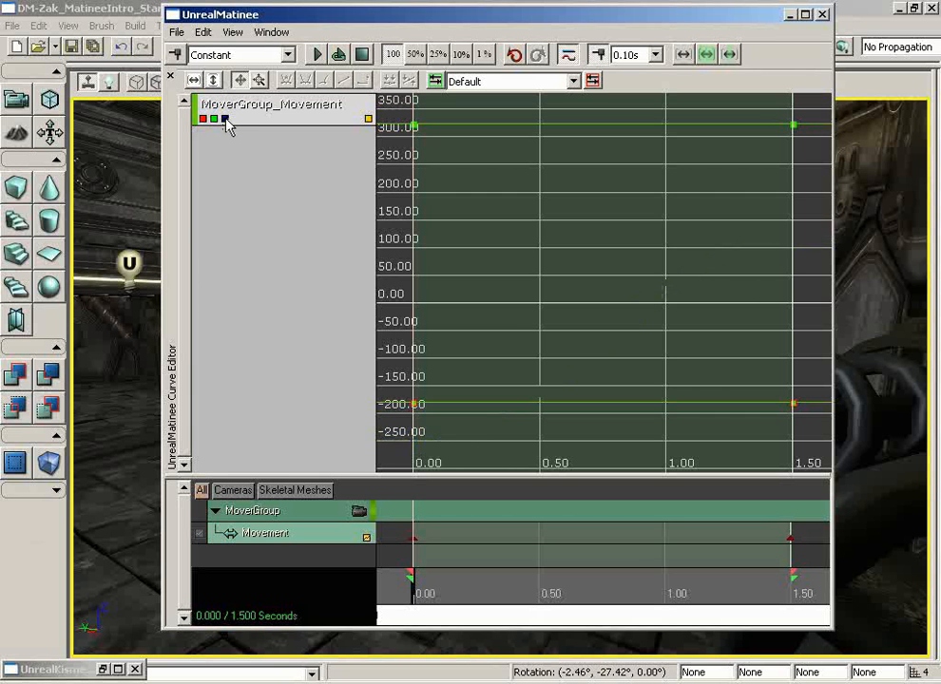
{"action": "left_click", "coordinate": [214, 119]}
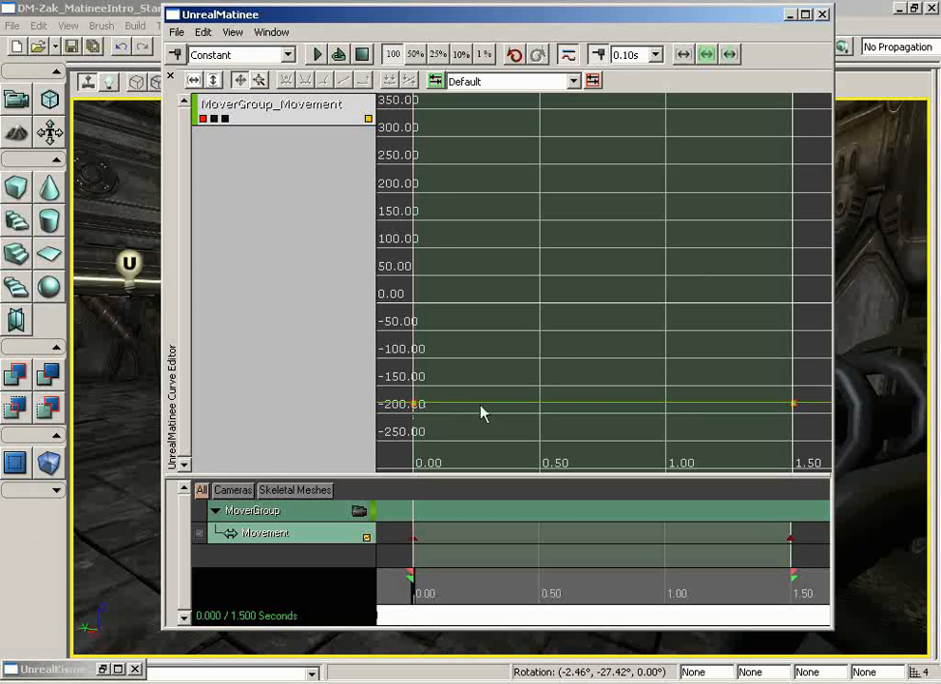
{"action": "mouse_move", "coordinate": [415, 407]}
{"action": "mouse_move", "coordinate": [788, 412]}
Hide the red X curve, show the green Y curve, and inspect its keys at 0.00 and 1.50 s.
{"action": "left_click", "coordinate": [203, 118]}
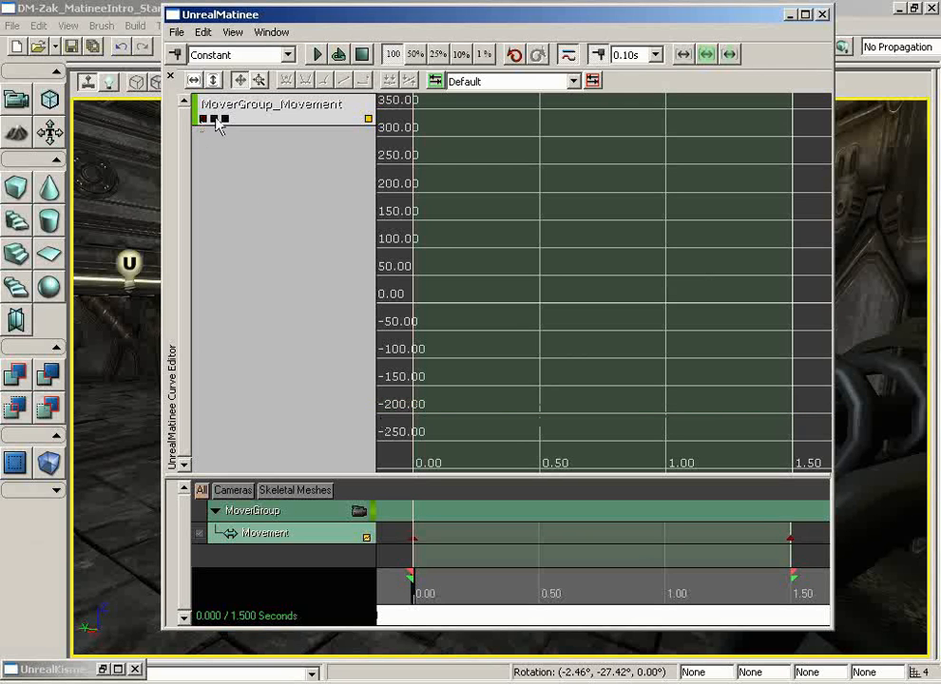
{"action": "left_click", "coordinate": [214, 118]}
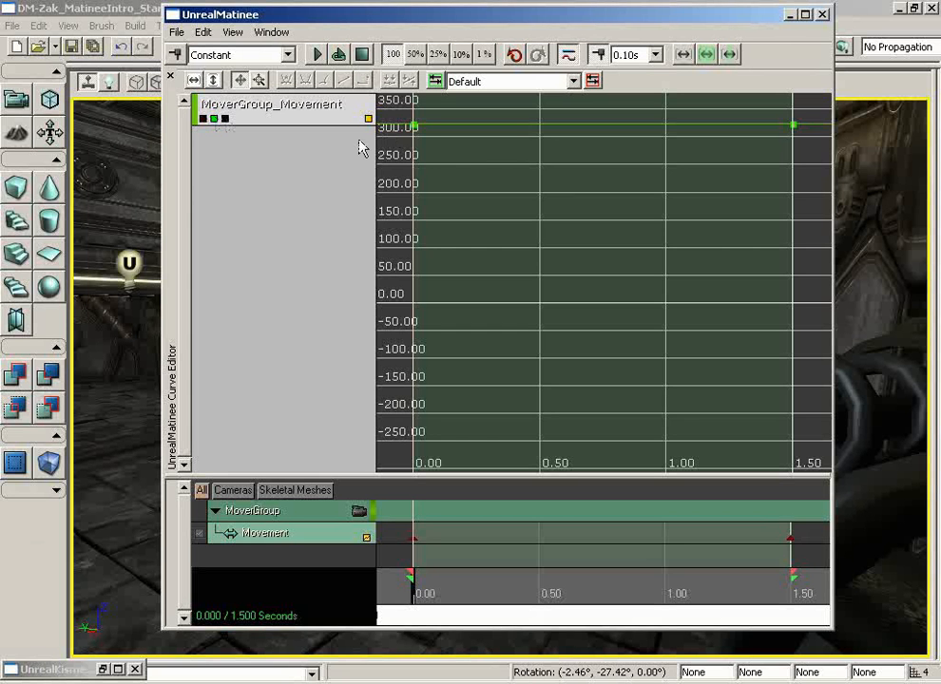
{"action": "mouse_move", "coordinate": [415, 128]}
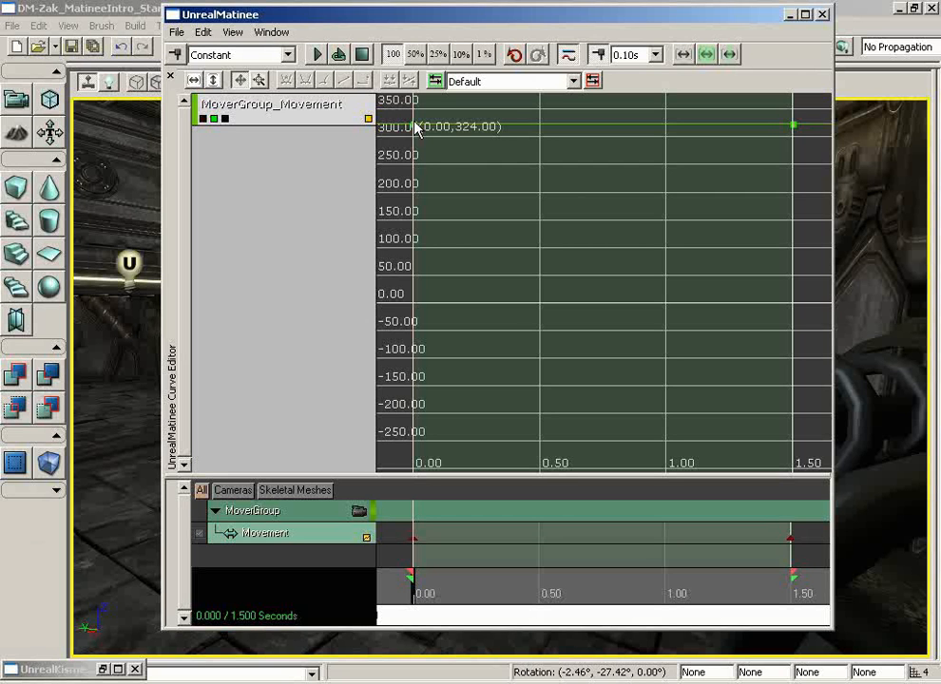
{"action": "mouse_move", "coordinate": [791, 126]}
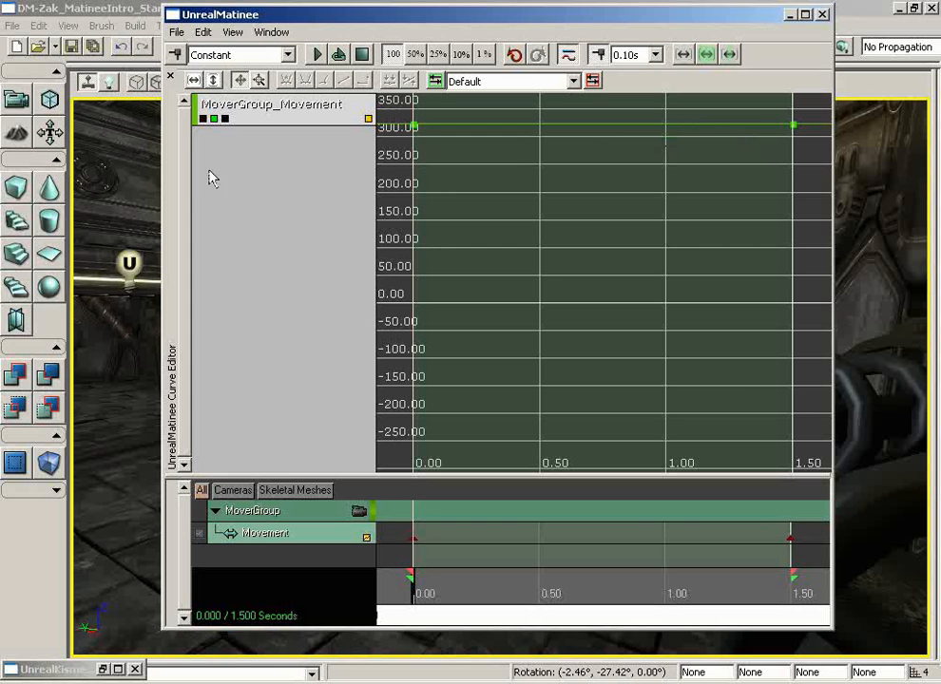
Hide the green Y curve, show the blue Z curve, and inspect its keys at 0.00 and 1.50 s.
{"action": "left_click", "coordinate": [215, 122]}
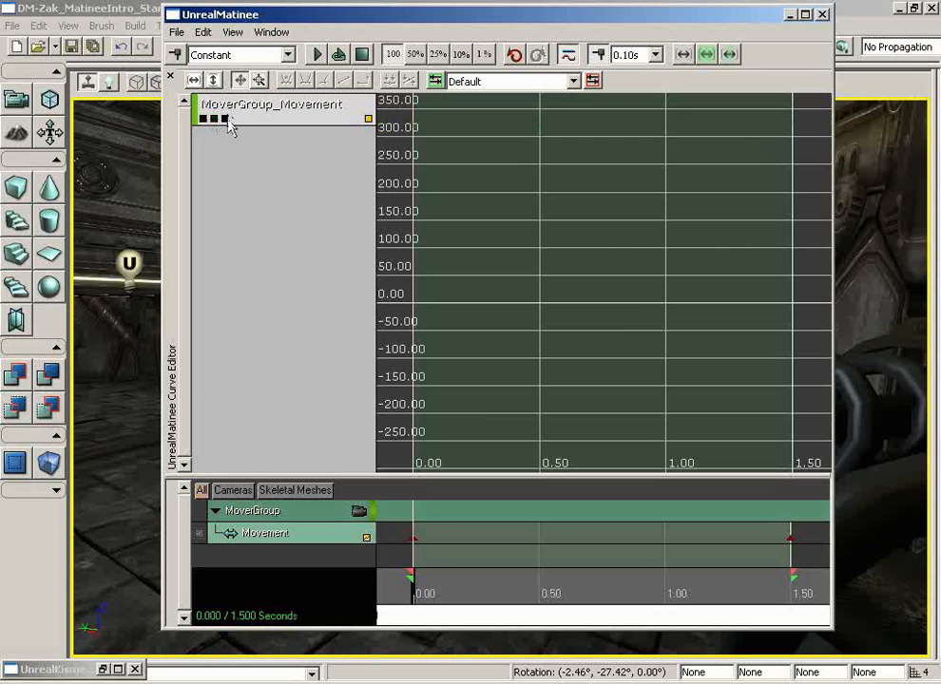
{"action": "left_click", "coordinate": [226, 120]}
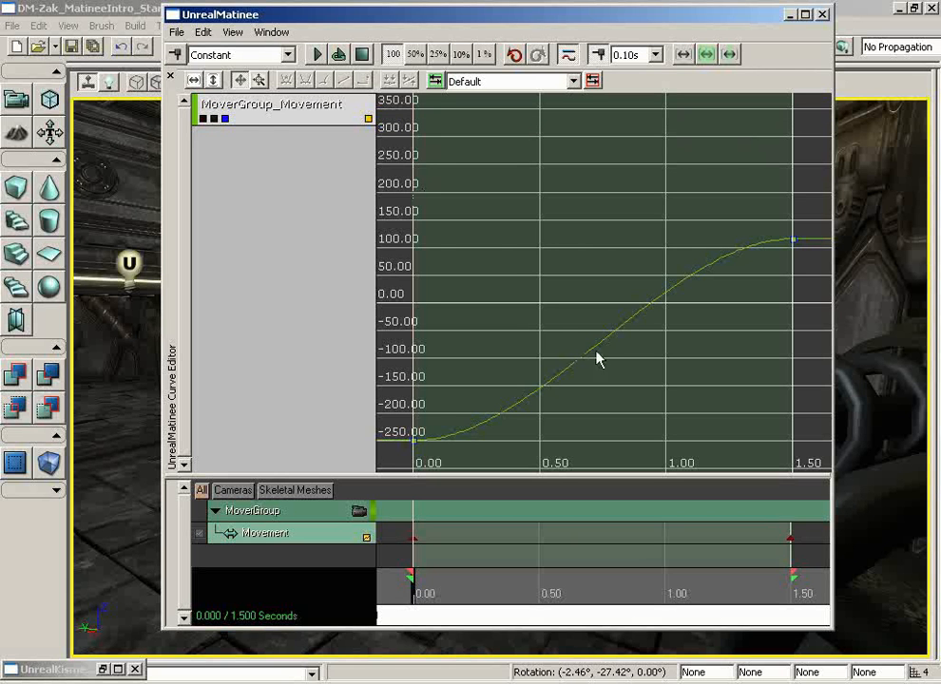
{"action": "mouse_move", "coordinate": [414, 445]}
{"action": "left_click_drag", "start_coordinate": [748, 309], "coordinate": [590, 307]}
{"action": "mouse_move", "coordinate": [633, 249]}
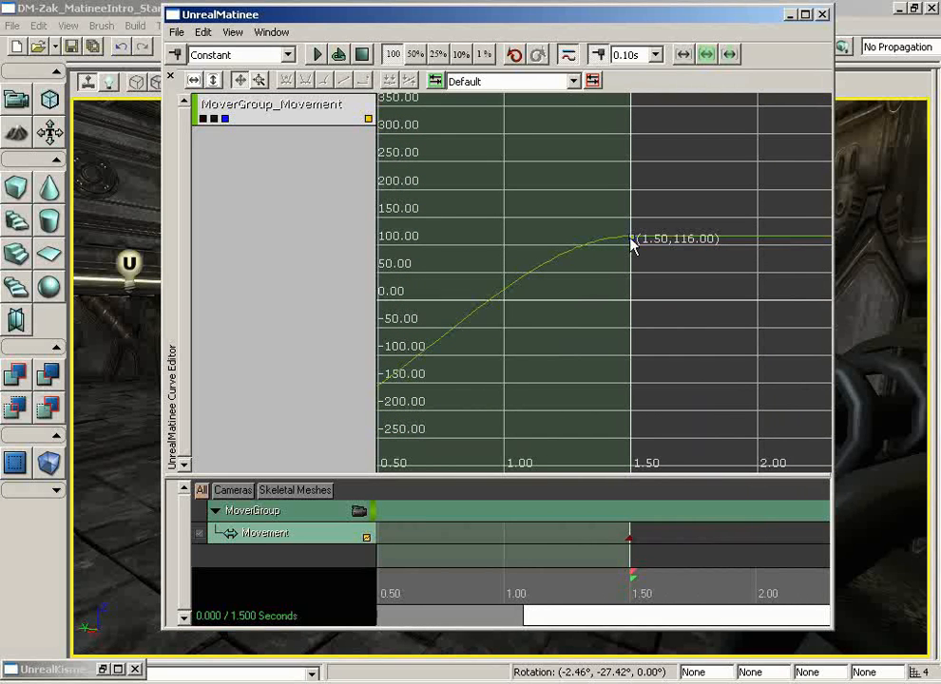
{"action": "left_click_drag", "start_coordinate": [551, 369], "coordinate": [717, 328]}
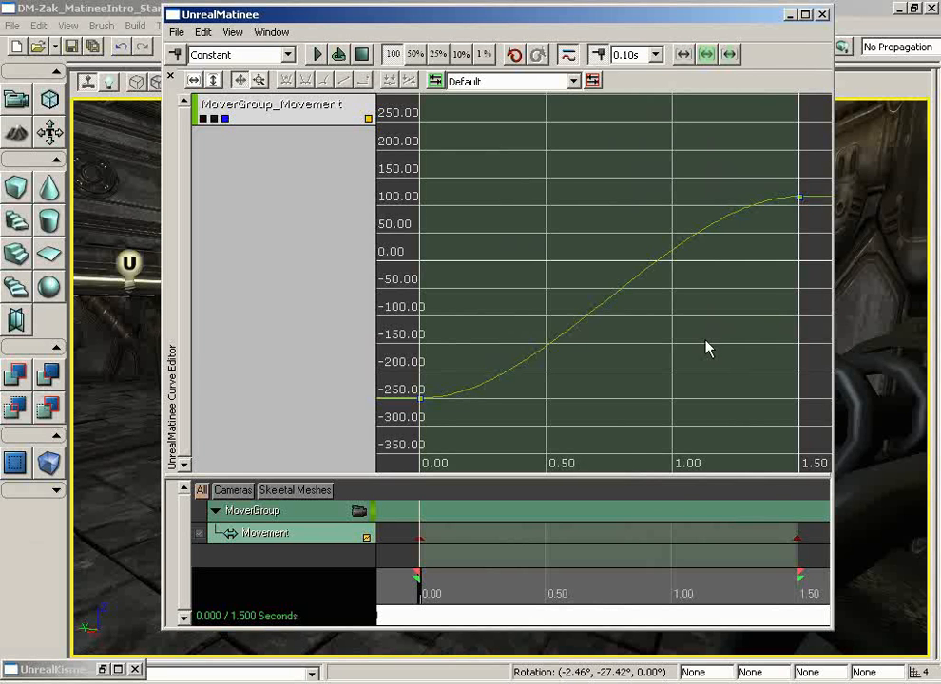
Uncover the viewport to examine the mover's path, and compare it with the blue Z curve's keys at 0.00 and 1.50 s.
{"action": "left_click_drag", "start_coordinate": [300, 16], "coordinate": [910, 64]}
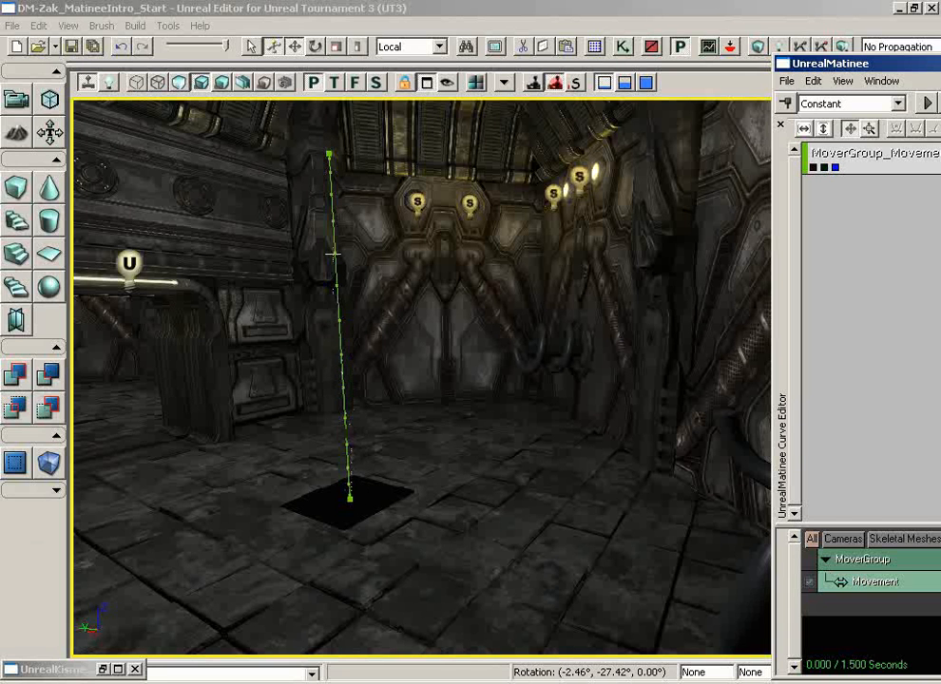
{"action": "left_click_drag", "start_coordinate": [894, 64], "coordinate": [247, 48]}
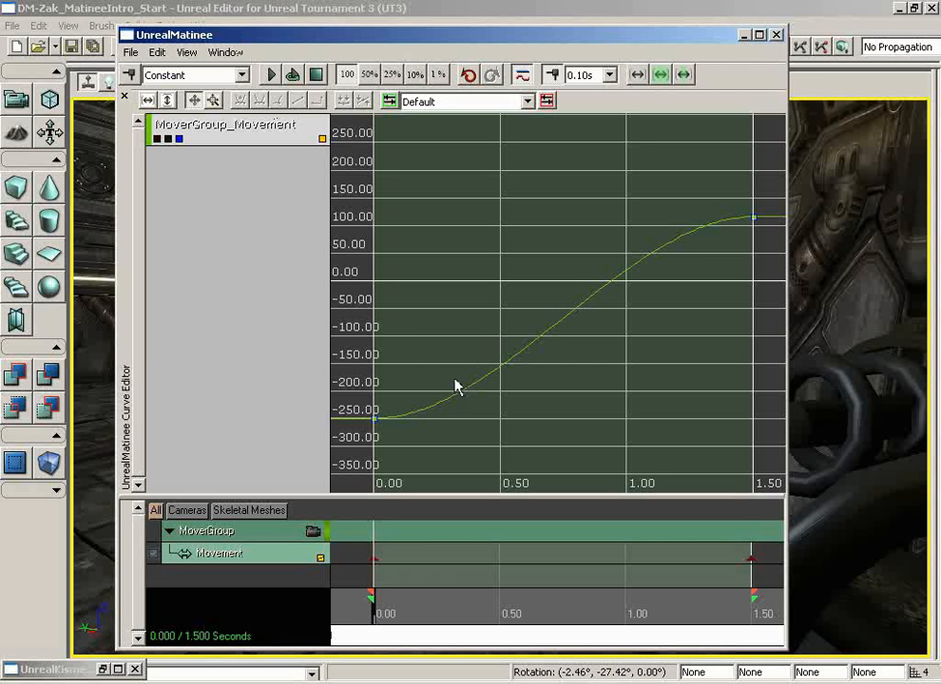
{"action": "mouse_move", "coordinate": [375, 421]}
{"action": "mouse_move", "coordinate": [754, 225]}
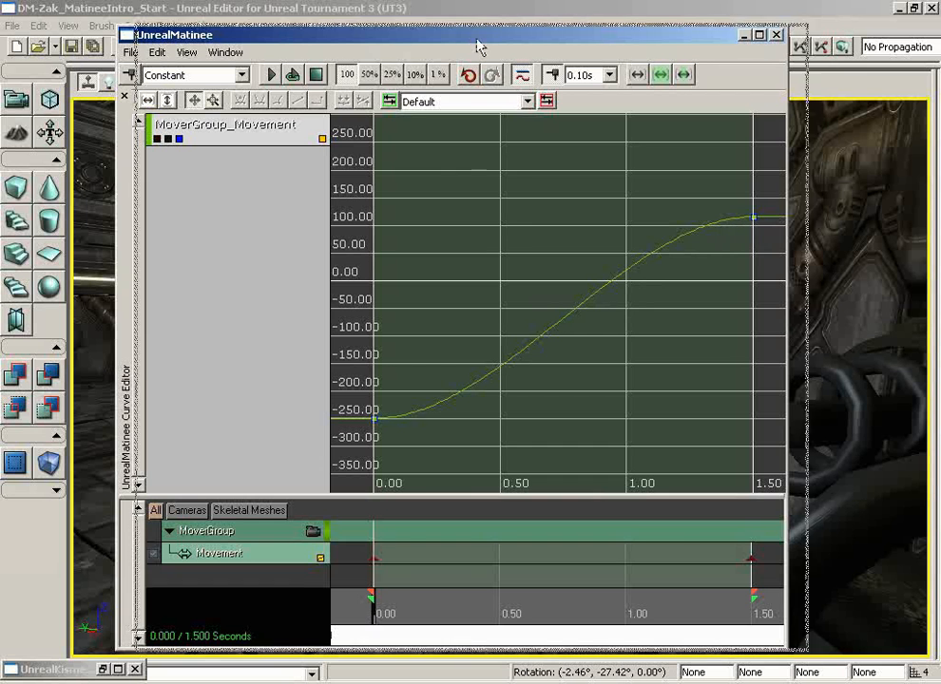
Uncover the viewport, preview the mover's movement in looped playback, and return to the Z curve's key at 0.00 s.
{"action": "left_click_drag", "start_coordinate": [804, 39], "coordinate": [916, 36]}
{"action": "left_click_drag", "start_coordinate": [749, 30], "coordinate": [781, 29]}
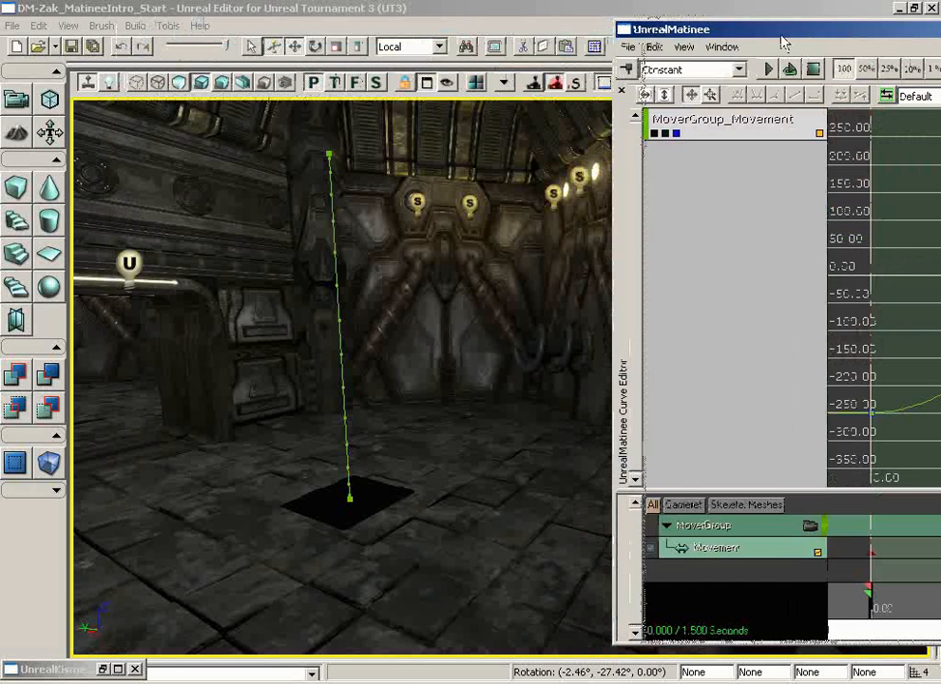
{"action": "left_click", "coordinate": [791, 71]}
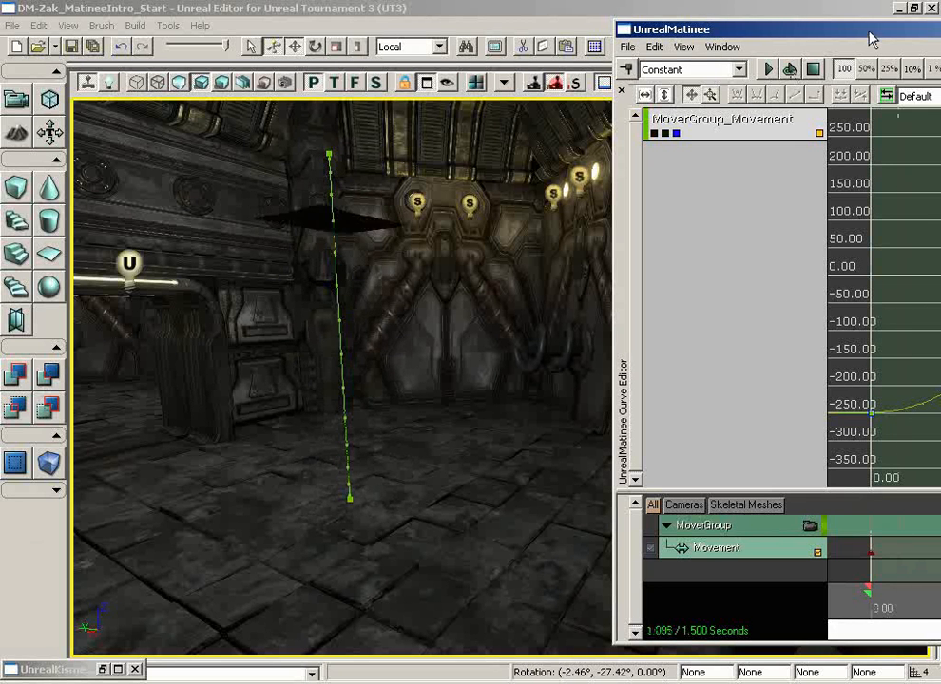
{"action": "left_click_drag", "start_coordinate": [873, 34], "coordinate": [420, 25]}
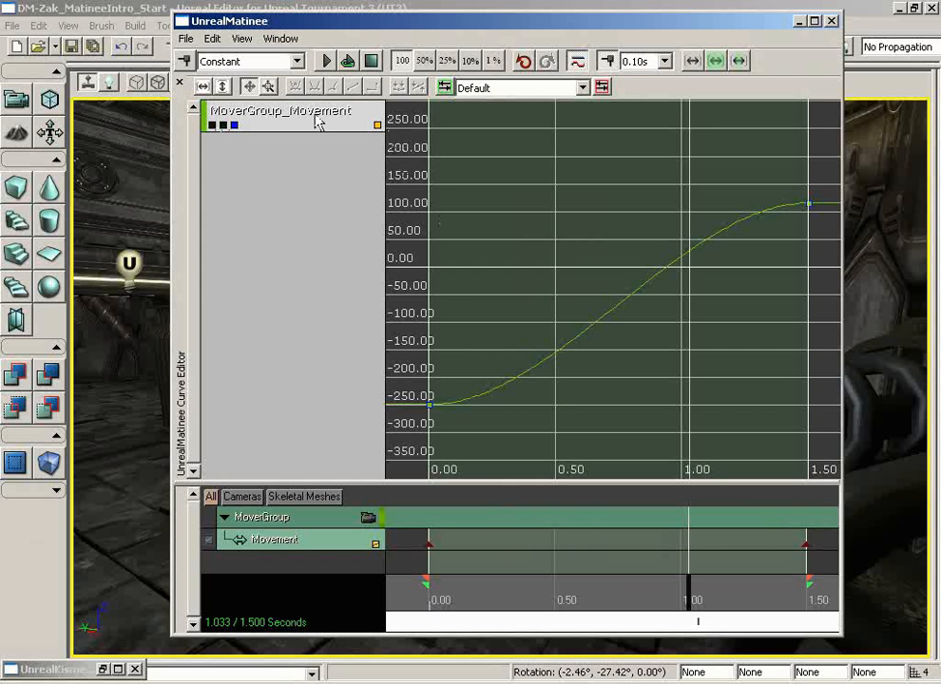
{"action": "mouse_move", "coordinate": [429, 411]}
Pan the curve editor's graph around, and zoom it in and out while in pan mode.
{"action": "left_click_drag", "start_coordinate": [623, 316], "coordinate": [649, 271]}
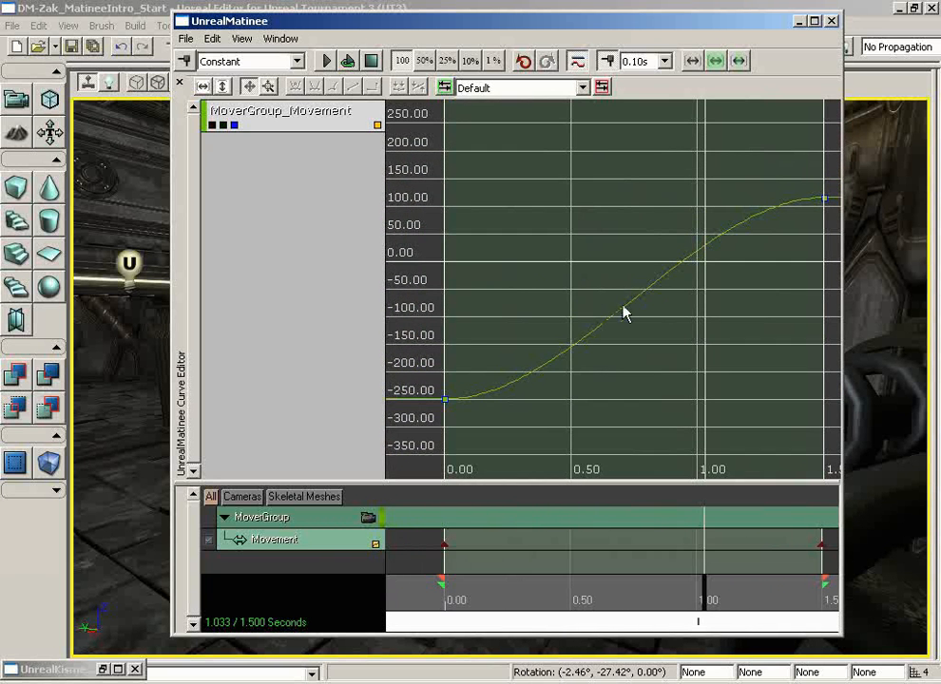
{"action": "left_click_drag", "start_coordinate": [611, 321], "coordinate": [623, 282]}
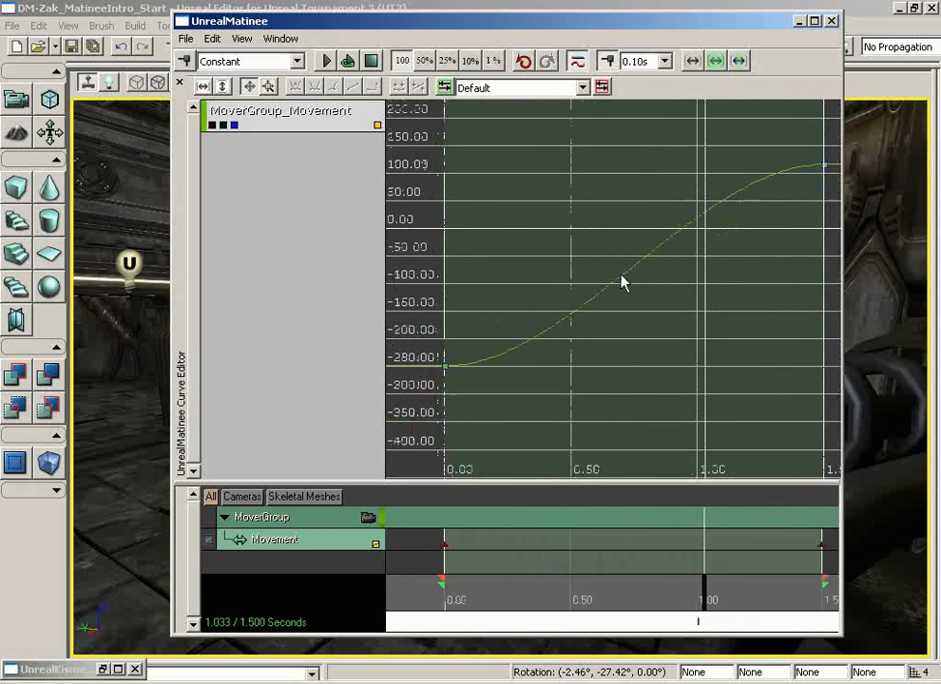
{"action": "scroll", "coordinate": [618, 285], "scroll_direction": "down", "scroll_amount": 4}
{"action": "scroll", "coordinate": [611, 290], "scroll_direction": "up", "scroll_amount": 5}
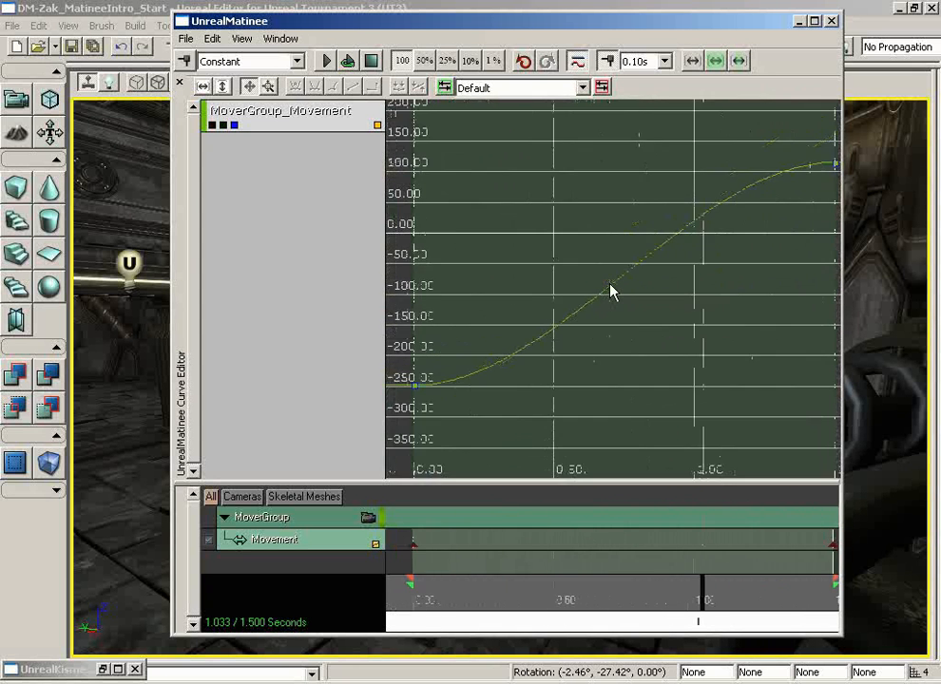
{"action": "scroll", "coordinate": [611, 292], "scroll_direction": "down", "scroll_amount": 3}
{"action": "scroll", "coordinate": [611, 292], "scroll_direction": "up", "scroll_amount": 2}
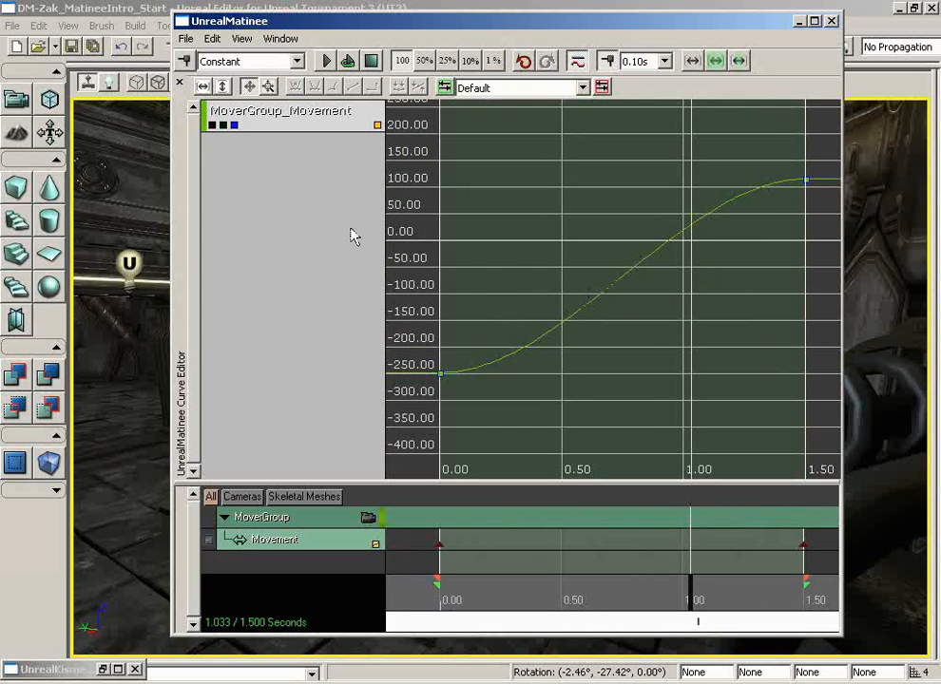
Use the curve editor's zoom mode to rescale the graph, fit the curve horizontally and vertically, and return to pan mode.
{"action": "left_click", "coordinate": [269, 88]}
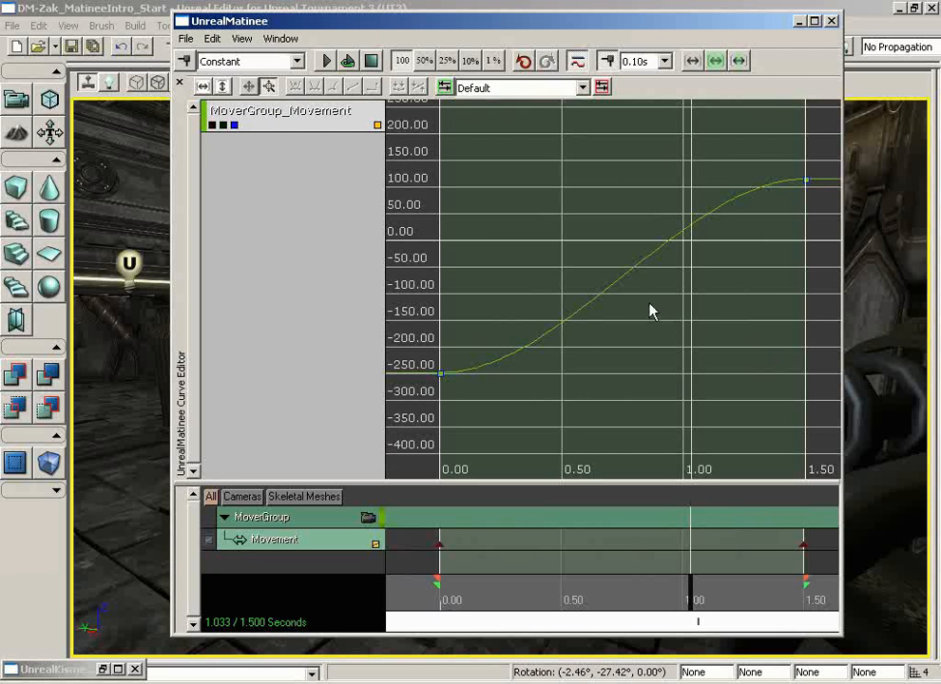
{"action": "left_click_drag", "start_coordinate": [651, 310], "coordinate": [669, 299]}
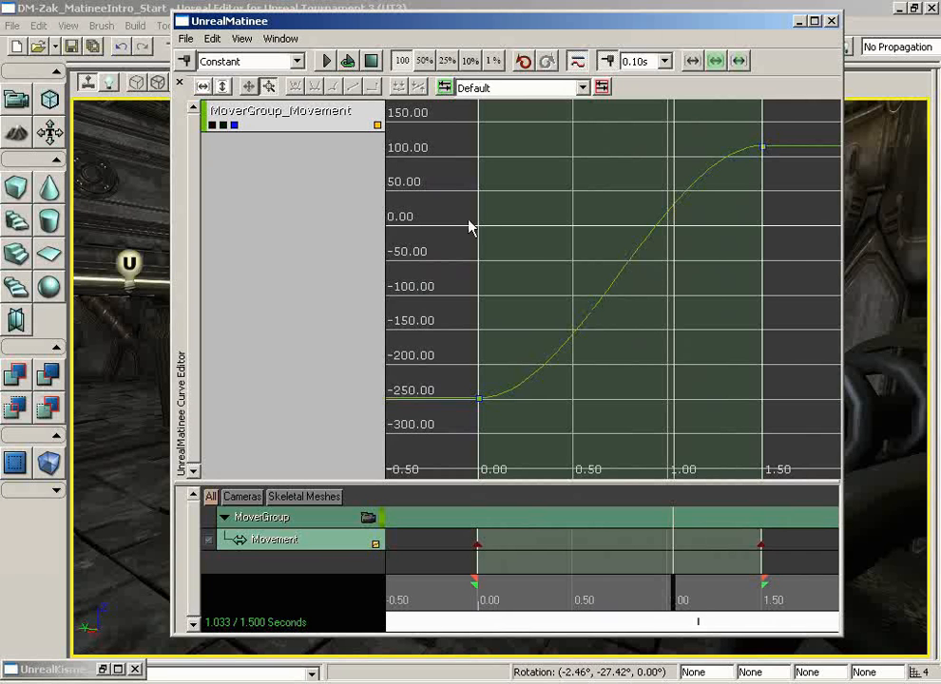
{"action": "left_click", "coordinate": [205, 86]}
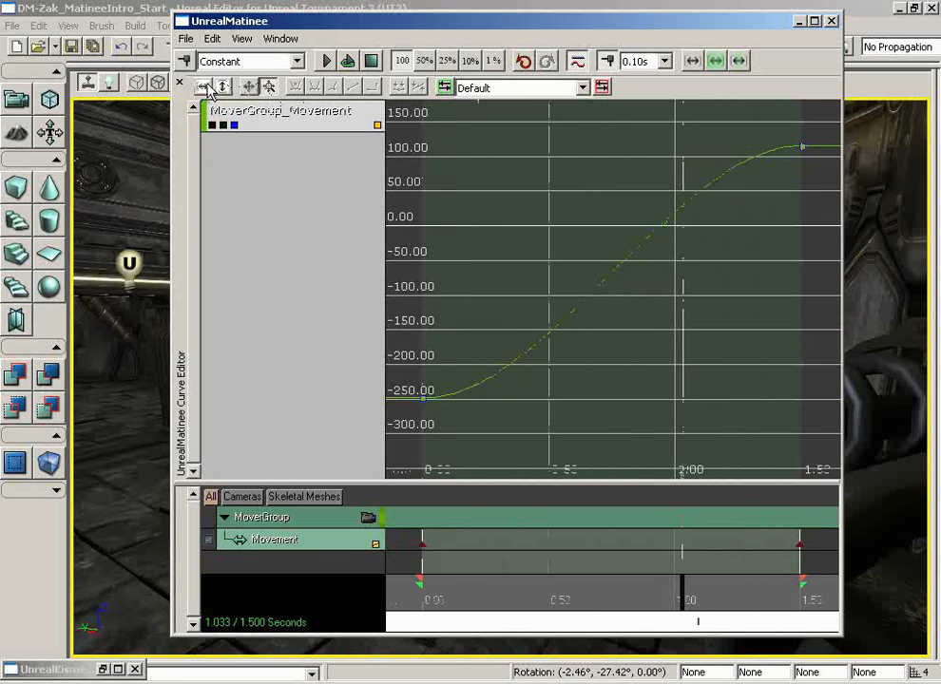
{"action": "left_click", "coordinate": [223, 87]}
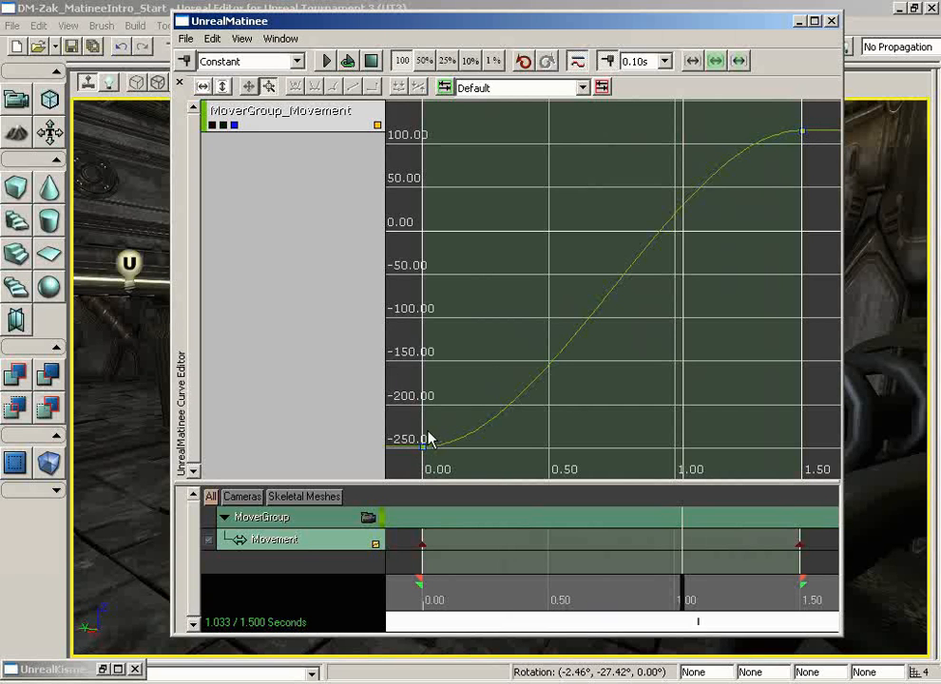
{"action": "left_click", "coordinate": [250, 87]}
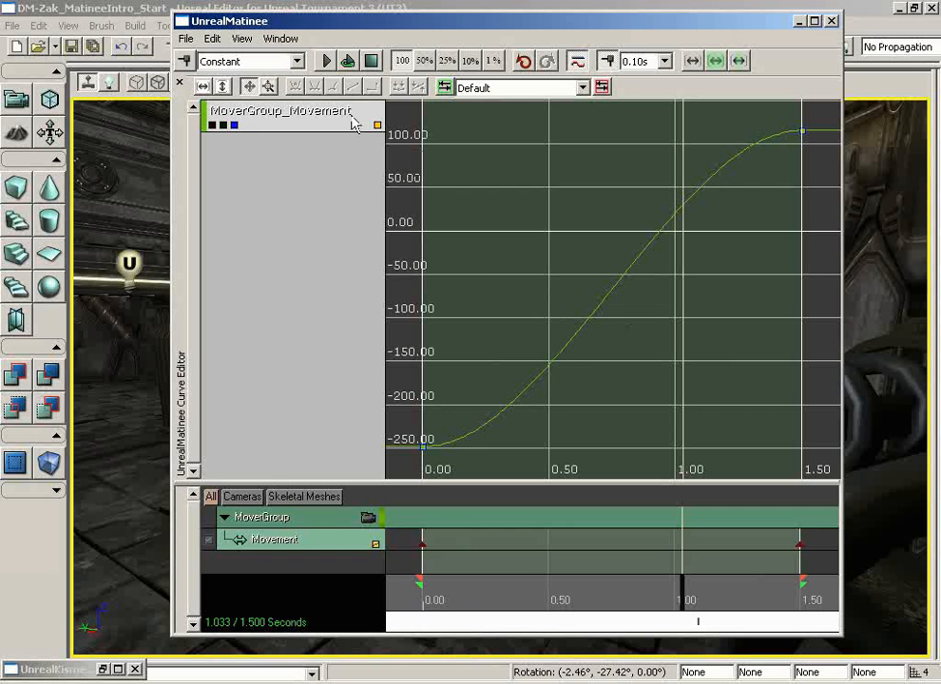
Select both keys of the blue Z curve, at 0.00 and 1.50 s, to show their tangent handles.
{"action": "left_click", "coordinate": [425, 449]}
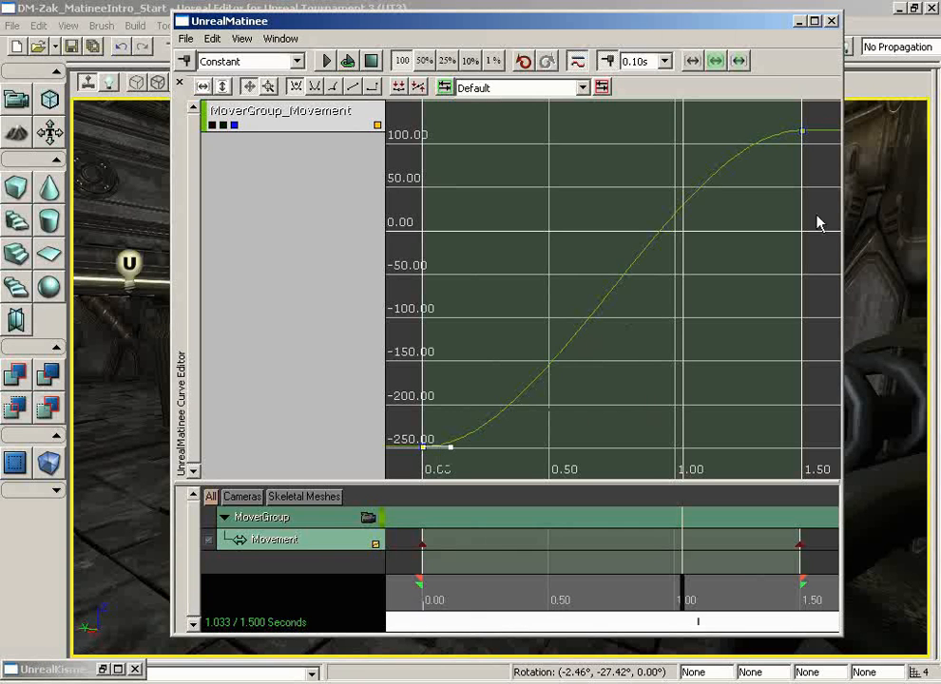
{"action": "left_click", "coordinate": [803, 132], "text": "ctrl"}
{"action": "left_click_drag", "start_coordinate": [815, 118], "coordinate": [414, 474], "text": "ctrl+alt"}
{"action": "mouse_move", "coordinate": [806, 137]}
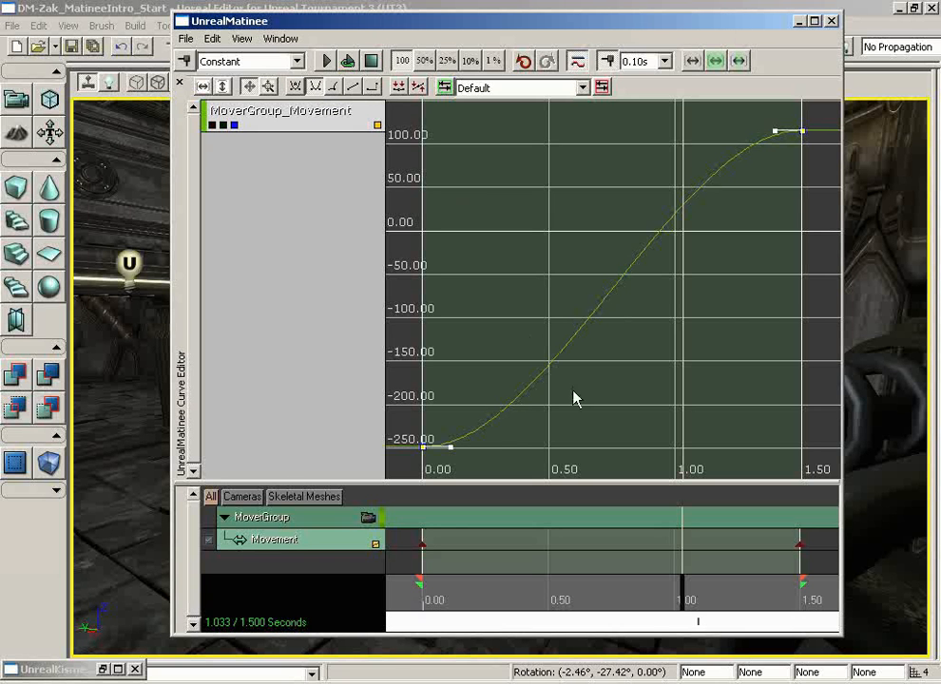
Select only the Z curve's key at 0.00 s and pull its tangent handle down so the curve dips below the key.
{"action": "left_click", "coordinate": [424, 448]}
{"action": "mouse_move", "coordinate": [450, 446]}
{"action": "left_mouse_down"}
{"action": "mouse_move", "coordinate": [433, 415]}
{"action": "mouse_move", "coordinate": [431, 429]}
{"action": "mouse_move", "coordinate": [441, 429]}
{"action": "mouse_move", "coordinate": [449, 453]}
{"action": "left_mouse_up"}
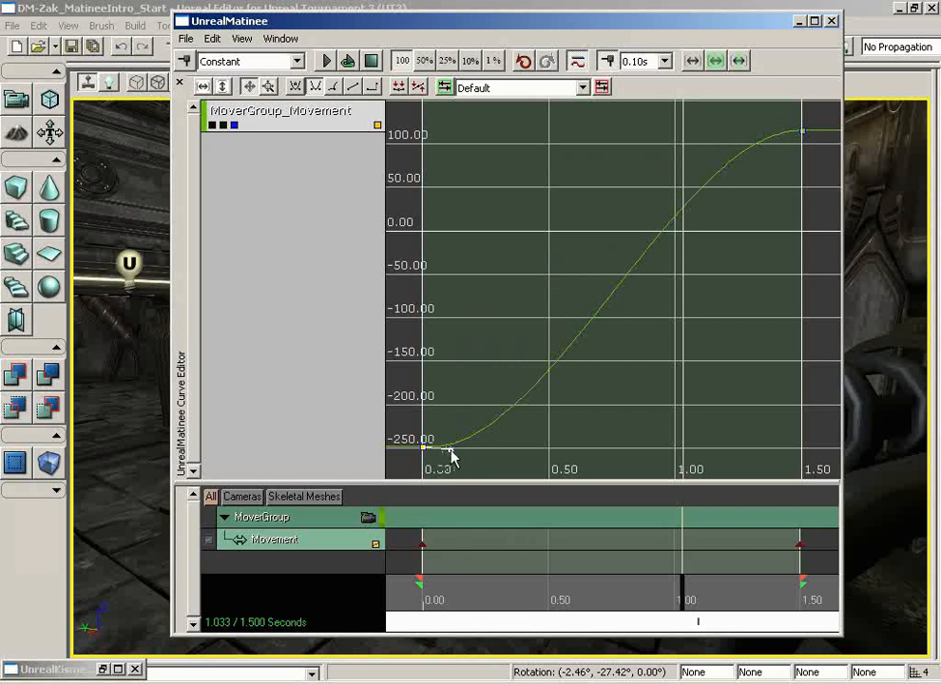
{"action": "mouse_move", "coordinate": [419, 455]}
{"action": "left_click_drag", "start_coordinate": [450, 452], "coordinate": [450, 475]}
{"action": "mouse_move", "coordinate": [419, 451]}
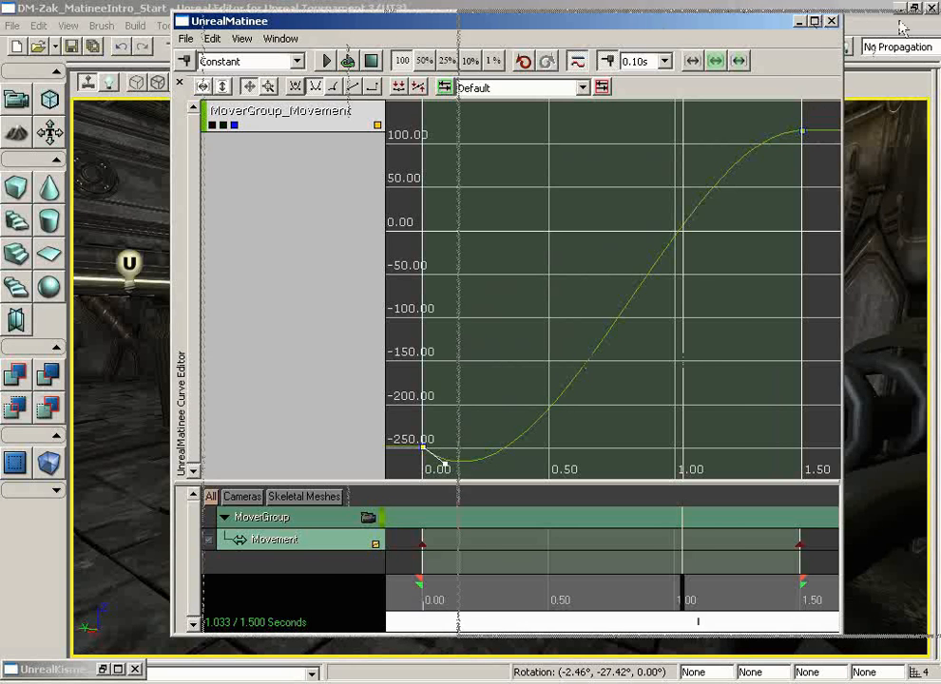
Uncover the viewport, preview the dipping movement in looped playback, and scrub the time position to about 0.43 s.
{"action": "left_click_drag", "start_coordinate": [634, 29], "coordinate": [743, 36]}
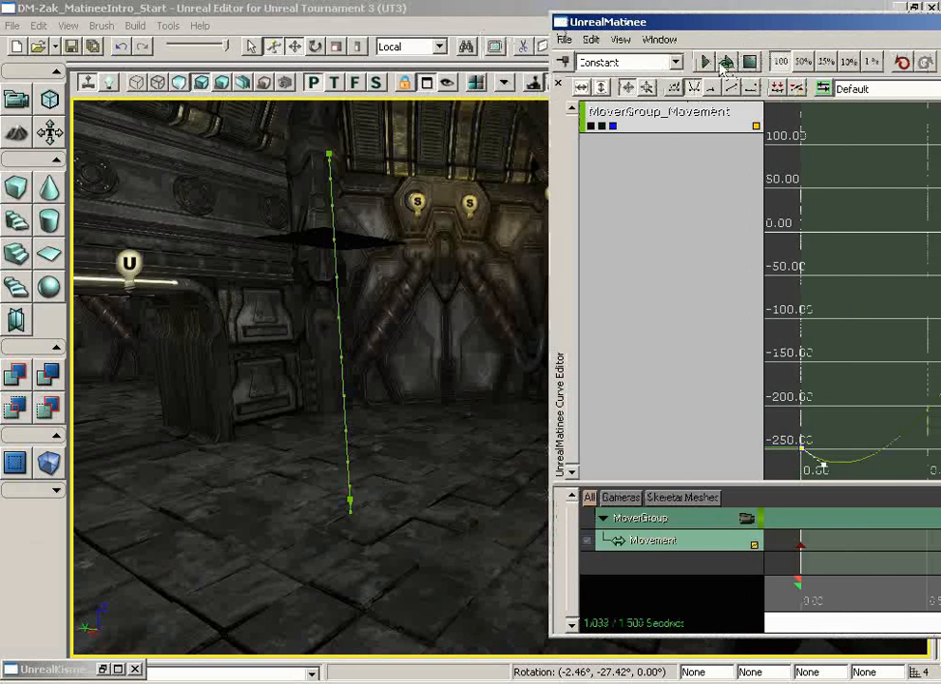
{"action": "left_click", "coordinate": [726, 62]}
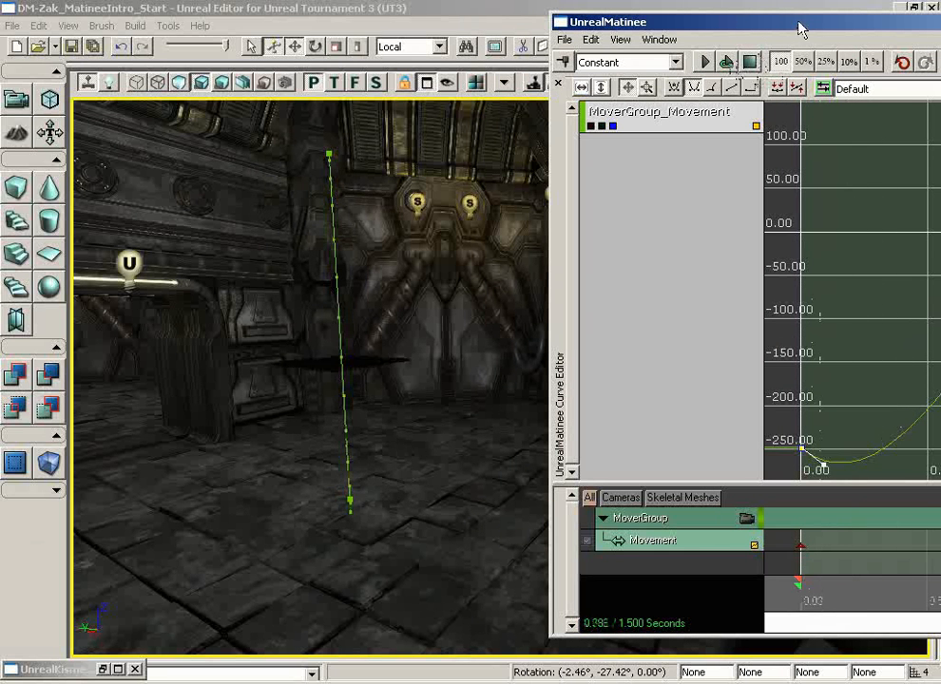
{"action": "left_click_drag", "start_coordinate": [740, 28], "coordinate": [701, 19]}
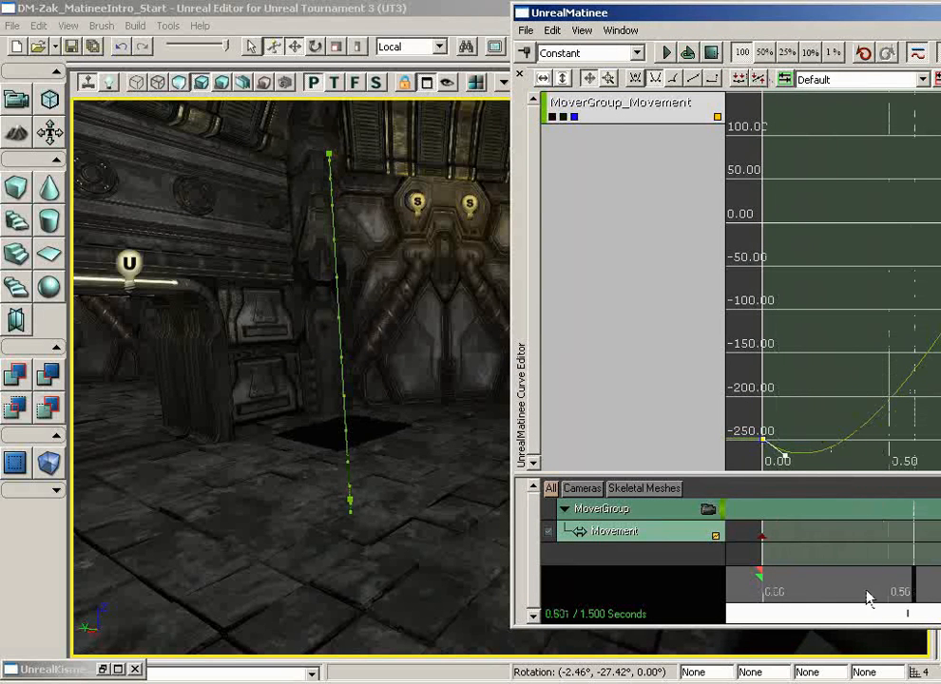
{"action": "mouse_move", "coordinate": [867, 596]}
{"action": "left_mouse_down"}
{"action": "mouse_move", "coordinate": [775, 597]}
{"action": "mouse_move", "coordinate": [903, 599]}
{"action": "mouse_move", "coordinate": [743, 596]}
{"action": "mouse_move", "coordinate": [872, 597]}
{"action": "left_mouse_up"}
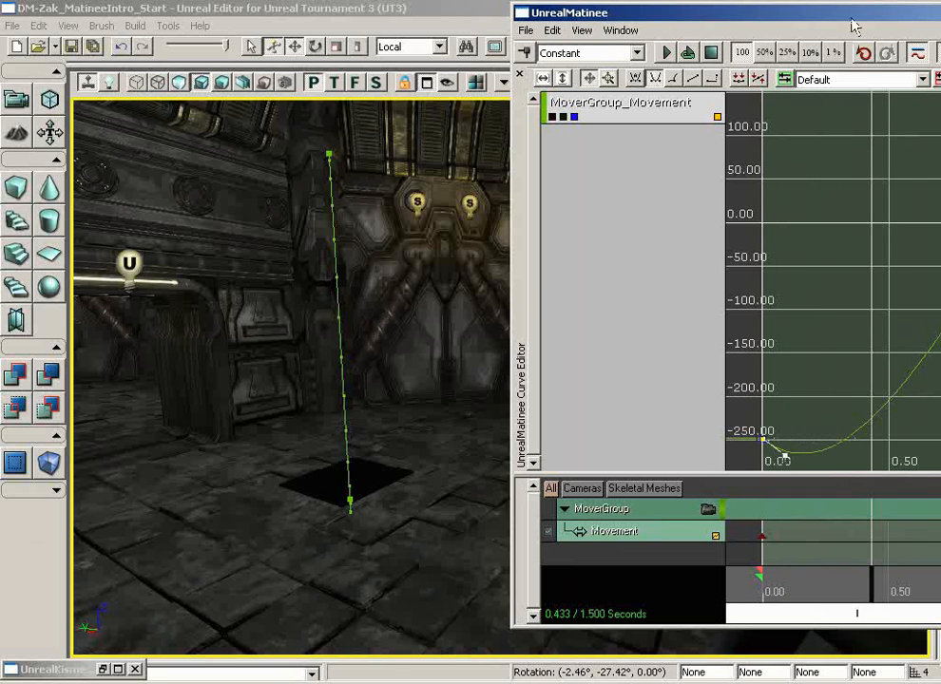
Turn the viewport camera and rearrange the Matinee window so the mover's path and the curve can be seen side by side.
{"action": "left_click_drag", "start_coordinate": [856, 21], "coordinate": [748, 21]}
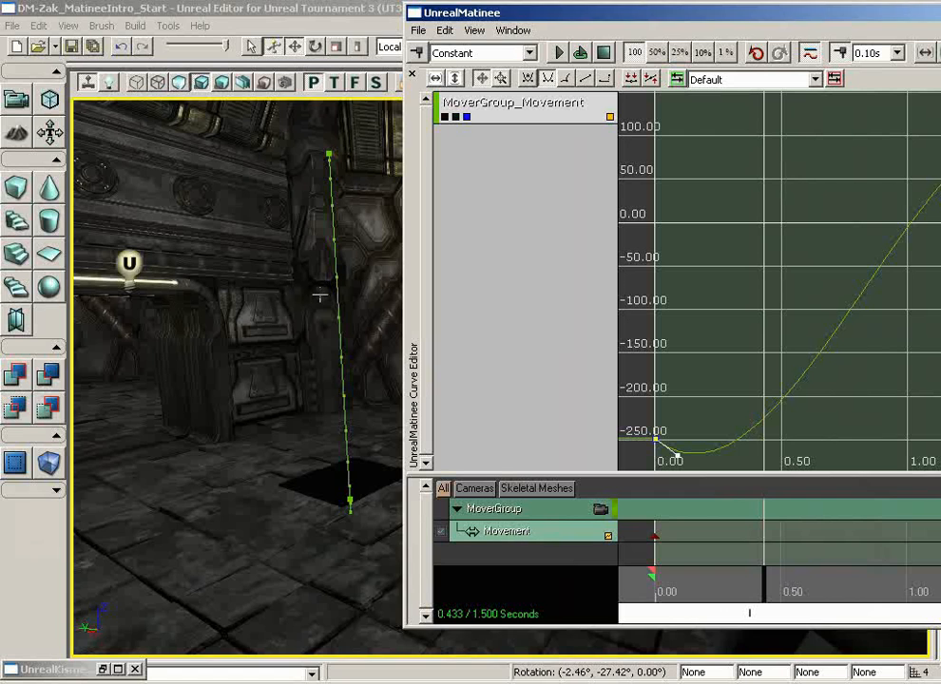
{"action": "left_click_drag", "start_coordinate": [304, 293], "coordinate": [265, 210]}
{"action": "left_click_drag", "start_coordinate": [680, 26], "coordinate": [609, 33]}
{"action": "left_click_drag", "start_coordinate": [199, 361], "coordinate": [237, 350]}
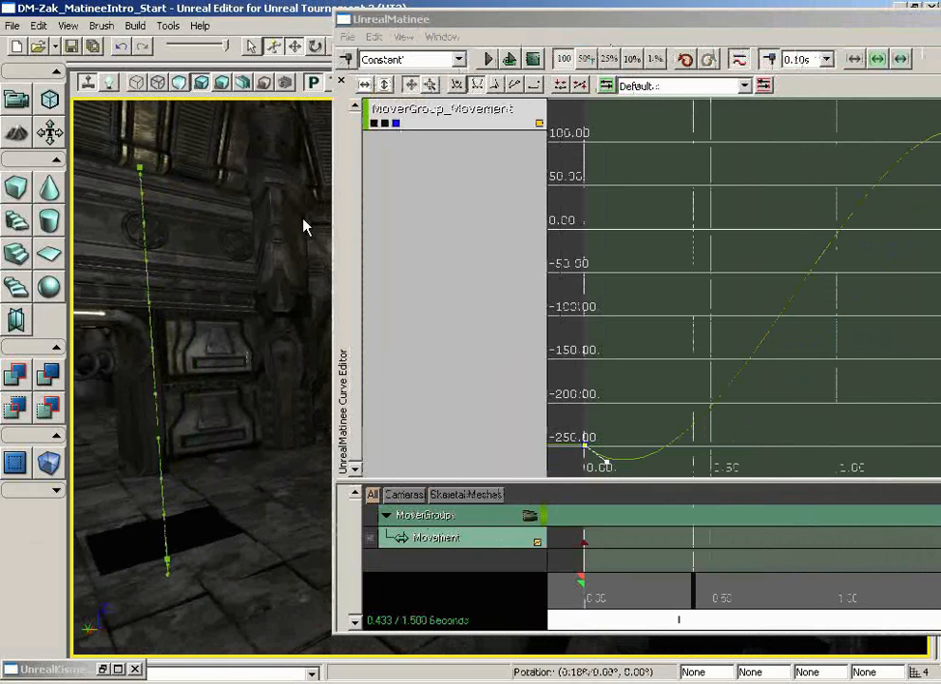
{"action": "left_click_drag", "start_coordinate": [551, 18], "coordinate": [492, 33]}
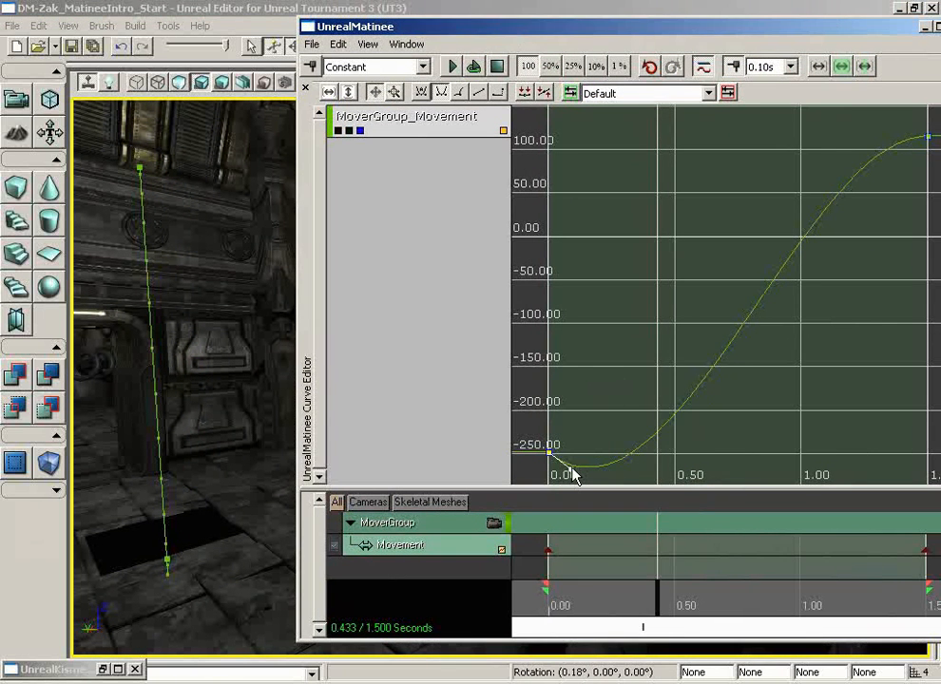
Raise the 0.00 s key's tangent handle for a steep start, preview it in looped playback, and reset the key to Curve (Auto).
{"action": "left_click_drag", "start_coordinate": [573, 478], "coordinate": [566, 426]}
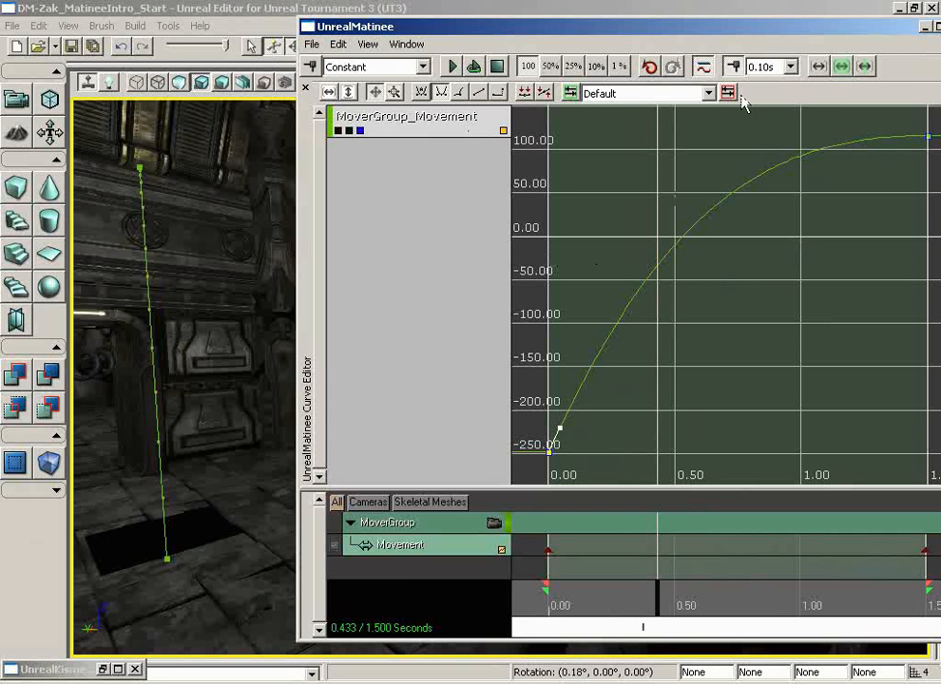
{"action": "left_click", "coordinate": [473, 67]}
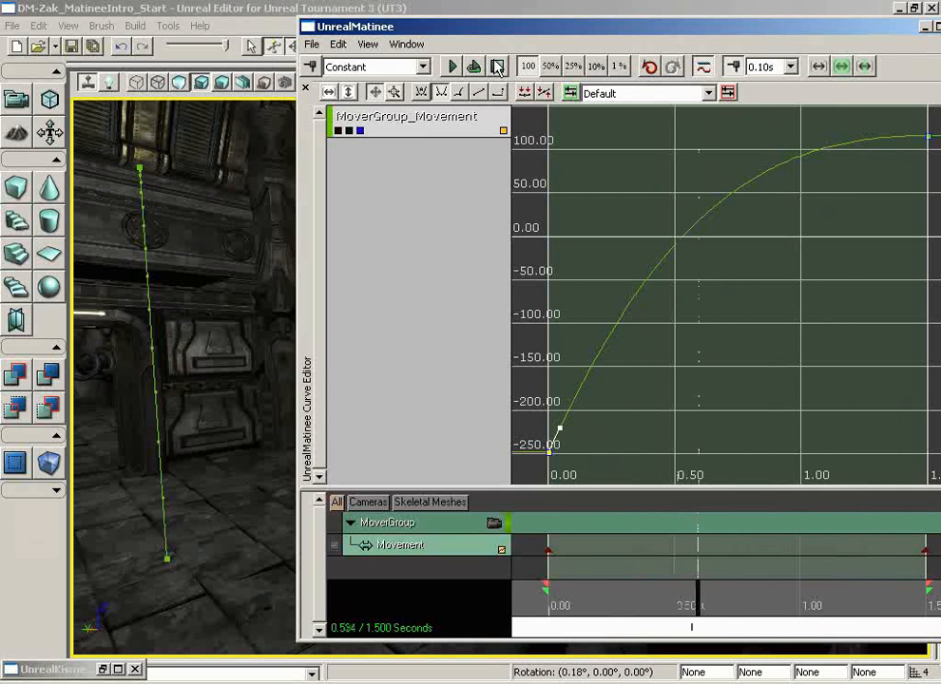
{"action": "left_click", "coordinate": [421, 92]}
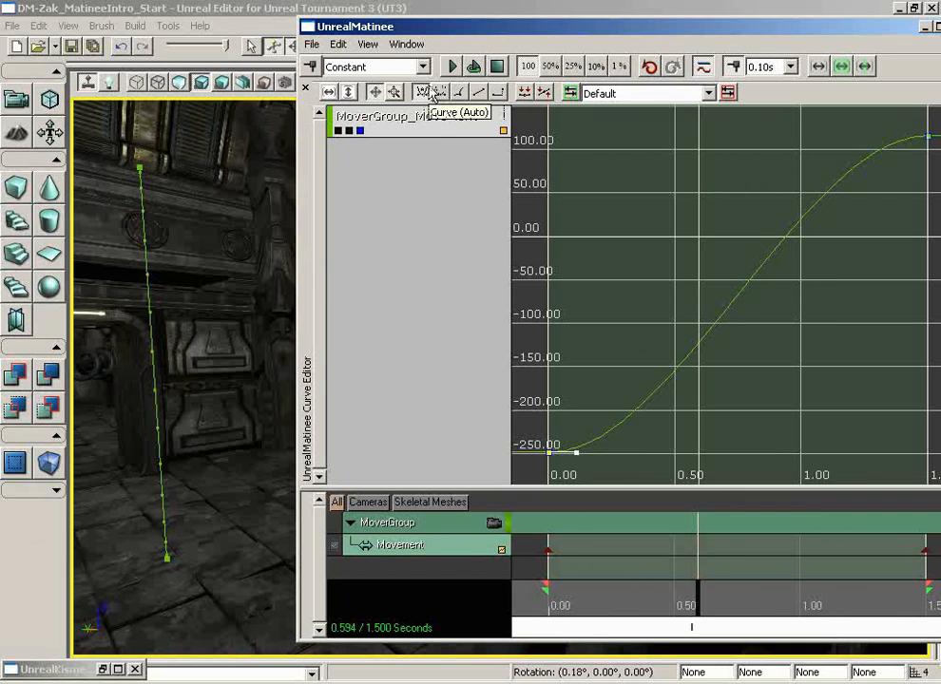
Try reshaping the Z curve again with the tangent handle at 0.00 s, and restore the key's automatic tangent.
{"action": "left_click", "coordinate": [550, 455]}
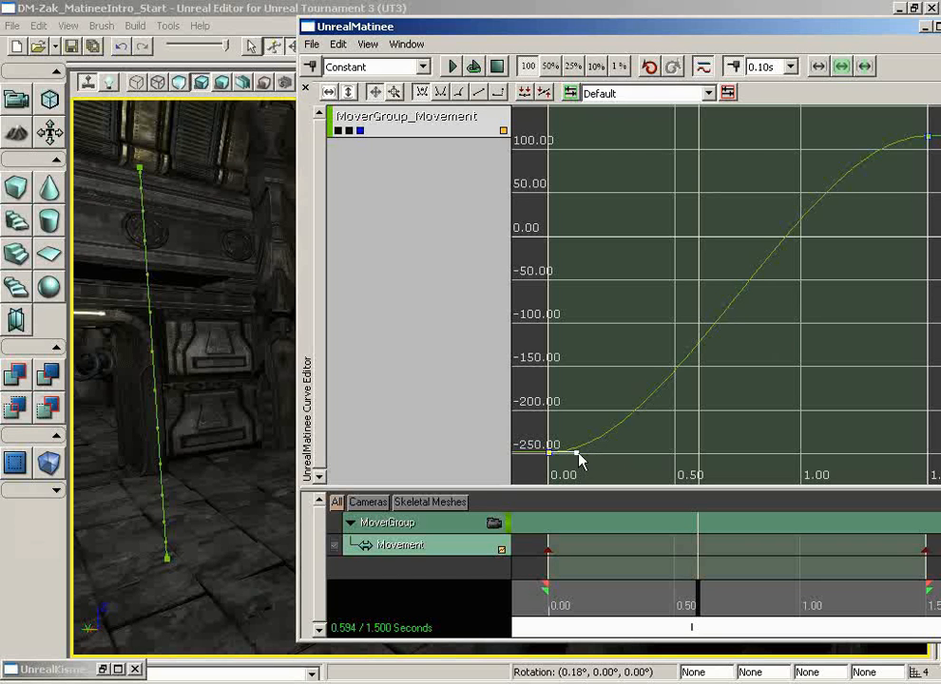
{"action": "left_click_drag", "start_coordinate": [577, 459], "coordinate": [564, 435]}
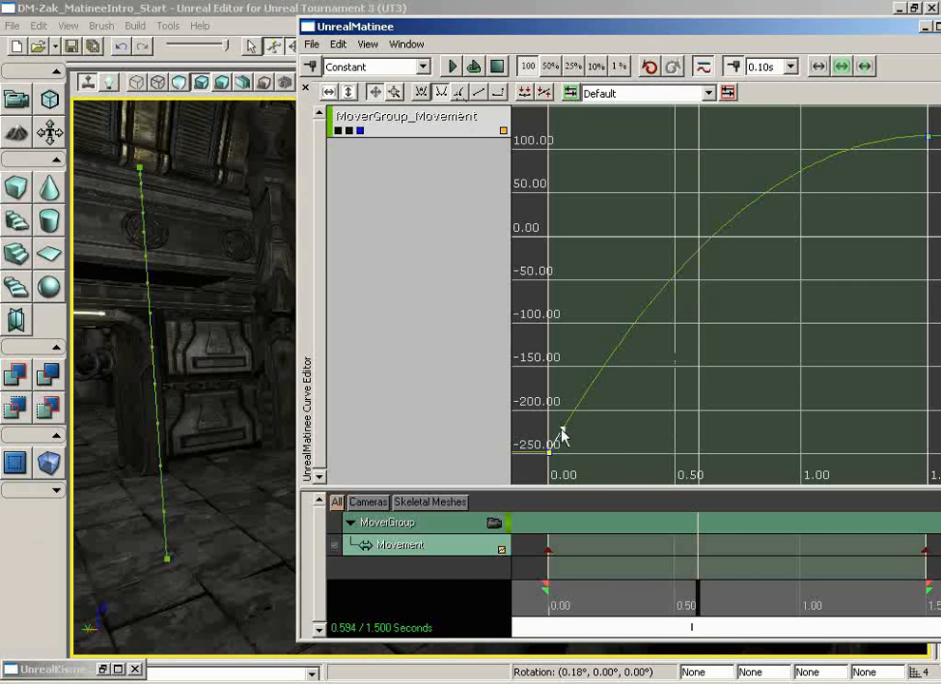
{"action": "mouse_move", "coordinate": [564, 431]}
{"action": "left_mouse_down"}
{"action": "mouse_move", "coordinate": [574, 460]}
{"action": "mouse_move", "coordinate": [574, 450]}
{"action": "left_mouse_up"}
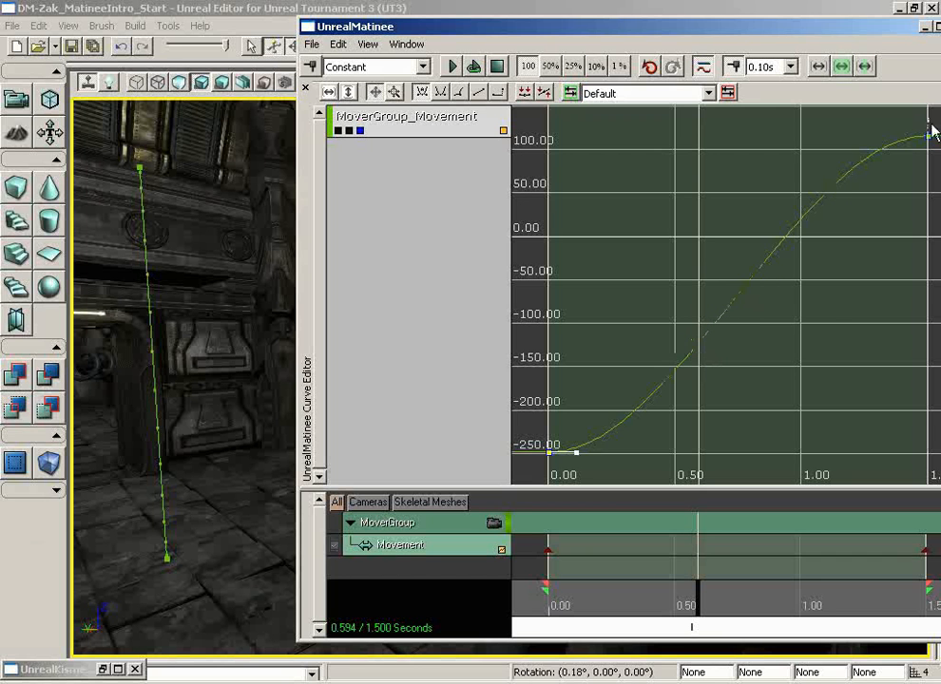
Scrub the timeline to 0.70 s and add a new key to the Movement track there.
{"action": "left_click_drag", "start_coordinate": [697, 610], "coordinate": [733, 611]}
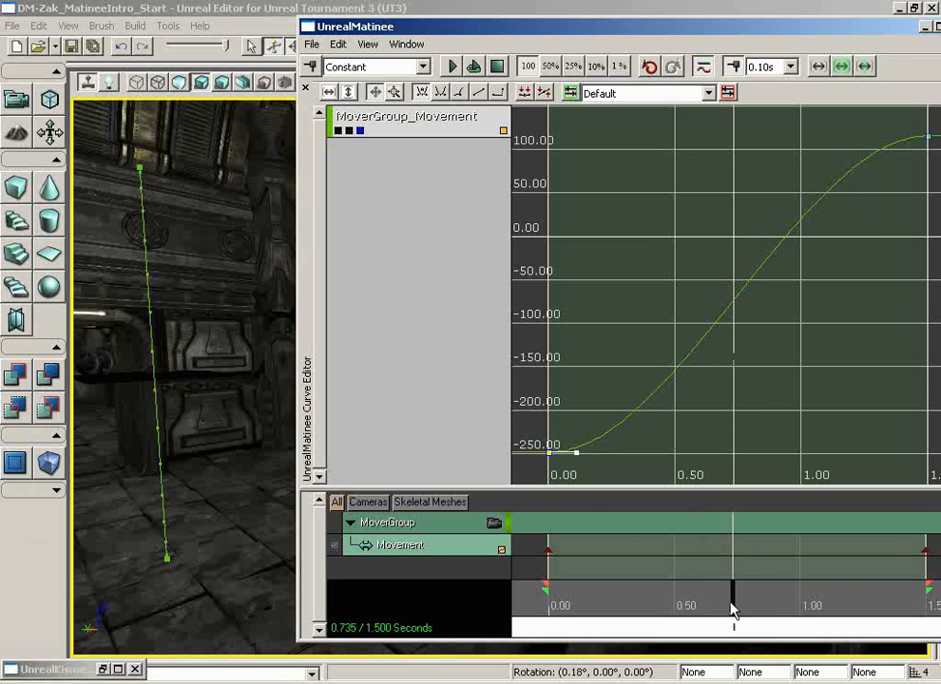
{"action": "left_click_drag", "start_coordinate": [732, 611], "coordinate": [729, 611]}
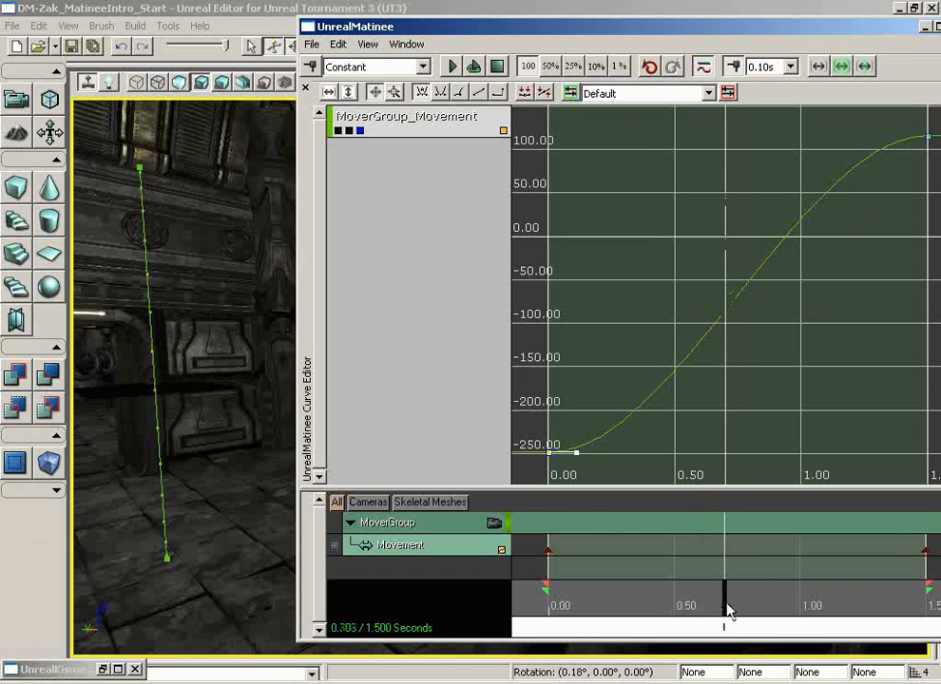
{"action": "left_click", "coordinate": [453, 551]}
{"action": "key", "text": "Return"}
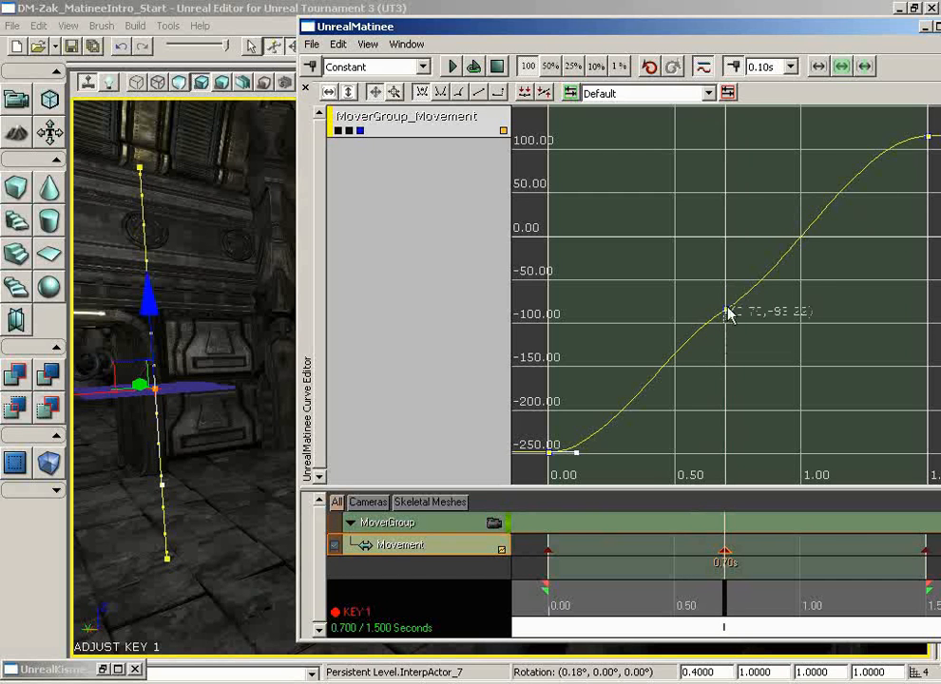
Tilt the 0.70 s key's tangent steeply backward so the curve dips after it, and scrub through the full 1.50 s timeline.
{"action": "left_click_drag", "start_coordinate": [724, 598], "coordinate": [548, 598]}
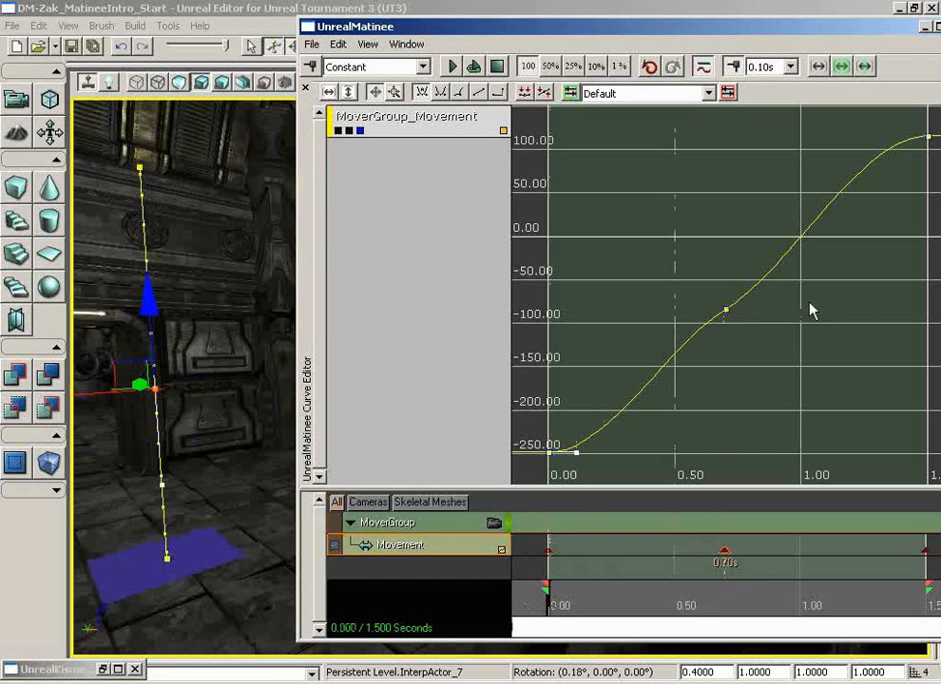
{"action": "left_click", "coordinate": [728, 312]}
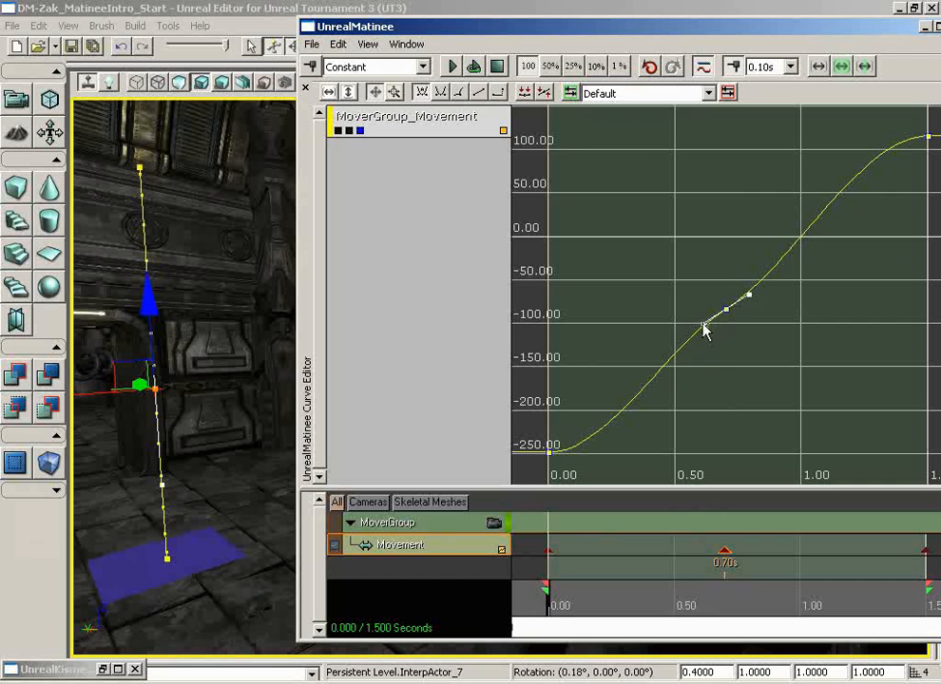
{"action": "left_click_drag", "start_coordinate": [705, 330], "coordinate": [700, 253]}
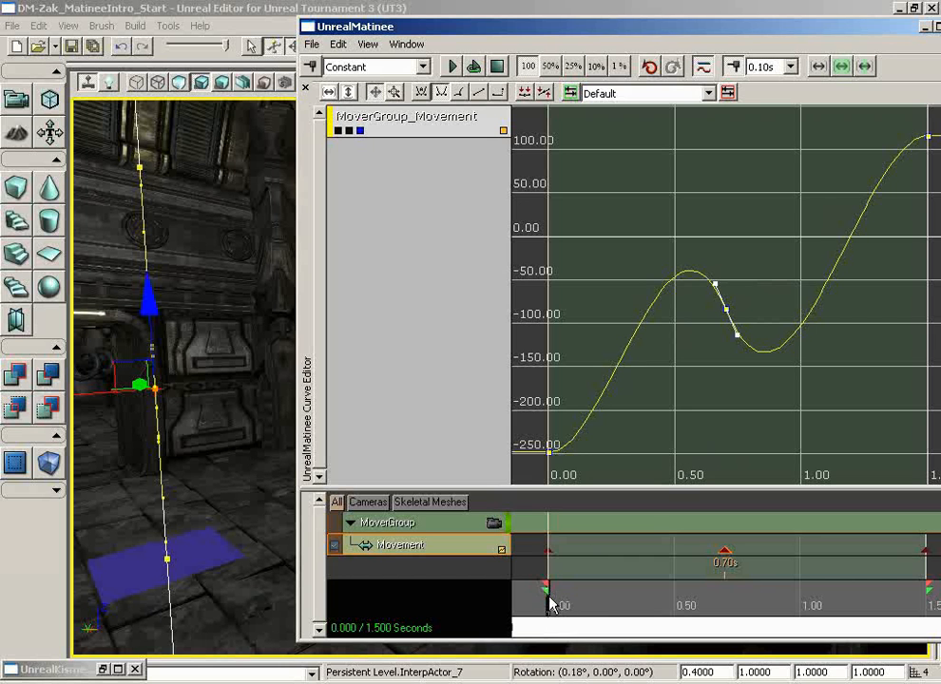
{"action": "left_click_drag", "start_coordinate": [549, 604], "coordinate": [936, 605]}
Play the level from the floor in the viewport, accepting the closing of UnrealMatinee, and exit the game.
{"action": "right_click", "coordinate": [257, 278]}
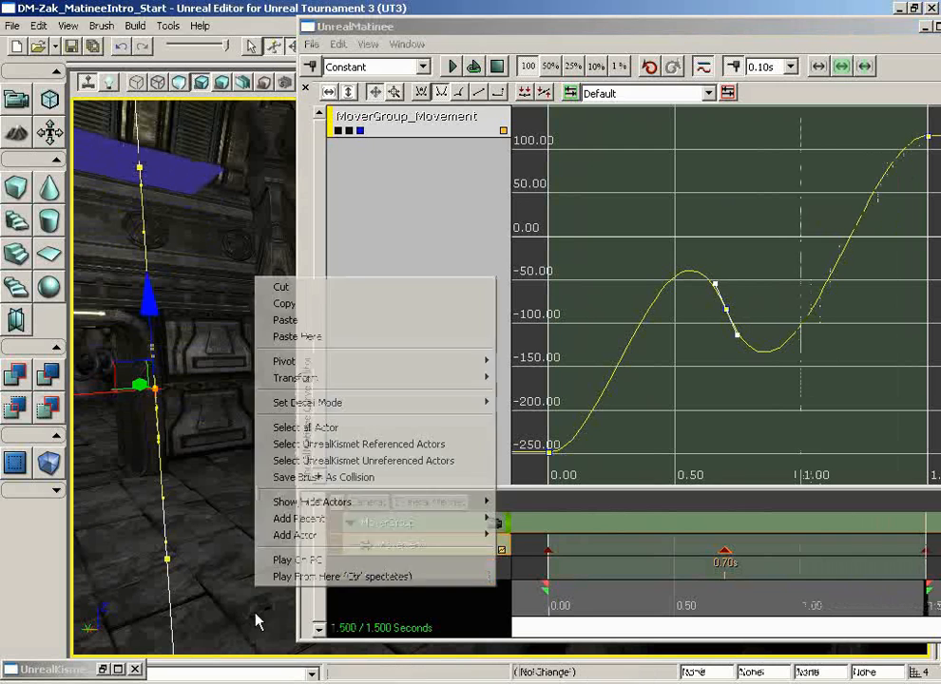
{"action": "left_click", "coordinate": [342, 576]}
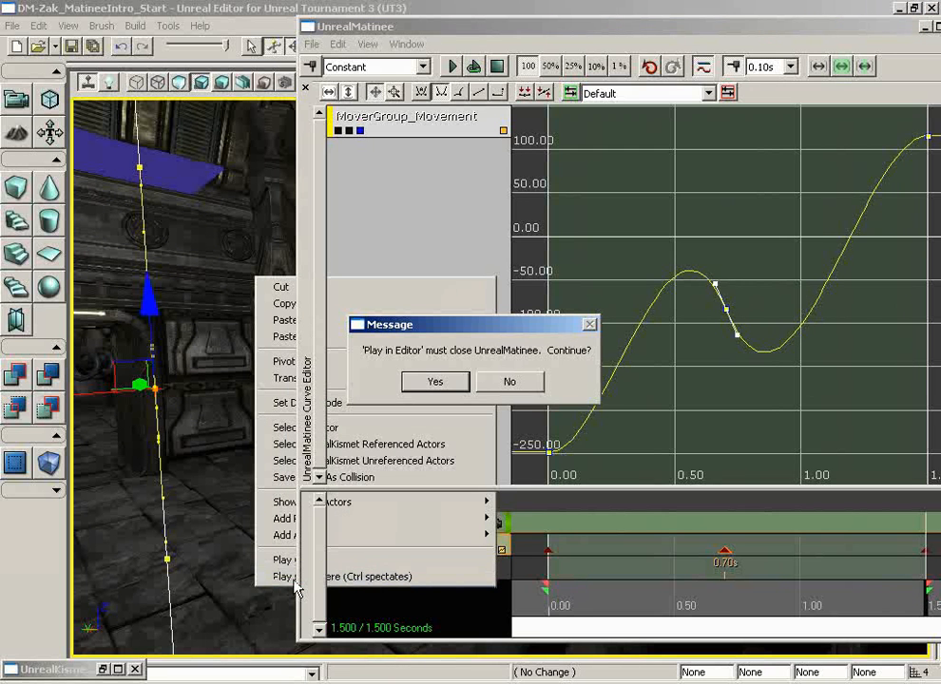
{"action": "left_click", "coordinate": [434, 382]}
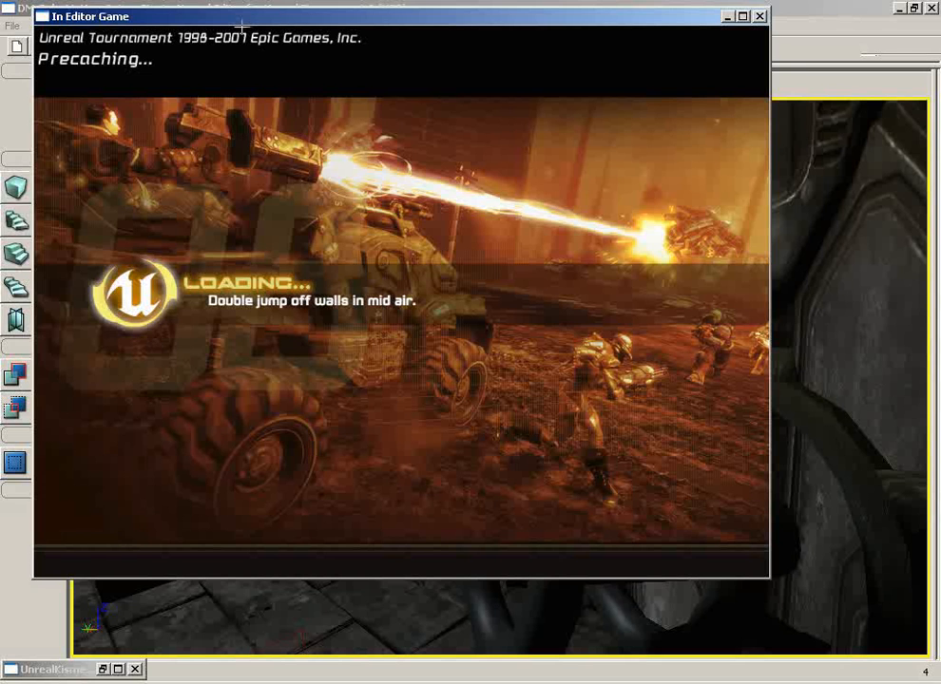
{"action": "key", "text": "Escape"}
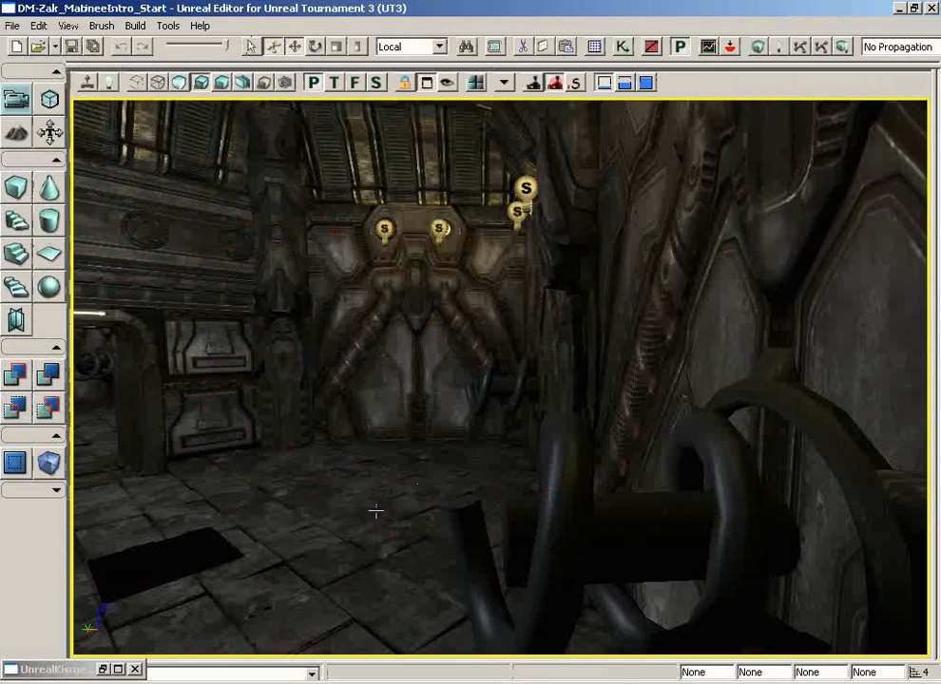
Turn the viewport toward the mover's pit, play from the floor beside it, test the mover in the game, and exit.
{"action": "left_click_drag", "start_coordinate": [376, 510], "coordinate": [212, 458]}
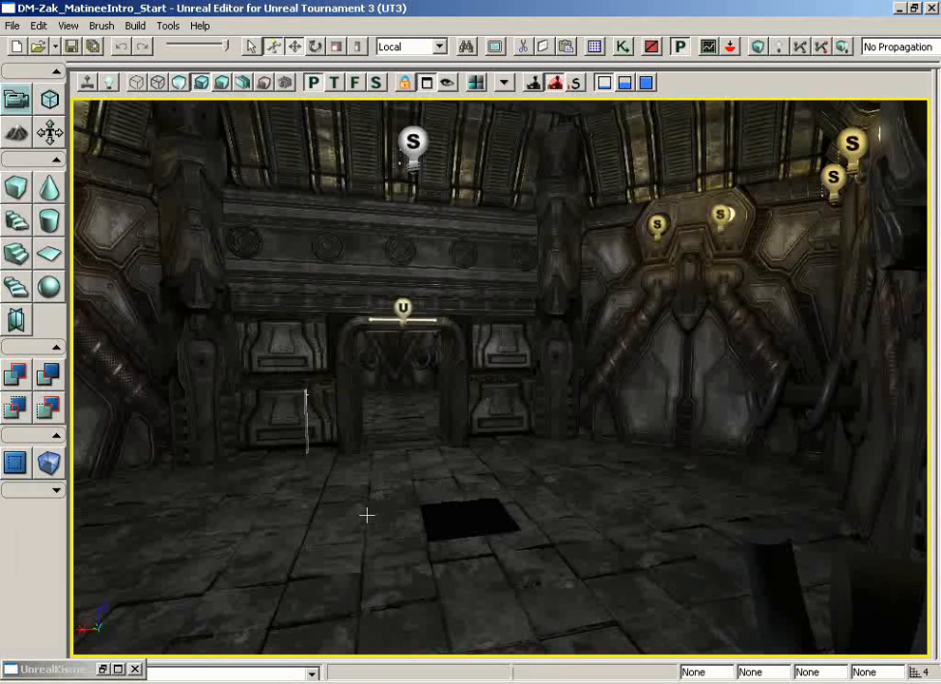
{"action": "right_click", "coordinate": [311, 582]}
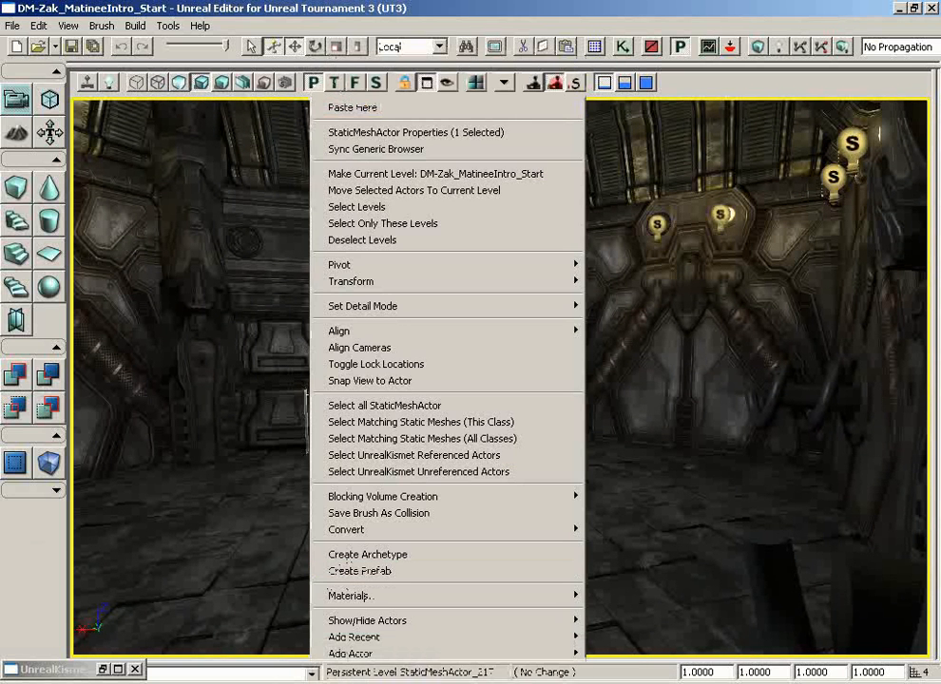
{"action": "left_click", "coordinate": [365, 553]}
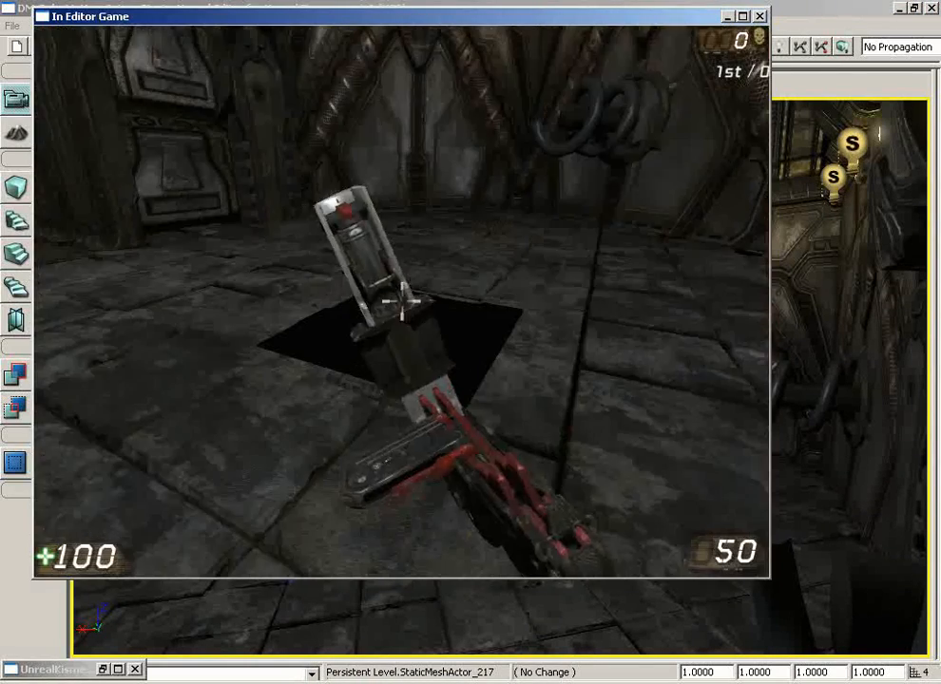
{"action": "key", "text": "w"}
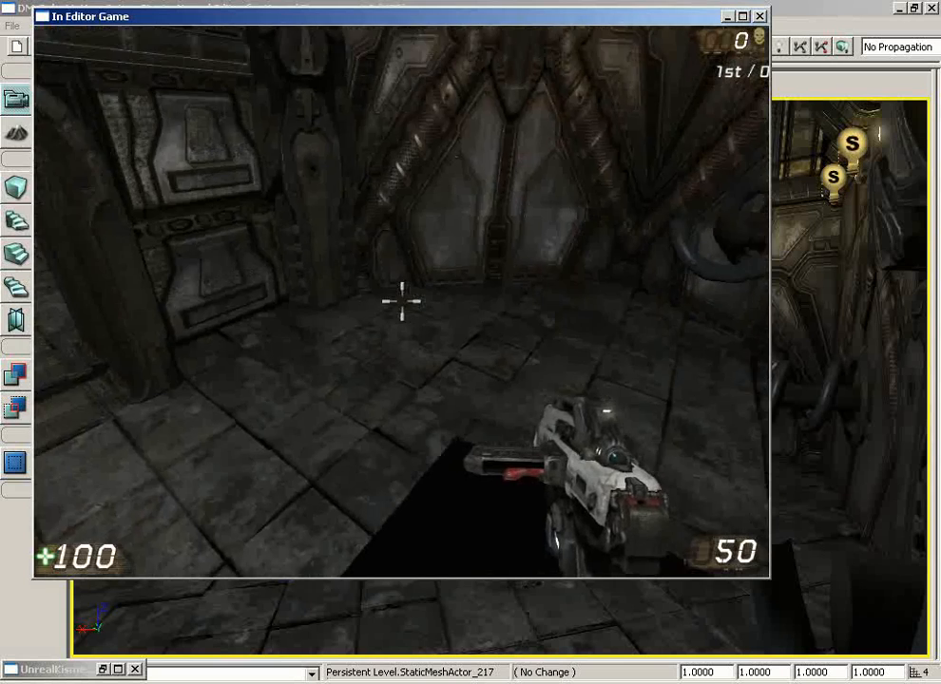
{"action": "key", "text": "s"}
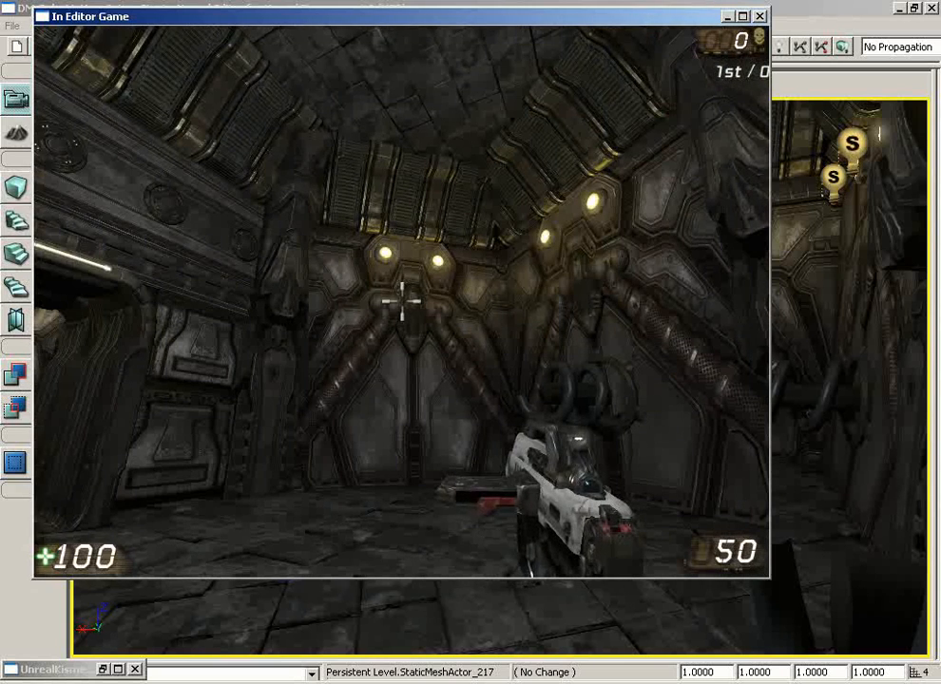
{"action": "key", "text": "Escape"}
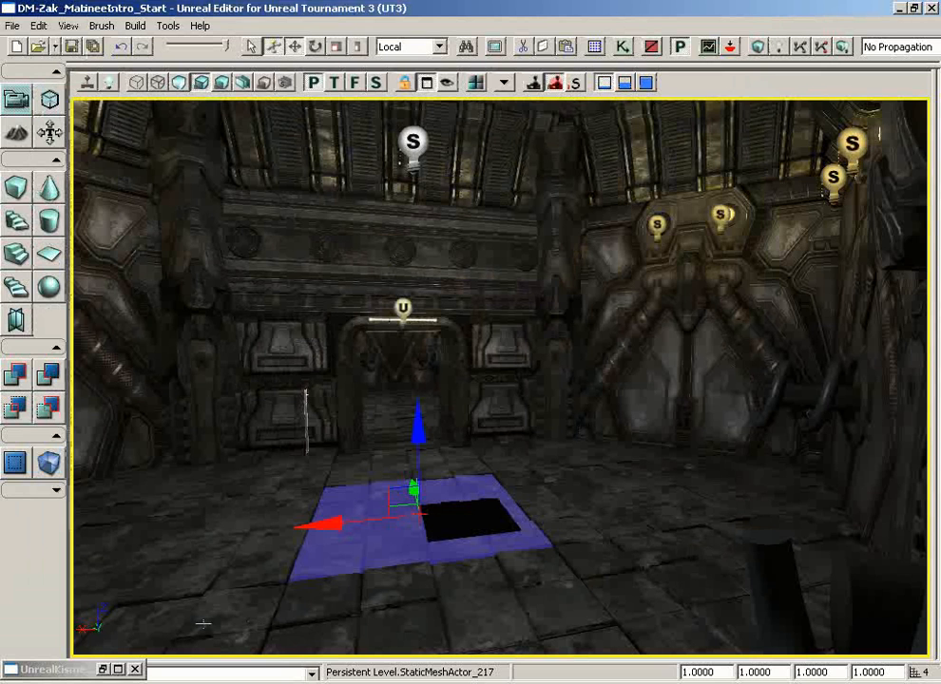
Reopen the Matinee of InterpActor_7 from UnrealKismet and arrange its window and the viewport so the mover's path is in view.
{"action": "left_click", "coordinate": [105, 670]}
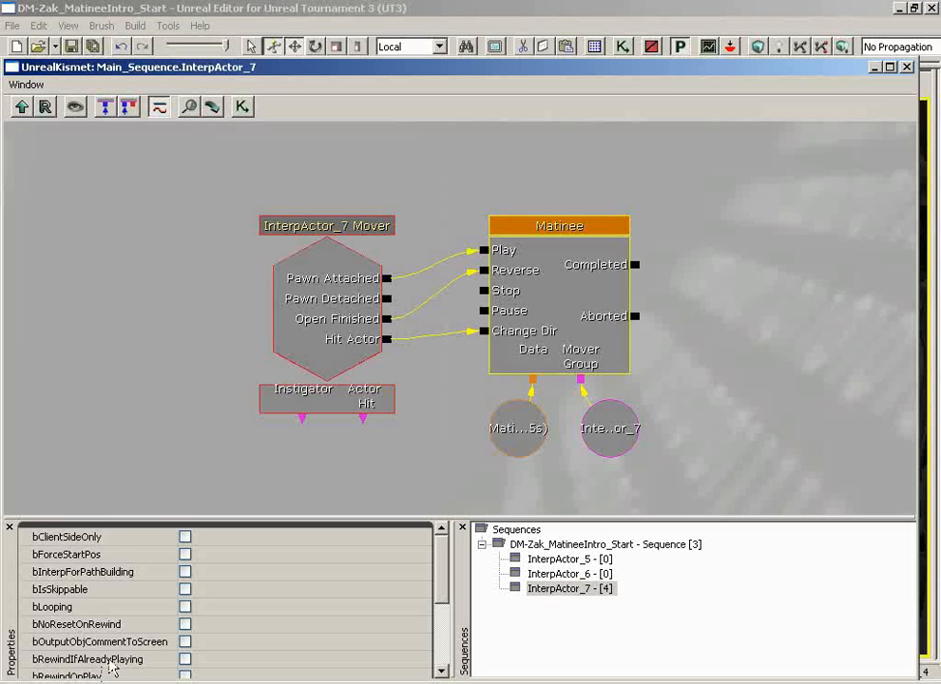
{"action": "double_click", "coordinate": [573, 289]}
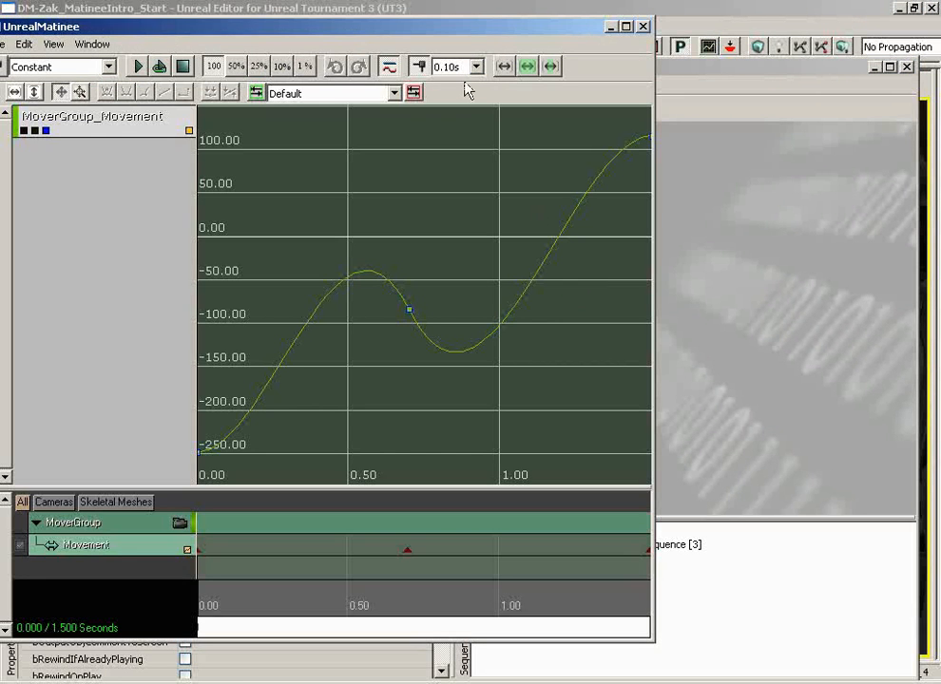
{"action": "left_click_drag", "start_coordinate": [422, 26], "coordinate": [727, 25]}
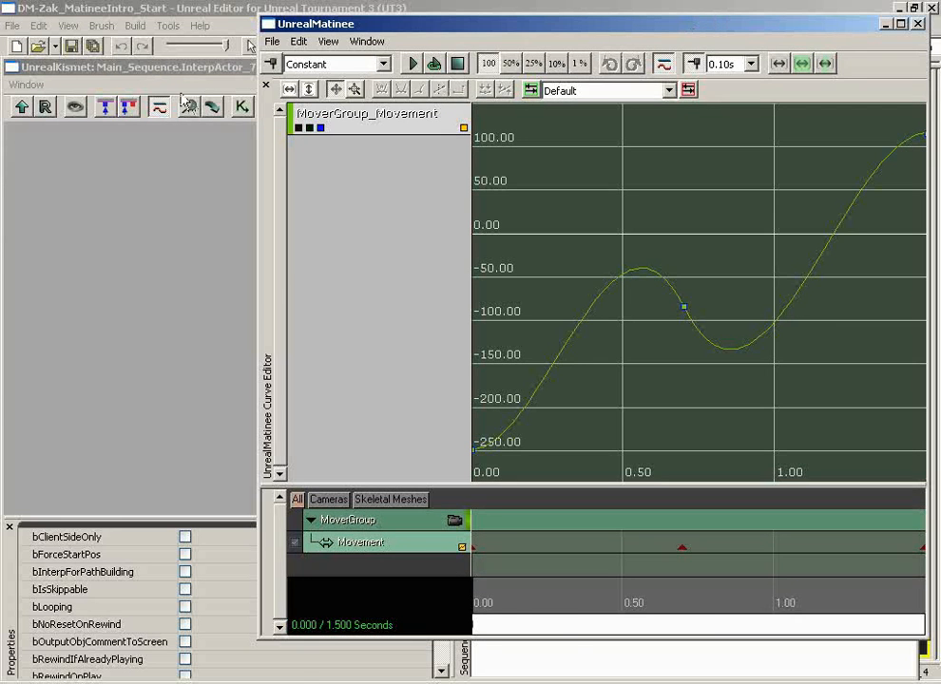
{"action": "left_click", "coordinate": [200, 70]}
{"action": "left_click", "coordinate": [904, 67]}
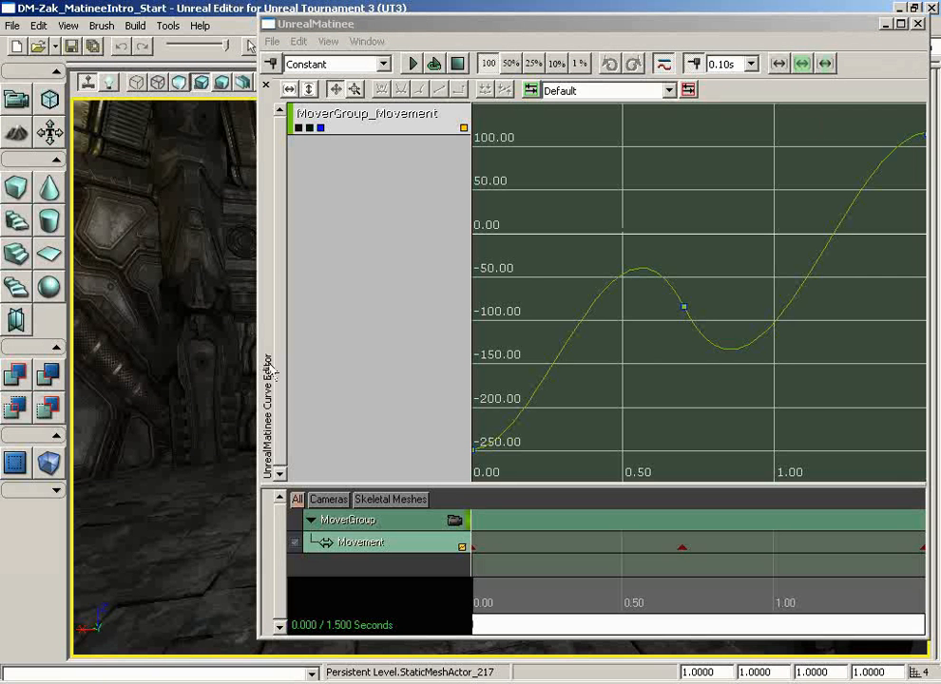
{"action": "left_click_drag", "start_coordinate": [584, 27], "coordinate": [624, 27]}
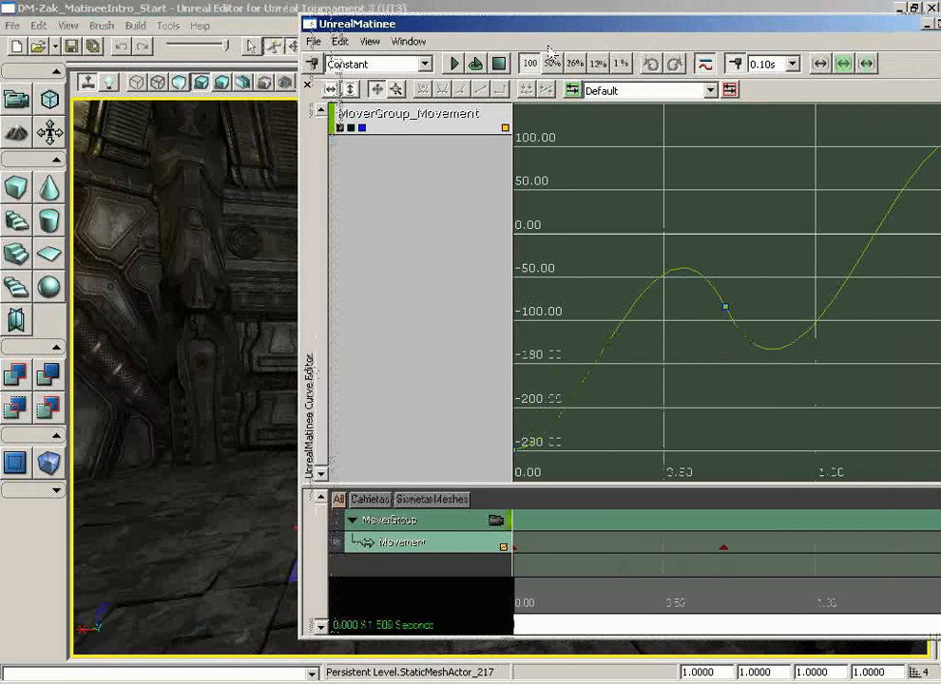
{"action": "left_click_drag", "start_coordinate": [189, 326], "coordinate": [292, 343]}
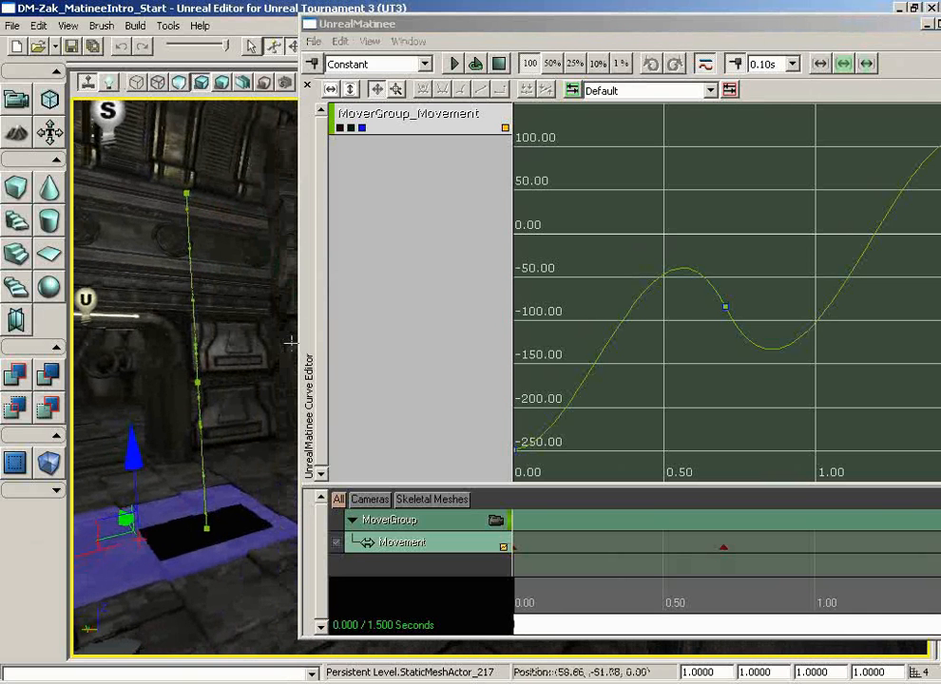
Set the 0.70 s key to Curve (Break), pull its arrive tangent below the key for a sharp peak, and preview it in looped playback.
{"action": "left_click", "coordinate": [725, 306]}
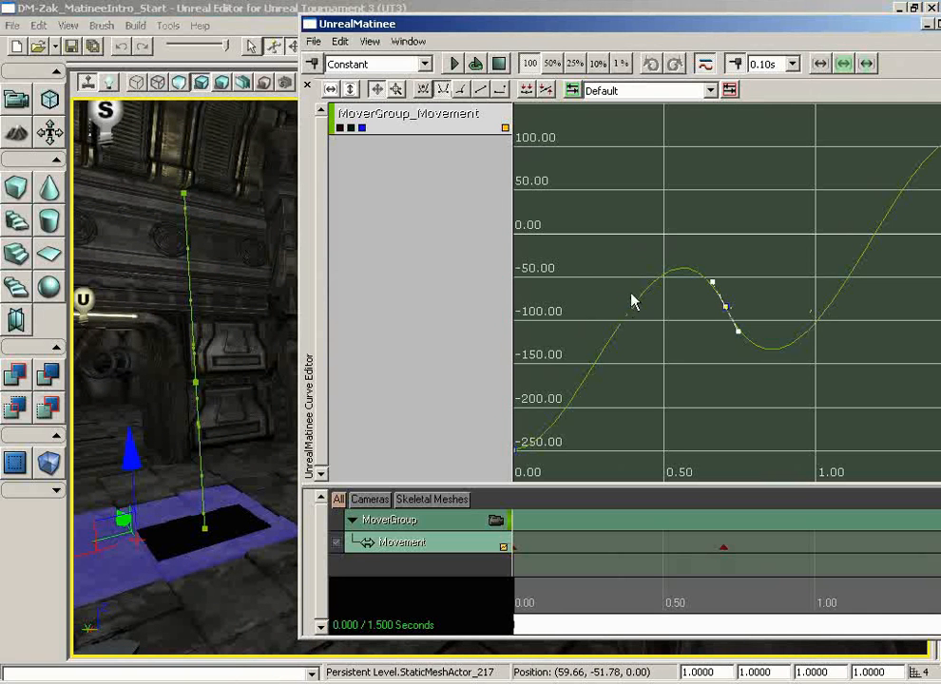
{"action": "left_click", "coordinate": [463, 89]}
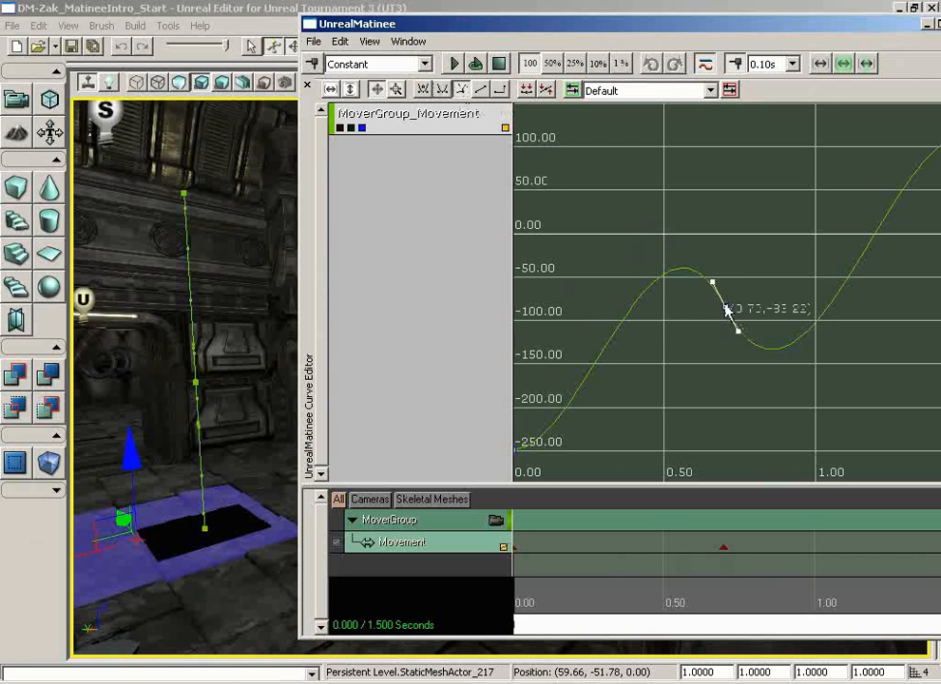
{"action": "left_click_drag", "start_coordinate": [713, 283], "coordinate": [712, 336]}
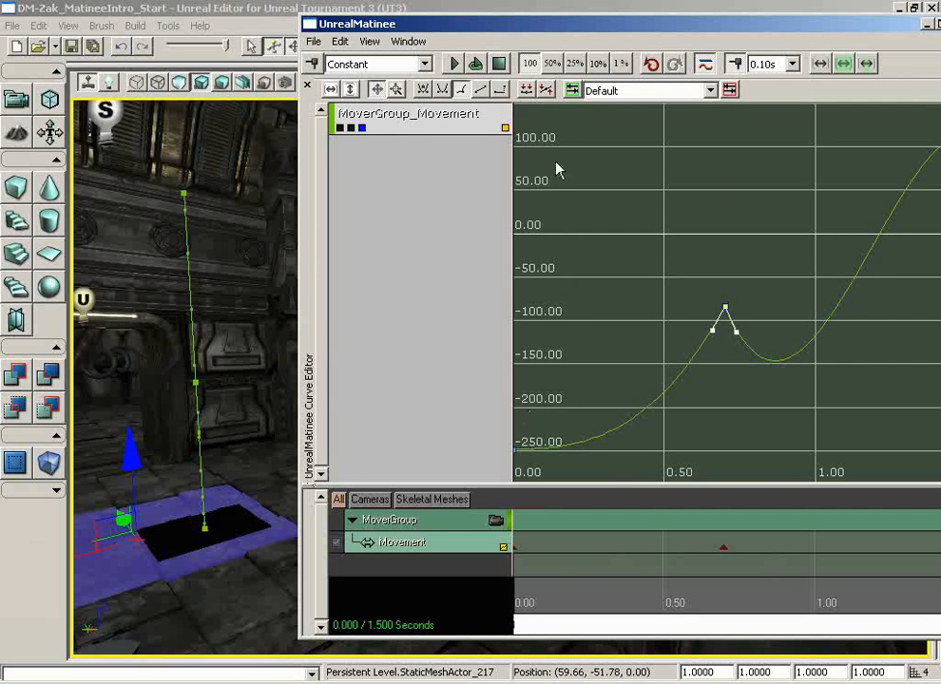
{"action": "left_click", "coordinate": [476, 64]}
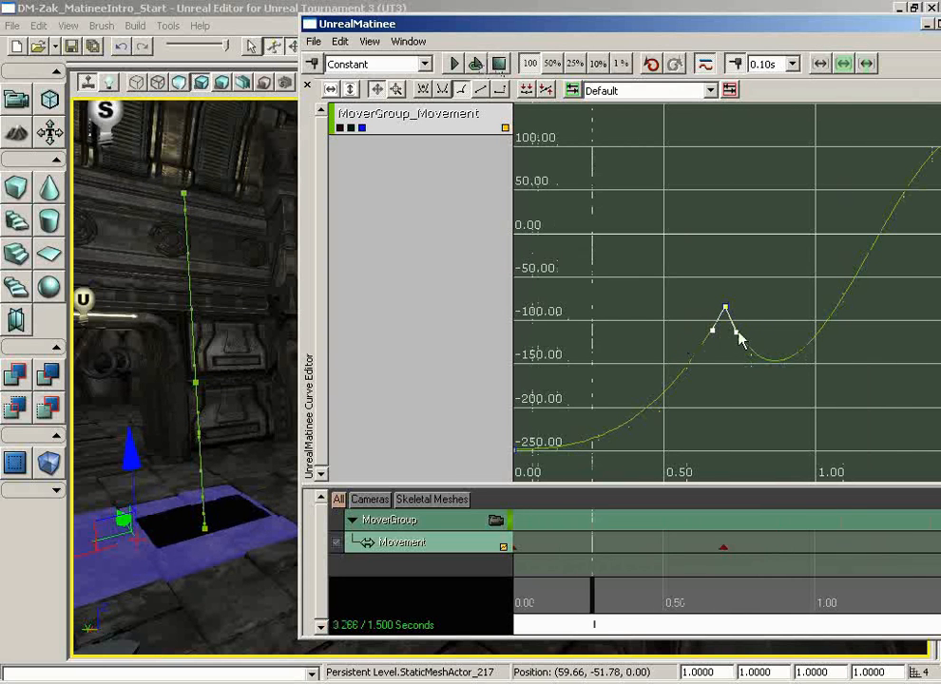
Try the 0.70 s key's leave tangent above and below the key, and reset the key to Curve (Auto).
{"action": "left_click_drag", "start_coordinate": [739, 332], "coordinate": [733, 282]}
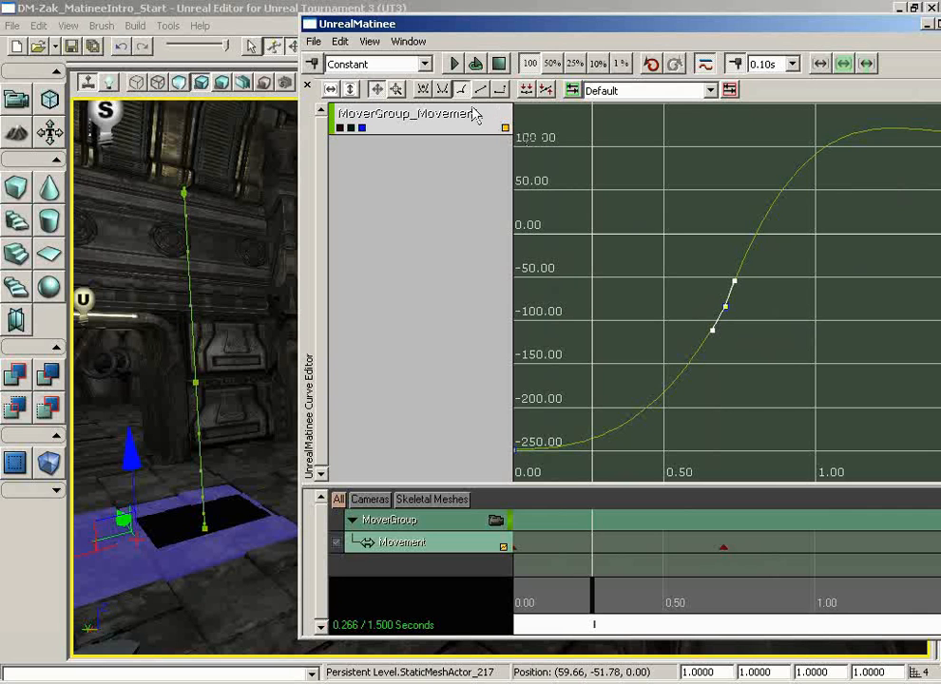
{"action": "left_click_drag", "start_coordinate": [734, 282], "coordinate": [743, 327]}
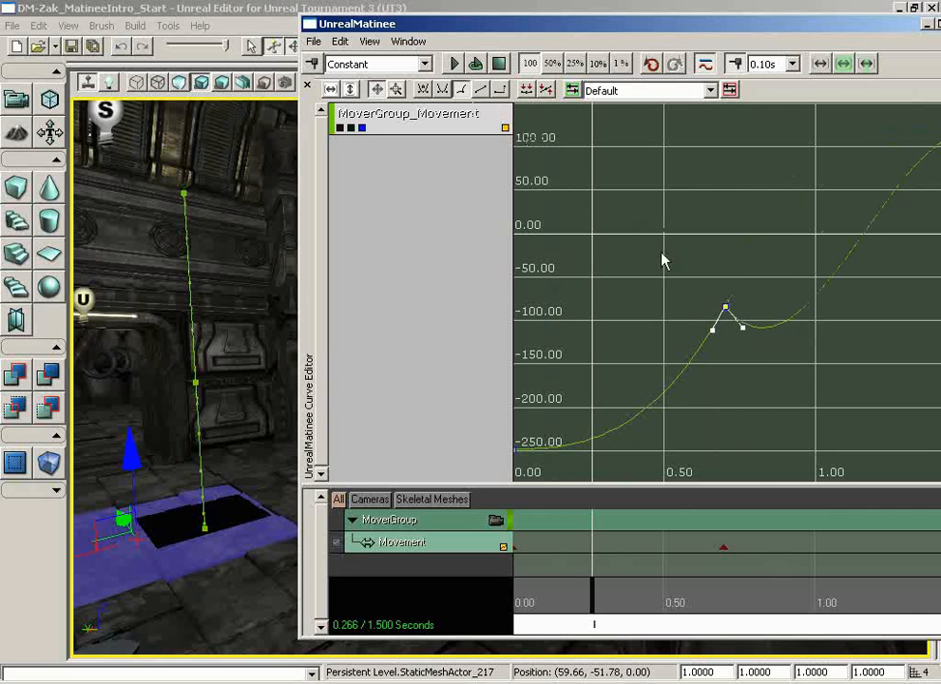
{"action": "left_click", "coordinate": [424, 89]}
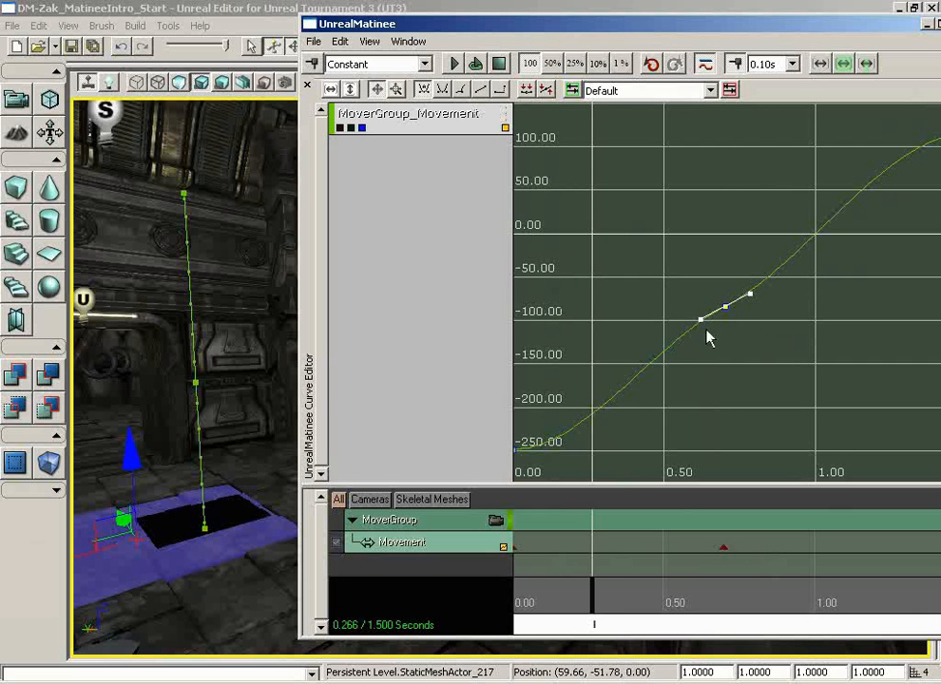
Flatten the 0.70 s key's tangent by lowering its leave handle.
{"action": "left_click_drag", "start_coordinate": [743, 315], "coordinate": [675, 374]}
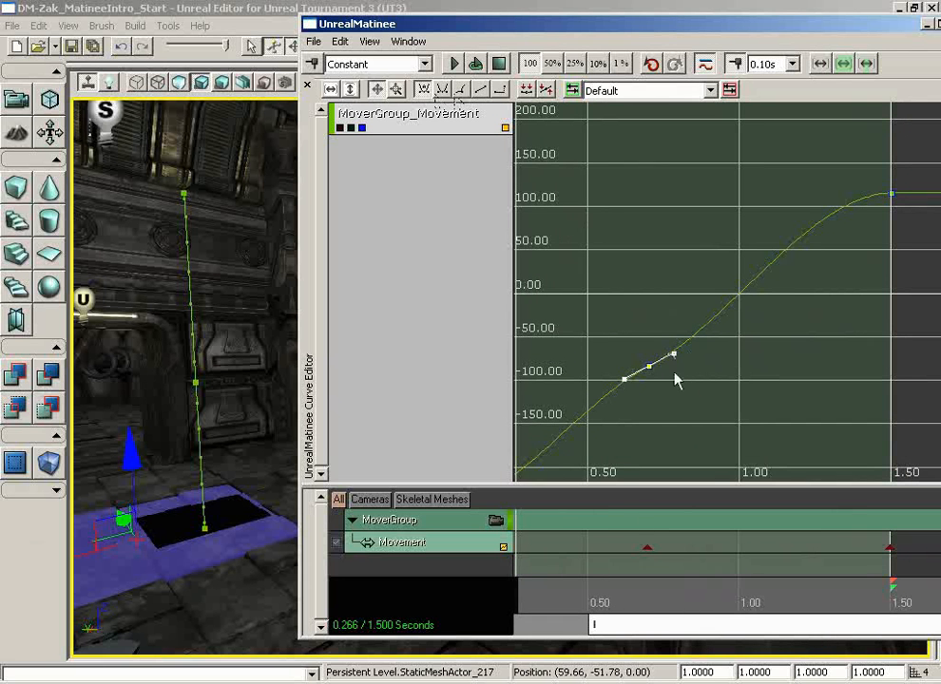
{"action": "left_click_drag", "start_coordinate": [674, 353], "coordinate": [676, 364]}
{"action": "left_click_drag", "start_coordinate": [735, 353], "coordinate": [689, 361]}
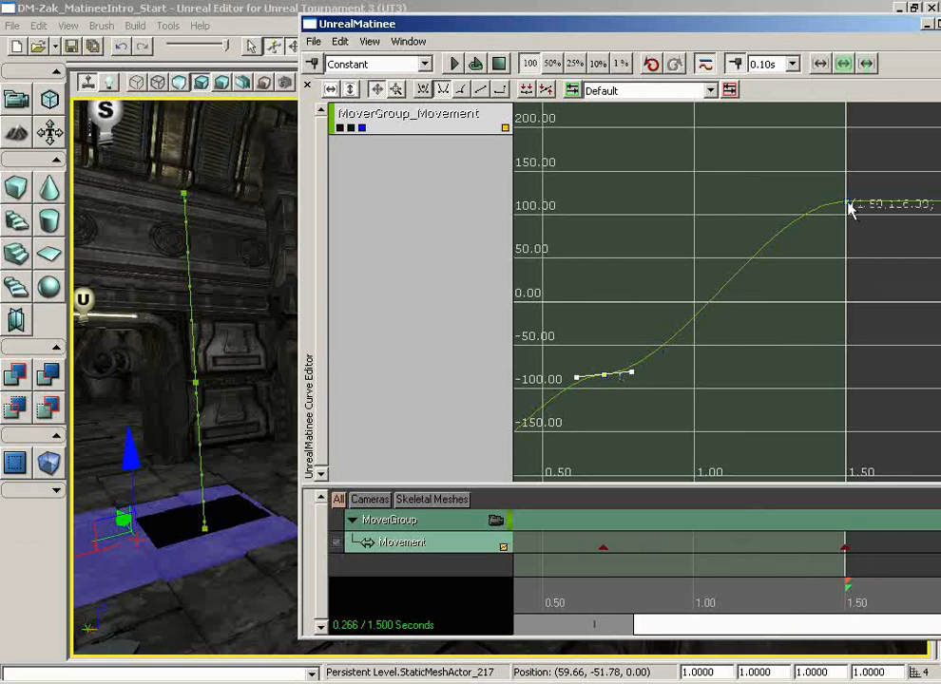
Try Linear interpolation on the 0.70 s and 1.50 s keys, set them to Constant, and preview the motion in looped playback.
{"action": "left_click", "coordinate": [482, 91]}
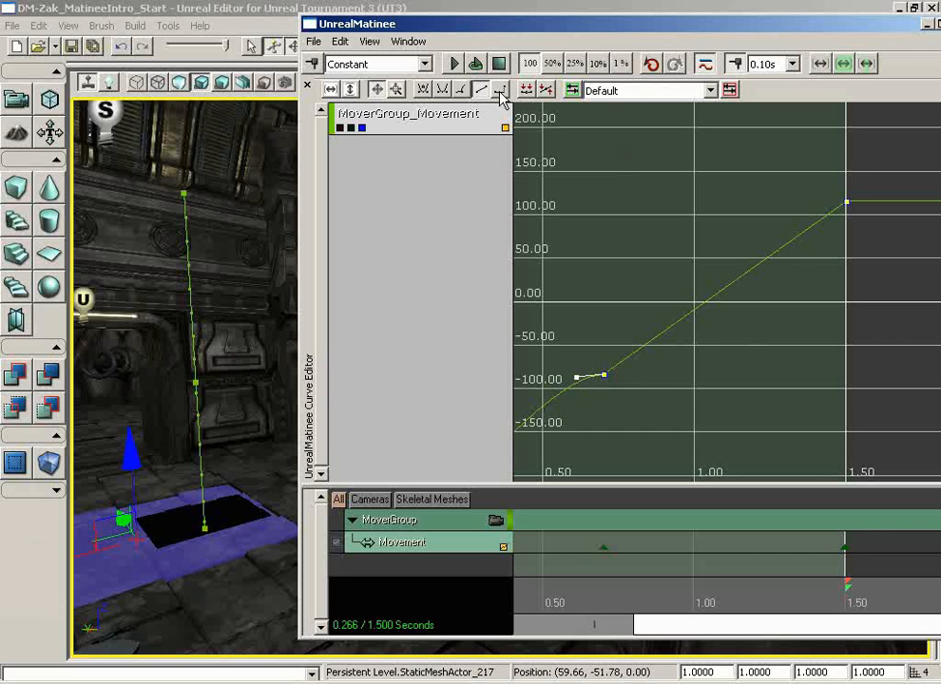
{"action": "left_click", "coordinate": [500, 90]}
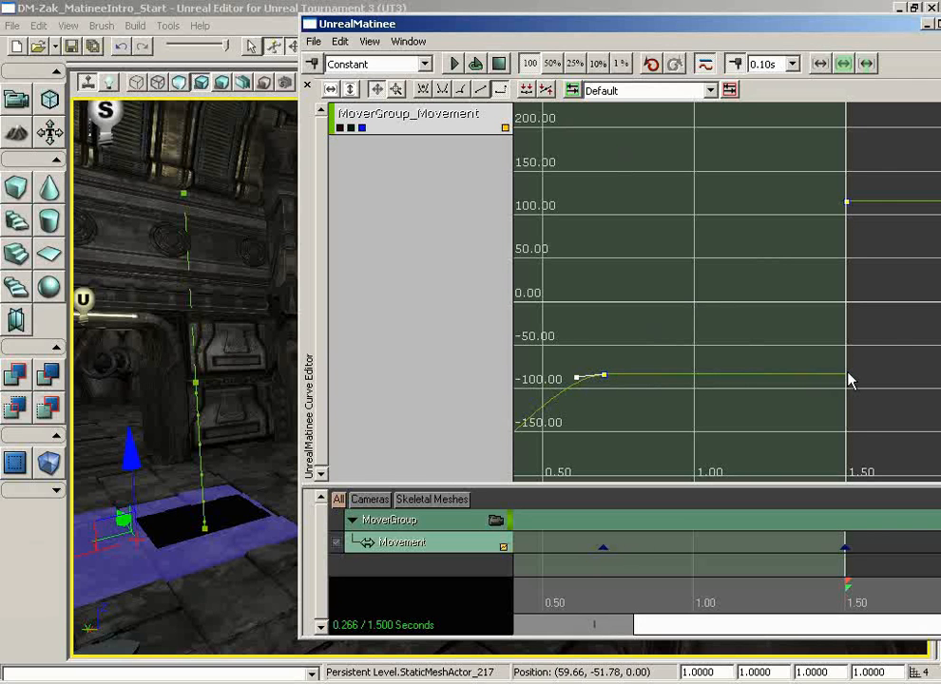
{"action": "left_click", "coordinate": [476, 63]}
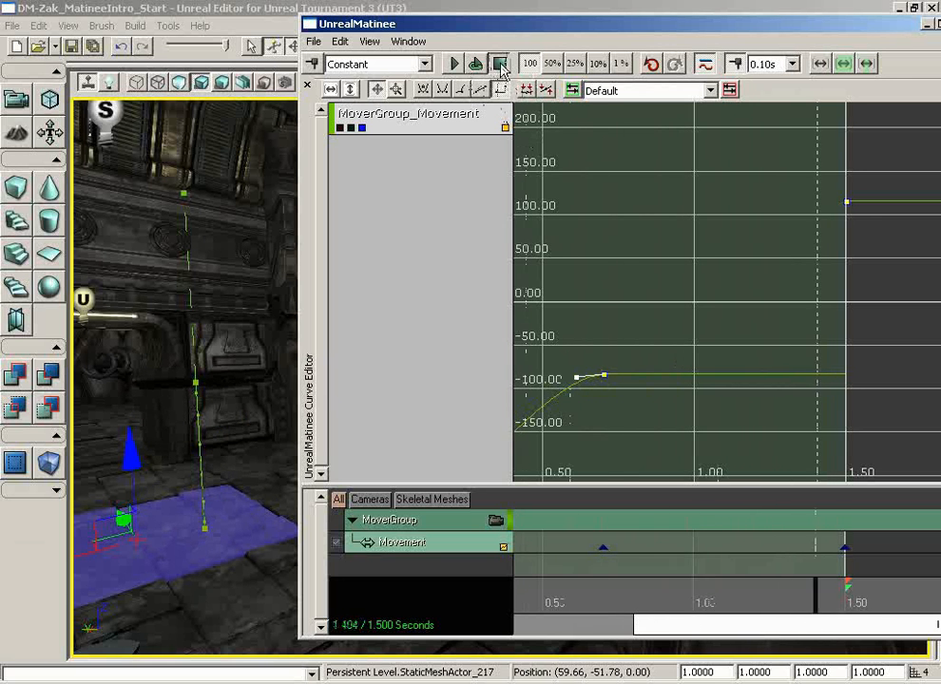
{"action": "left_click_drag", "start_coordinate": [767, 325], "coordinate": [821, 325]}
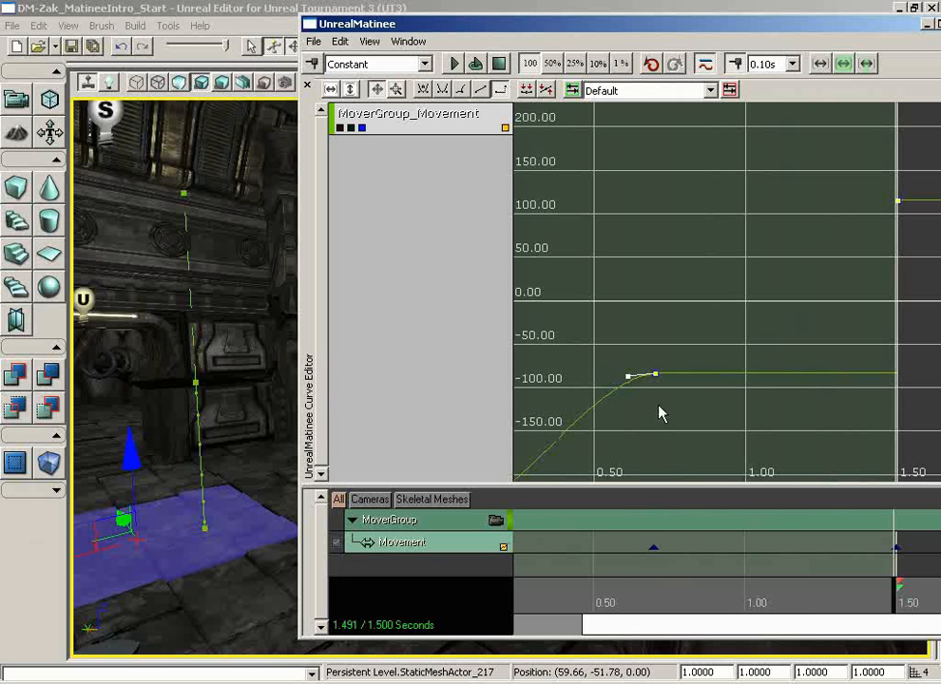
Close UnrealMatinee to return to the level viewport.
{"action": "right_click", "coordinate": [223, 616]}
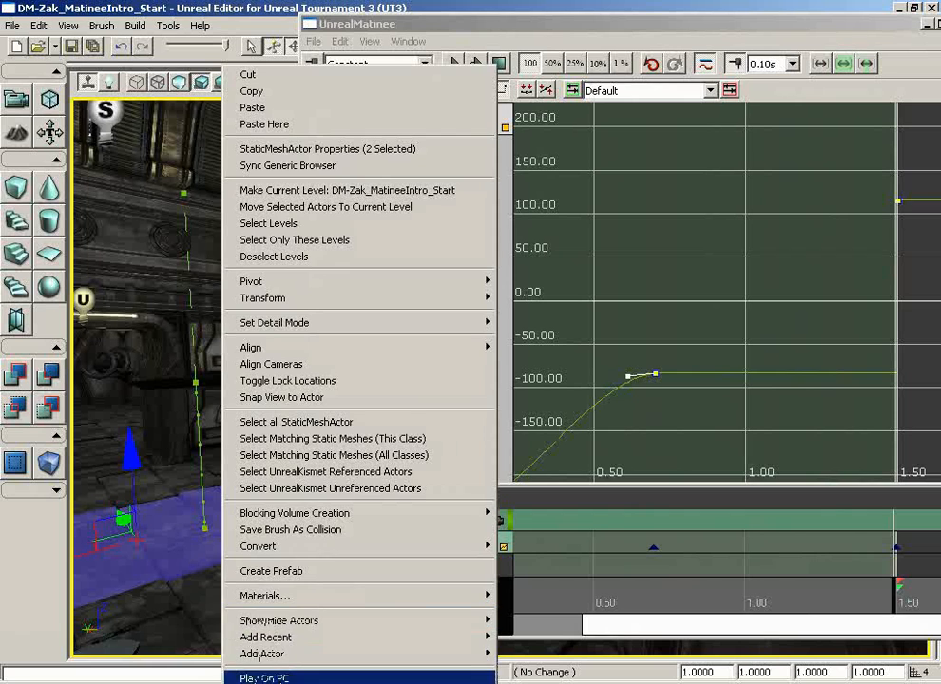
{"action": "left_click", "coordinate": [884, 28]}
{"action": "left_click_drag", "start_coordinate": [892, 22], "coordinate": [764, 21]}
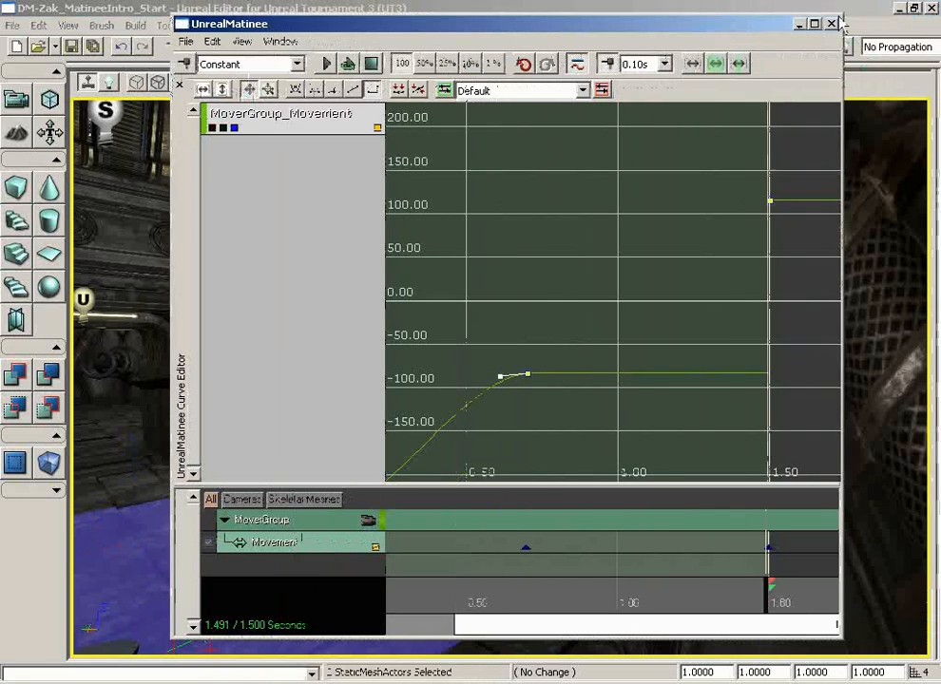
{"action": "left_click", "coordinate": [830, 23]}
Play the level from the floor in front of the doorway, walk around the mover to test its Constant-key motion, and exit the game.
{"action": "left_click_drag", "start_coordinate": [292, 569], "coordinate": [181, 523]}
{"action": "right_click", "coordinate": [301, 560]}
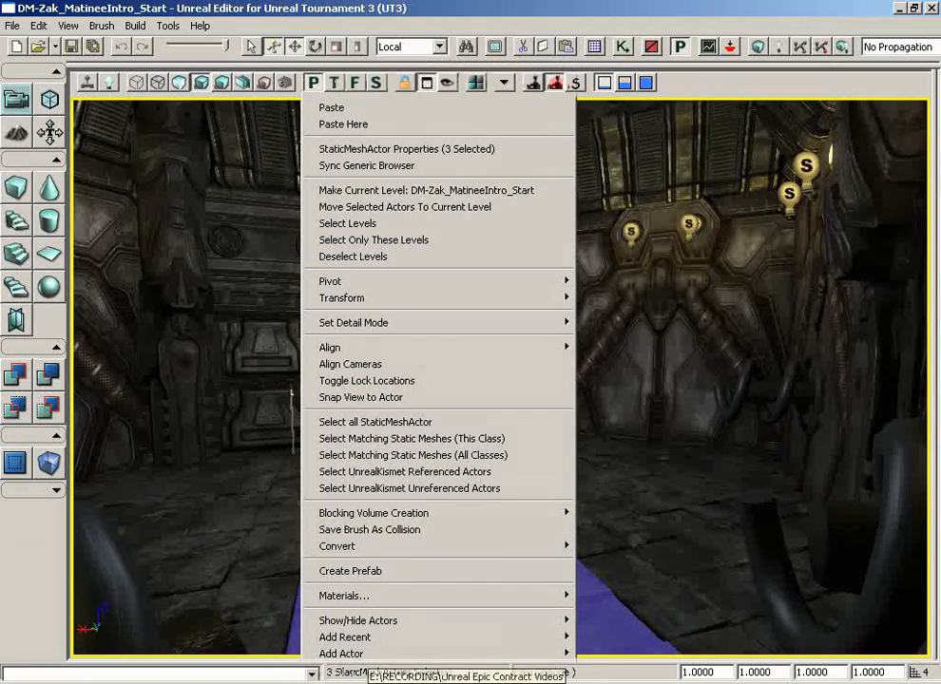
{"action": "left_click", "coordinate": [343, 678]}
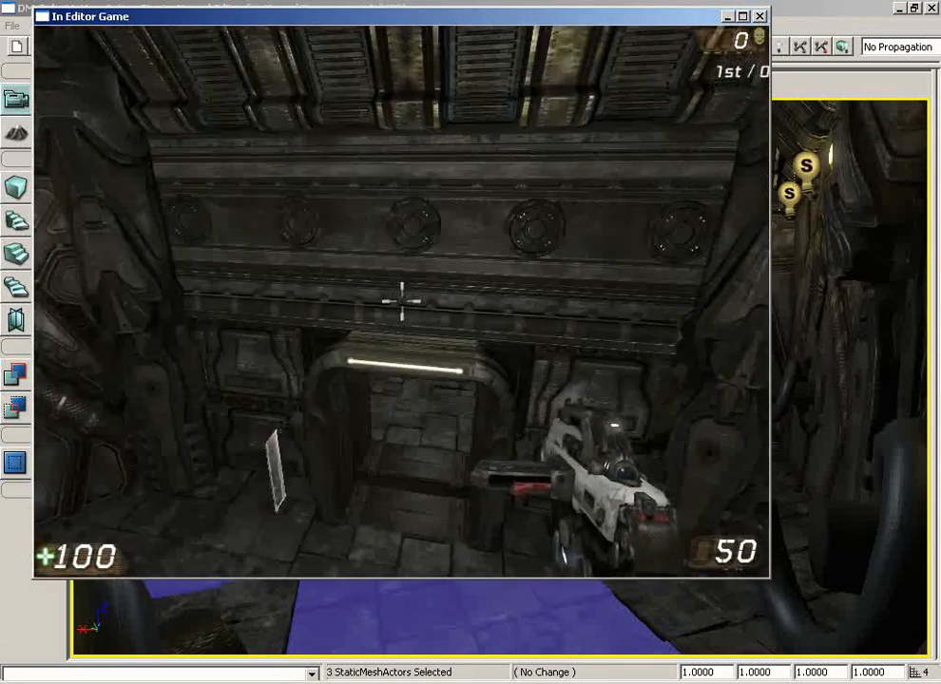
{"action": "key", "text": "s"}
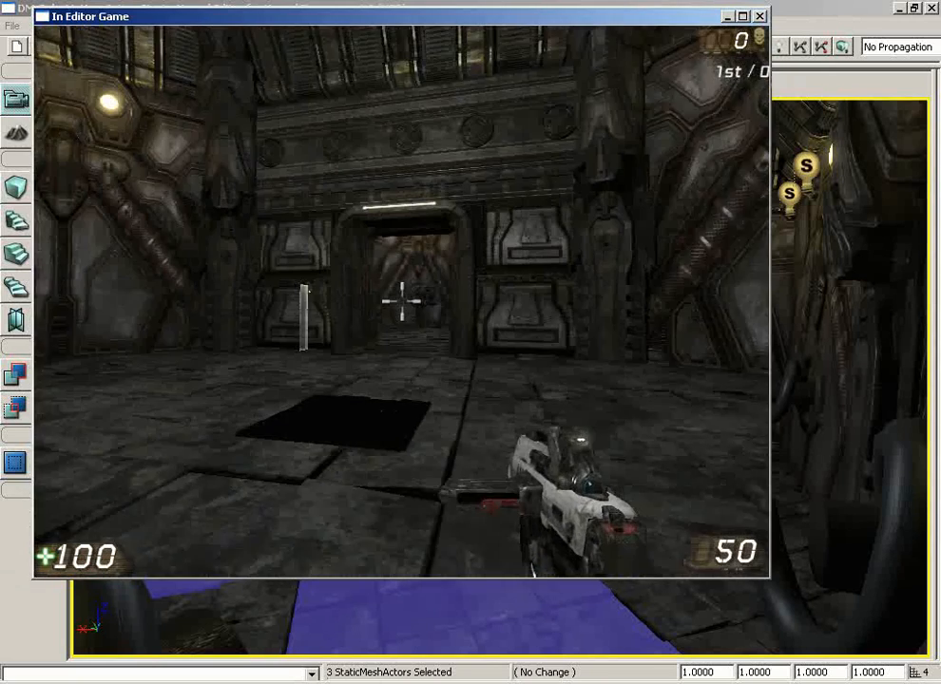
{"action": "key", "text": "w"}
{"action": "key", "text": "Escape"}
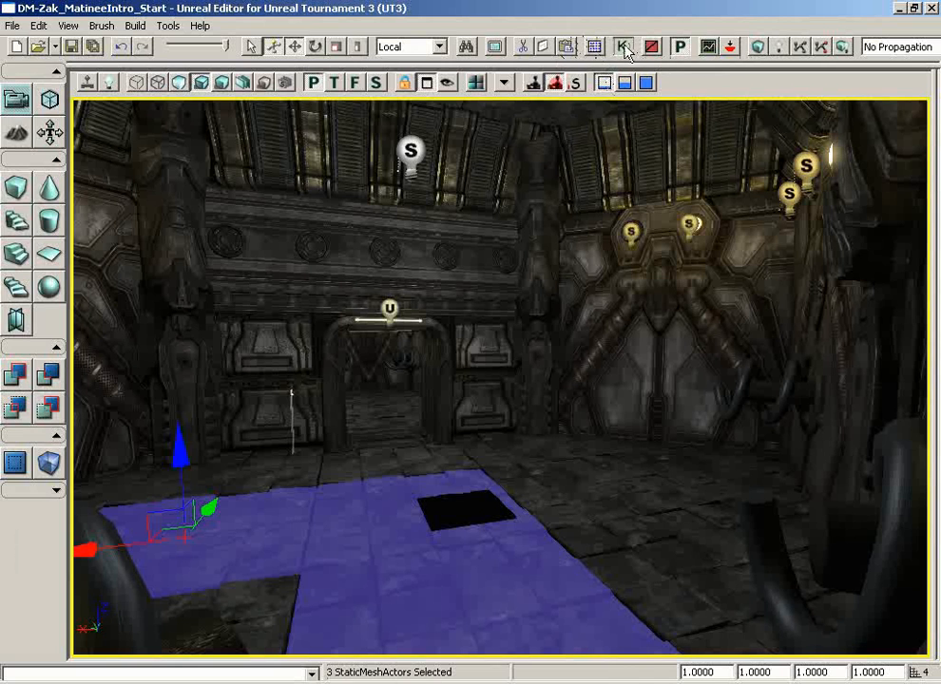
Reopen InterpActor_7's Matinee through Kismet and delete the 0.70 s key from the movement curve.
{"action": "left_click", "coordinate": [623, 46]}
{"action": "double_click", "coordinate": [361, 281]}
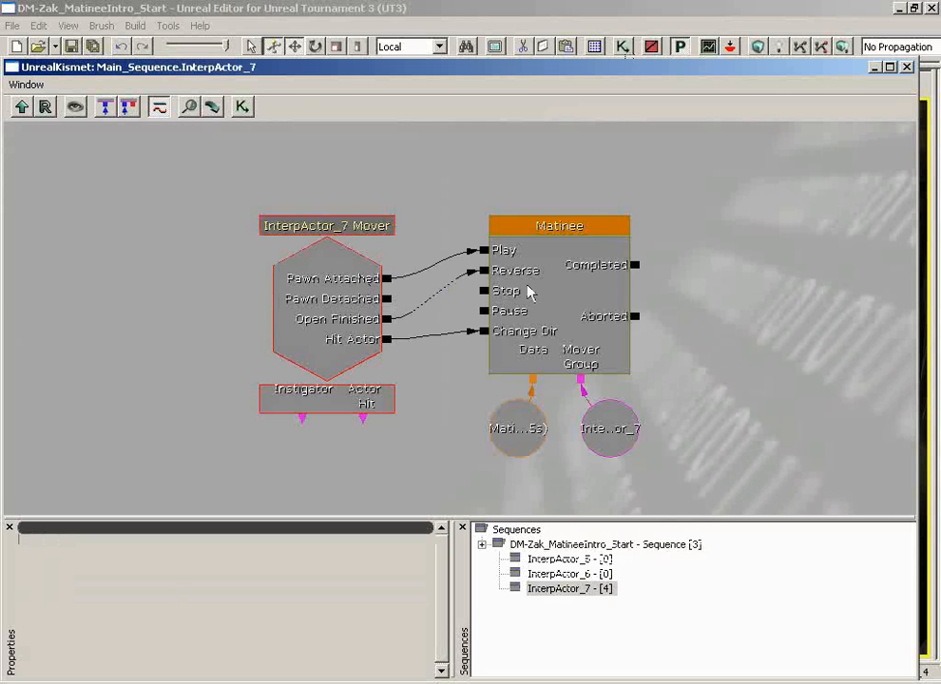
{"action": "double_click", "coordinate": [545, 292]}
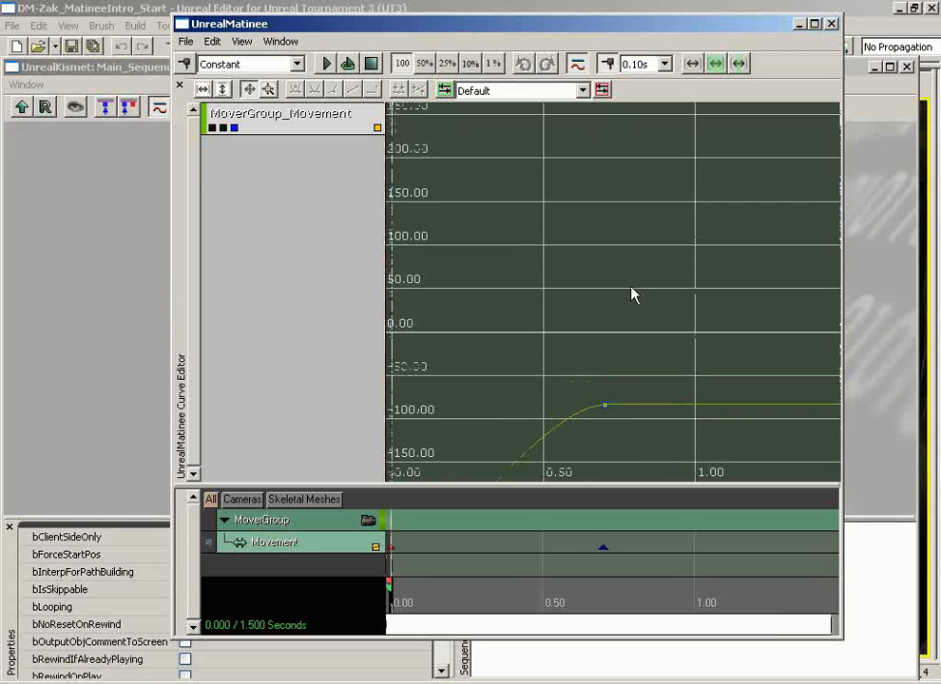
{"action": "left_click", "coordinate": [588, 333]}
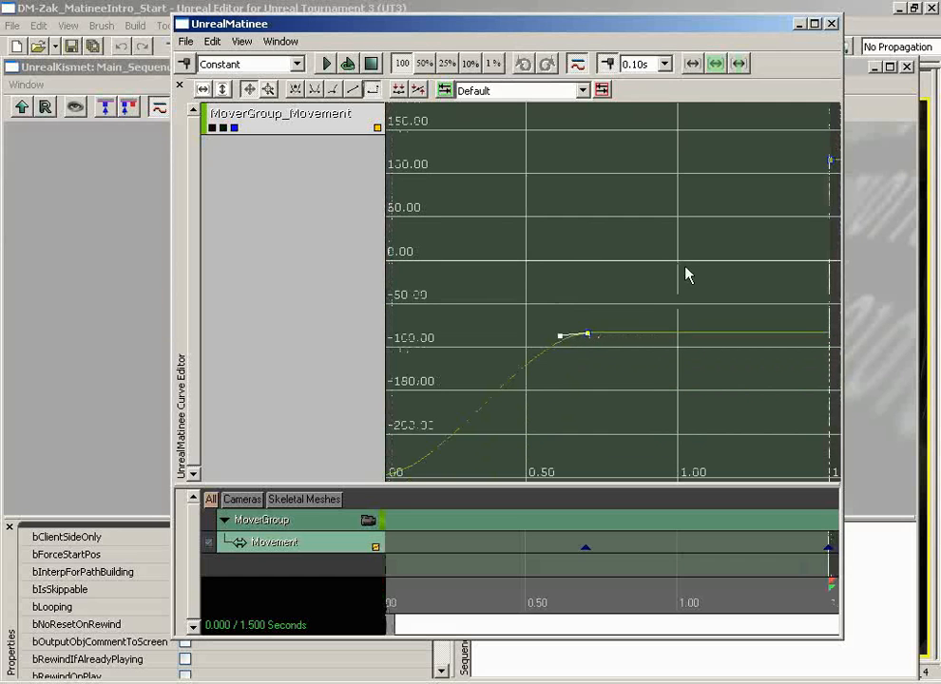
{"action": "key", "text": "Delete"}
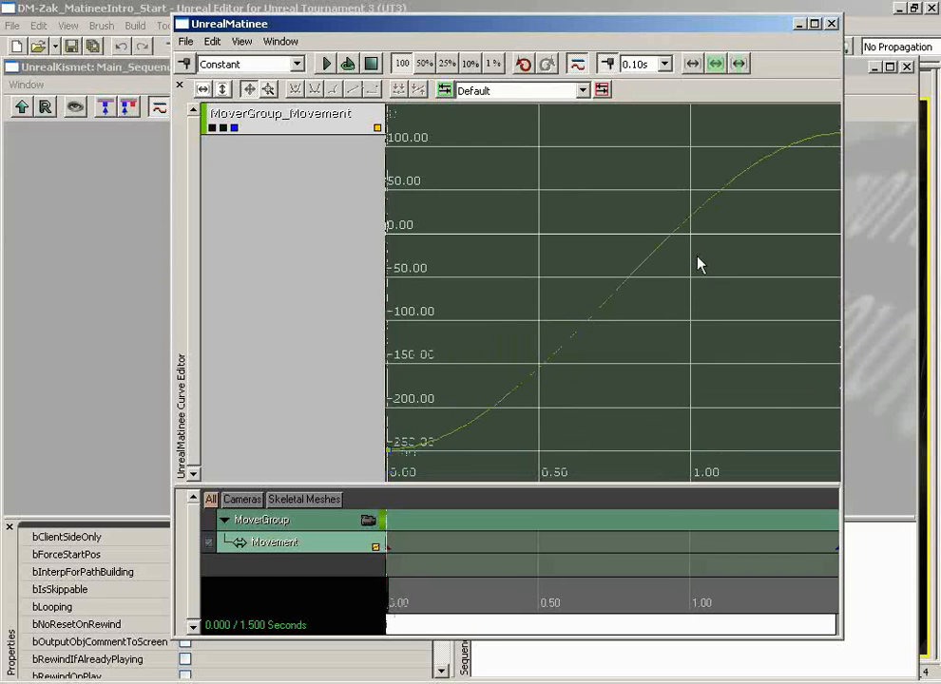
Select the curve's start and end keys to show their tangents, and add a Movement key at 0.80 s.
{"action": "left_click_drag", "start_coordinate": [698, 268], "coordinate": [692, 249]}
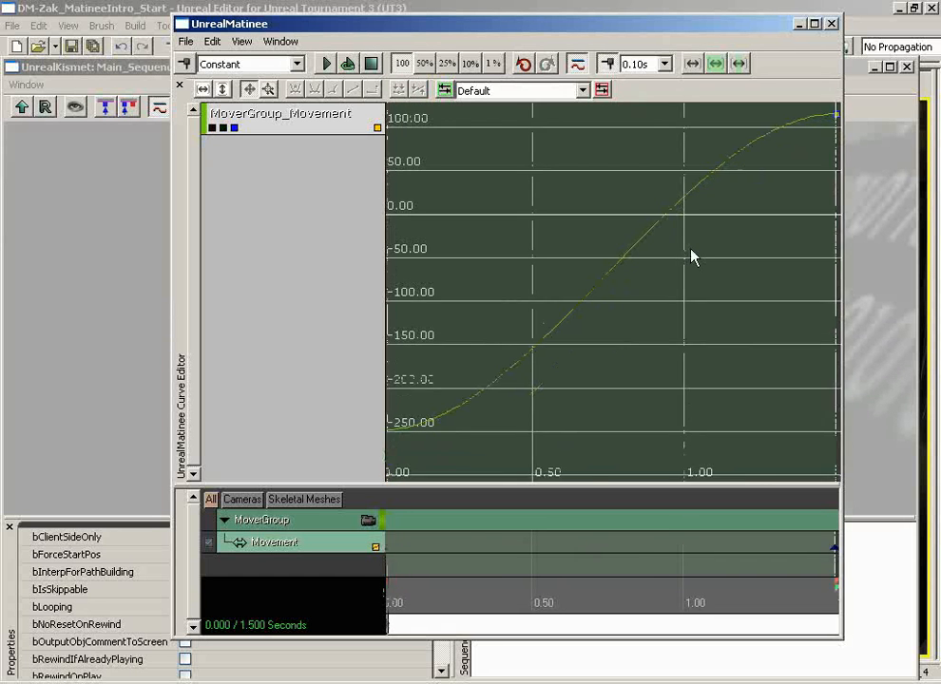
{"action": "scroll", "coordinate": [692, 249], "scroll_direction": "down", "scroll_amount": 3}
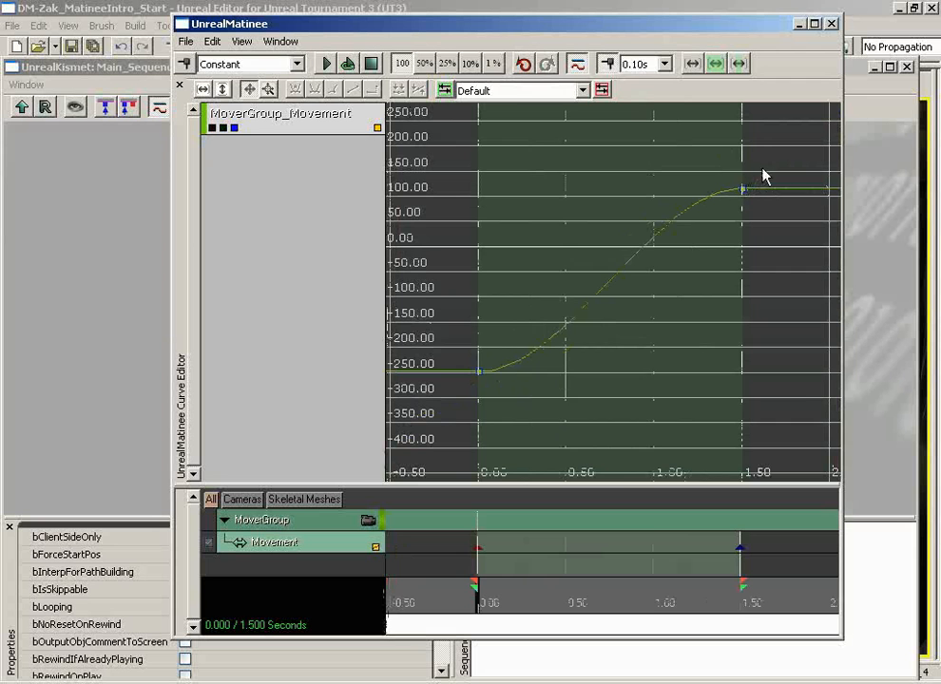
{"action": "left_click_drag", "start_coordinate": [761, 168], "coordinate": [558, 393], "text": "ctrl+alt"}
{"action": "left_click_drag", "start_coordinate": [457, 394], "coordinate": [456, 394], "text": "ctrl+alt"}
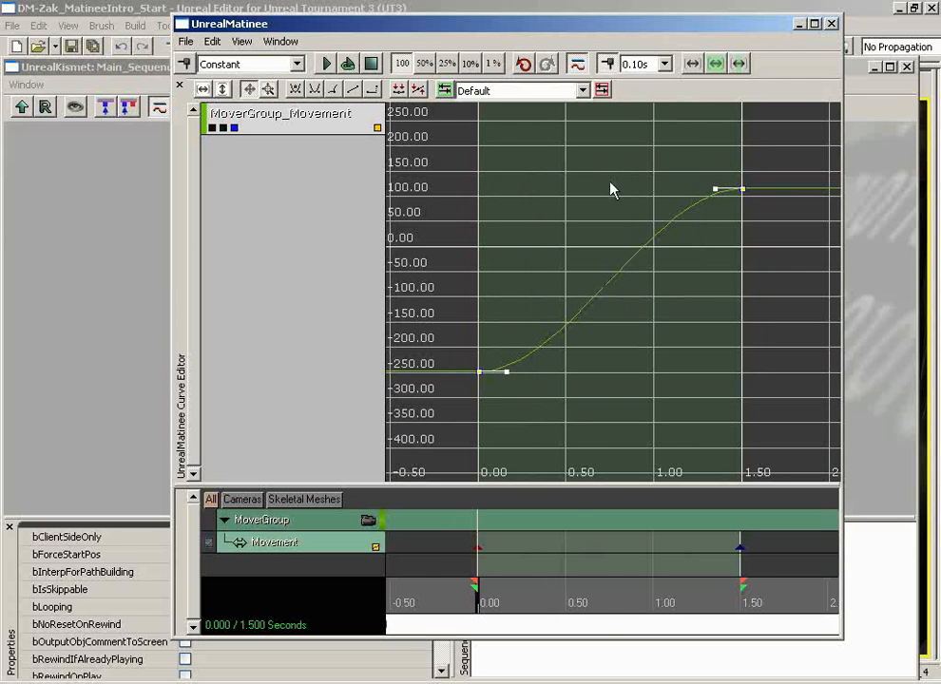
{"action": "left_click", "coordinate": [610, 597]}
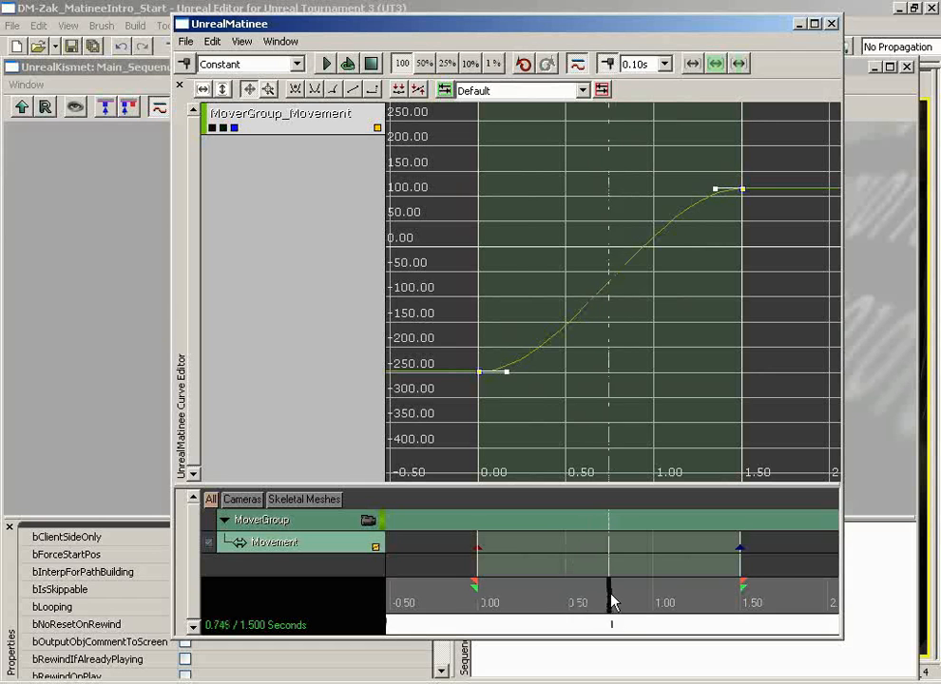
{"action": "left_click_drag", "start_coordinate": [612, 600], "coordinate": [615, 600]}
{"action": "left_click", "coordinate": [281, 548]}
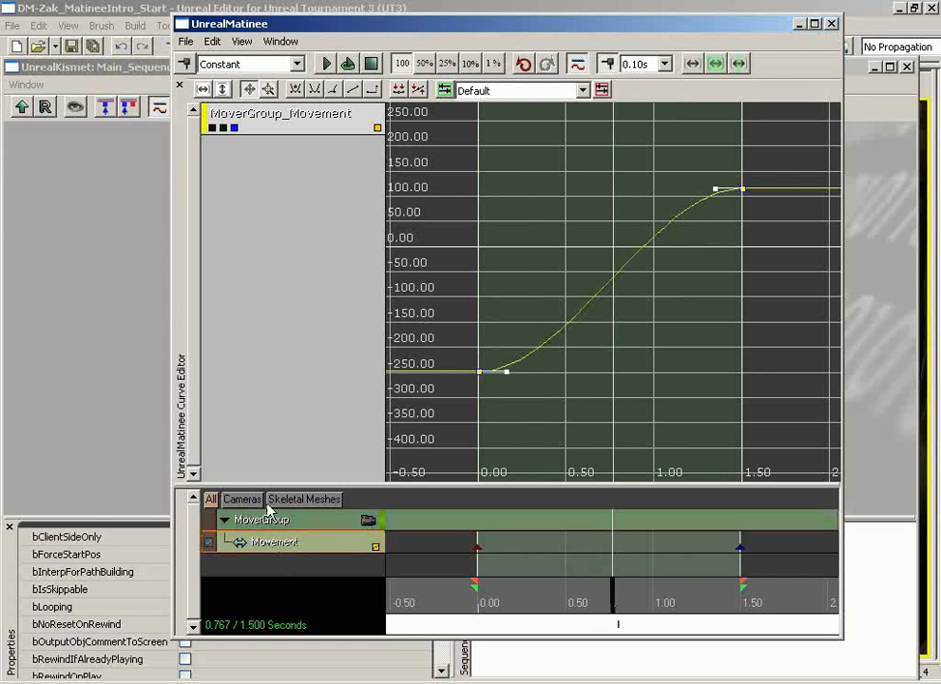
{"action": "key", "text": "Return"}
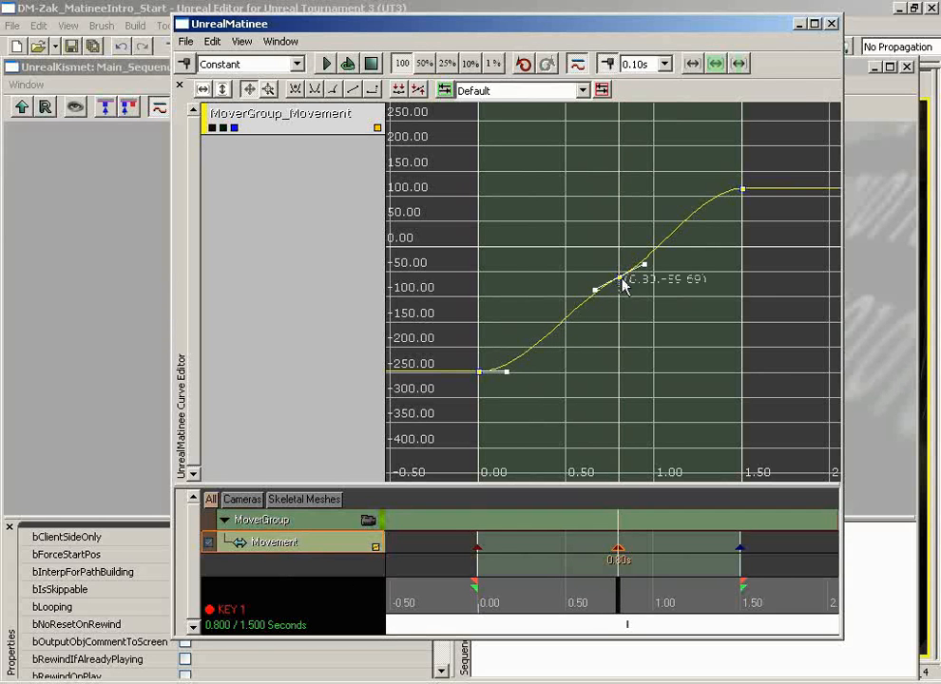
Raise the 0.80 s key nearly level with the 1.50 s key and set all three curve keys to Constant.
{"action": "left_click_drag", "start_coordinate": [623, 285], "coordinate": [619, 196], "text": "ctrl"}
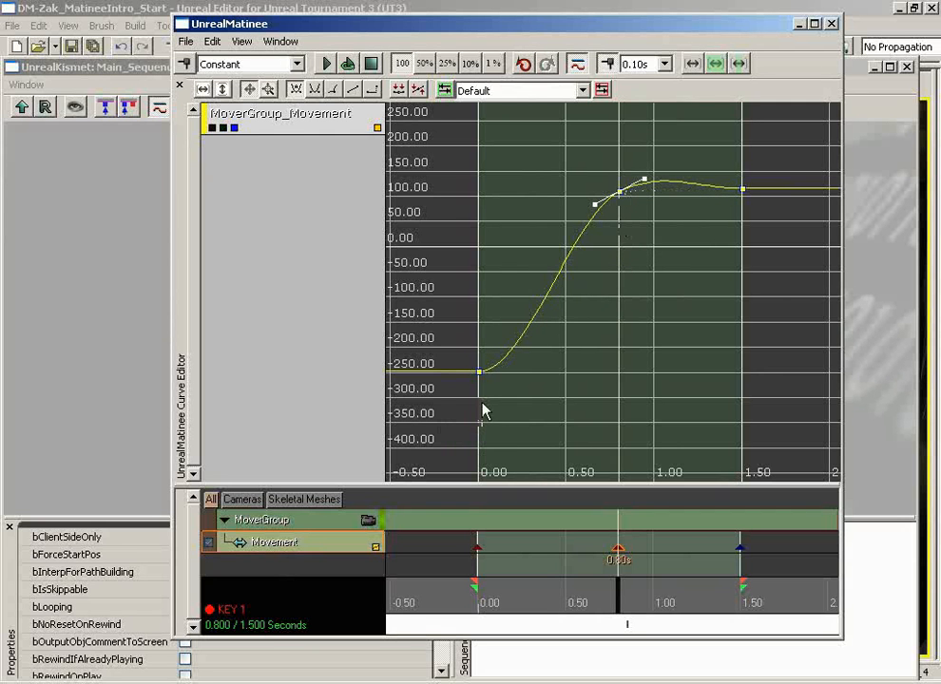
{"action": "mouse_move", "coordinate": [622, 198]}
{"action": "left_click_drag", "start_coordinate": [777, 146], "coordinate": [448, 422], "text": "ctrl+alt"}
{"action": "left_click", "coordinate": [373, 89]}
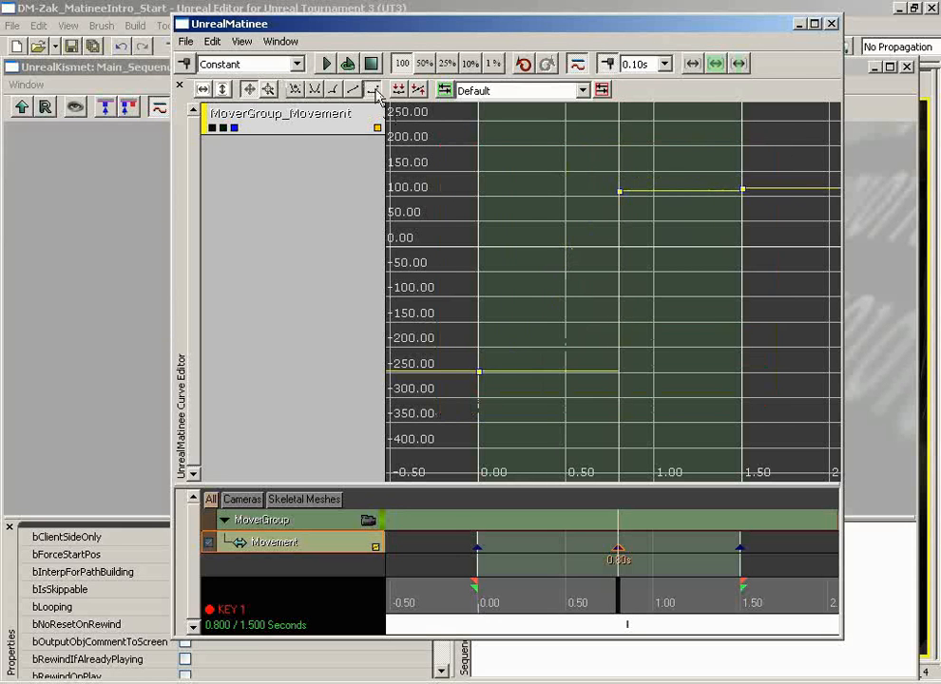
Close the UnrealMatinee and UnrealKismet windows.
{"action": "left_click", "coordinate": [833, 23]}
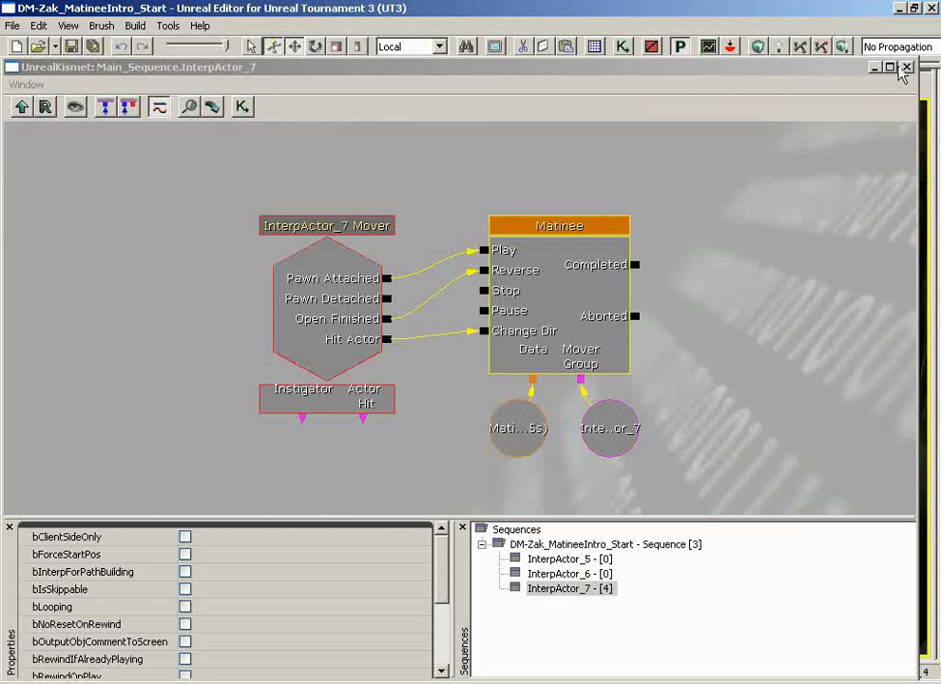
{"action": "left_click", "coordinate": [891, 67]}
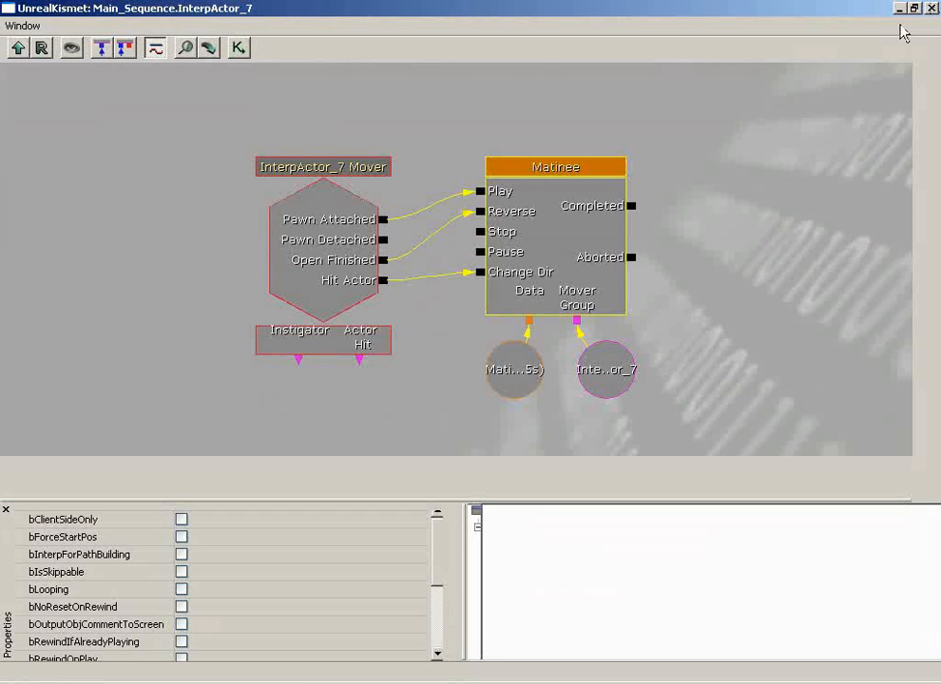
{"action": "left_click", "coordinate": [932, 8]}
Play the level from the floor again, walk onto and off the mover to test its Constant motion, and exit the game.
{"action": "right_click", "coordinate": [427, 620]}
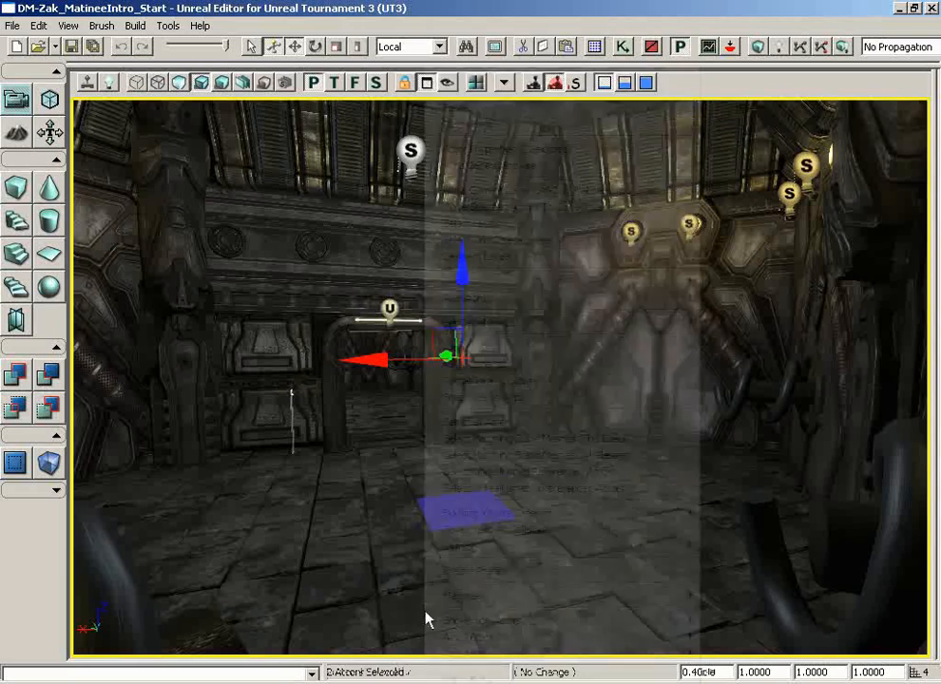
{"action": "left_click", "coordinate": [480, 674]}
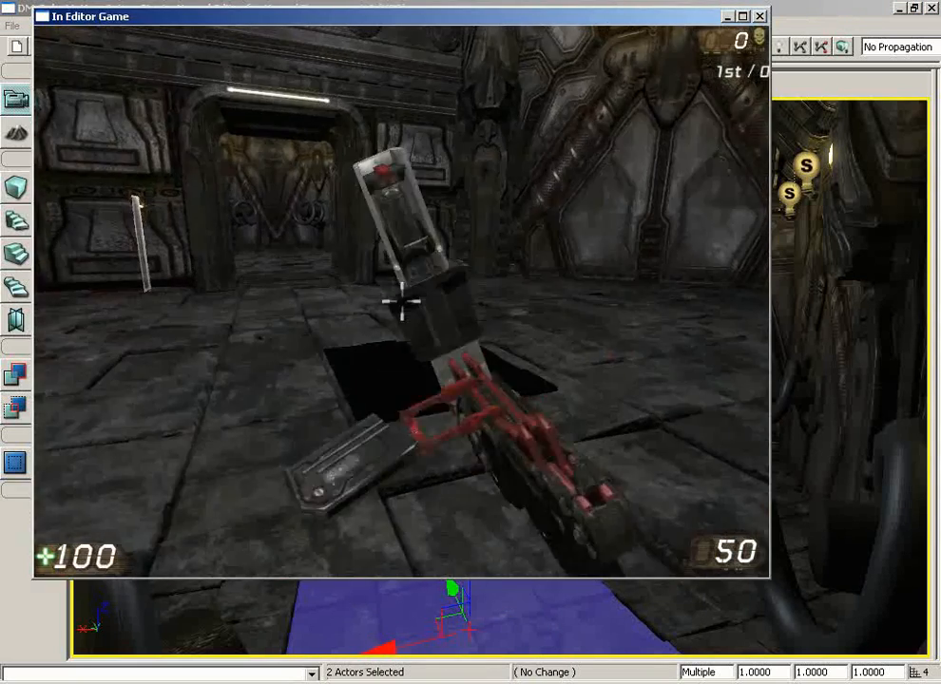
{"action": "key", "text": "w"}
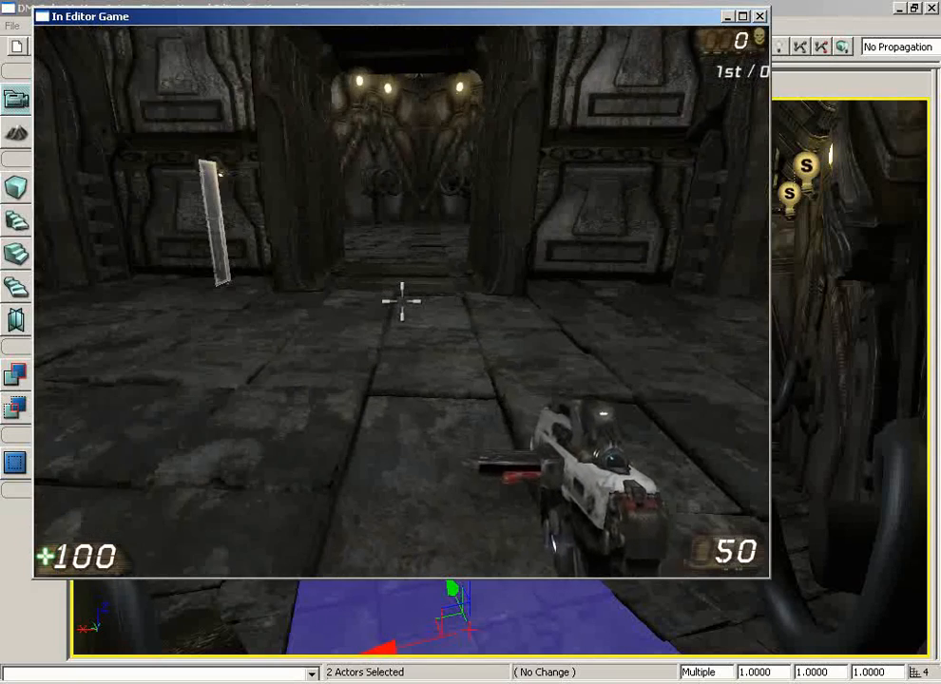
{"action": "key", "text": "s"}
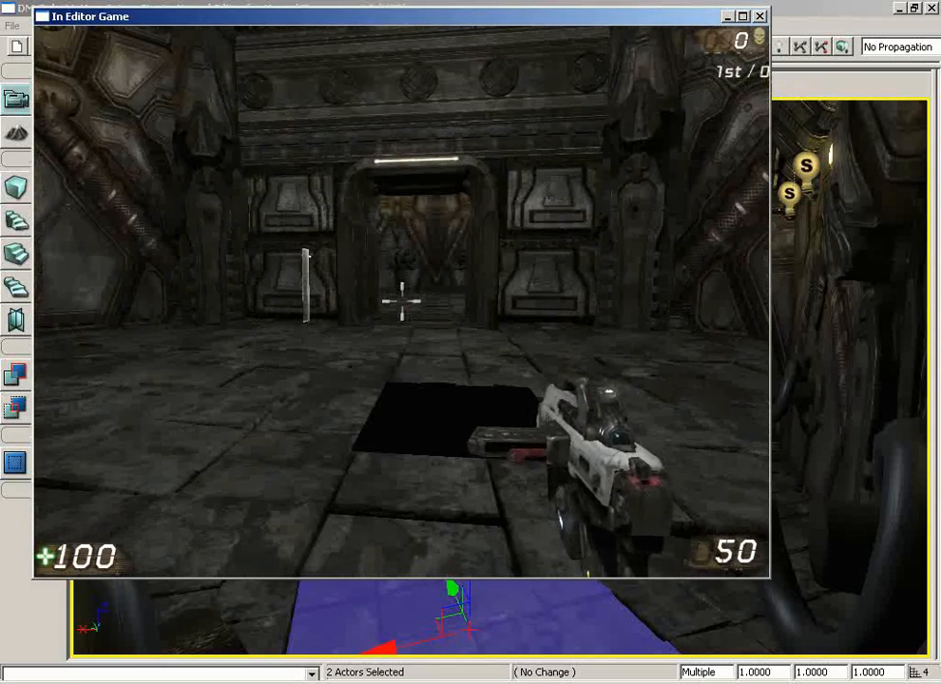
{"action": "key", "text": "Escape"}
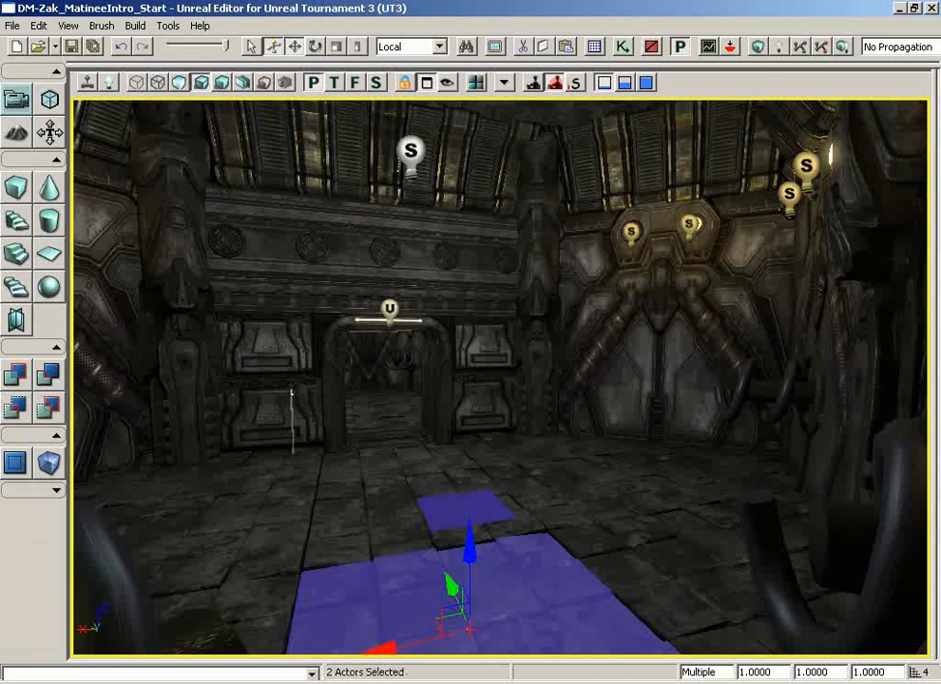
Reopen InterpActor_7's Matinee through Kismet and delete the 0.80 s key from the movement curve.
{"action": "left_click", "coordinate": [623, 47]}
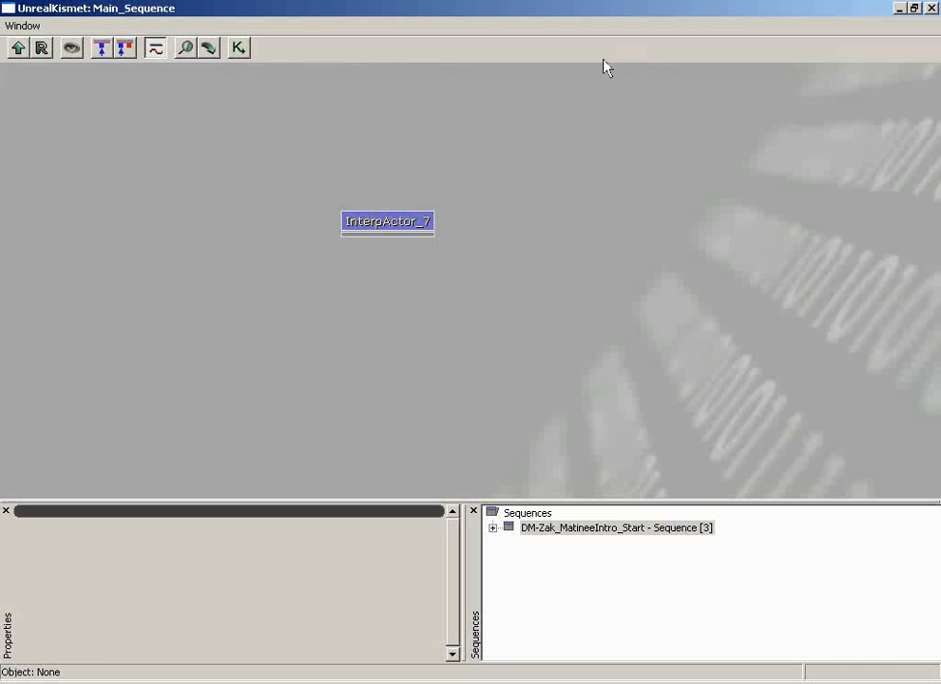
{"action": "left_click", "coordinate": [372, 227]}
{"action": "double_click", "coordinate": [372, 227]}
{"action": "double_click", "coordinate": [554, 246]}
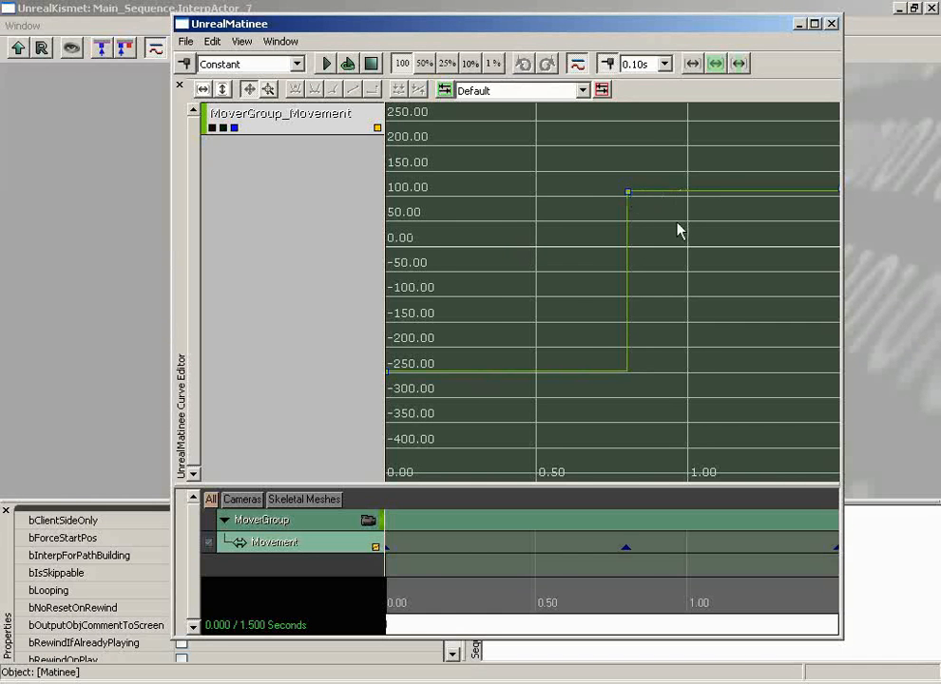
{"action": "mouse_move", "coordinate": [676, 228]}
{"action": "left_mouse_down"}
{"action": "mouse_move", "coordinate": [628, 227]}
{"action": "mouse_move", "coordinate": [602, 213]}
{"action": "left_mouse_up"}
{"action": "mouse_move", "coordinate": [761, 190]}
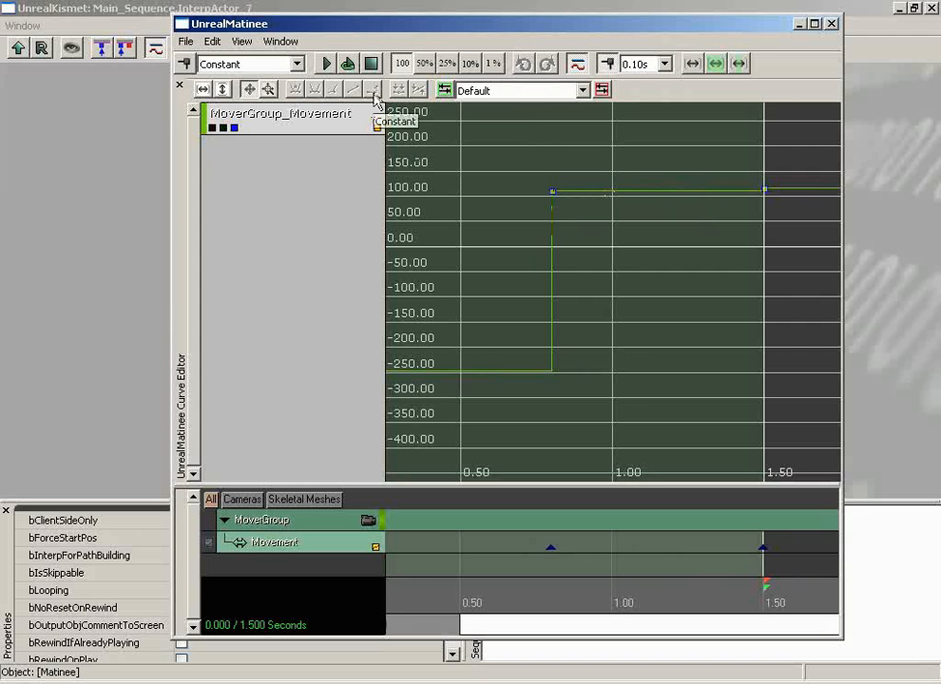
{"action": "left_click", "coordinate": [552, 191]}
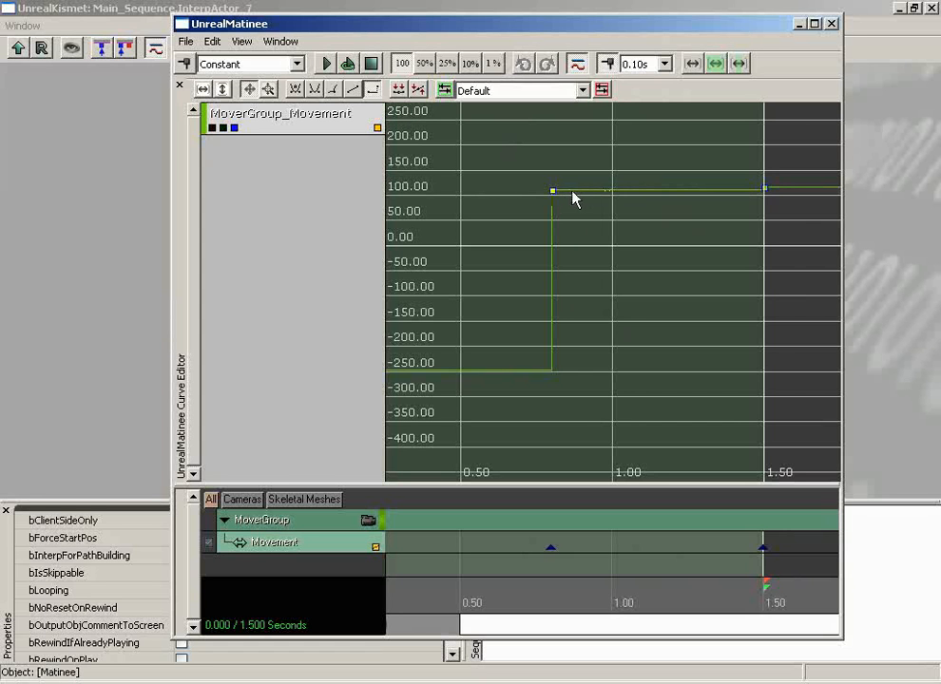
{"action": "key", "text": "Delete"}
Set the movement curve's 0.00 s and 1.50 s keys to Curve (Auto).
{"action": "left_click_drag", "start_coordinate": [622, 268], "coordinate": [649, 273]}
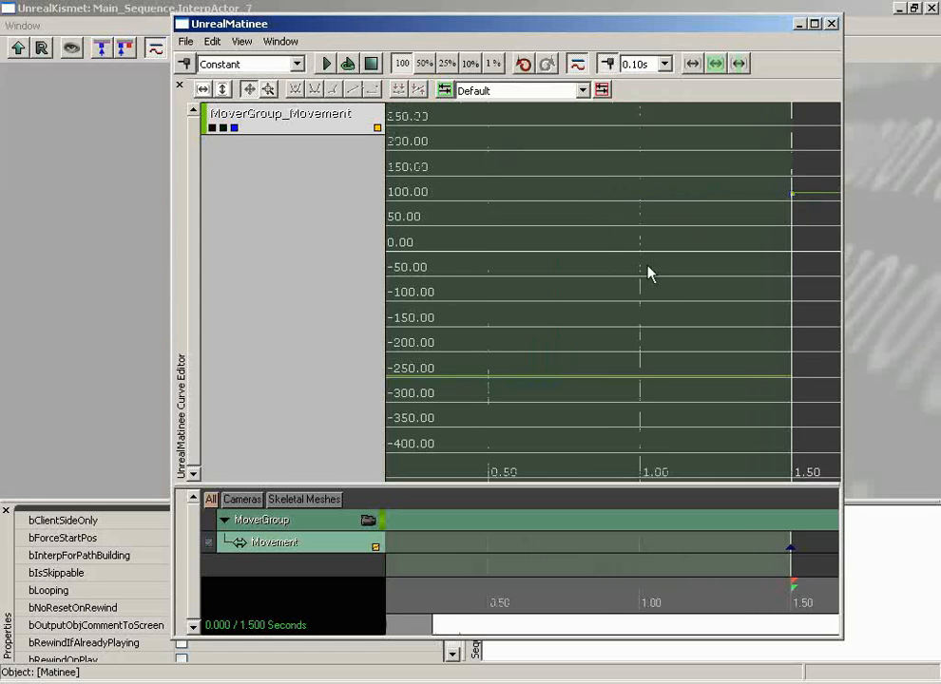
{"action": "scroll", "coordinate": [710, 294], "scroll_direction": "down", "scroll_amount": 4}
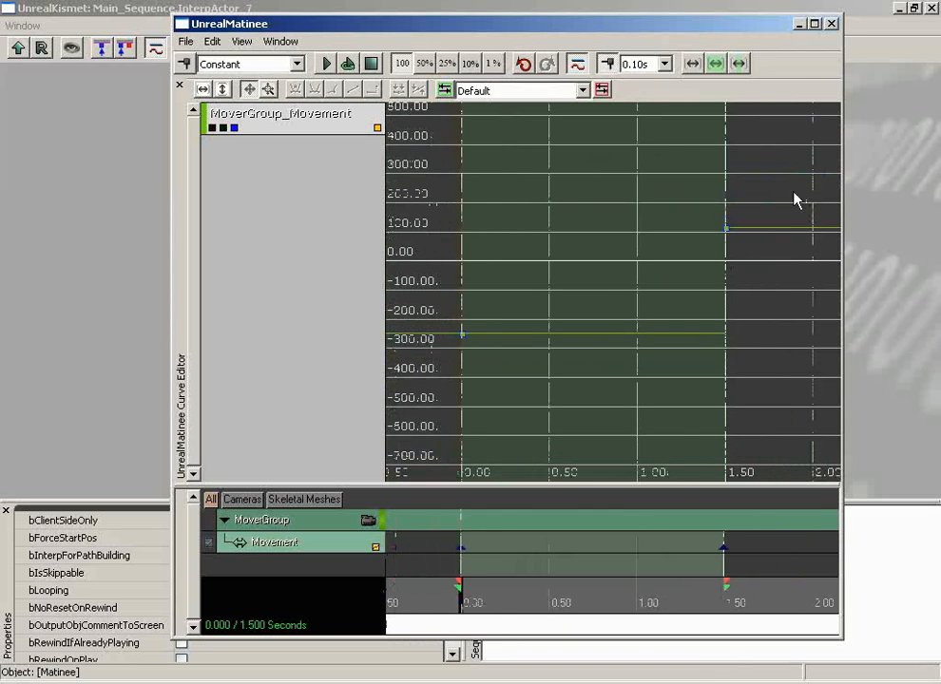
{"action": "left_click_drag", "start_coordinate": [795, 196], "coordinate": [427, 361]}
{"action": "left_click", "coordinate": [295, 89]}
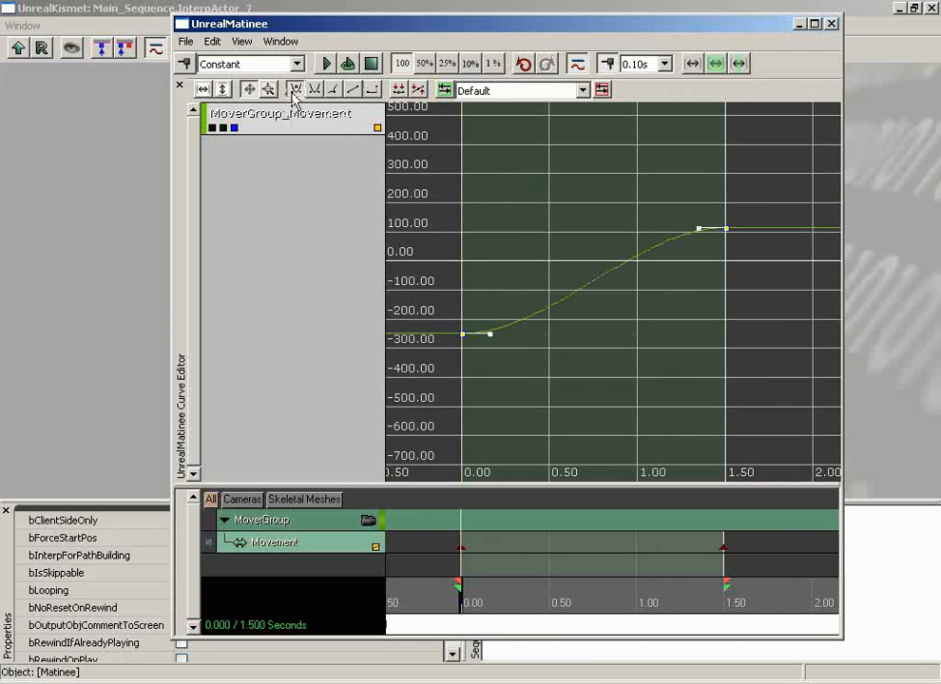
Add a key to the Movement track at 0.70 s.
{"action": "left_click", "coordinate": [587, 596]}
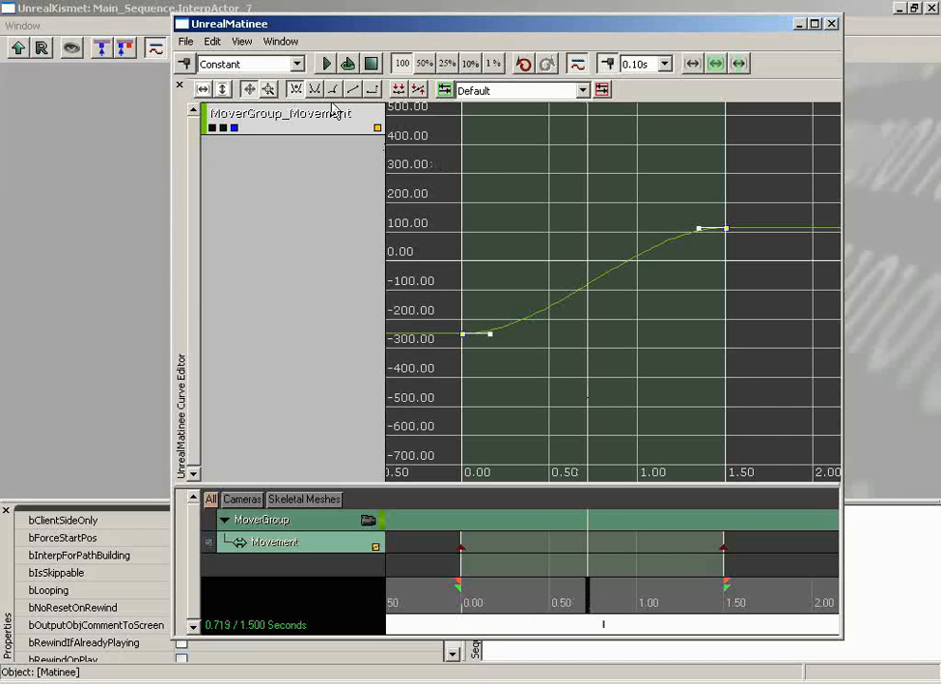
{"action": "left_click", "coordinate": [312, 552]}
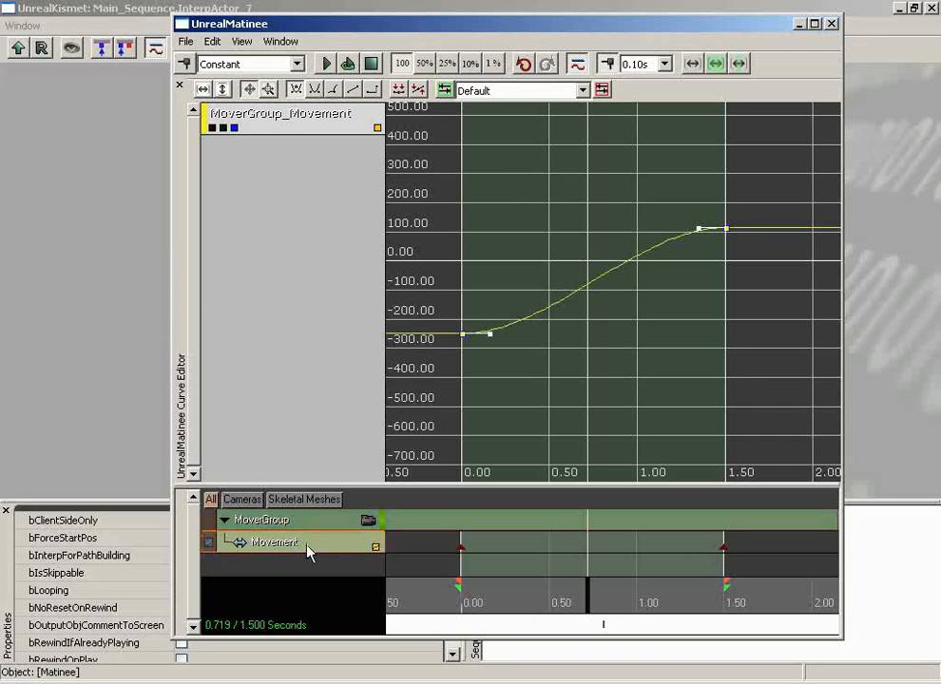
{"action": "key", "text": "Return"}
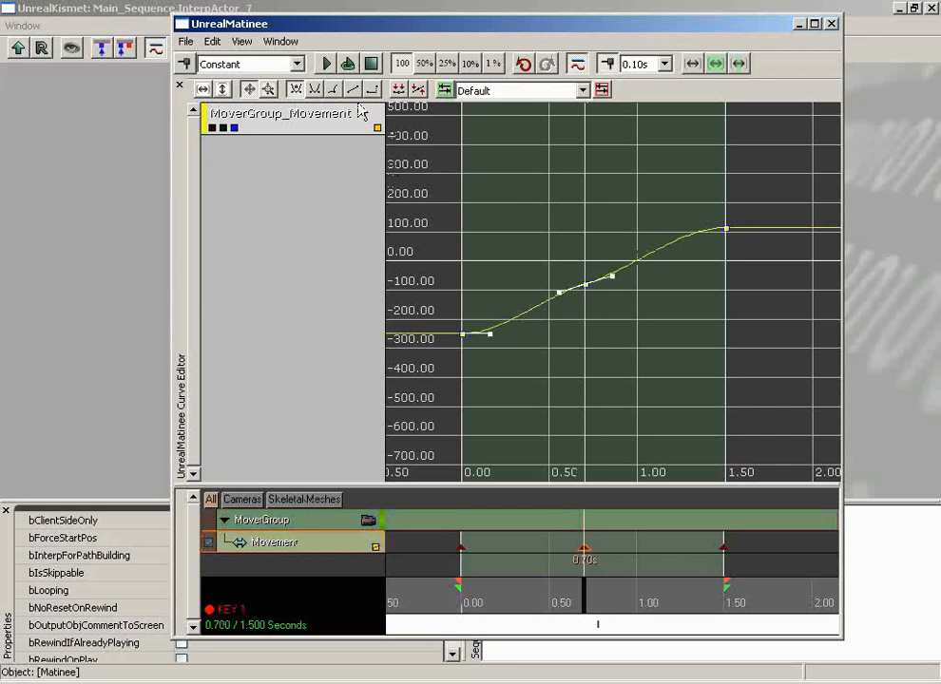
Set the 0.70 s key to Curve (Break), bend its tangent handles down into a peak, and flatten the tangents to the axis.
{"action": "left_click", "coordinate": [586, 285]}
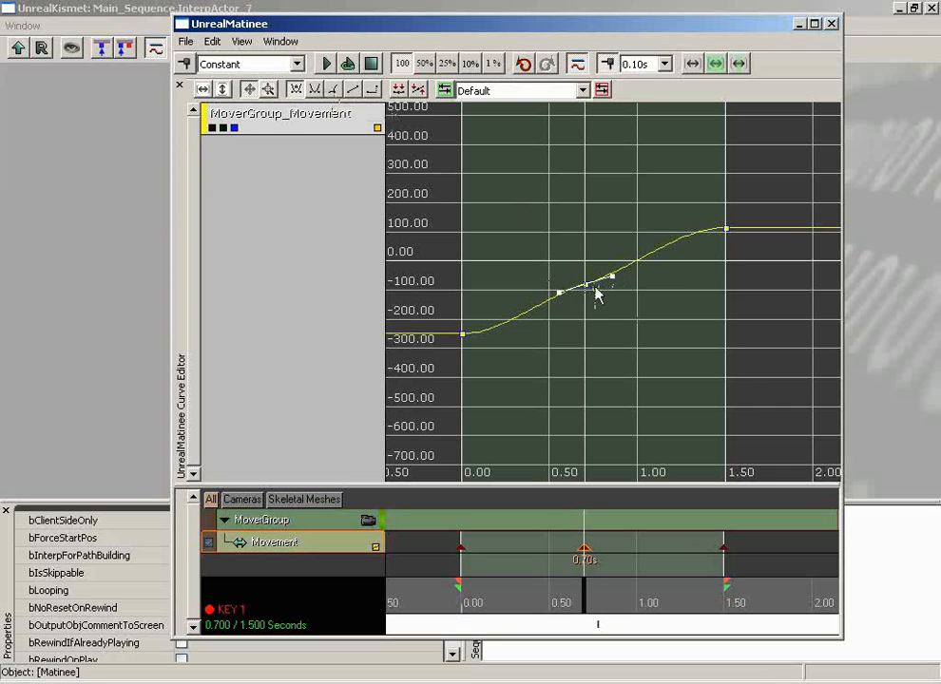
{"action": "left_click", "coordinate": [333, 89]}
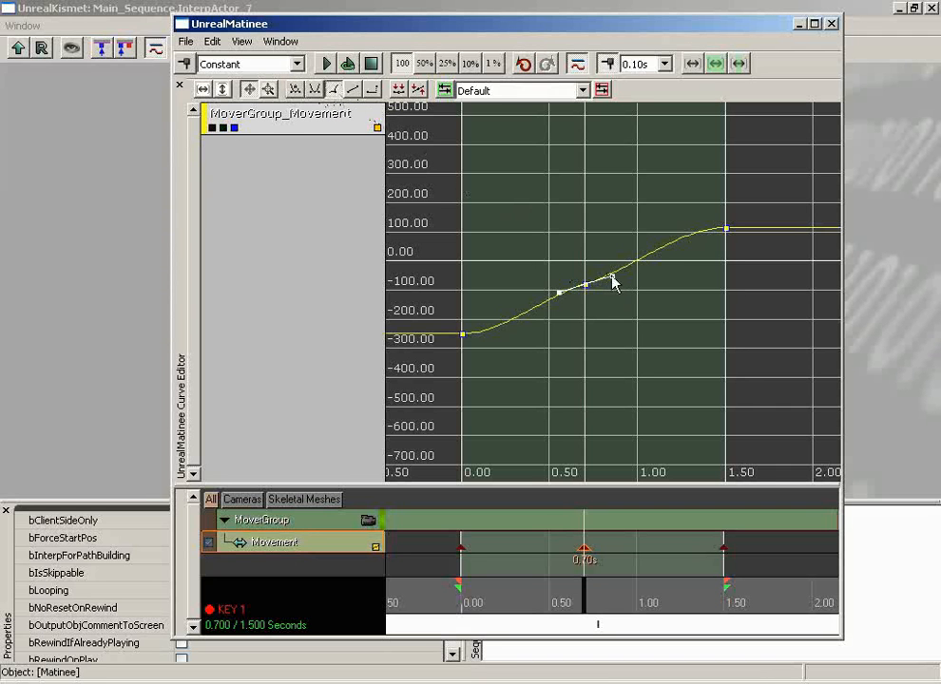
{"action": "left_click_drag", "start_coordinate": [613, 281], "coordinate": [572, 324]}
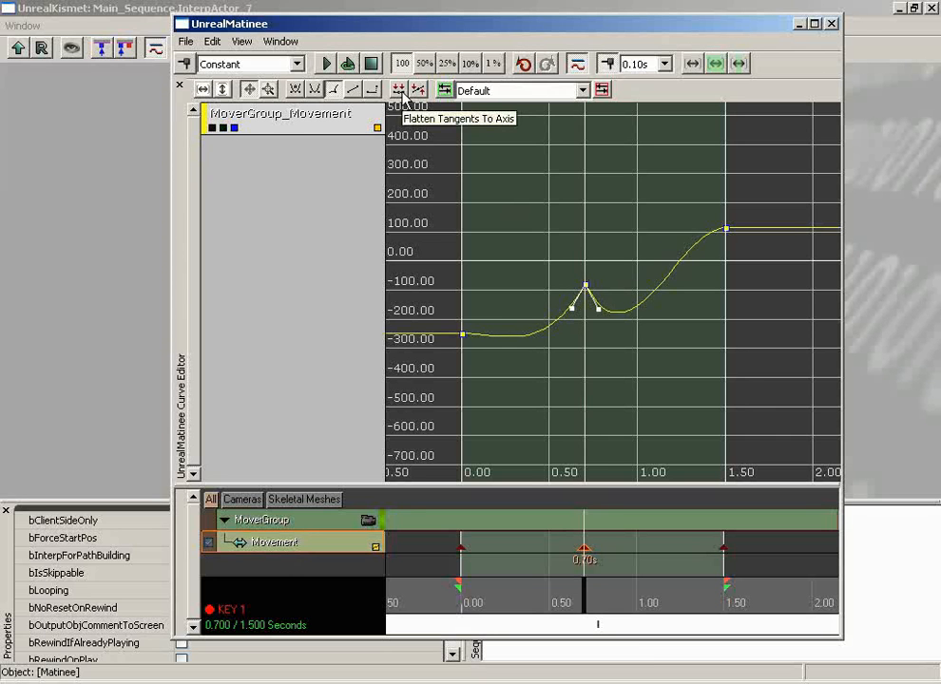
{"action": "left_click", "coordinate": [400, 90]}
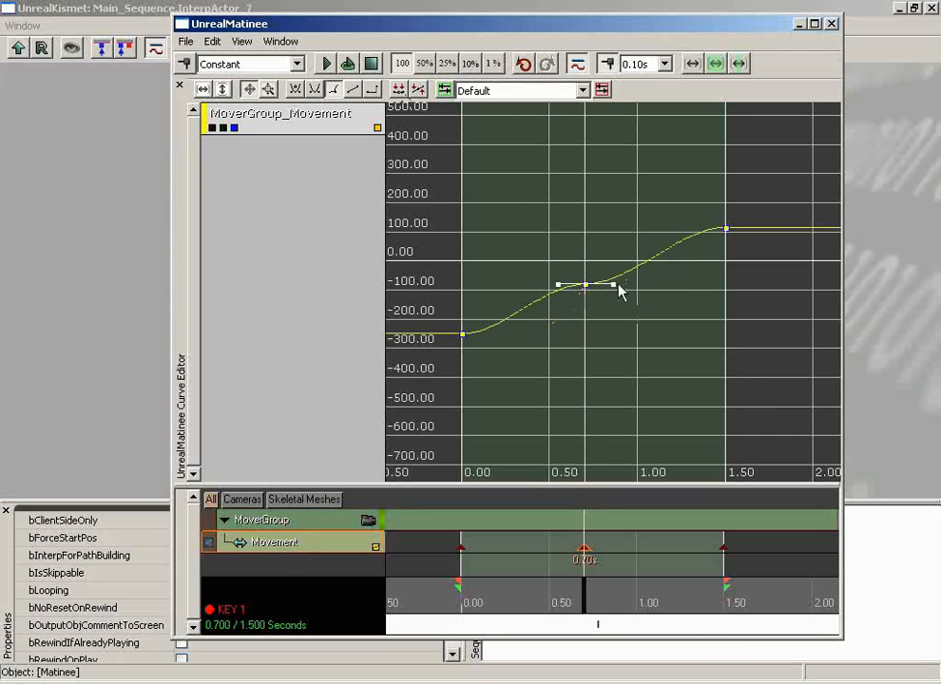
Pull the 0.70 s key's outgoing tangent down, switch the key to Curve (User), and straighten its tangents into one line.
{"action": "left_click_drag", "start_coordinate": [613, 285], "coordinate": [601, 326]}
{"action": "left_click", "coordinate": [315, 89]}
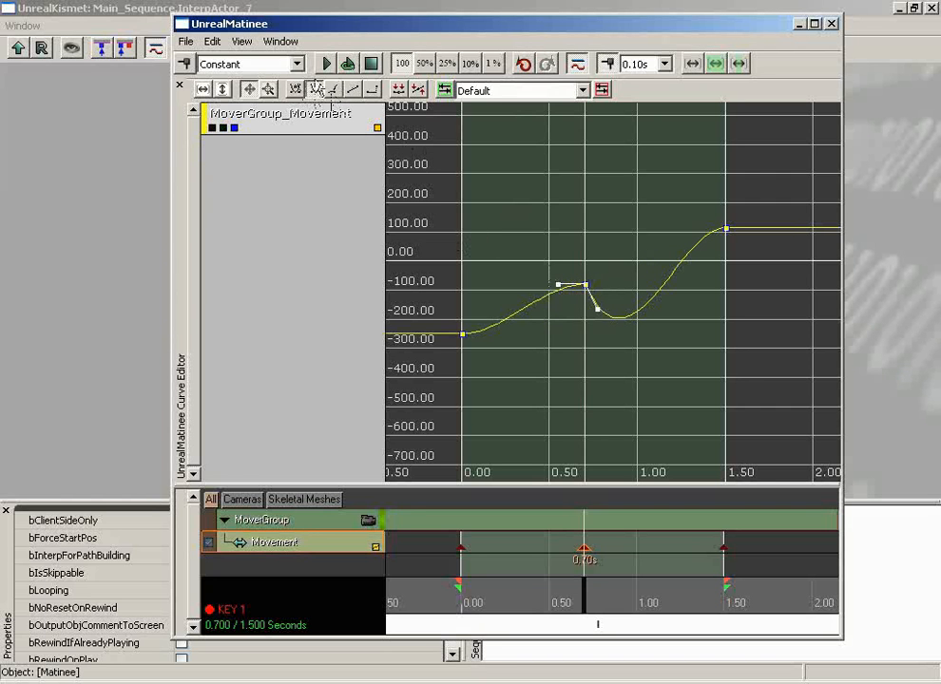
{"action": "left_click", "coordinate": [418, 90]}
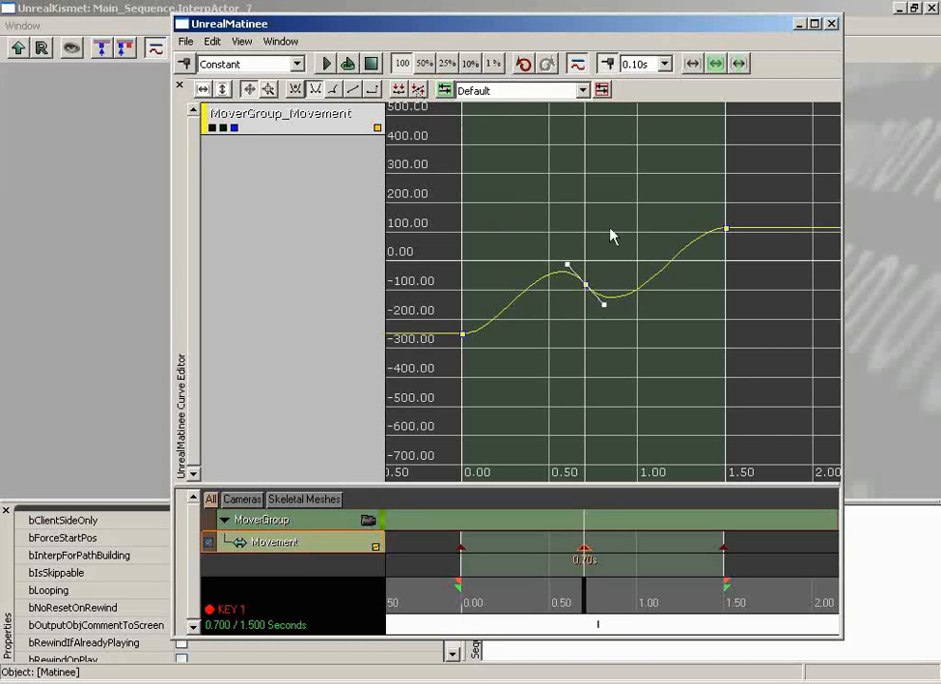
{"action": "mouse_move", "coordinate": [605, 306]}
{"action": "left_mouse_down"}
{"action": "mouse_move", "coordinate": [603, 252]}
{"action": "mouse_move", "coordinate": [600, 314]}
{"action": "mouse_move", "coordinate": [602, 306]}
{"action": "left_mouse_up"}
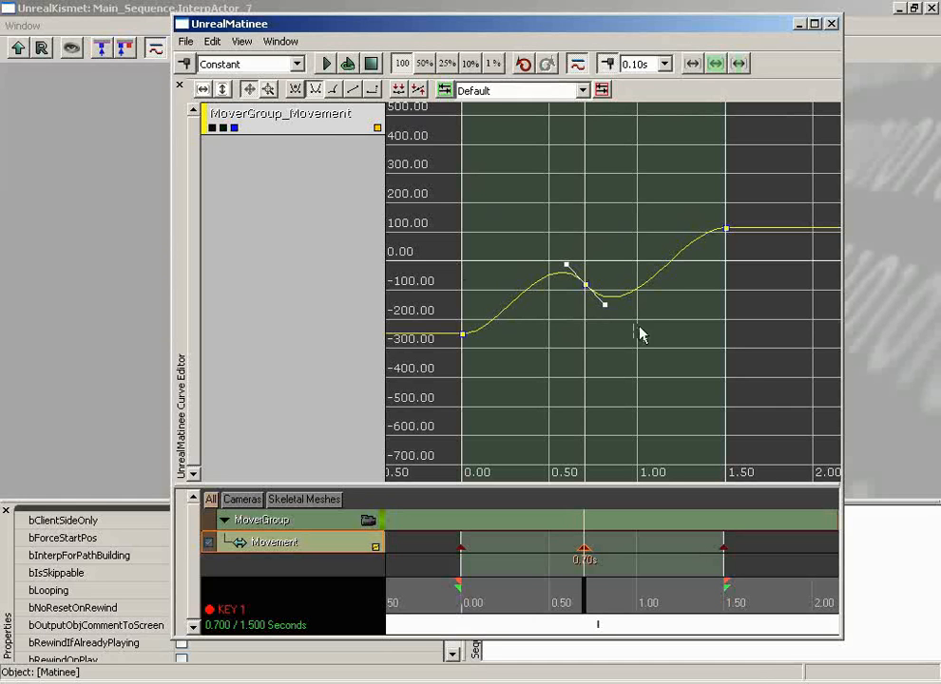
Delete the 0.70 s key and remove the MoverGroup_Movement curve from the curve editor.
{"action": "mouse_move", "coordinate": [588, 287]}
{"action": "key", "text": "Delete"}
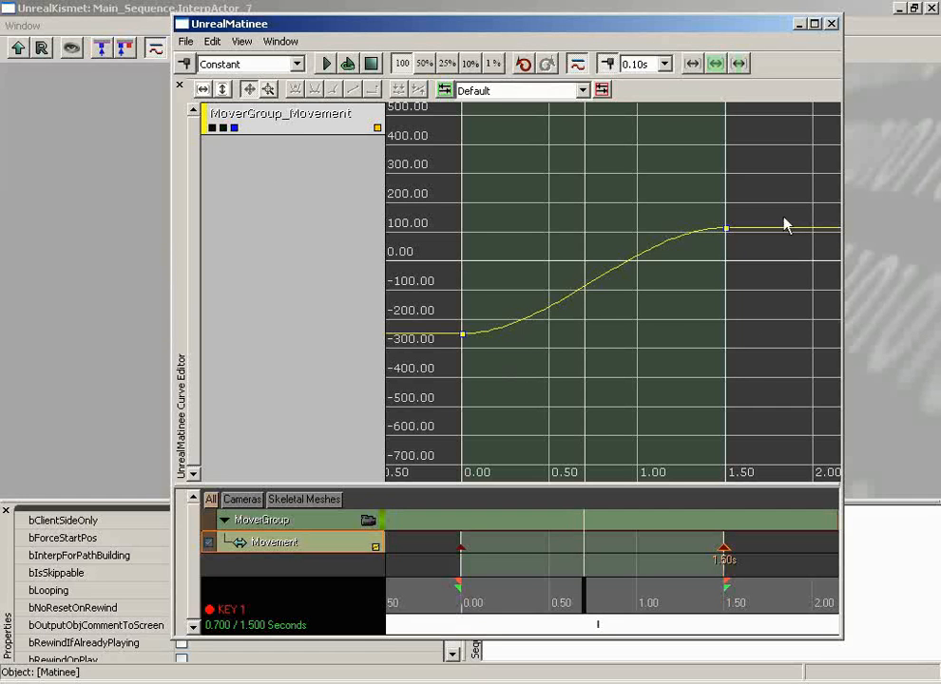
{"action": "right_click", "coordinate": [274, 126]}
{"action": "left_click", "coordinate": [293, 132]}
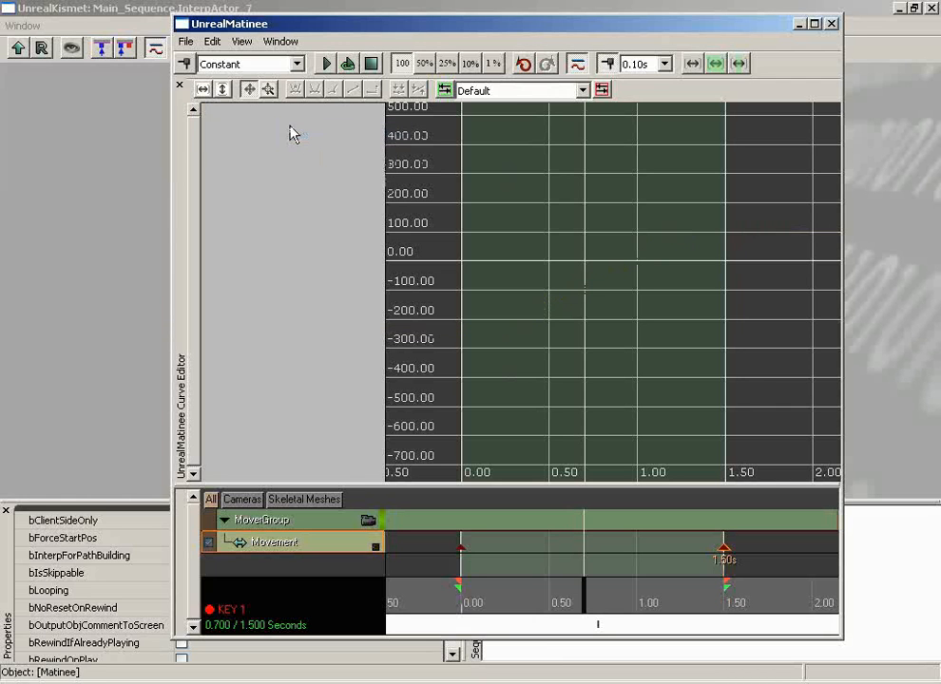
Create a curve tab named LiftCurve and send the Movement track's curve to it.
{"action": "left_click", "coordinate": [445, 92]}
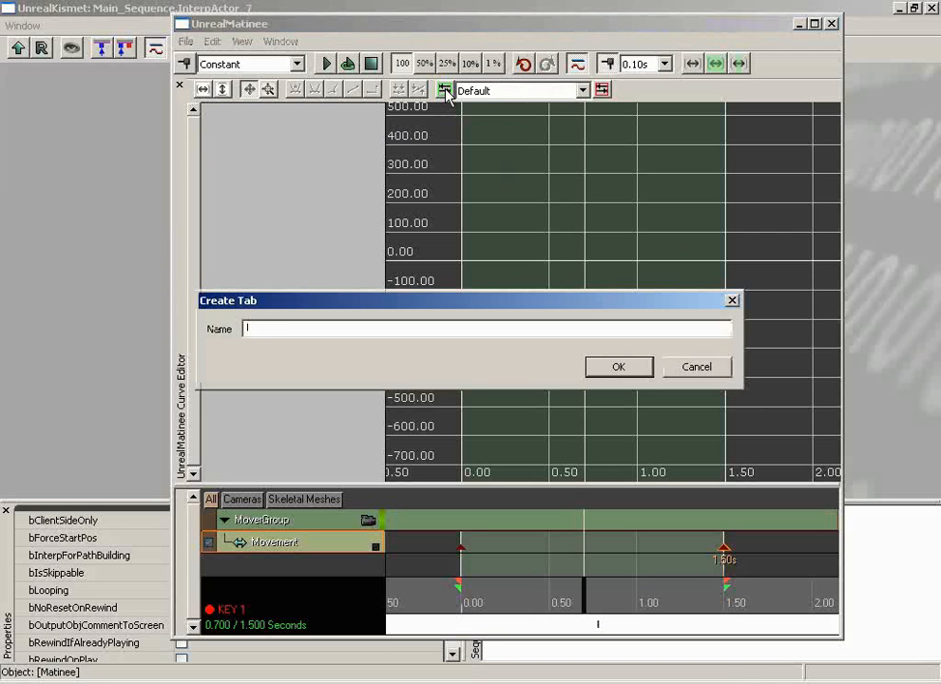
{"action": "type", "text": "LiftCl"}
{"action": "key", "text": "Return"}
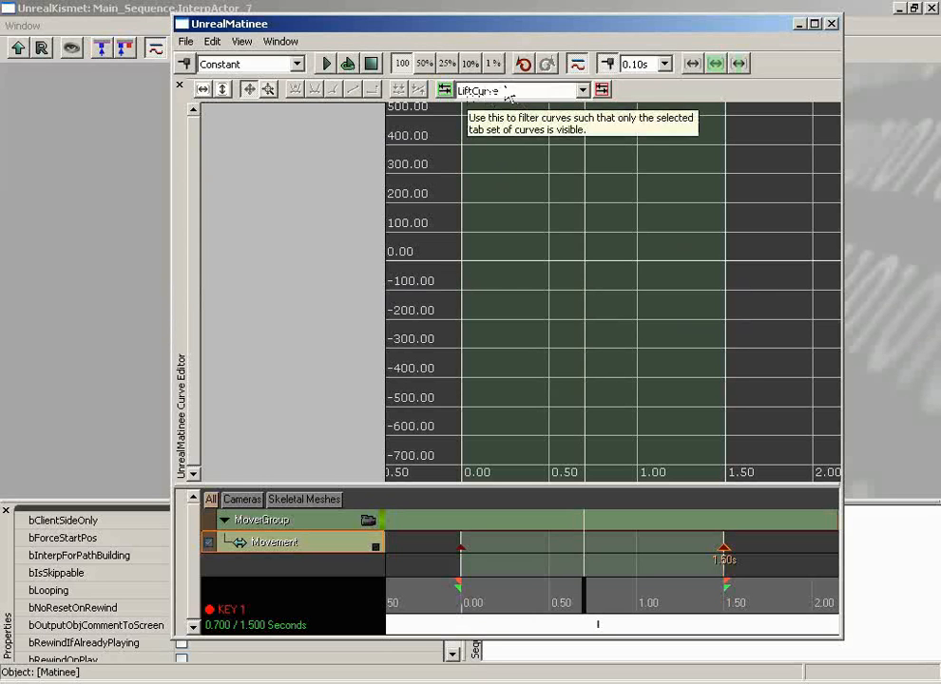
{"action": "left_click", "coordinate": [376, 549]}
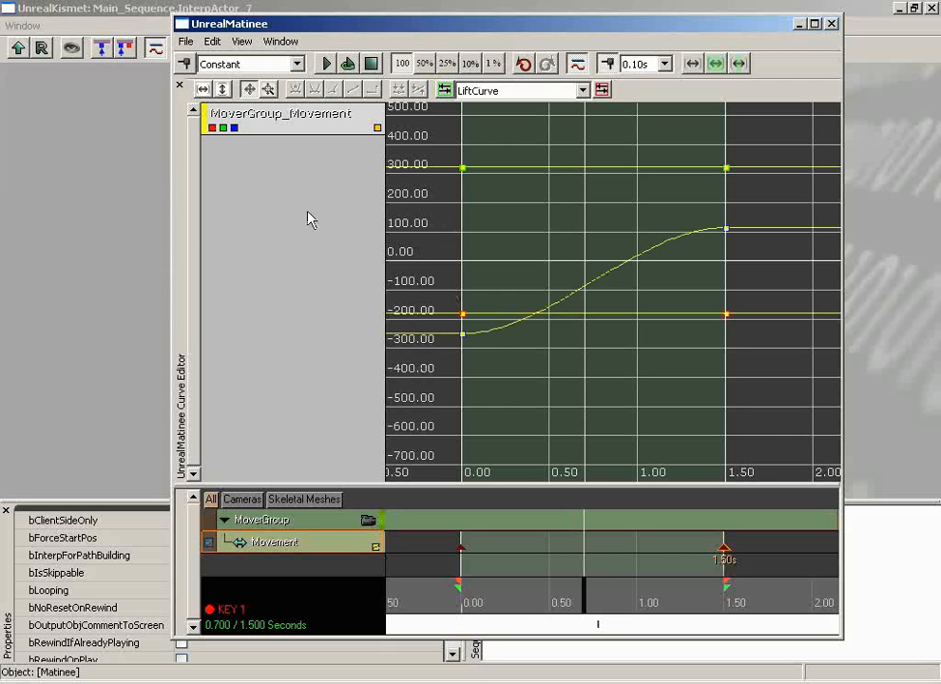
Switch the curve editor to the Default tab and back to LiftCurve, fitting the curves horizontally and vertically.
{"action": "left_click", "coordinate": [548, 91]}
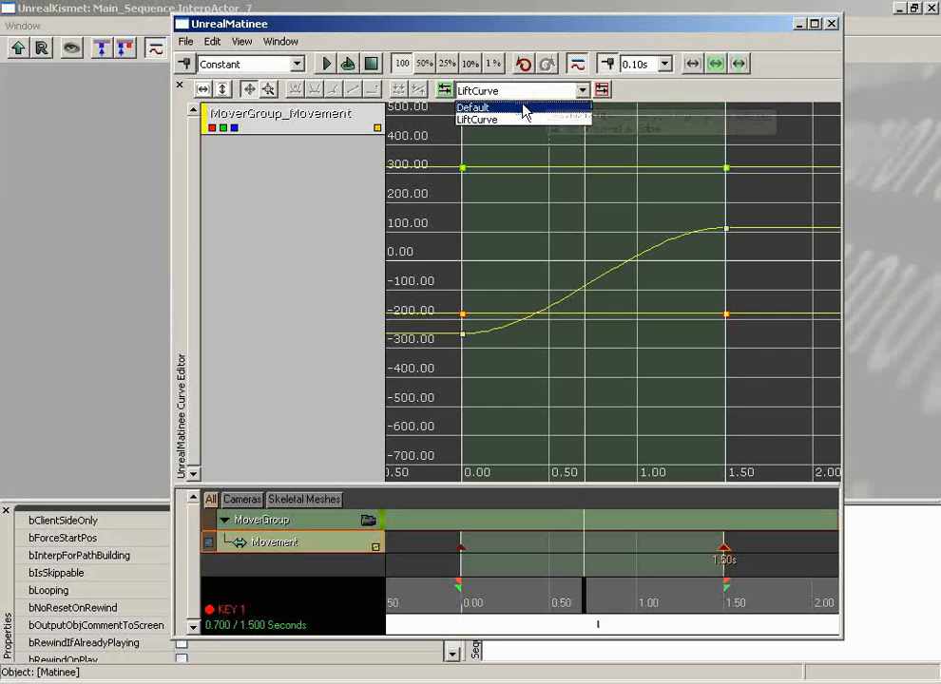
{"action": "left_click", "coordinate": [513, 104]}
{"action": "left_click", "coordinate": [507, 91]}
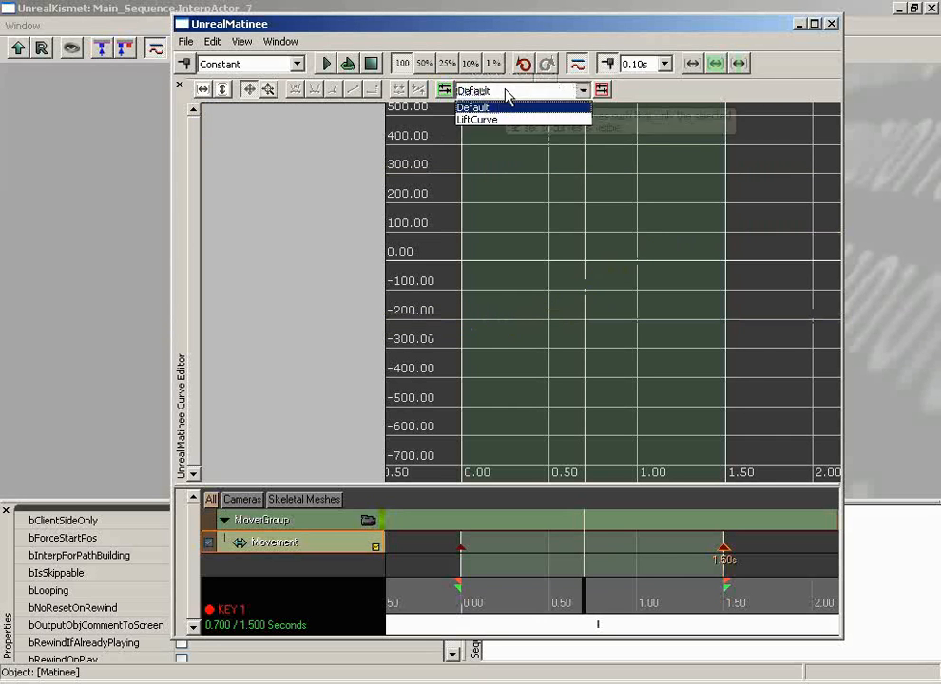
{"action": "left_click", "coordinate": [502, 121]}
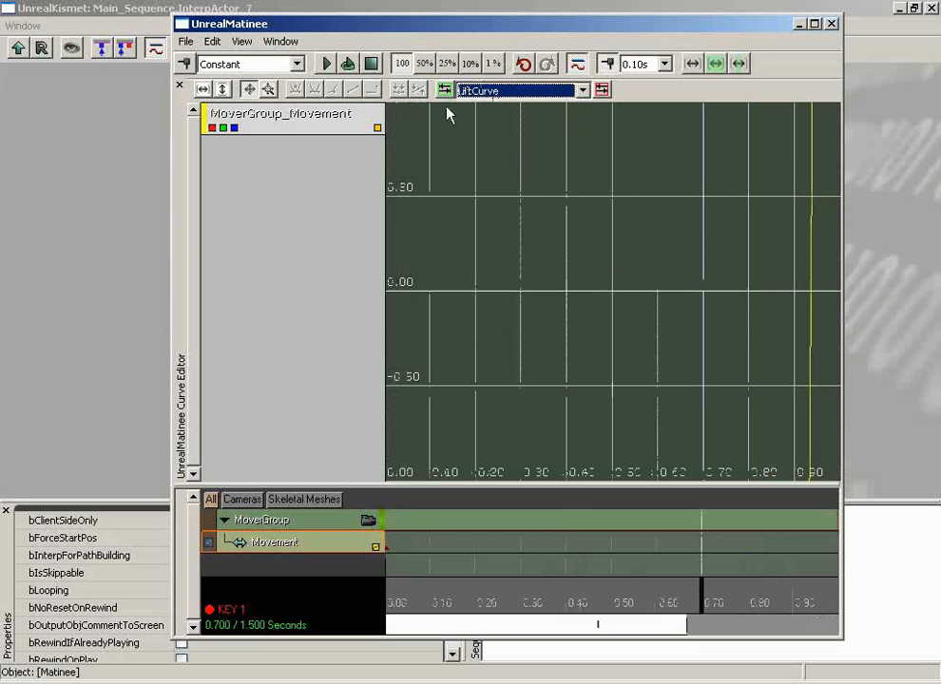
{"action": "left_click", "coordinate": [202, 88]}
{"action": "left_click", "coordinate": [223, 90]}
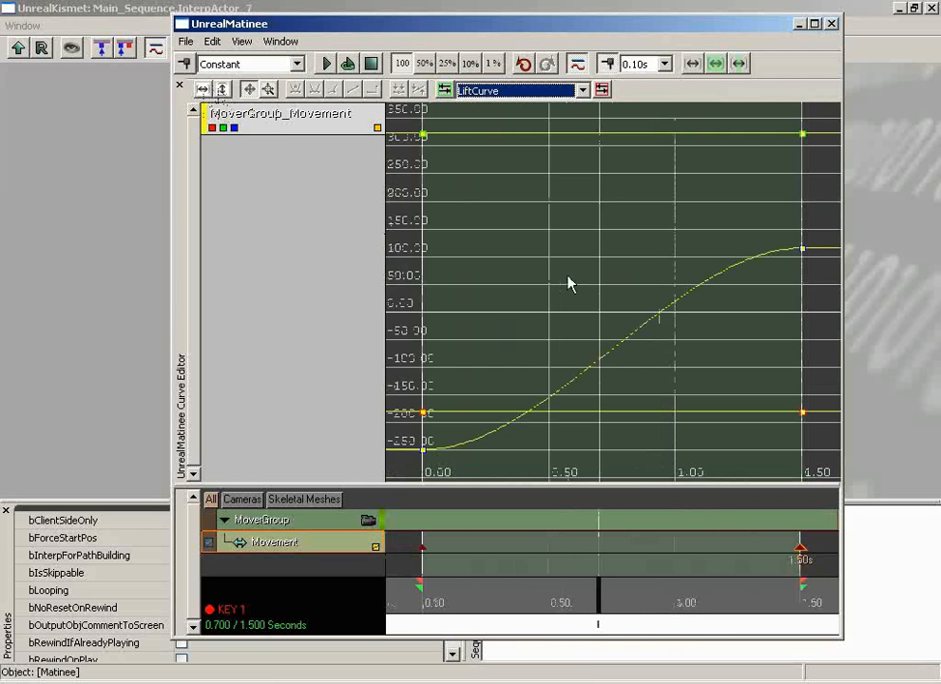
{"action": "left_click", "coordinate": [476, 93]}
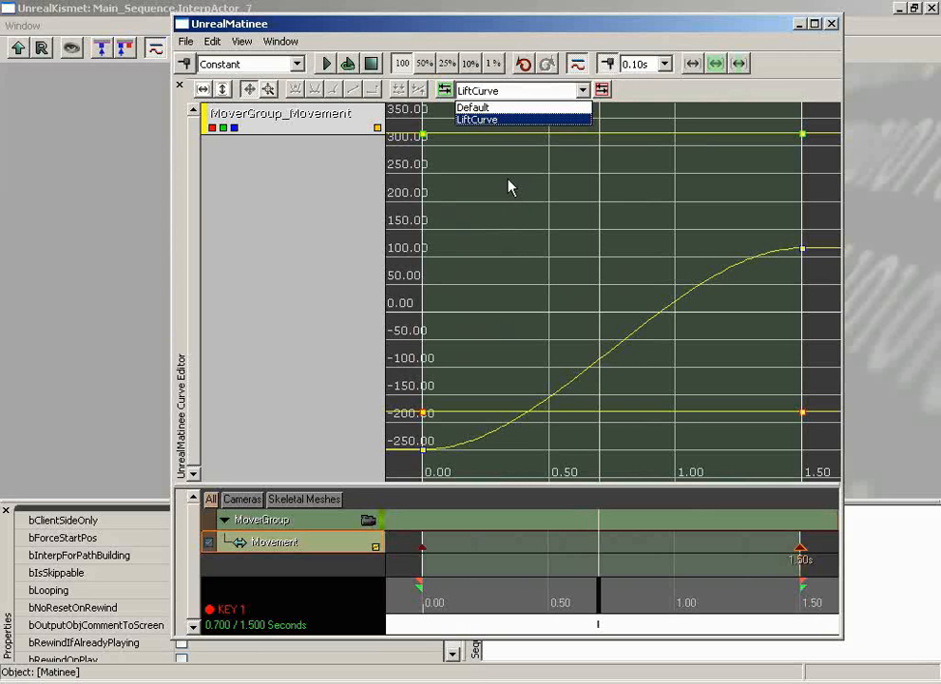
{"action": "left_click", "coordinate": [496, 122]}
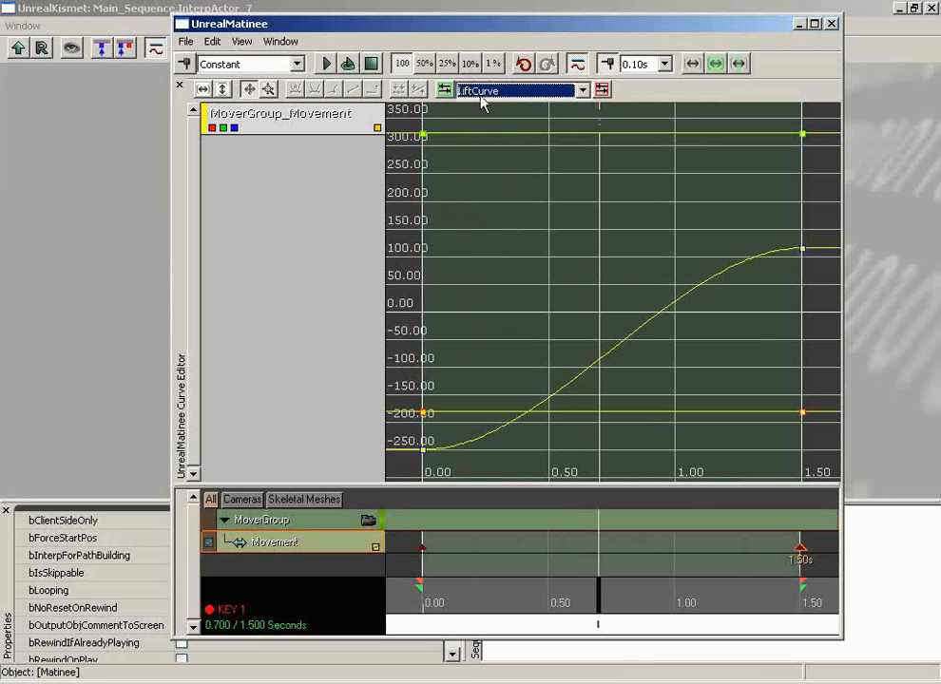
Delete the LiftCurve tab and try to delete the Default tab as well.
{"action": "left_click", "coordinate": [602, 90]}
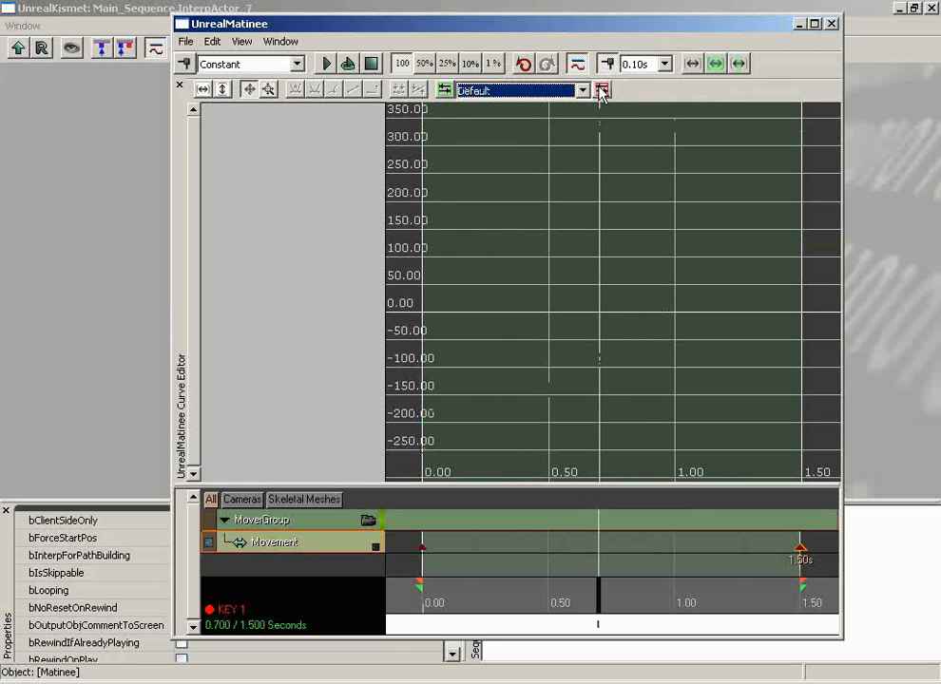
{"action": "left_click", "coordinate": [601, 91]}
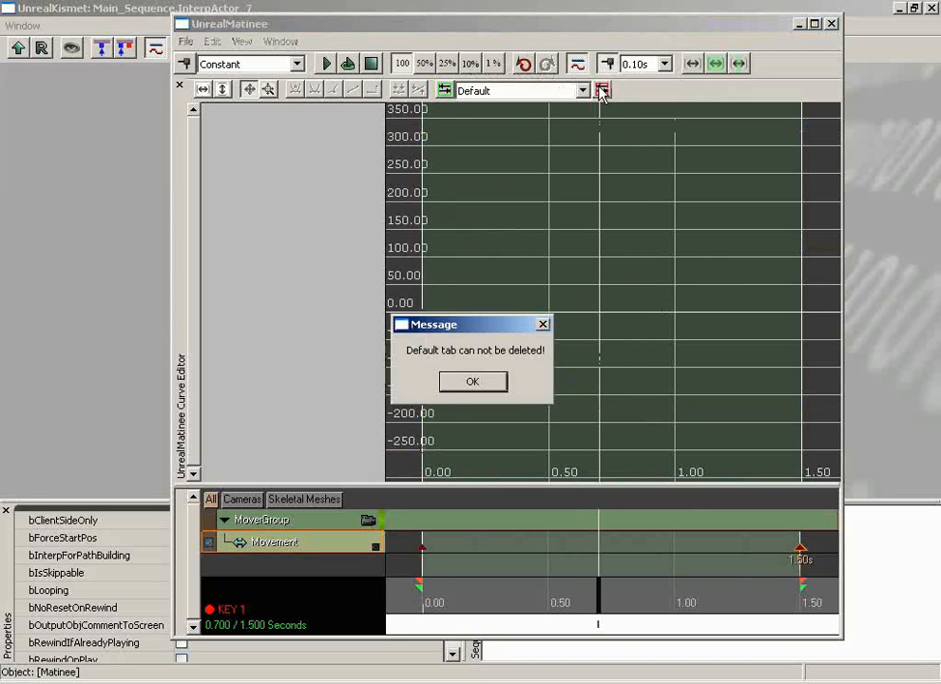
{"action": "left_click", "coordinate": [472, 381]}
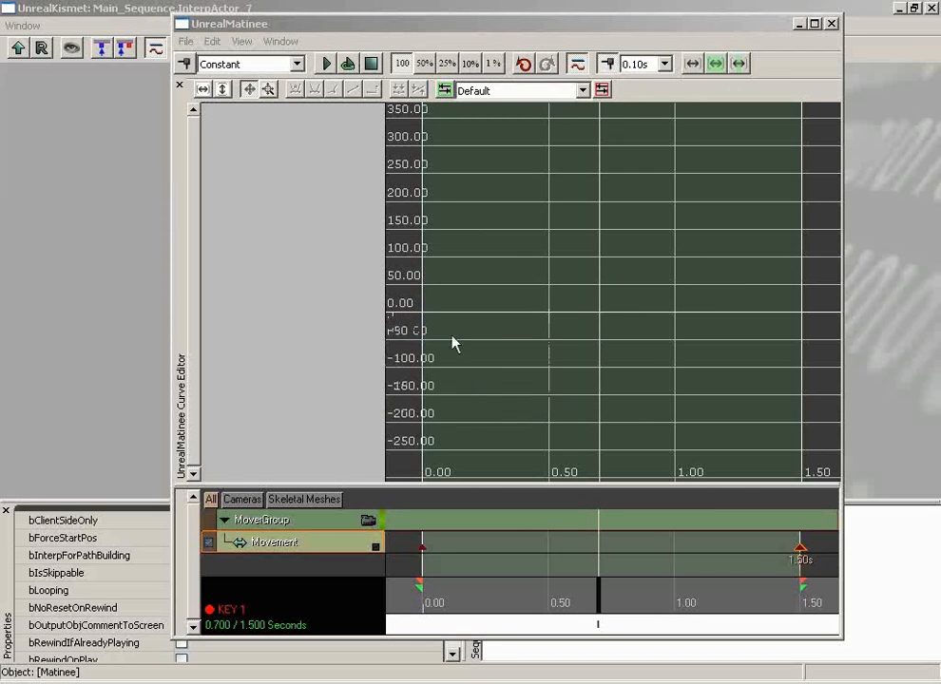
Send the Movement track's curve to the Default tab again and check its preset curve options.
{"action": "left_click", "coordinate": [376, 547]}
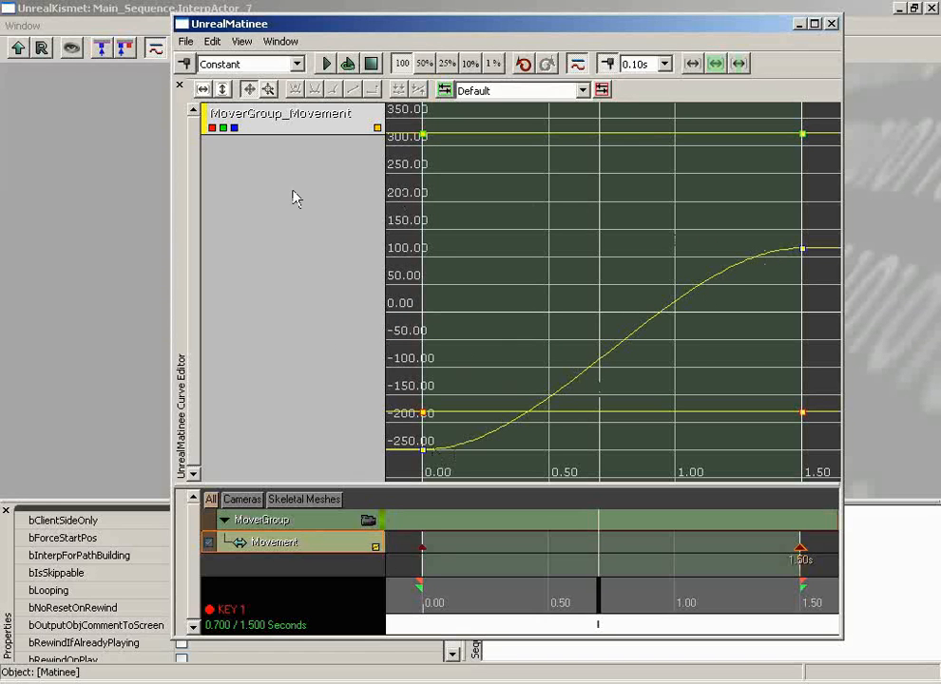
{"action": "right_click", "coordinate": [271, 127]}
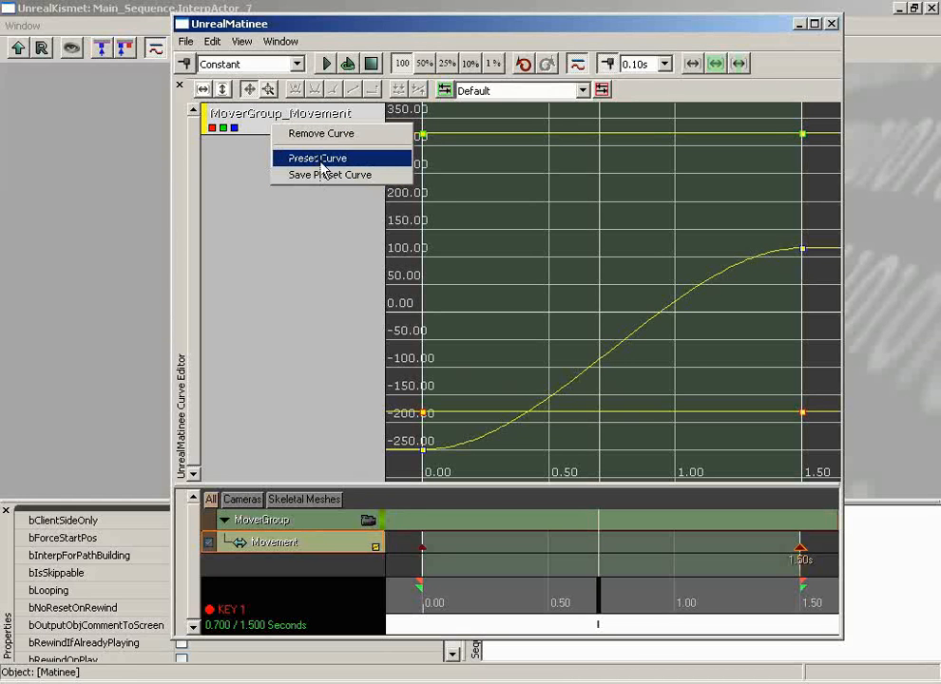
{"action": "left_click", "coordinate": [319, 211]}
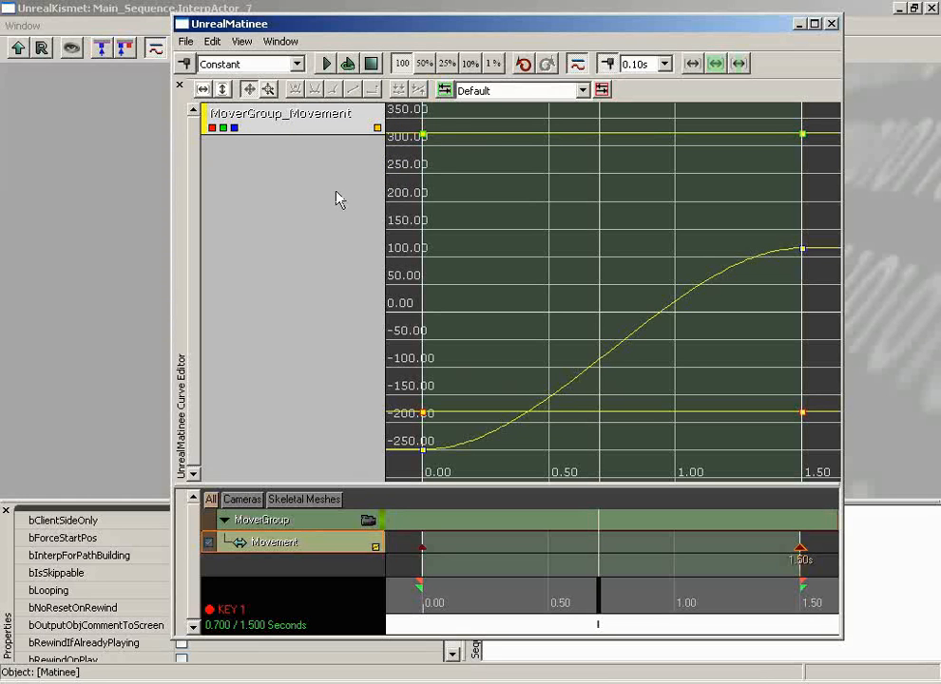
Hide the curve editor and shrink the Matinee window so Kismet's sequence list is uncovered.
{"action": "left_click", "coordinate": [577, 65]}
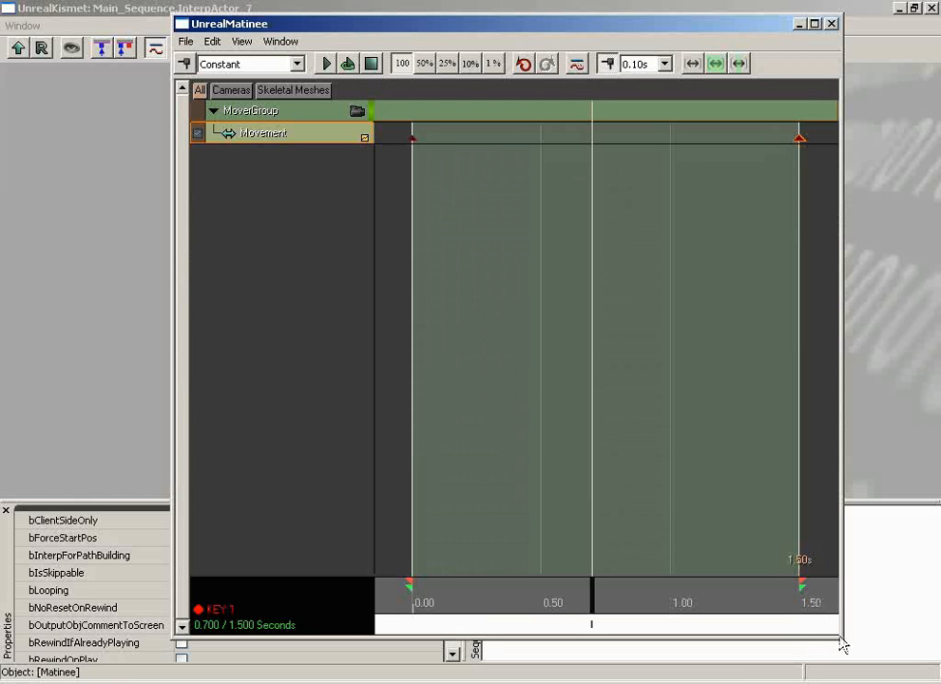
{"action": "left_click_drag", "start_coordinate": [840, 650], "coordinate": [824, 424]}
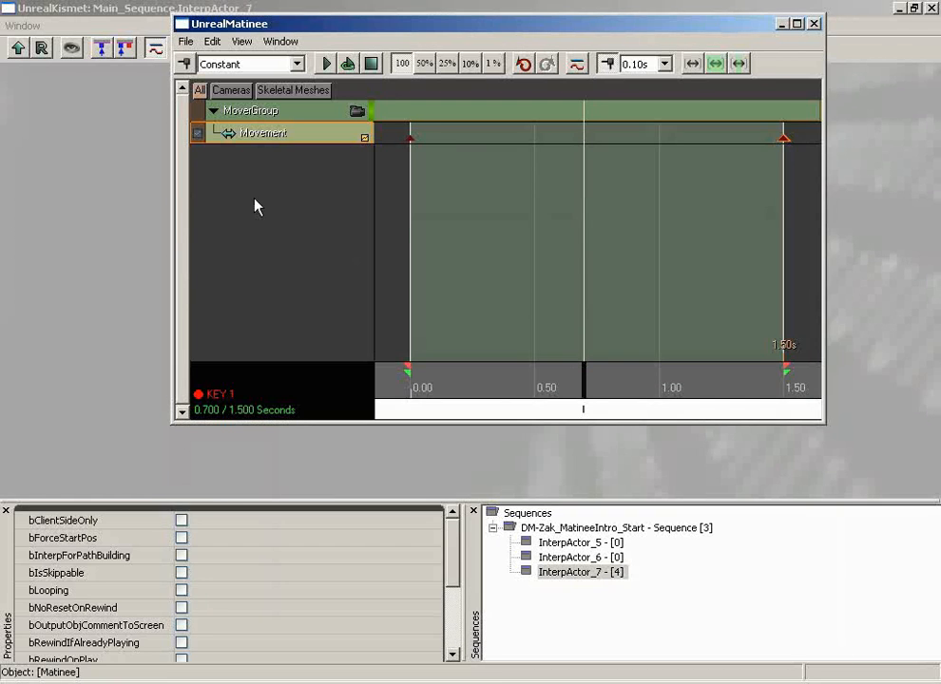
Close and reopen InterpActor_7's Matinee from Kismet, and look over the track types that can be added to MoverGroup.
{"action": "left_click", "coordinate": [815, 25]}
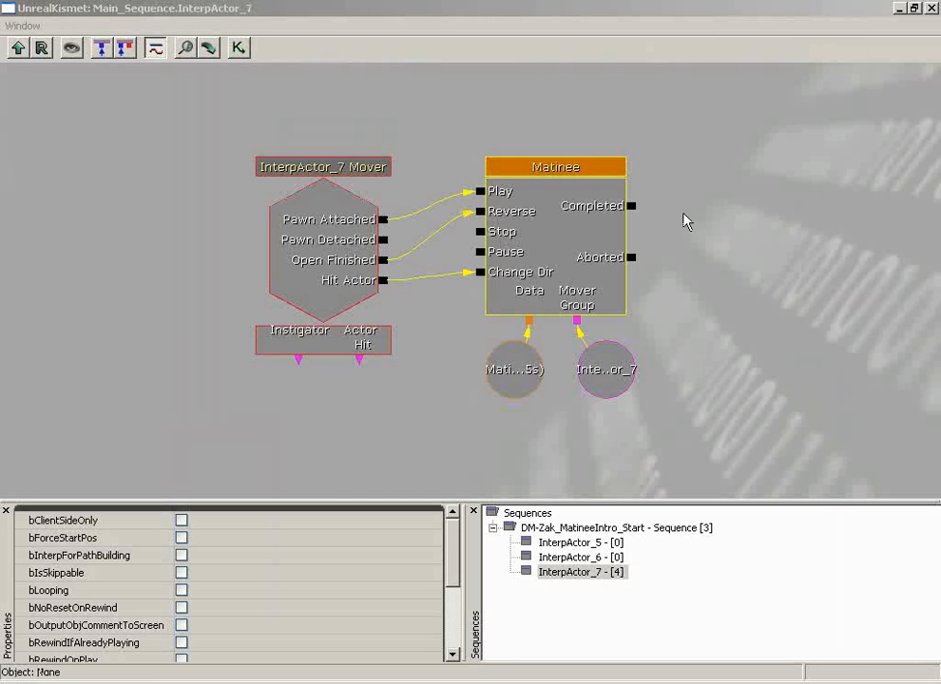
{"action": "double_click", "coordinate": [569, 250]}
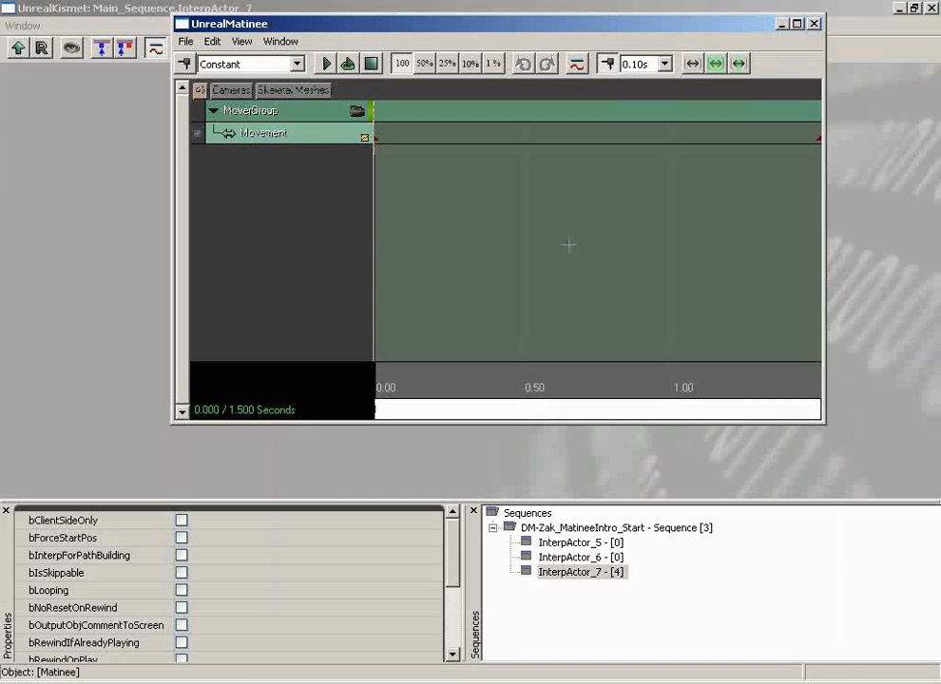
{"action": "right_click", "coordinate": [292, 116]}
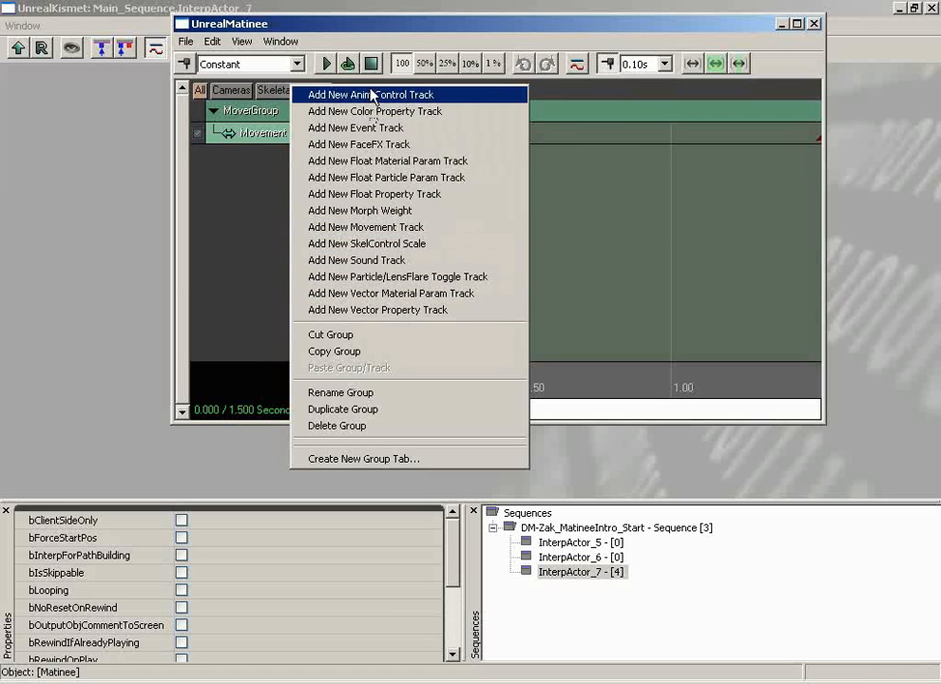
{"action": "left_click", "coordinate": [255, 188]}
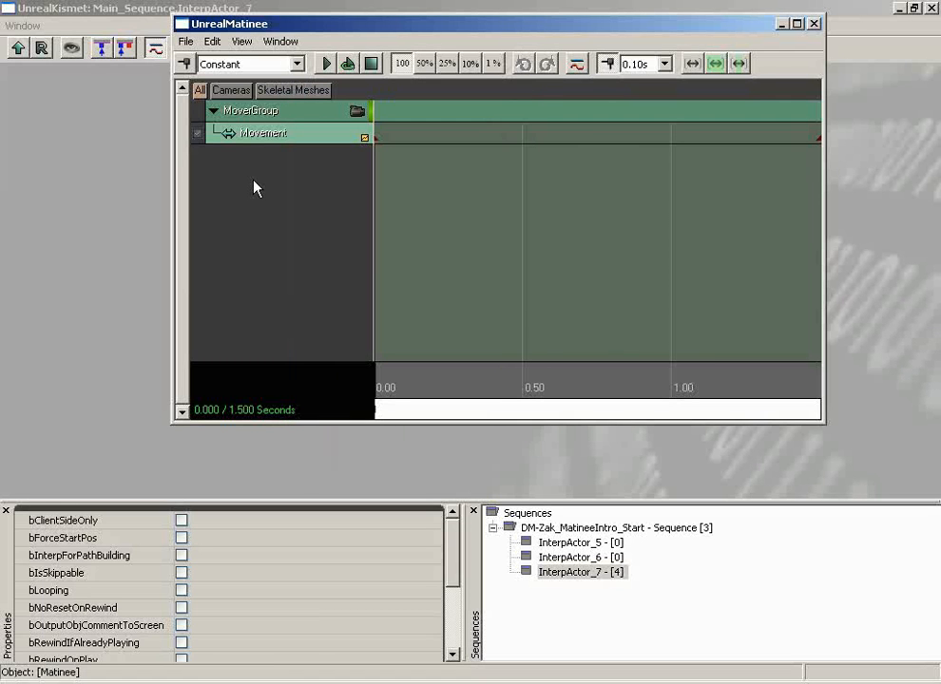